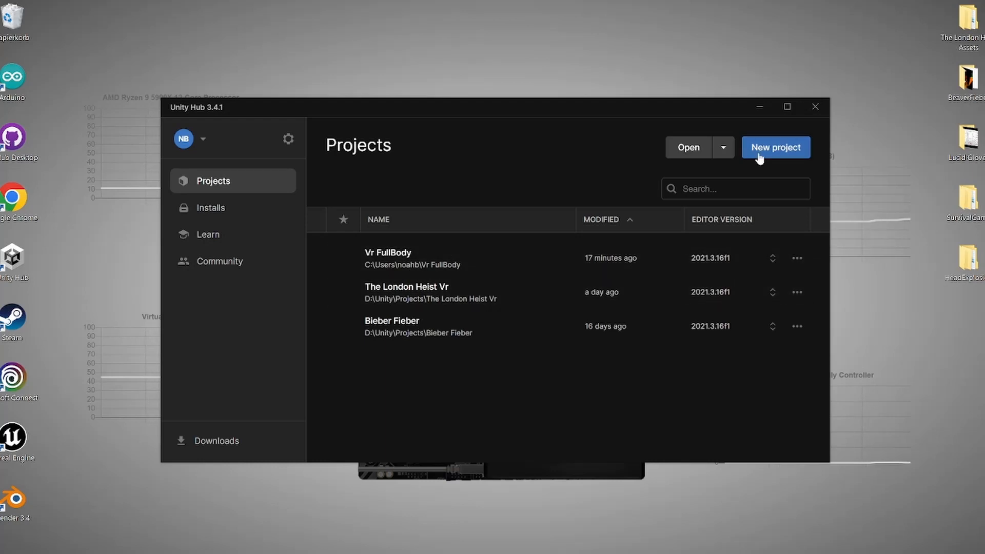
# Step: Start a new project and name it "Vr Hands Tutorial"
pyautogui.click(763, 149)
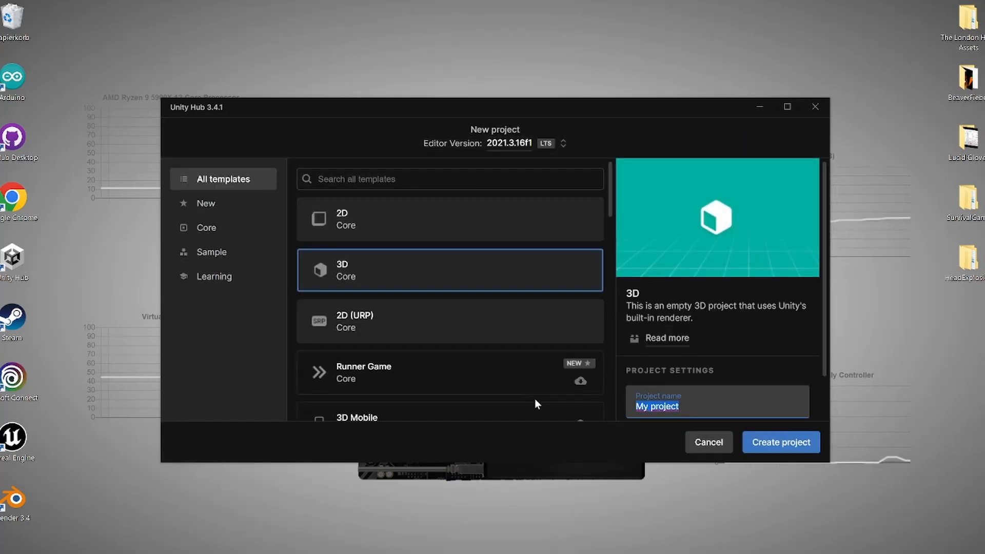
pyautogui.write('Vr')
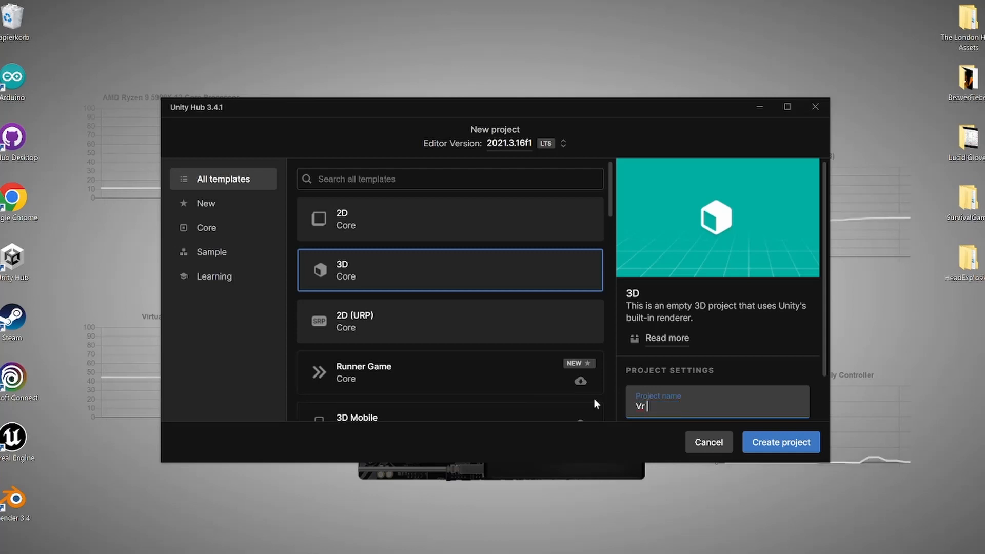
pyautogui.write(' HAnds')
pyautogui.press('BackSpace')
pyautogui.press('BackSpace')
pyautogui.press('BackSpace')
pyautogui.press('BackSpace')
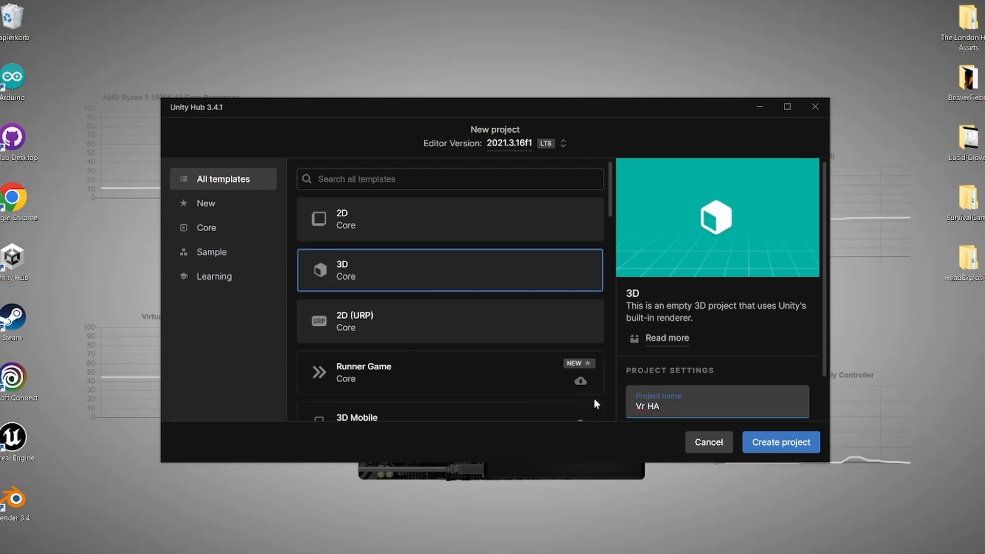
pyautogui.write('ands')
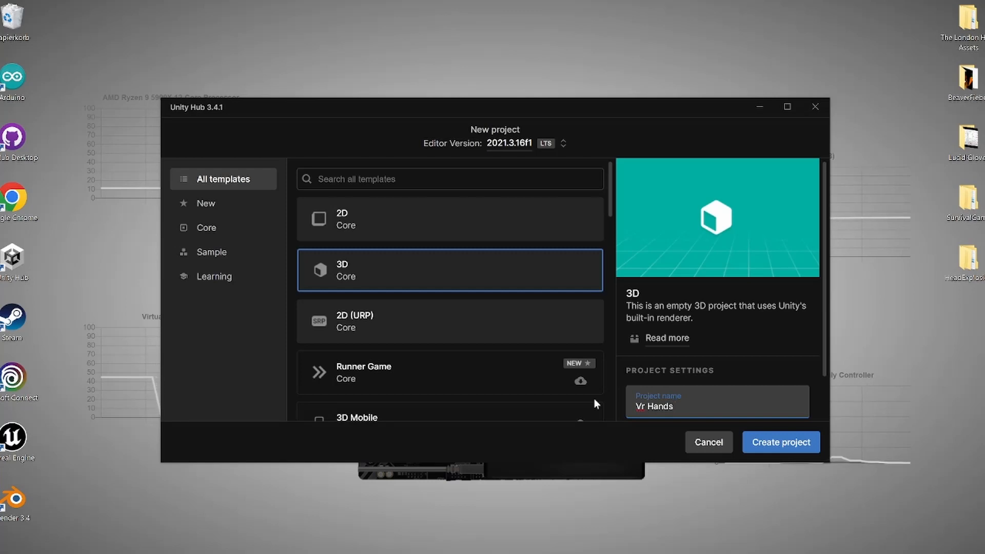
pyautogui.write(' Tutorial')
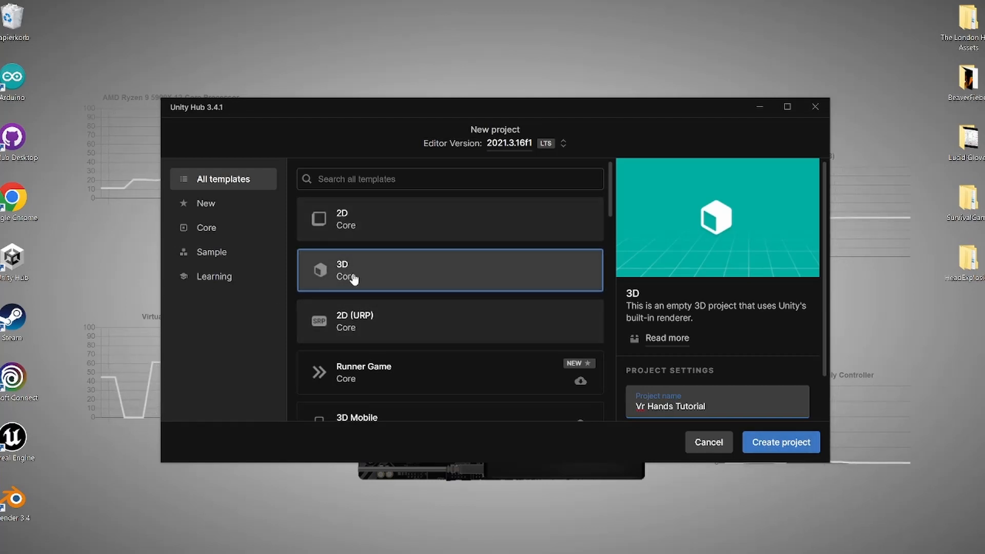
# Step: Look through the available templates and create the project with the 3D core template
pyautogui.scroll(-3, 359, 287)
pyautogui.scroll(1, 392, 215)
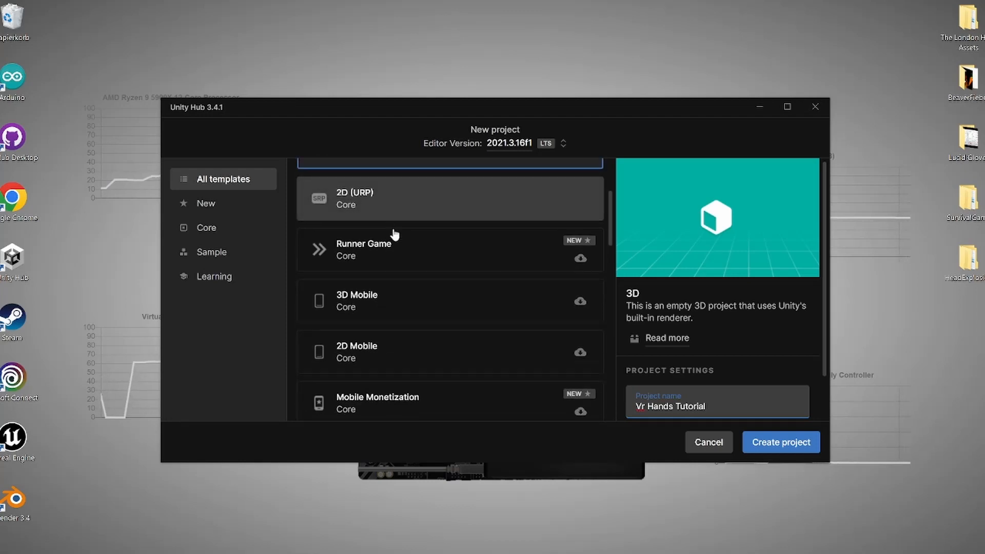
pyautogui.scroll(-5, 379, 219)
pyautogui.scroll(7, 422, 286)
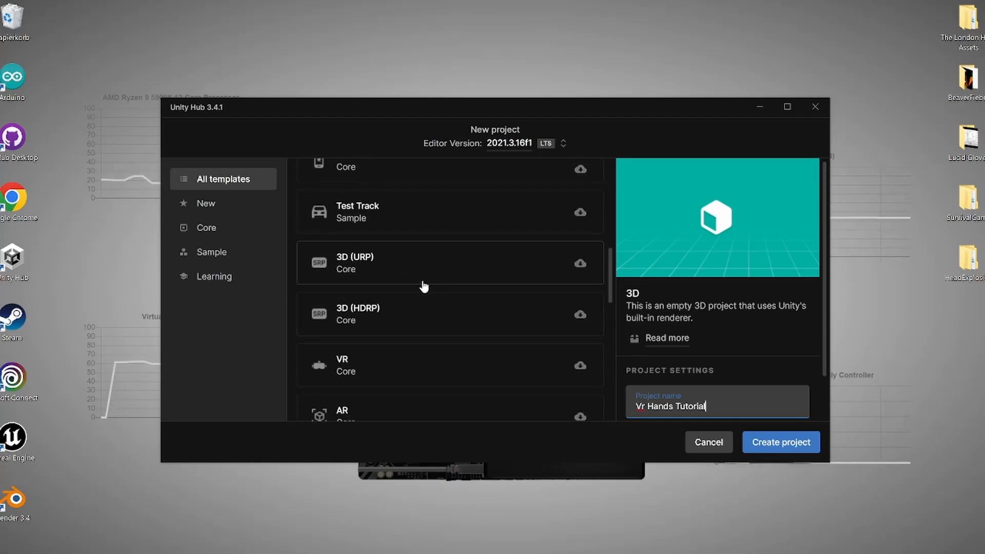
pyautogui.click(771, 441)
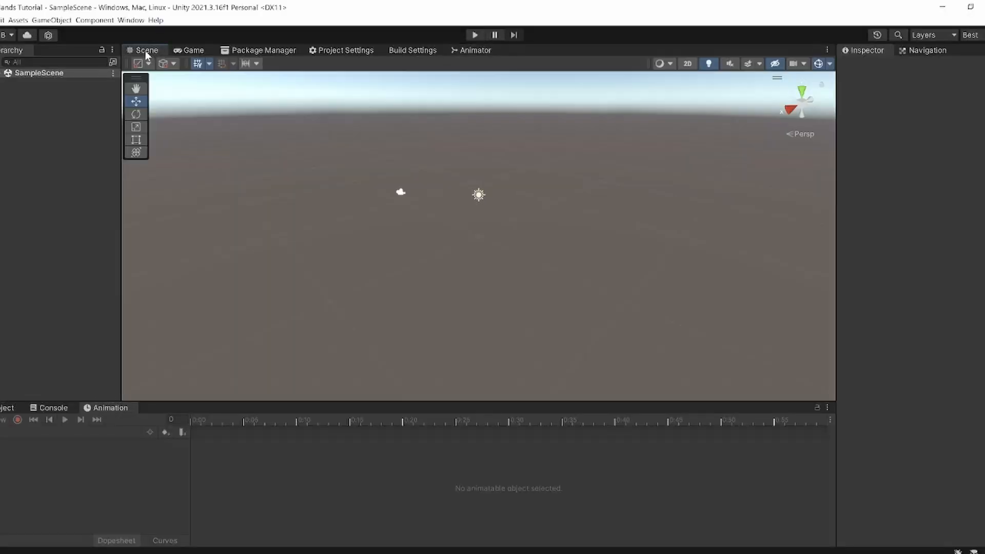
# Step: Display the project's assets and expand SampleScene to list its objects
pyautogui.click(19, 407)
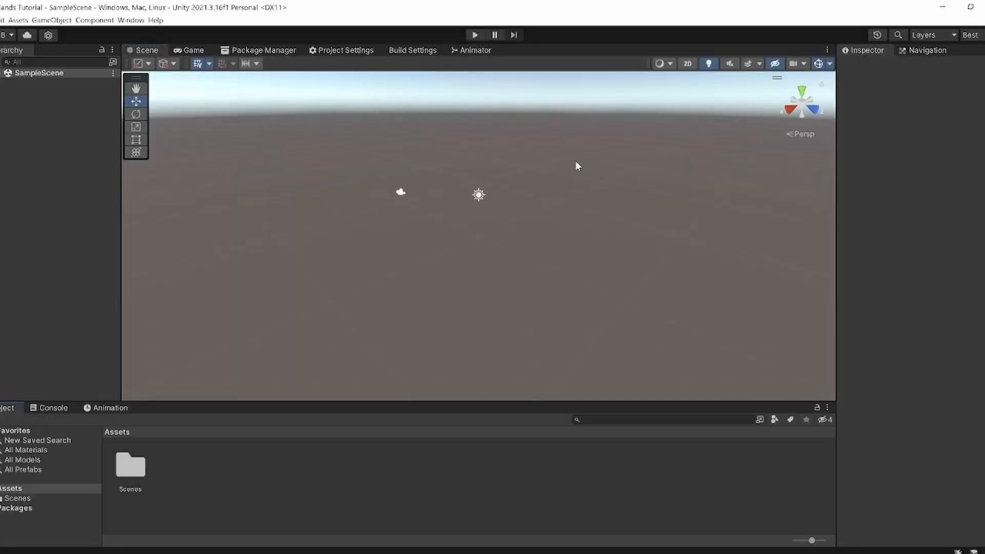
pyautogui.moveTo(424, 216); pyautogui.dragTo(477, 247, button='right')
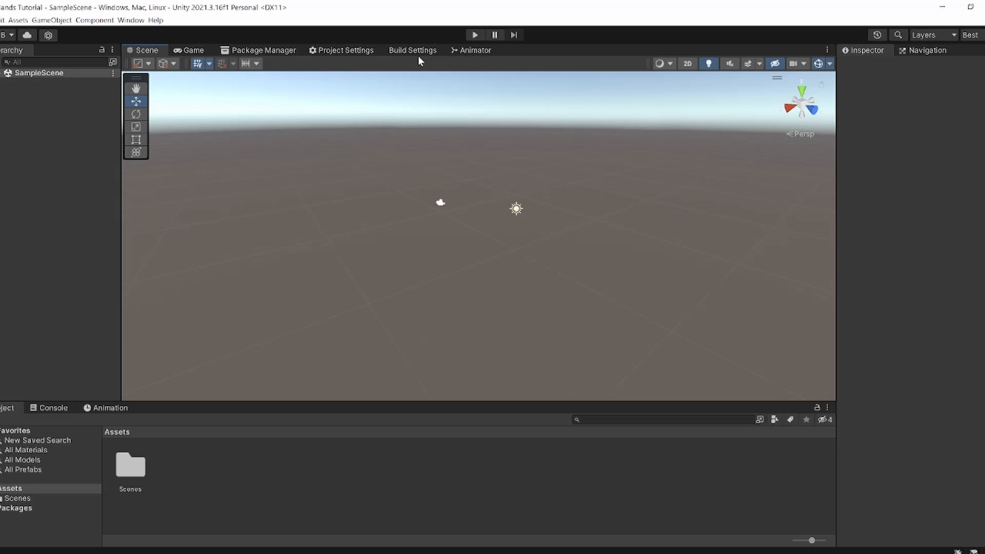
pyautogui.moveTo(534, 163); pyautogui.dragTo(547, 148, button='right')
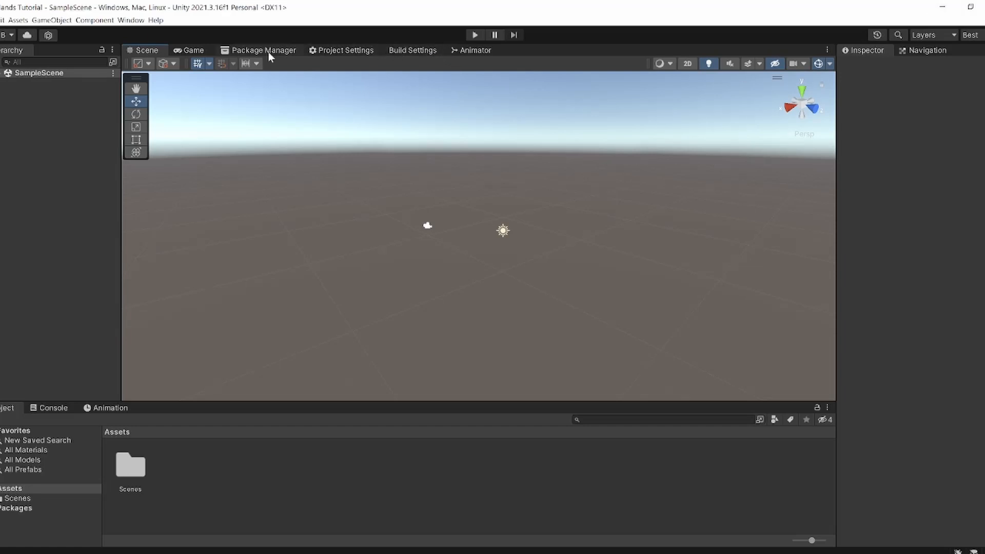
pyautogui.click(3, 74)
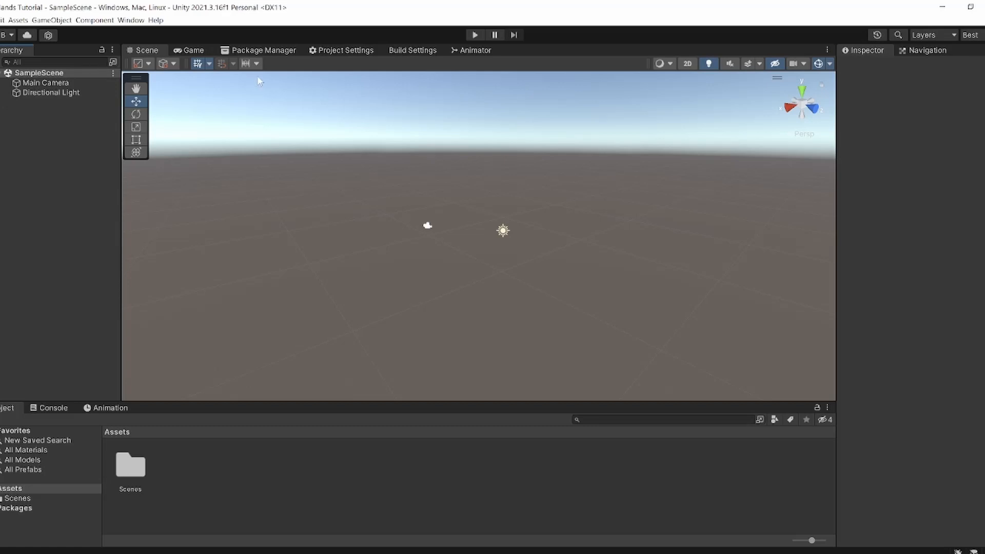
# Step: Install XR Plugin Management from the project settings
pyautogui.click(331, 51)
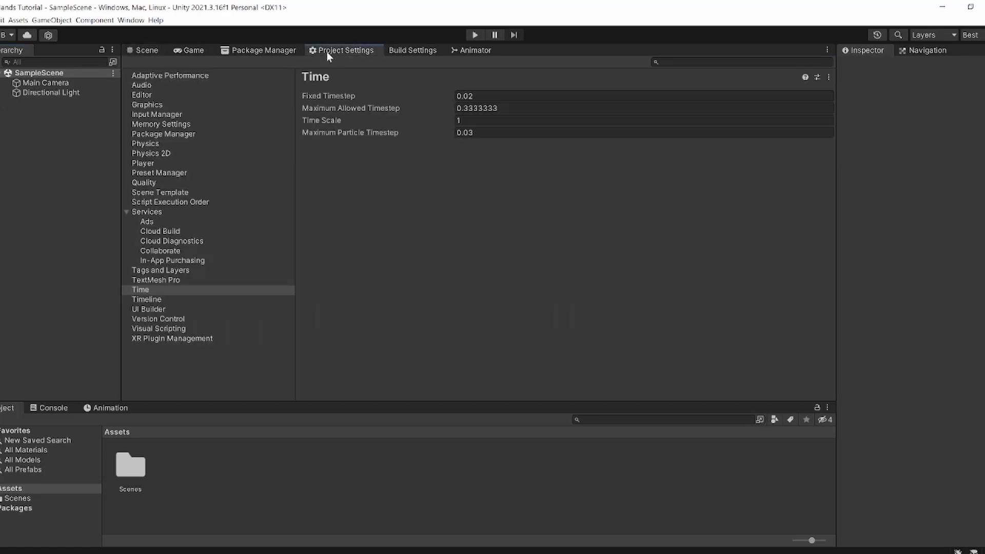
pyautogui.click(146, 51)
pyautogui.click(130, 20)
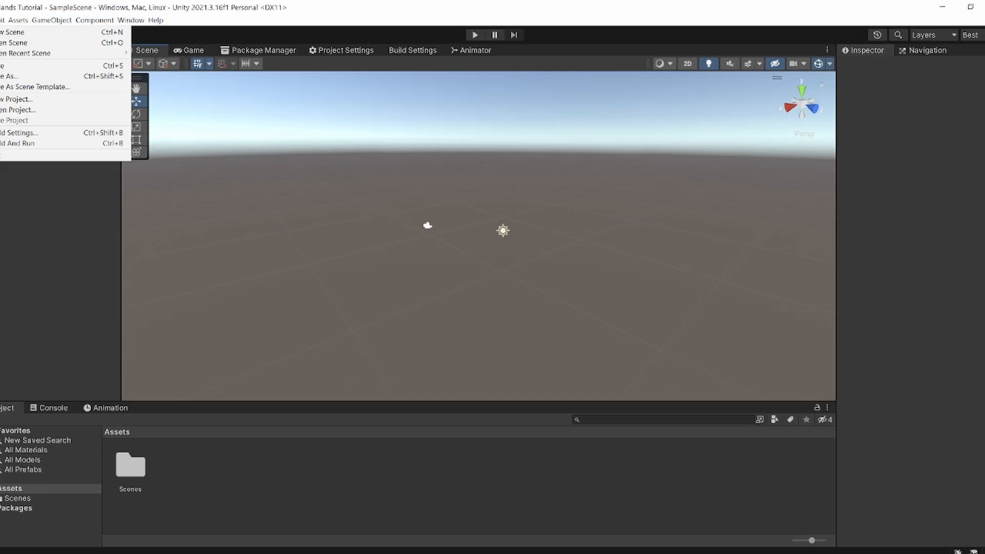
pyautogui.moveTo(2, 21)
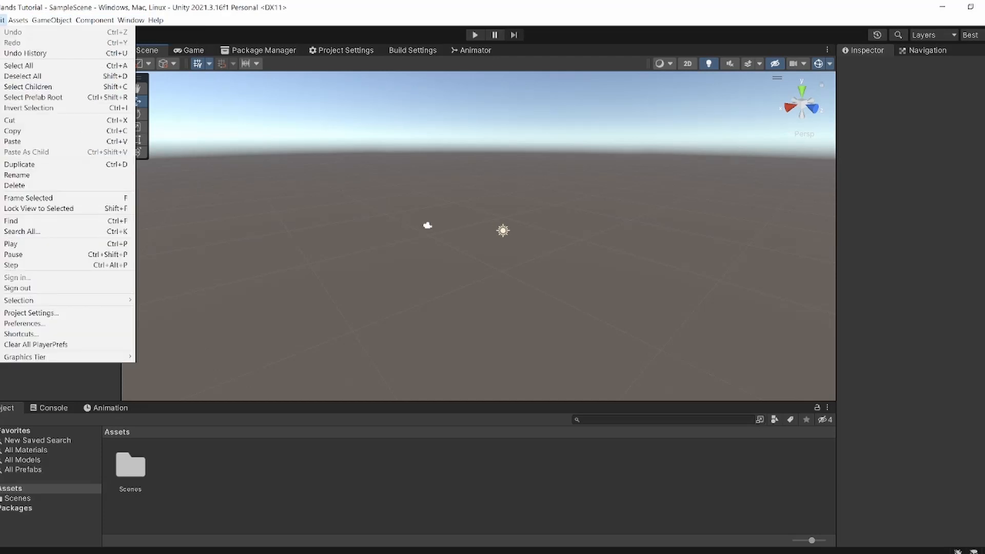
pyautogui.click(58, 313)
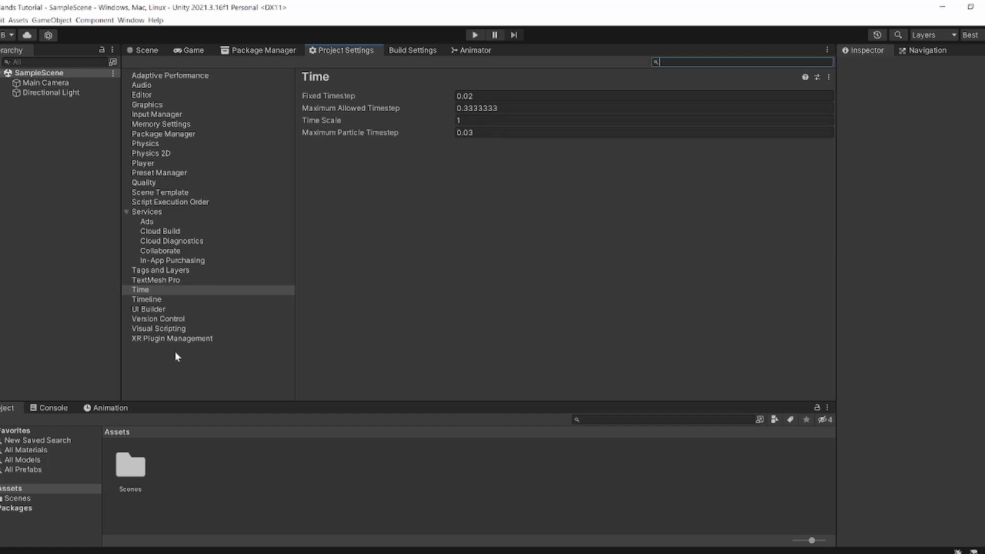
pyautogui.click(177, 338)
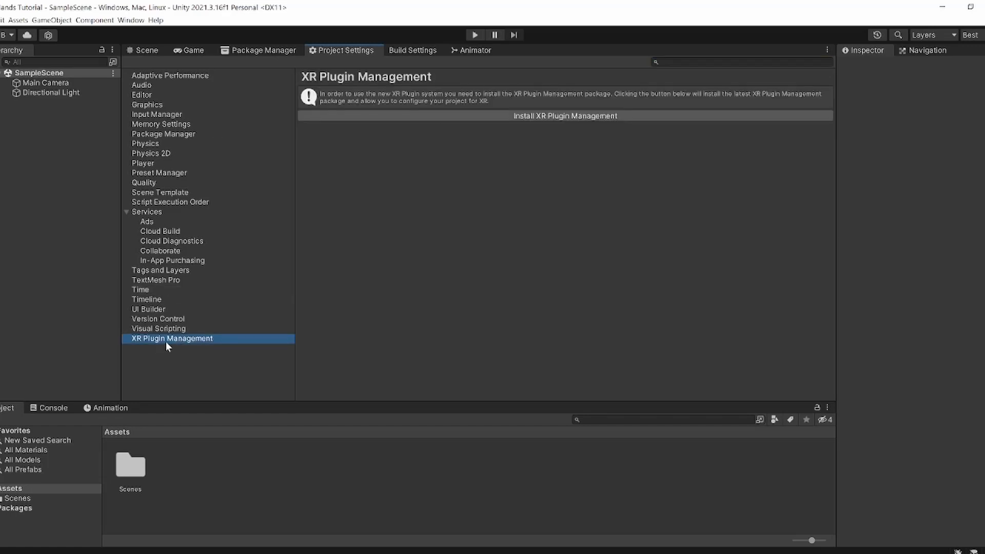
pyautogui.click(538, 116)
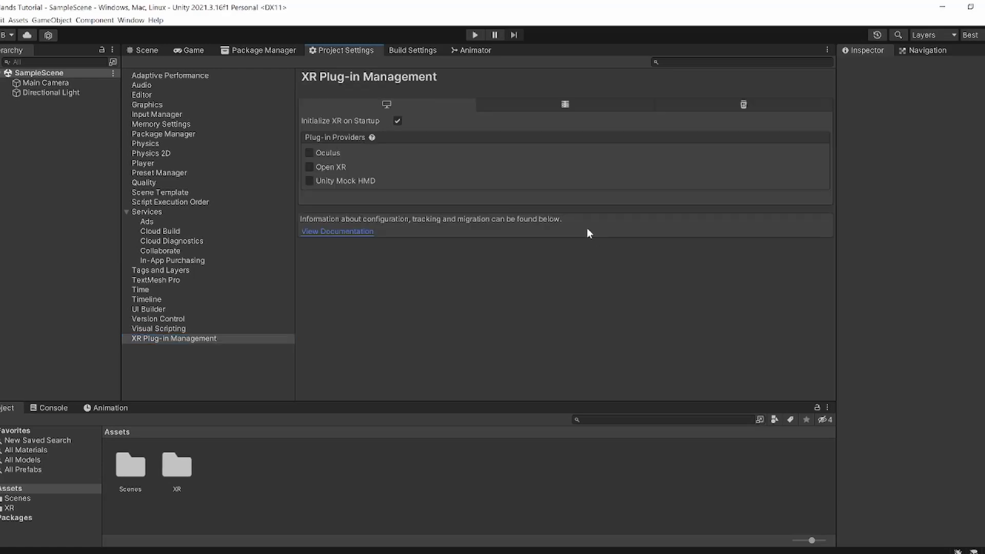
# Step: Enable OpenXR as the desktop plug-in provider and allow the editor restart that enables the new input system backends
pyautogui.click(309, 167)
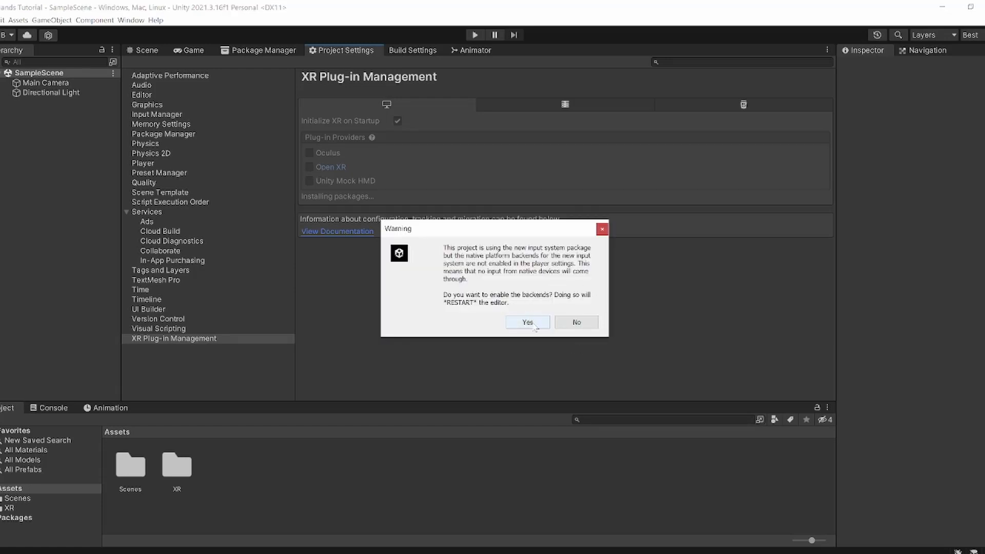
pyautogui.click(528, 322)
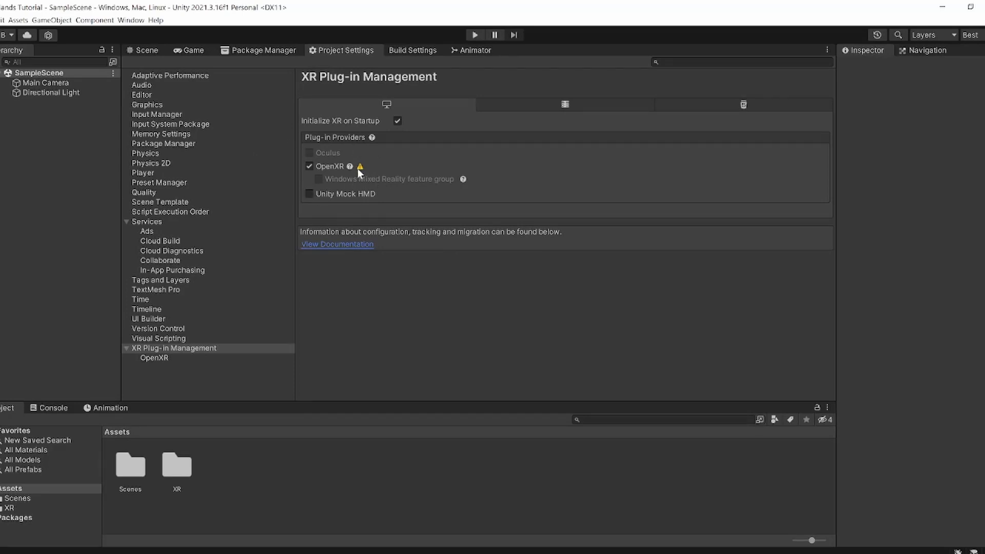
# Step: Resolve the OpenXR validation issue by adding the Oculus Touch Controller Profile to the interaction profiles
pyautogui.click(361, 167)
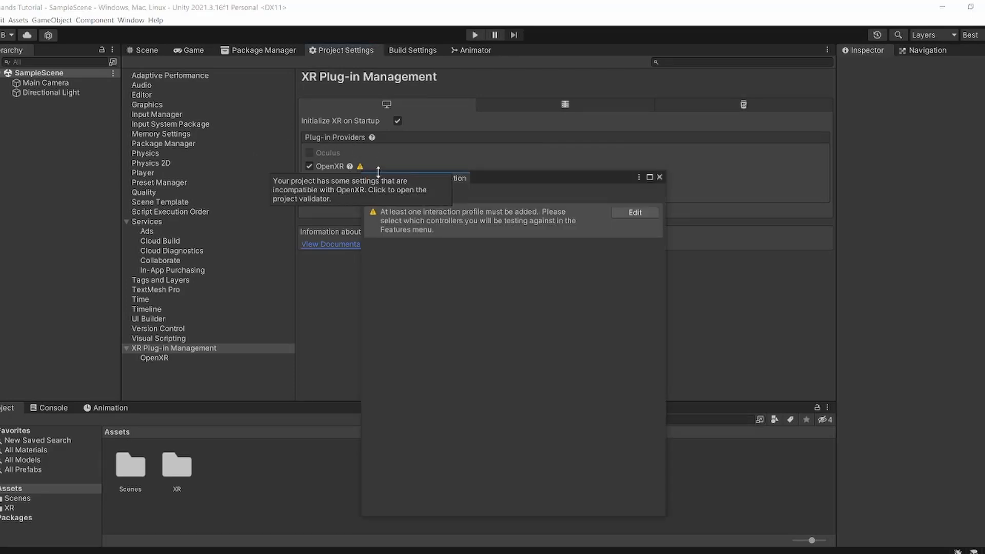
pyautogui.click(635, 213)
pyautogui.click(659, 177)
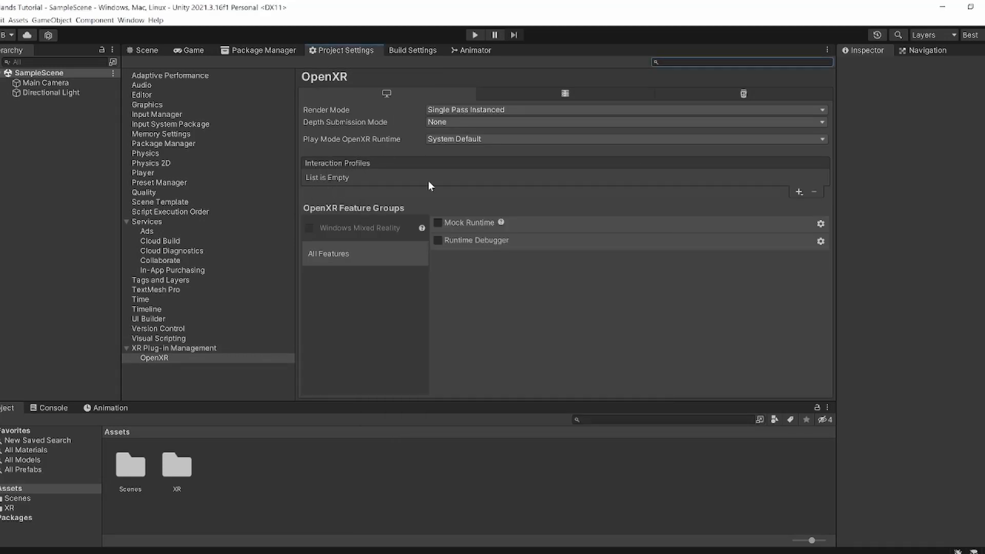
pyautogui.click(798, 192)
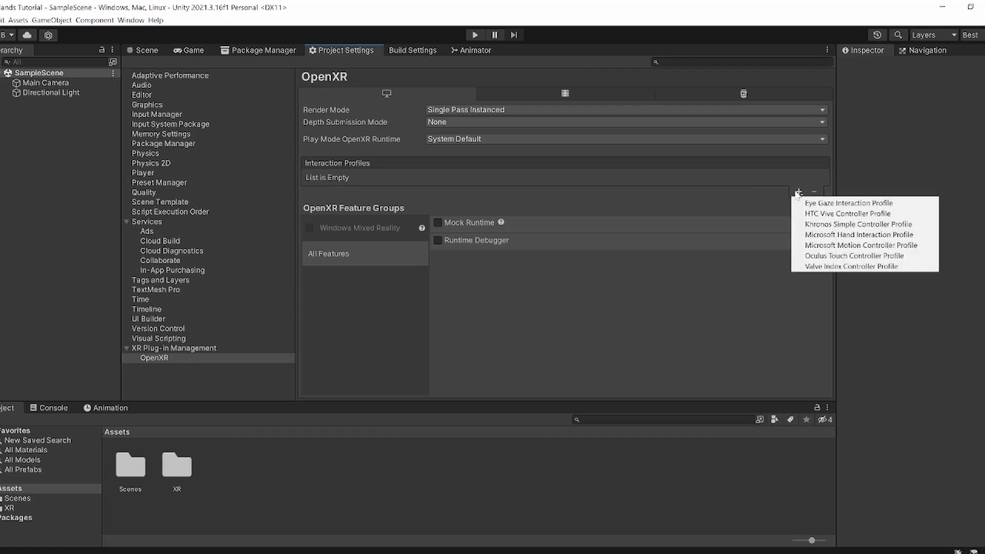
pyautogui.click(845, 259)
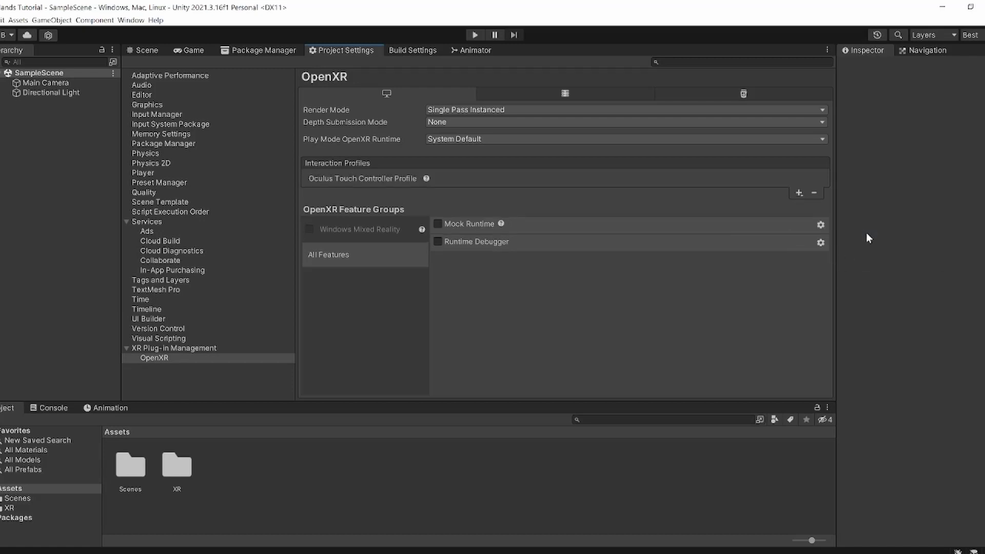
pyautogui.click(797, 195)
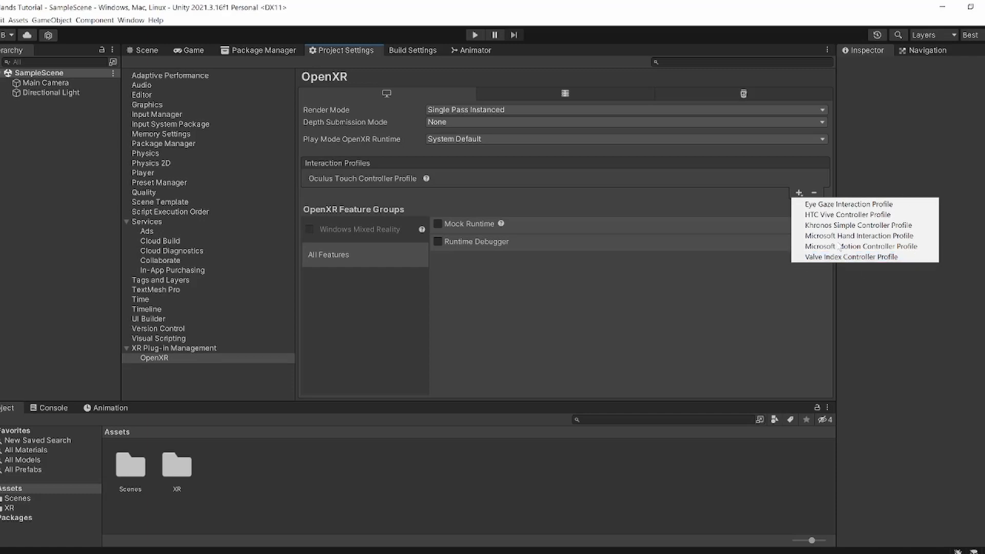
pyautogui.click(696, 202)
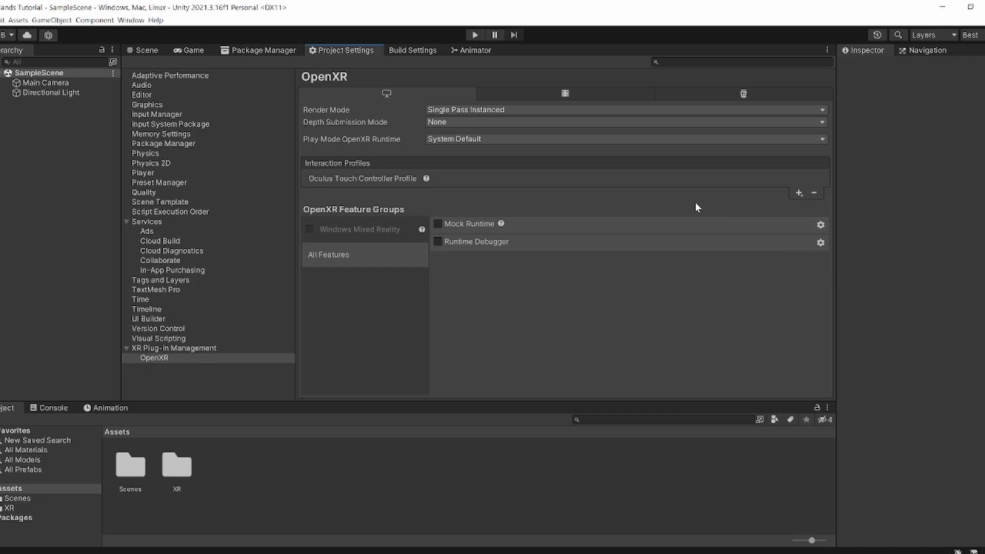
# Step: Try to enable pre-release packages in the project's package management settings
pyautogui.click(184, 145)
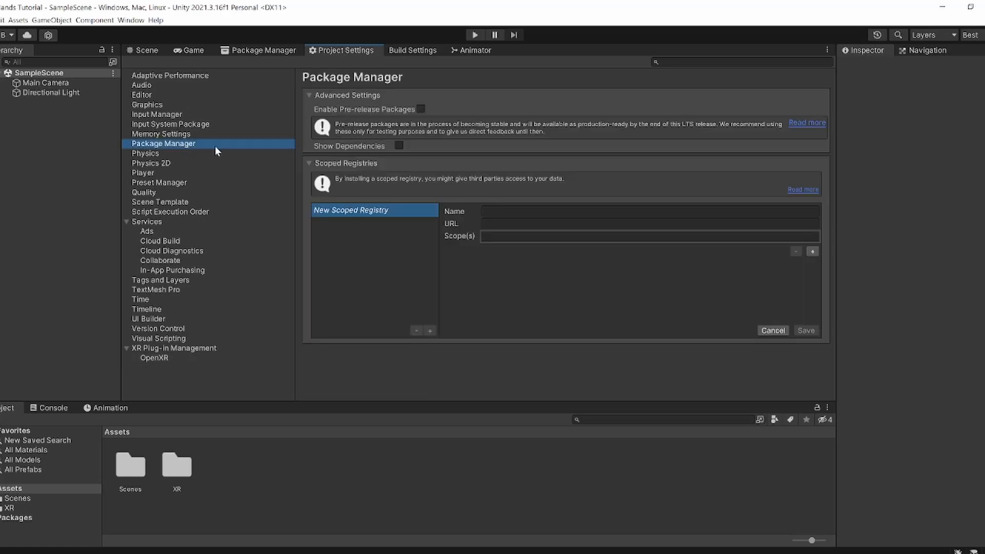
pyautogui.click(420, 109)
pyautogui.click(531, 312)
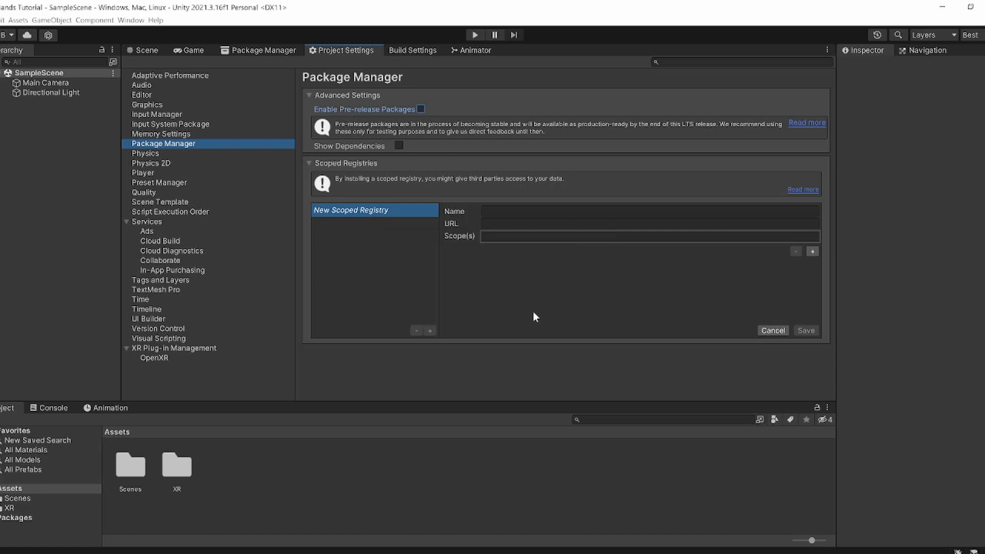
# Step: Find the XR Interaction Toolkit in the Unity Registry packages and install it, accepting the interaction layer mask update
pyautogui.click(270, 53)
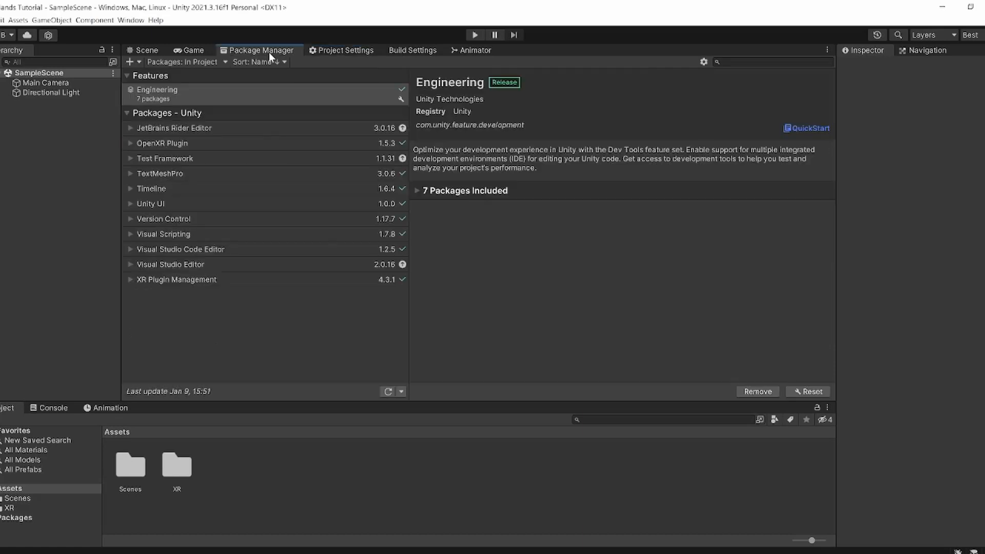
pyautogui.click(126, 20)
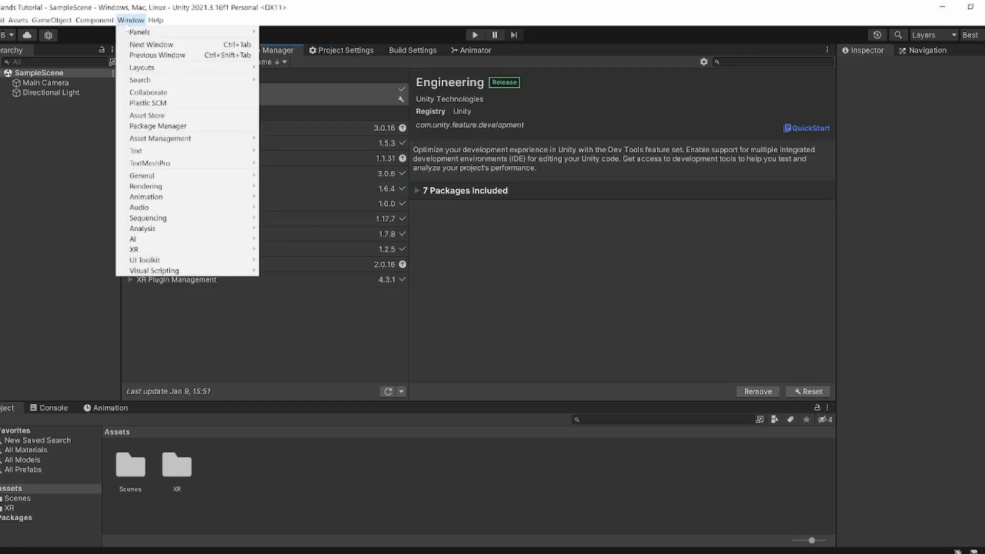
pyautogui.click(160, 126)
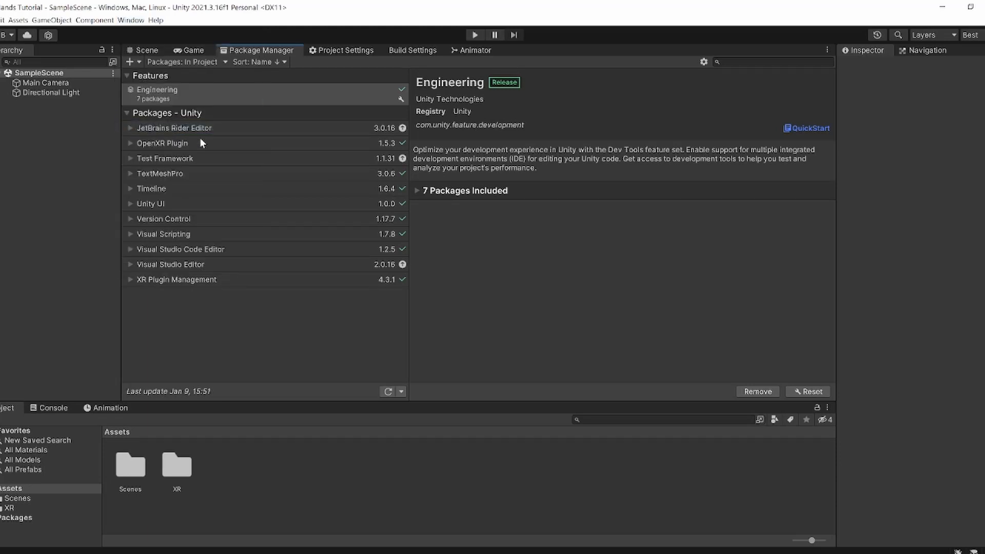
pyautogui.click(183, 62)
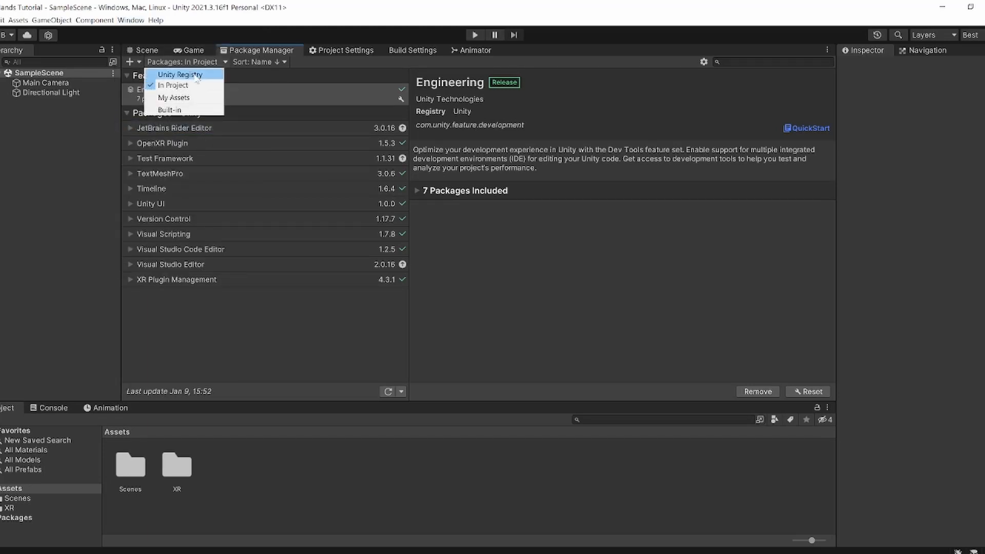
pyautogui.click(198, 76)
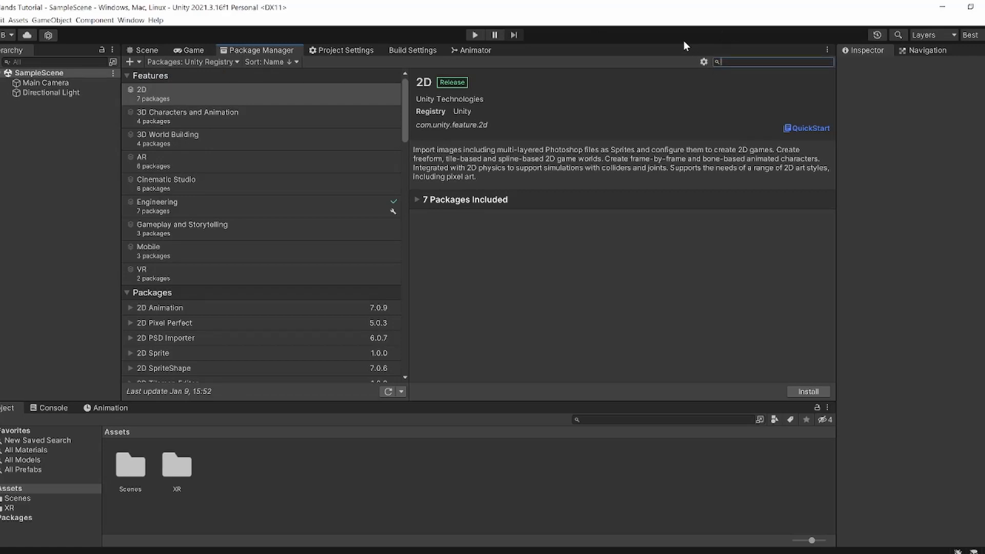
pyautogui.write('xr i')
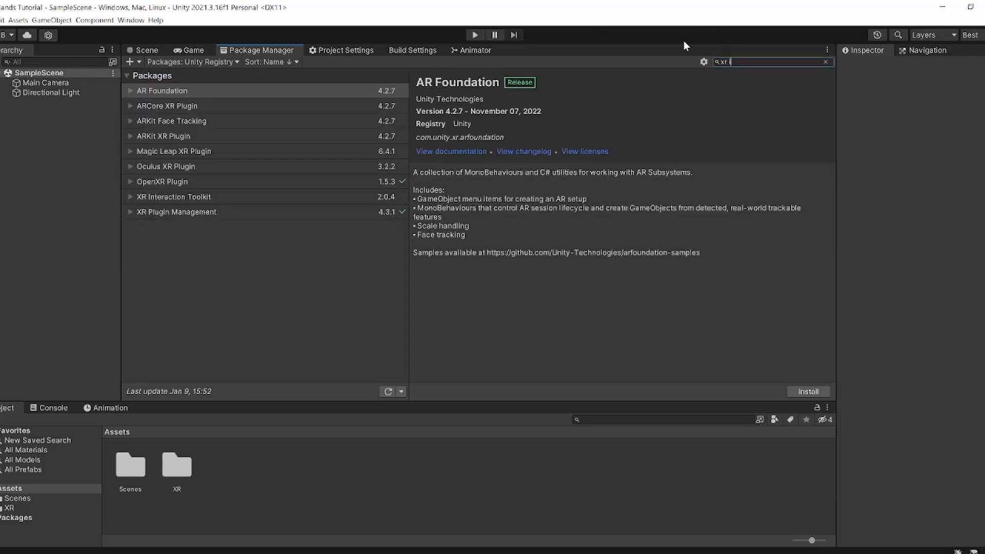
pyautogui.write('n')
pyautogui.click(680, 228)
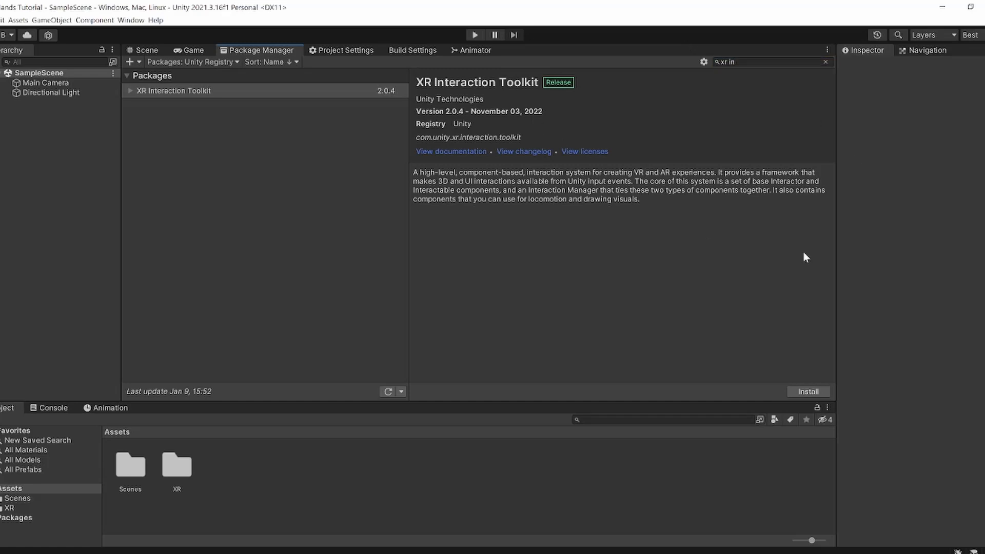
pyautogui.click(829, 392)
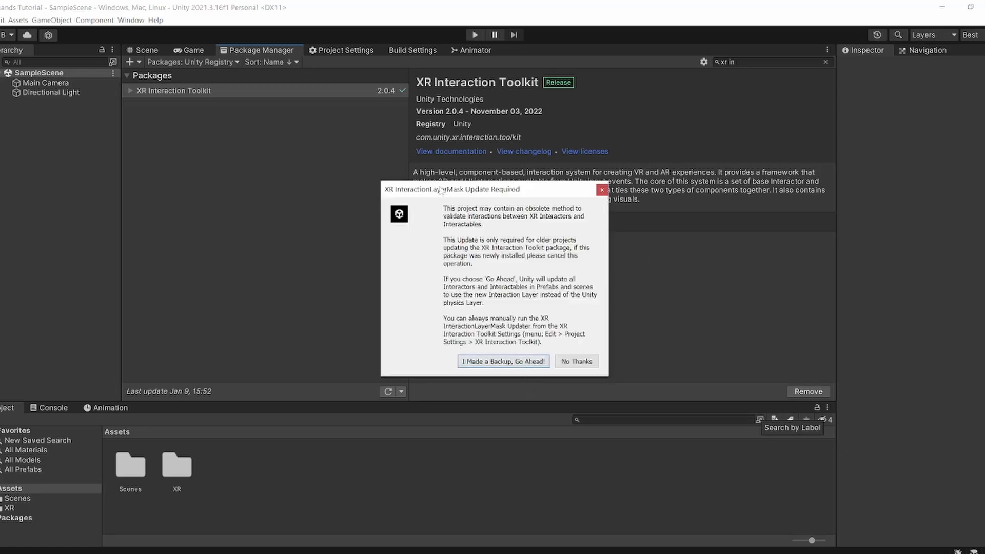
pyautogui.click(531, 363)
# Step: Import the XR Interaction Toolkit's Starter Assets sample and open its folder in the project
pyautogui.click(417, 223)
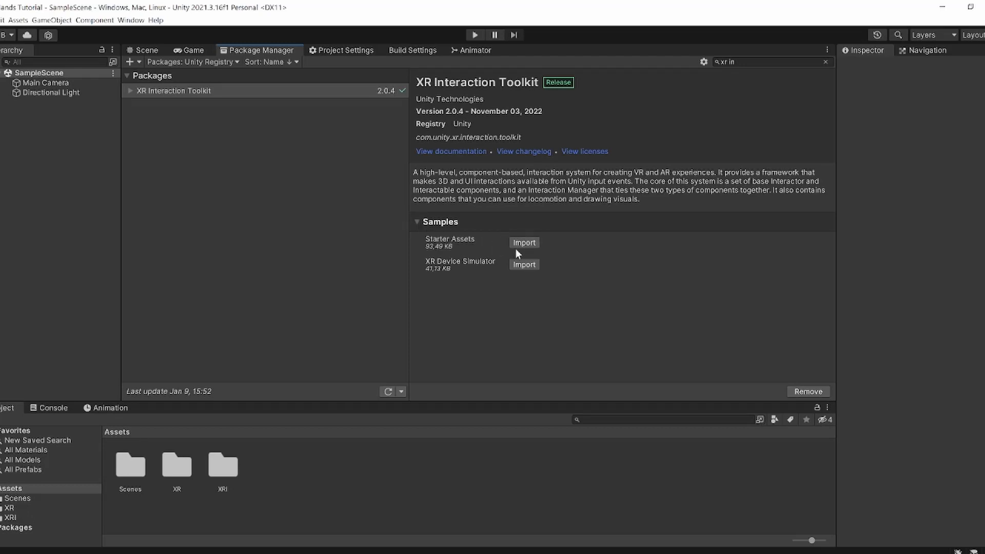
pyautogui.click(537, 243)
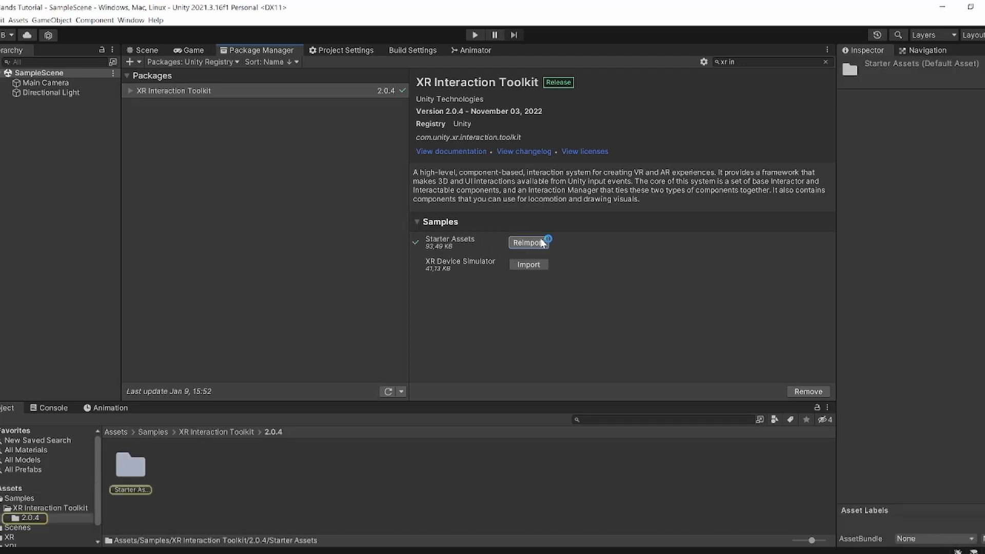
pyautogui.click(67, 517)
pyautogui.doubleClick(124, 471)
# Step: Add the XRI Default Continuous Move, Continuous Turn, Left Controller, Right Controller and Snap Turn presets as defaults for their components
pyautogui.click(129, 464)
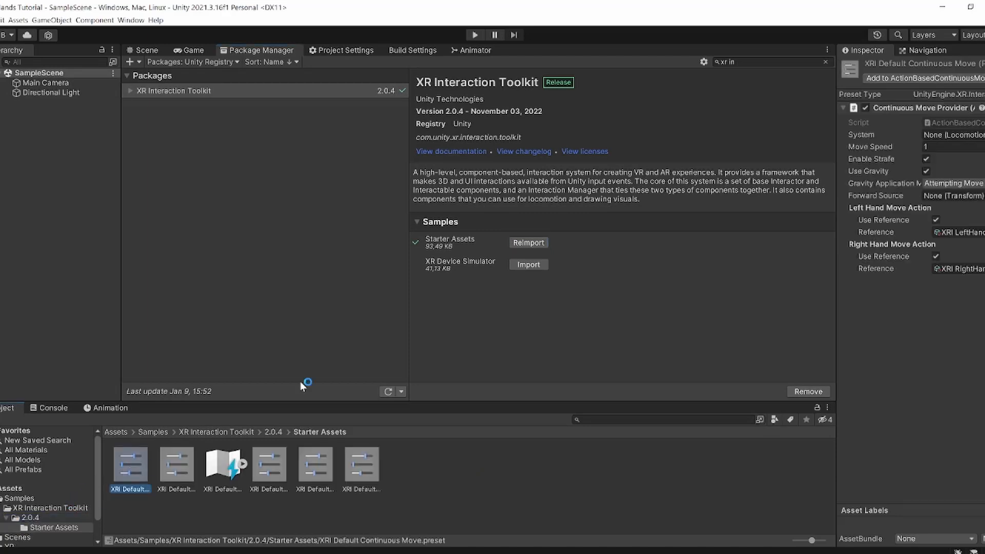
pyautogui.click(879, 79)
pyautogui.click(177, 462)
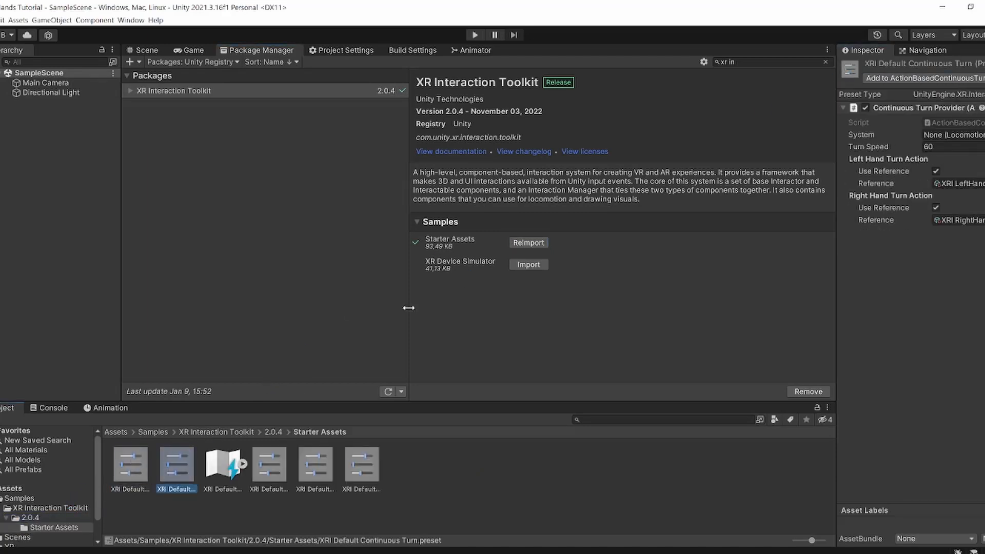
pyautogui.click(880, 78)
pyautogui.click(270, 465)
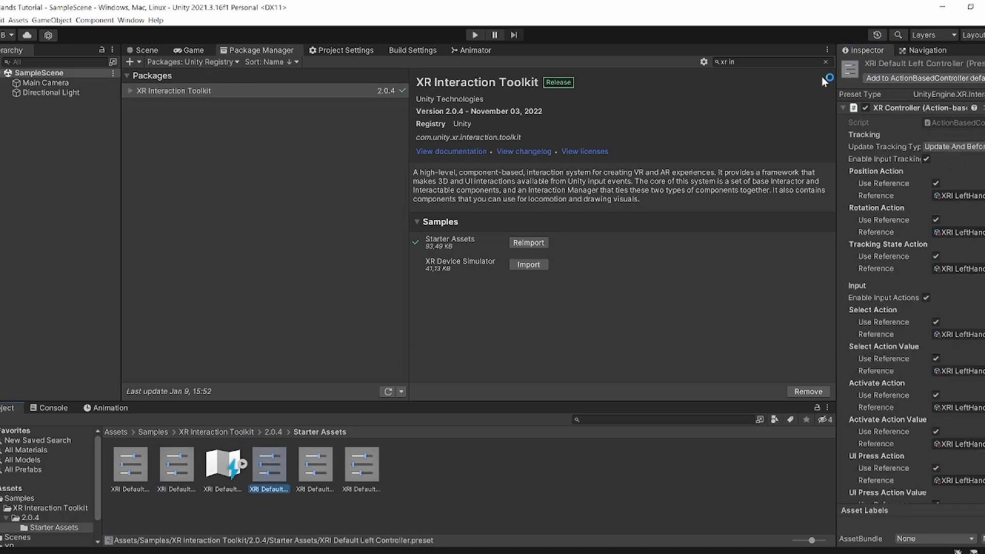
pyautogui.click(866, 78)
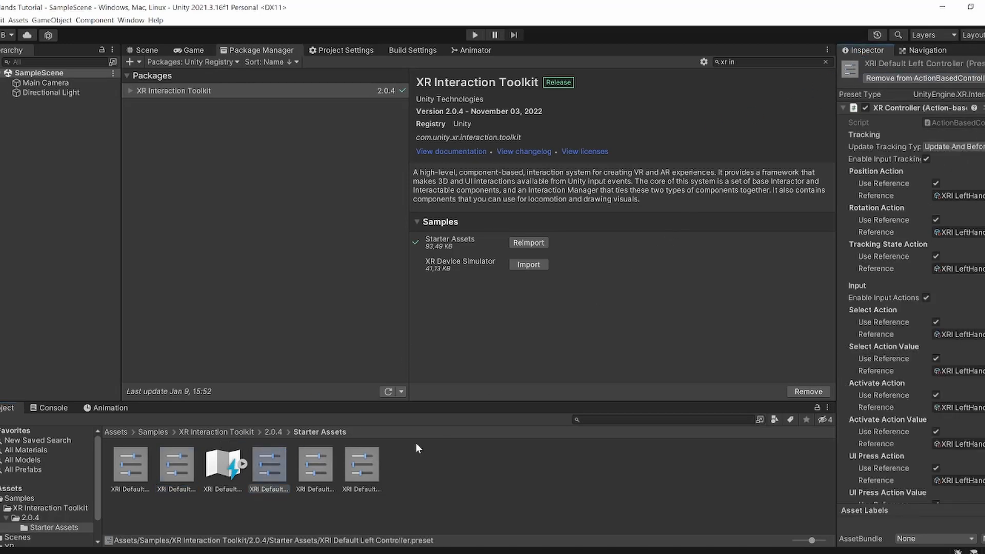
pyautogui.click(323, 482)
pyautogui.click(880, 78)
pyautogui.click(368, 448)
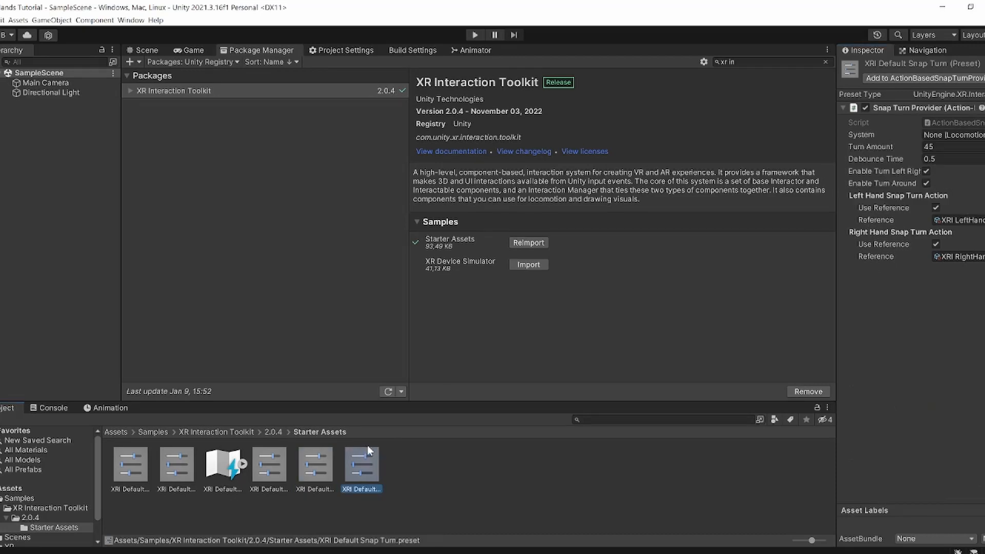
pyautogui.click(918, 78)
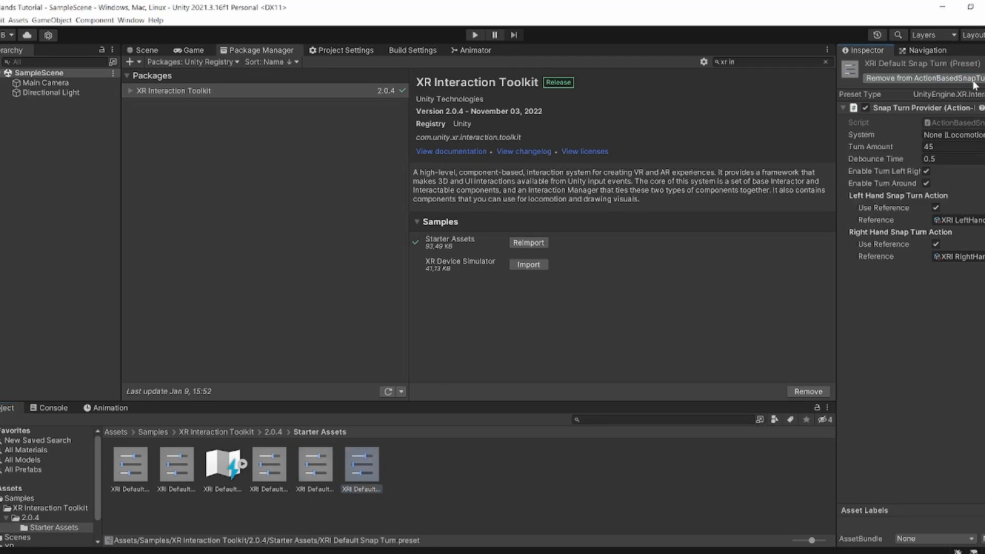
# Step: In the project's default presets, filter the XRI Default Right Controller by "right" and the XRI Default Left Controller by "left"
pyautogui.click(372, 49)
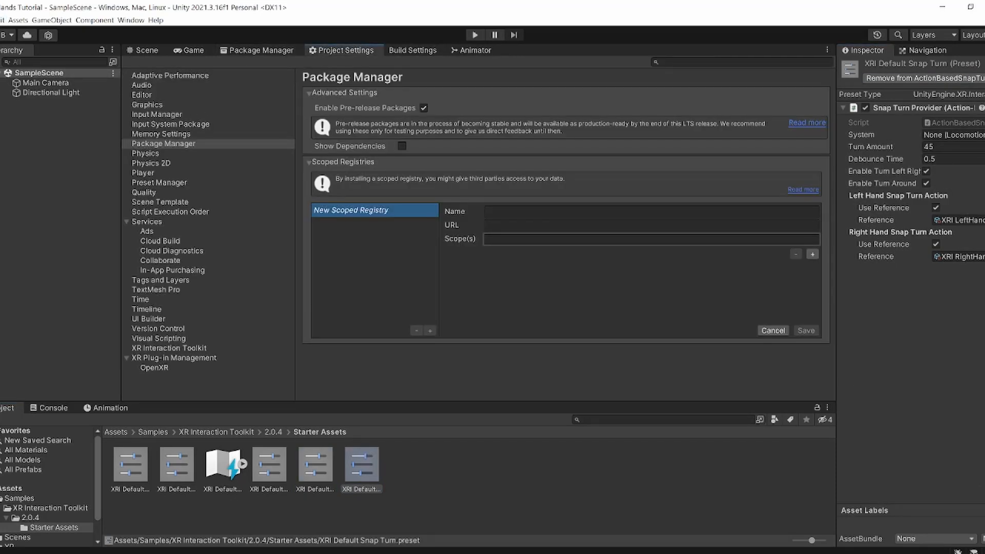
pyautogui.click(2, 20)
pyautogui.click(77, 313)
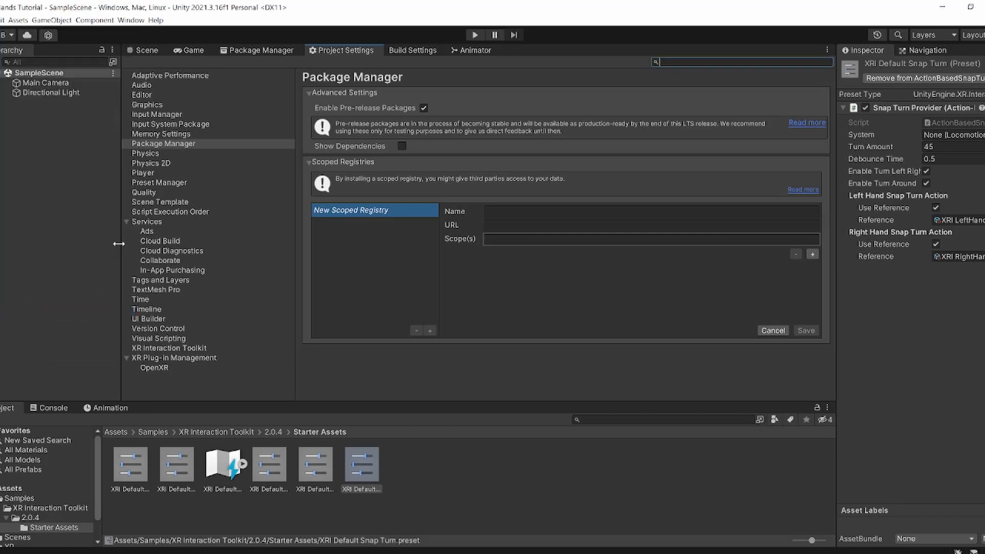
pyautogui.click(175, 182)
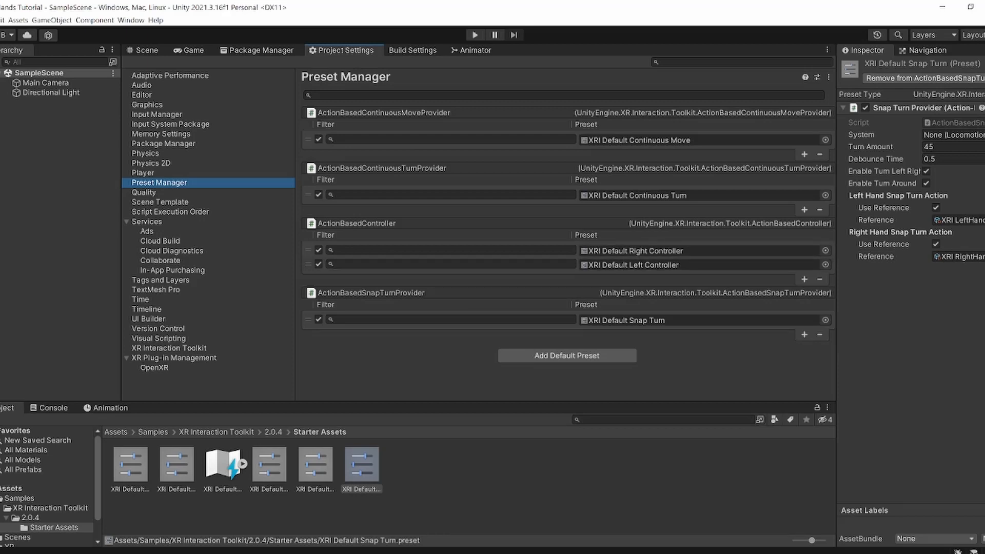
pyautogui.click(534, 250)
pyautogui.write('right')
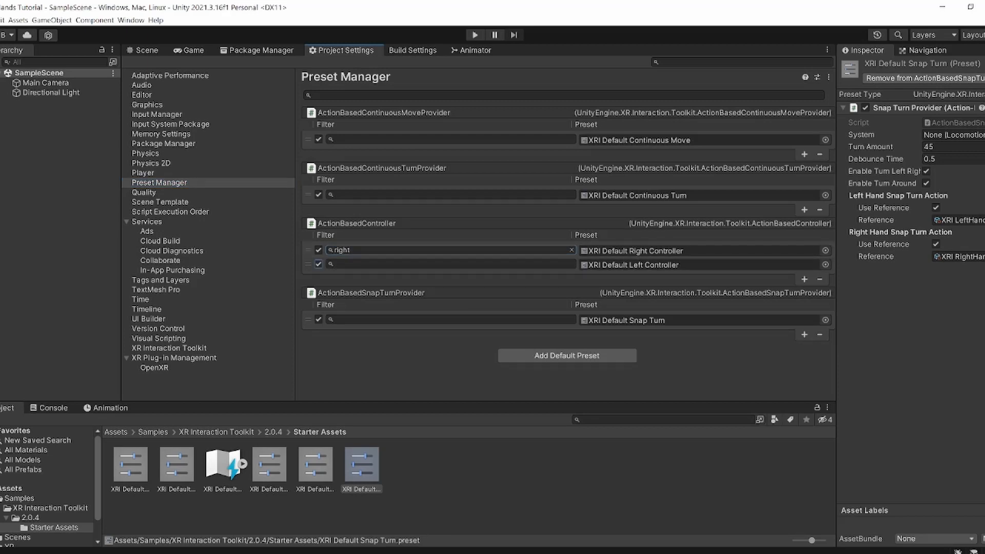
pyautogui.press('Tab')
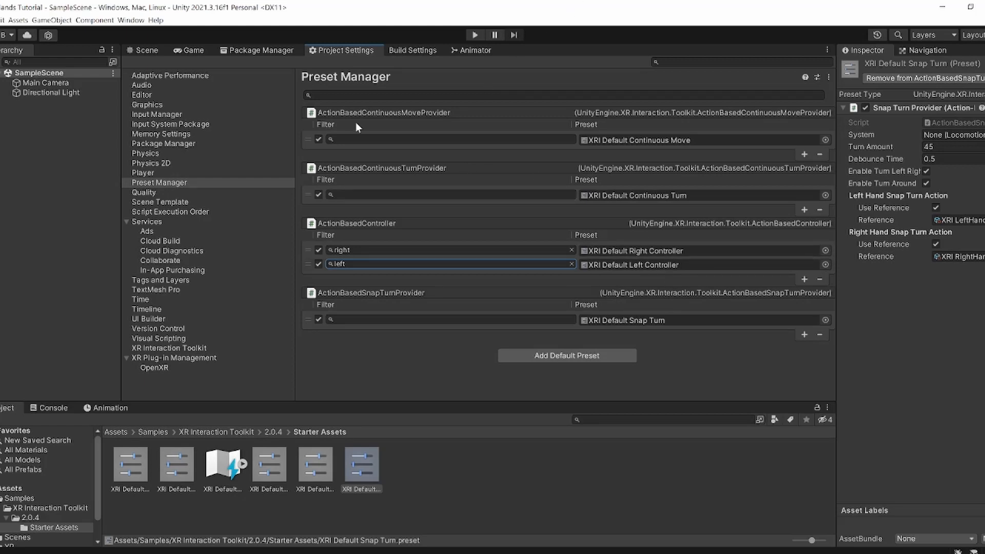
# Step: Create an empty object in the sample scene and name it Enviroment
pyautogui.click(160, 50)
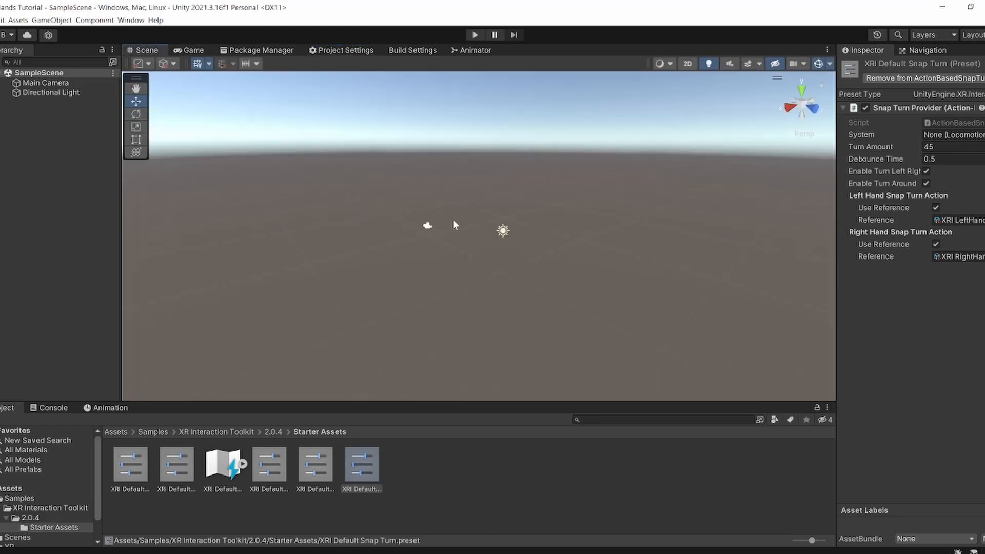
pyautogui.rightClick(44, 123)
pyautogui.click(131, 228)
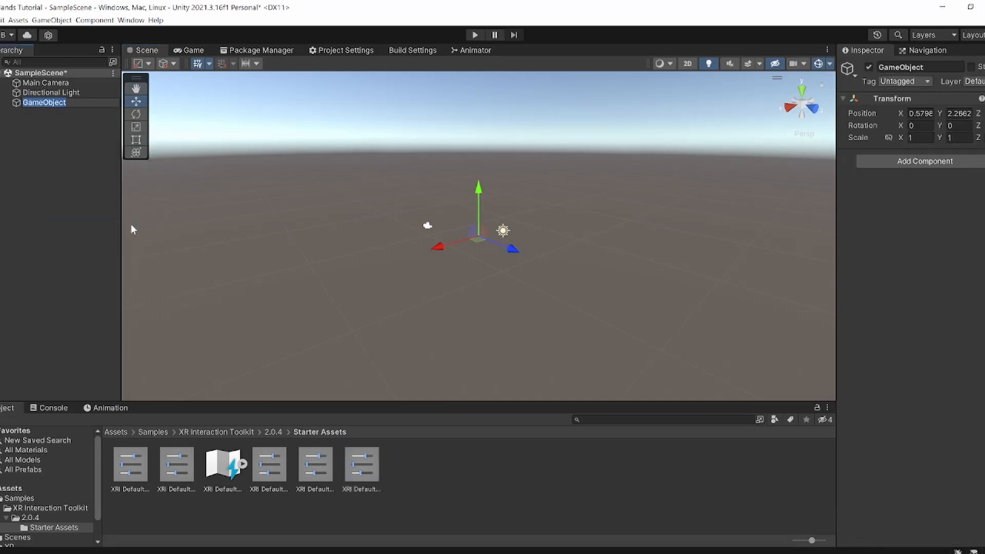
pyautogui.write('Enviroment')
pyautogui.press('Return')
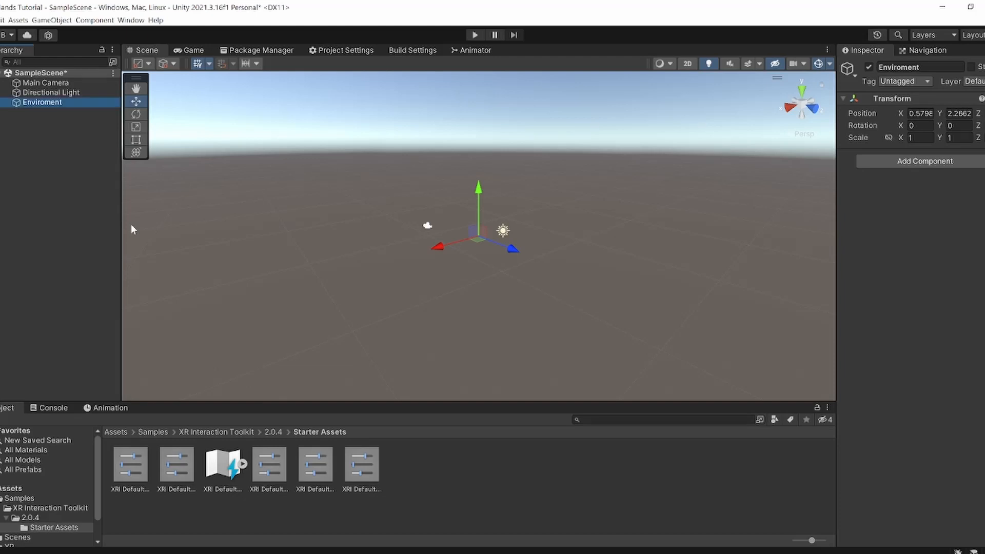
# Step: Add a plane as a child of Enviroment and name it Ground
pyautogui.rightClick(42, 100)
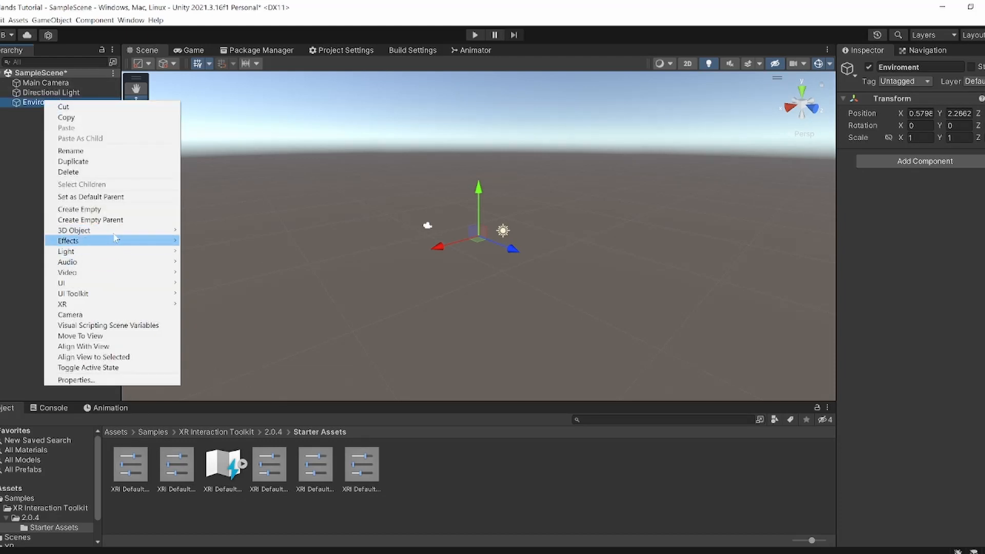
pyautogui.moveTo(118, 234)
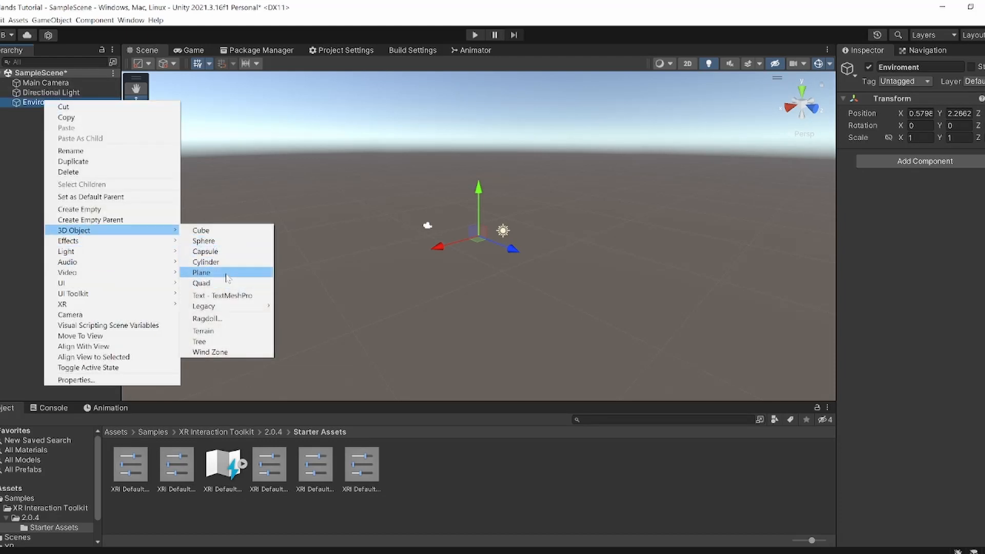
pyautogui.click(202, 272)
pyautogui.write('Gro')
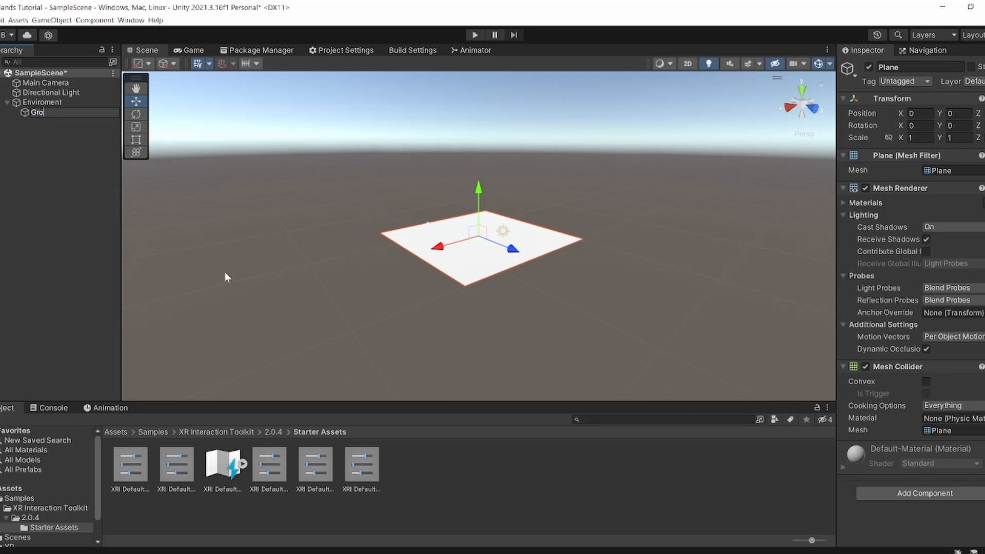
pyautogui.write('und')
pyautogui.press('Return')
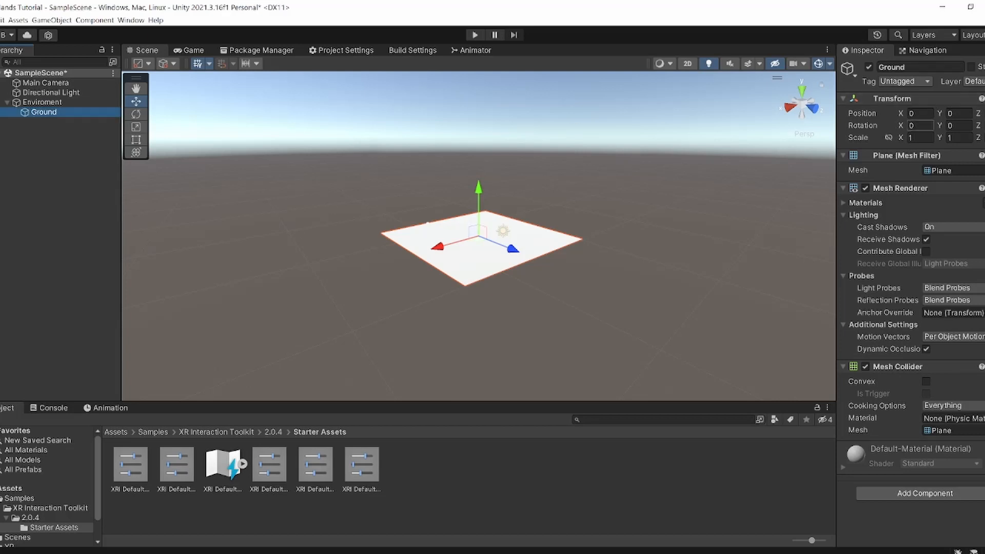
# Step: Scale the Ground plane to 2 on X and Z, with Y at 1
pyautogui.click(919, 137)
pyautogui.write('2')
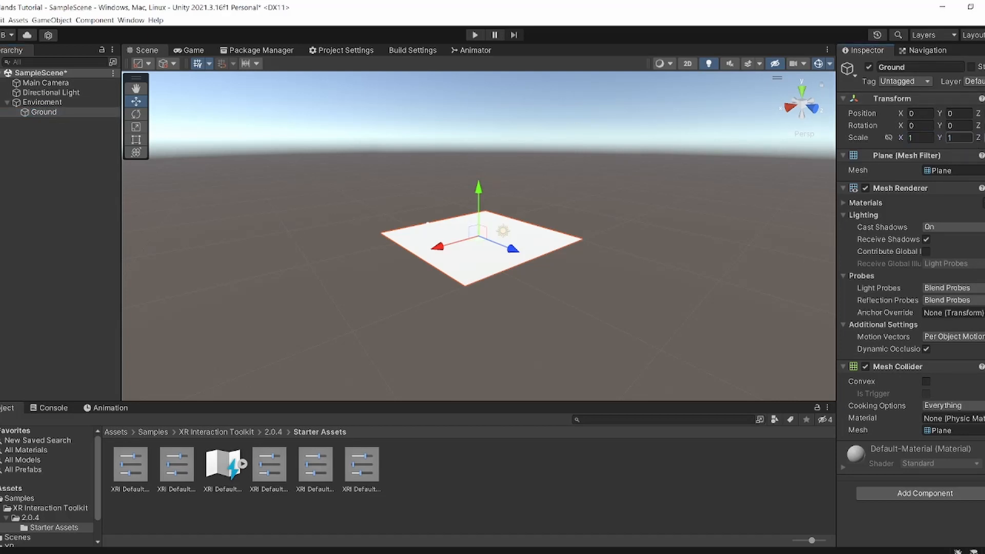
pyautogui.click(919, 138)
pyautogui.write('2')
pyautogui.press('Tab')
pyautogui.press('Tab')
pyautogui.write('2')
pyautogui.click(958, 137)
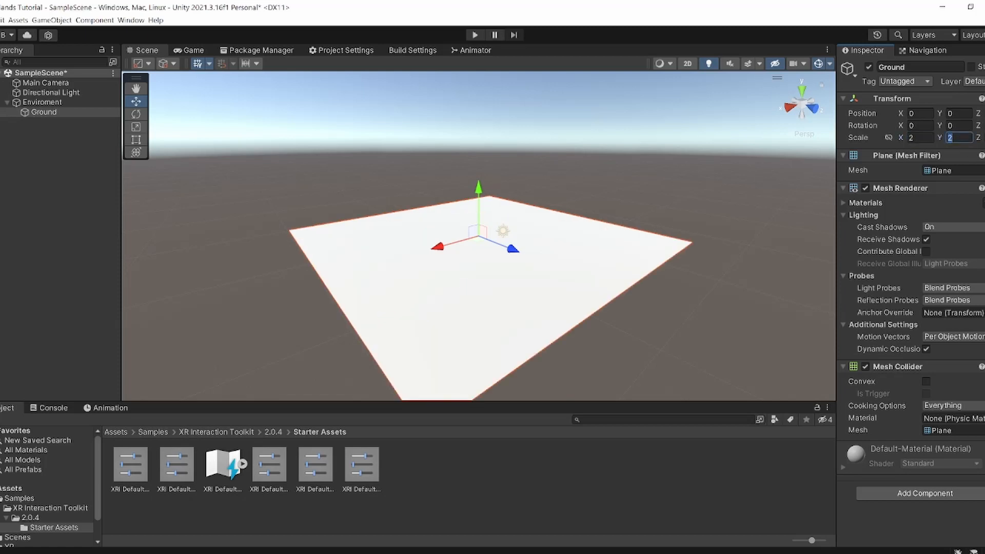
pyautogui.write('-1')
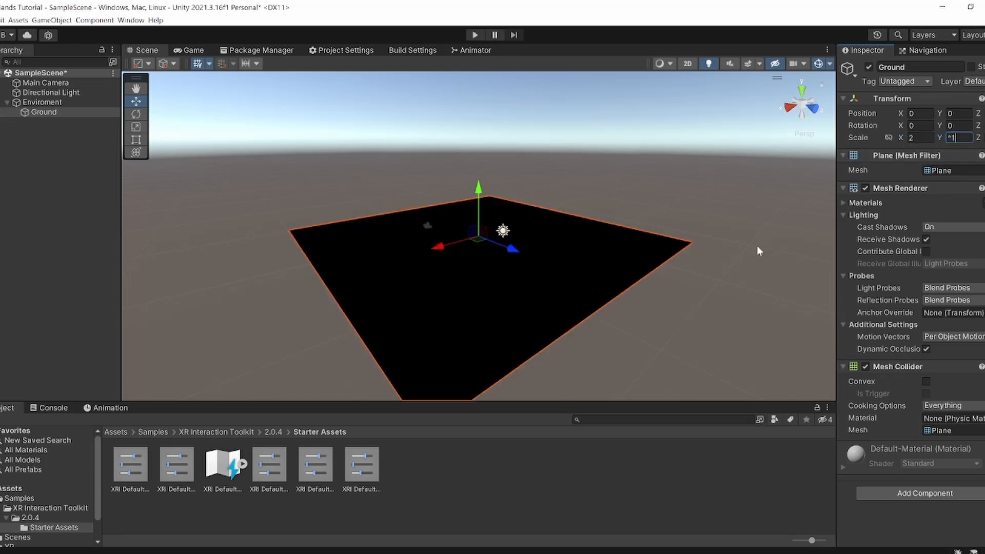
pyautogui.write('1')
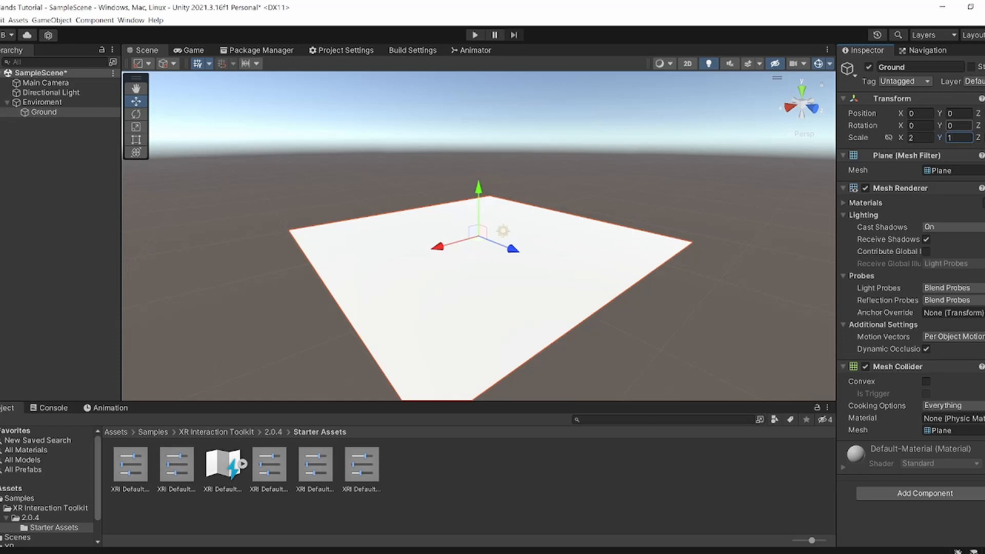
# Step: Delete the Main Camera and make the Directional Light a child of Enviroment
pyautogui.click(60, 94)
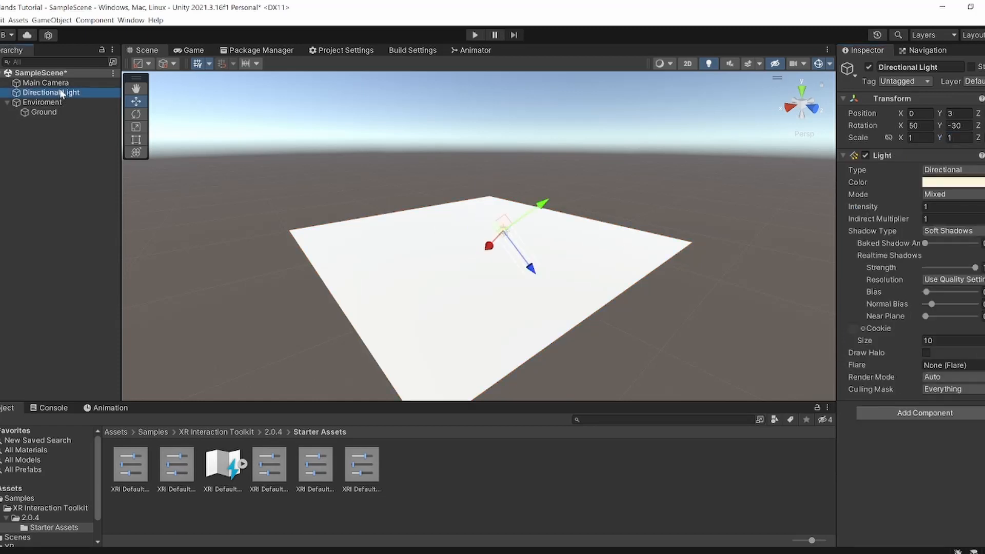
pyautogui.click(31, 83)
pyautogui.press('Delete')
pyautogui.moveTo(28, 82); pyautogui.dragTo(16, 91)
pyautogui.rightClick(38, 153)
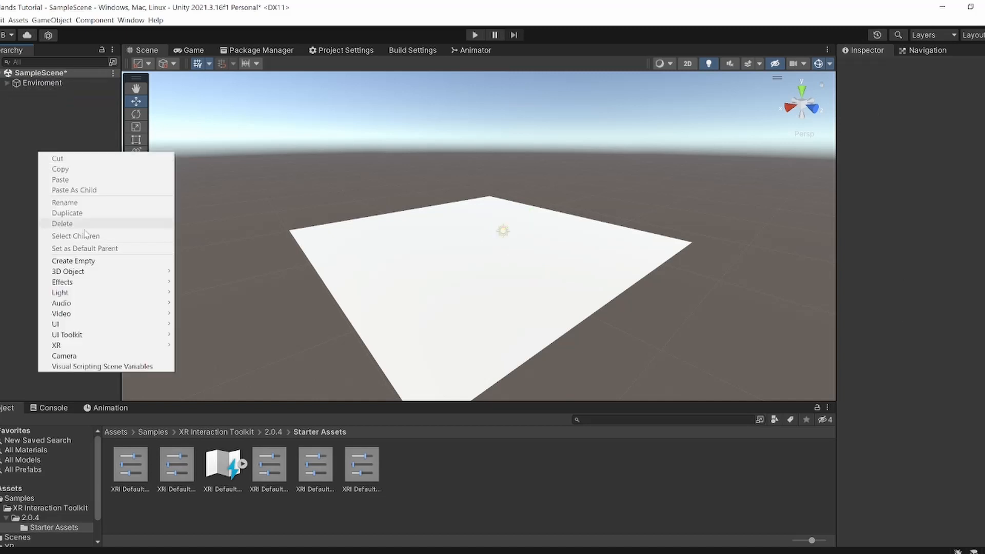
pyautogui.moveTo(57, 345)
pyautogui.click(25, 147)
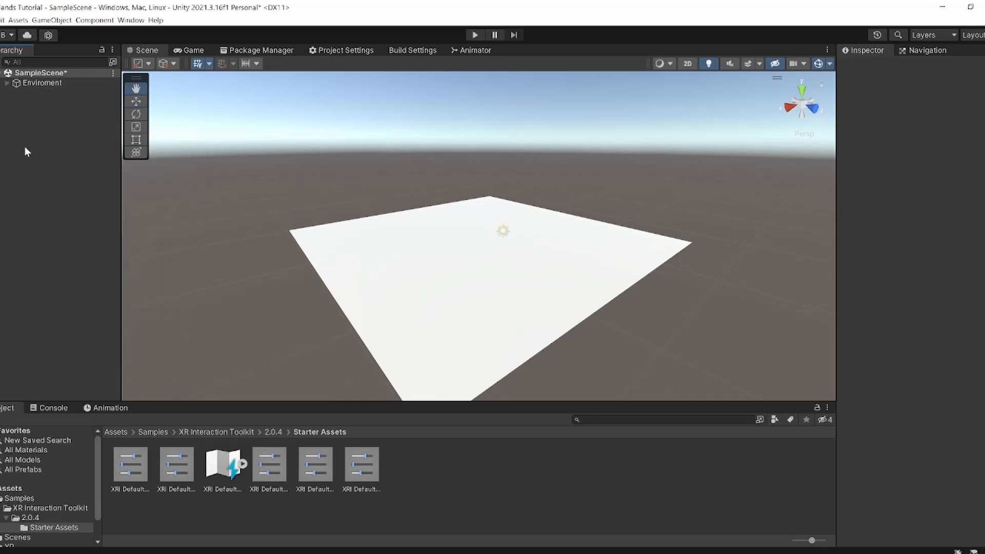
pyautogui.rightClick(24, 148)
pyautogui.click(52, 20)
pyautogui.click(10, 220)
pyautogui.rightClick(10, 219)
pyautogui.moveTo(74, 413)
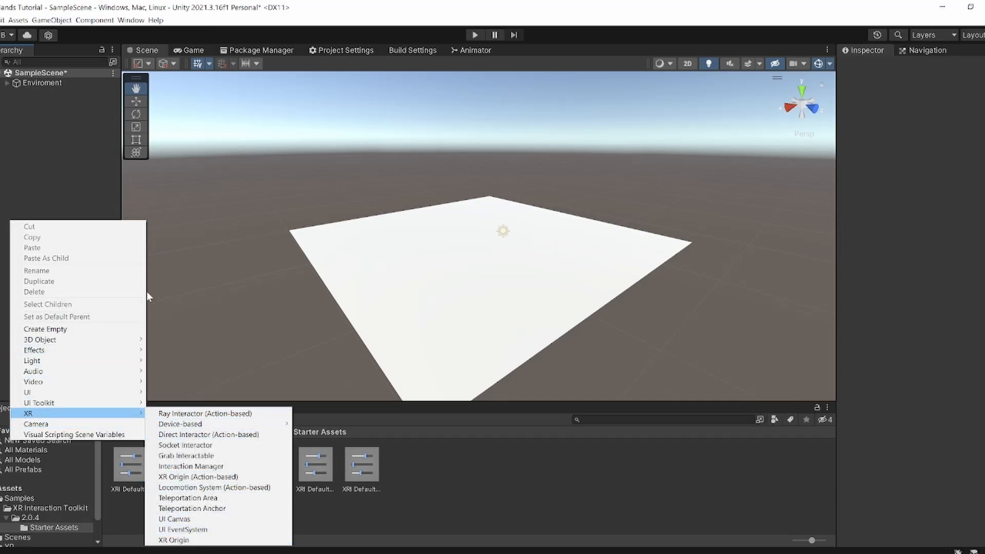
pyautogui.rightClick(65, 168)
pyautogui.moveTo(135, 362)
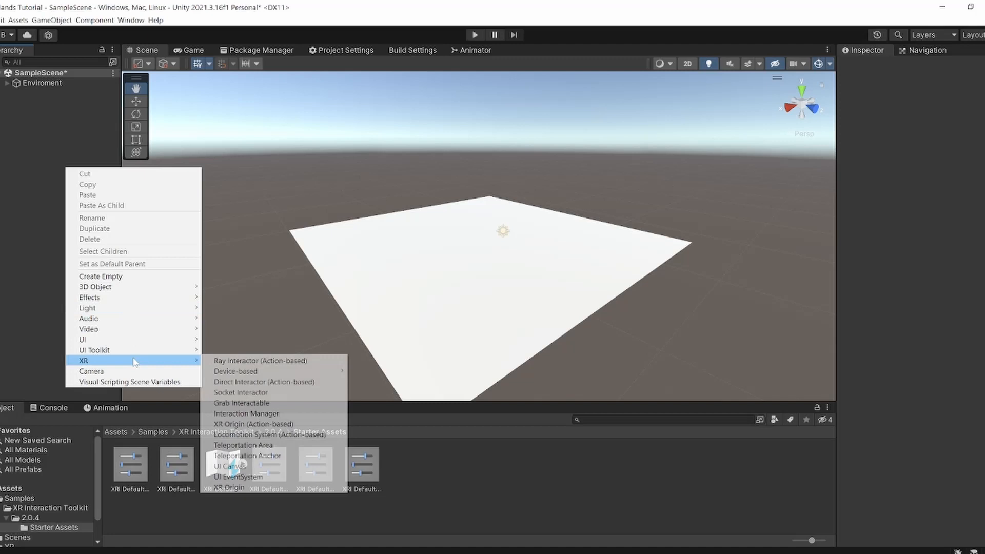
pyautogui.click(255, 489)
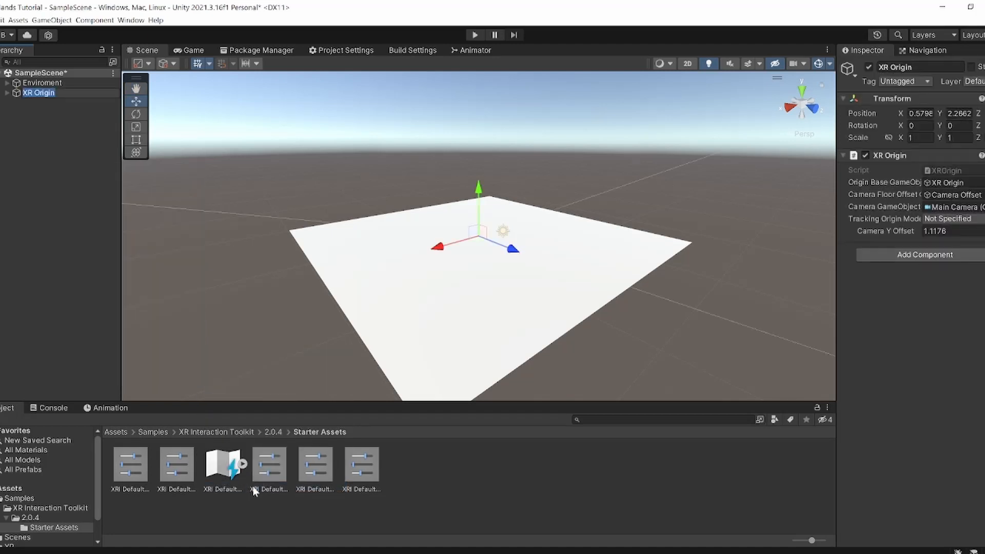
pyautogui.press('Return')
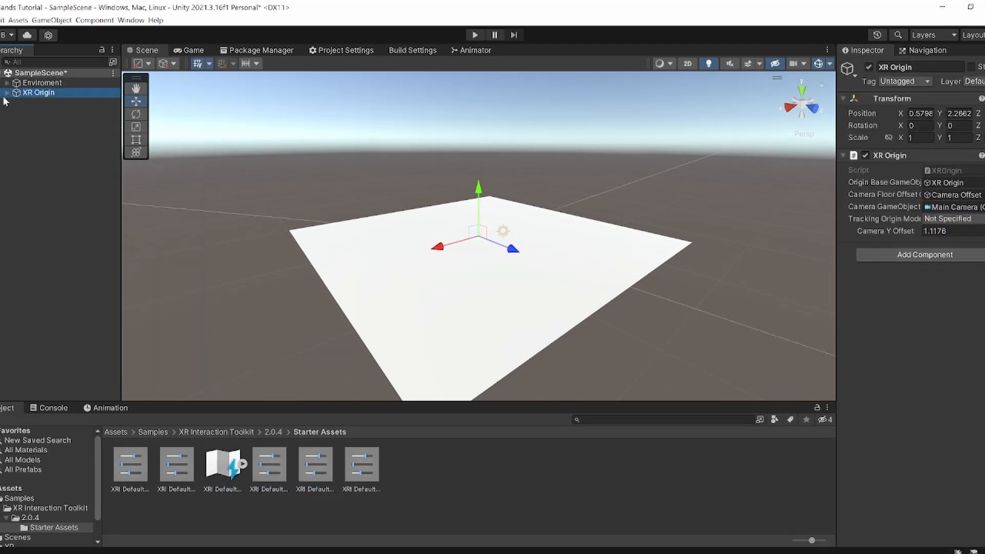
pyautogui.click(7, 92)
pyautogui.click(16, 102)
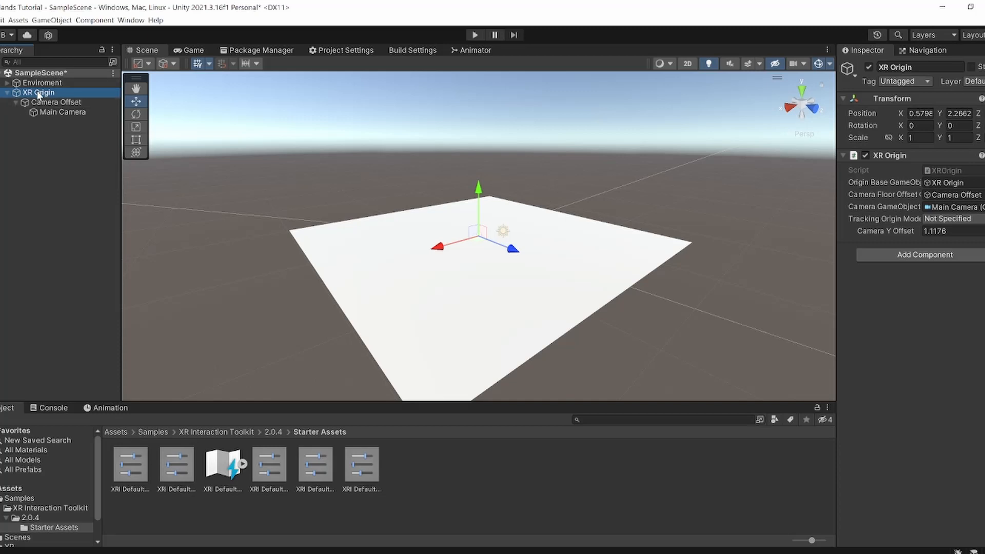
pyautogui.press('Delete')
# Step: Add an XR Origin (Action-based) to the sample scene, keeping its default name
pyautogui.rightClick(48, 135)
pyautogui.moveTo(118, 330)
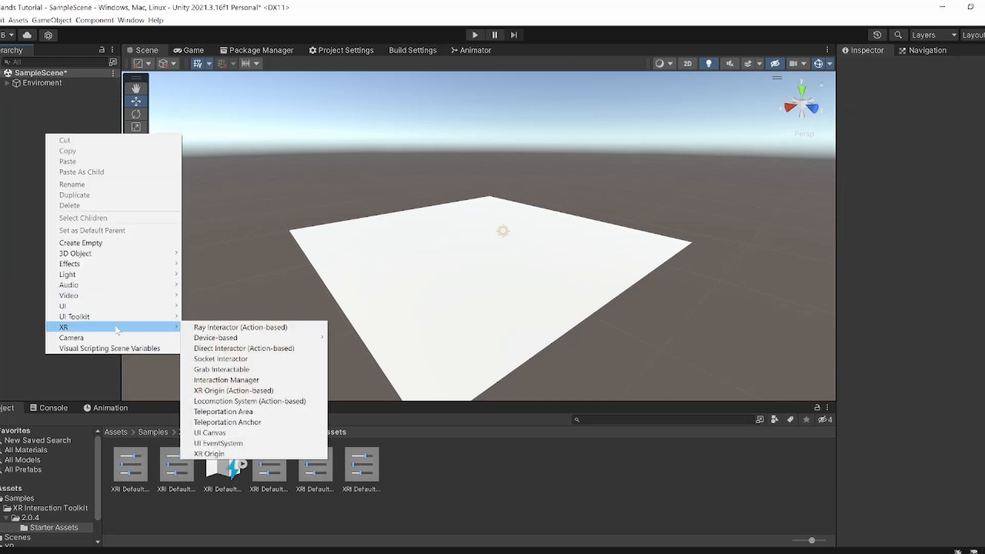
pyautogui.click(248, 391)
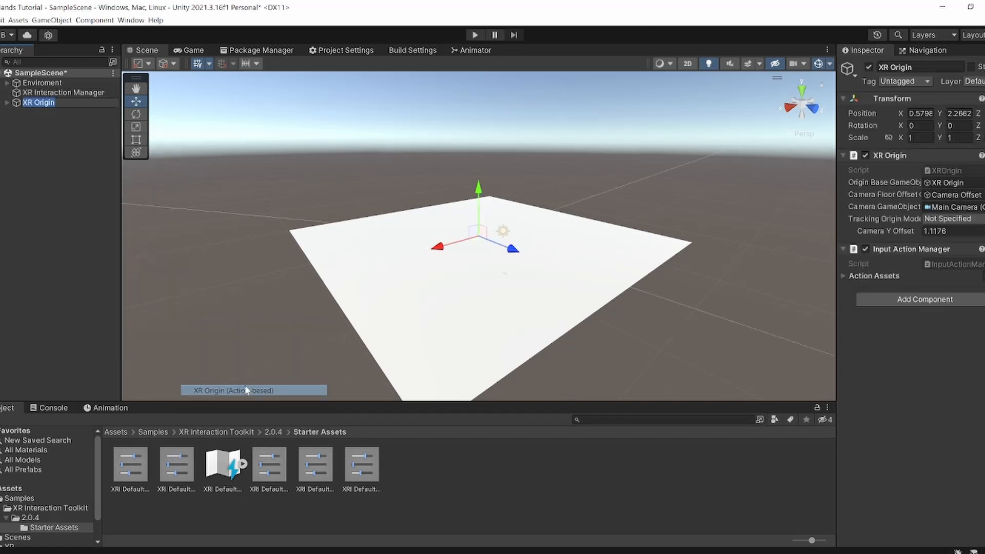
pyautogui.press('Return')
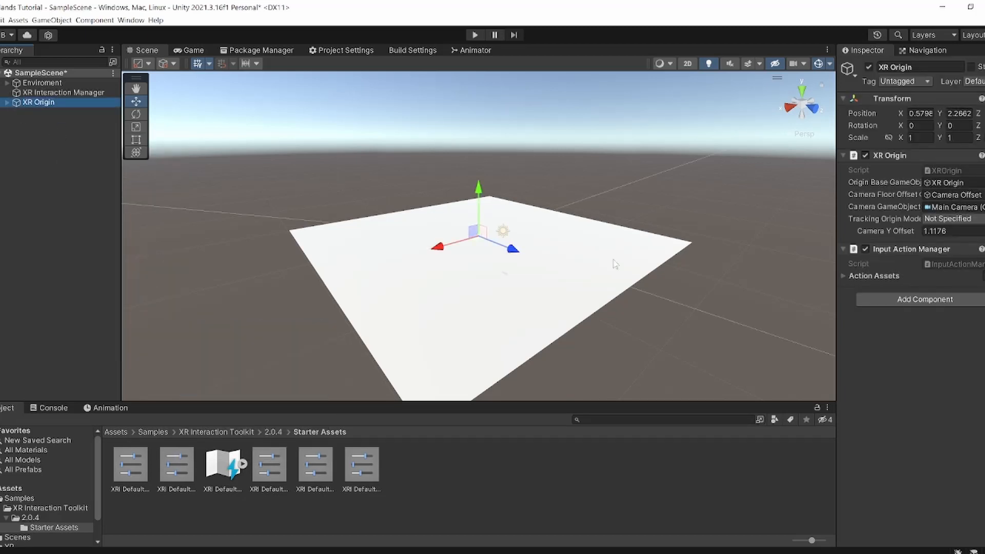
# Step: Examine the XR Origin's Action Assets and its two hand controllers, and briefly test the scene in Play mode
pyautogui.click(866, 275)
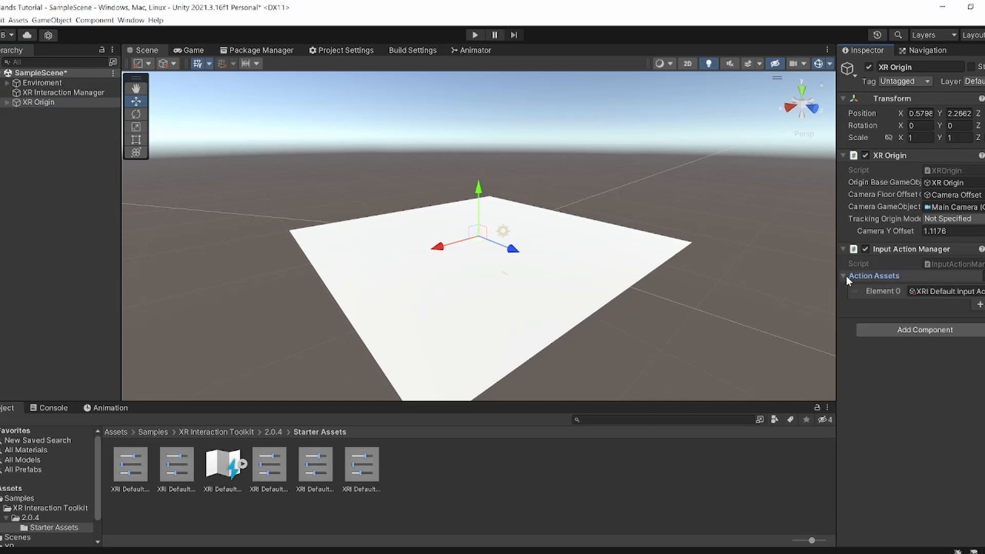
pyautogui.click(8, 103)
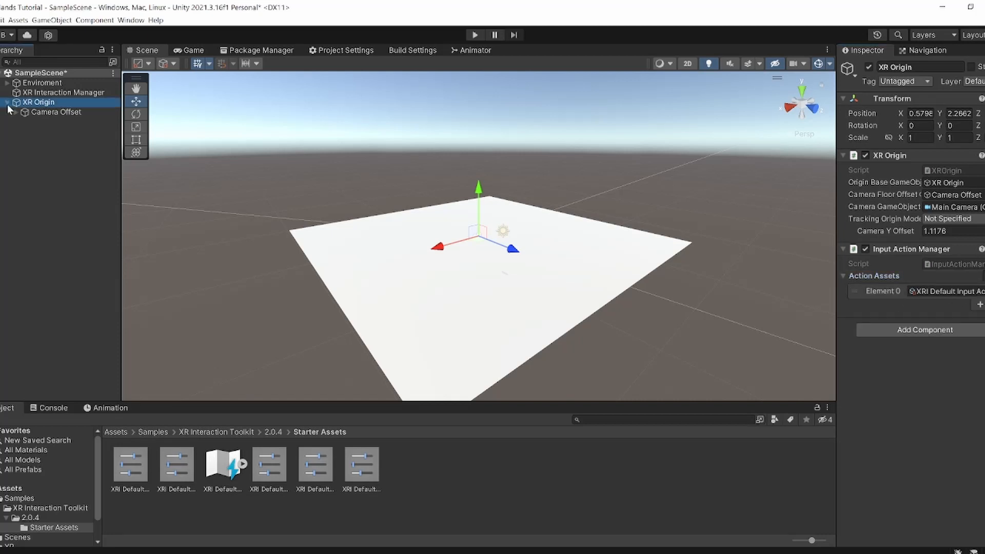
pyautogui.click(16, 112)
pyautogui.click(42, 132)
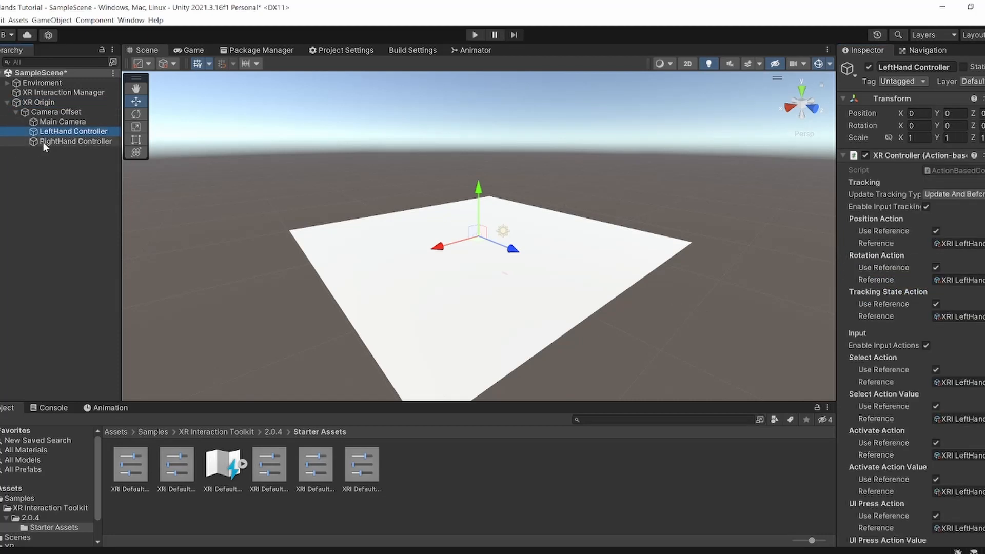
pyautogui.click(43, 142)
pyautogui.click(64, 131)
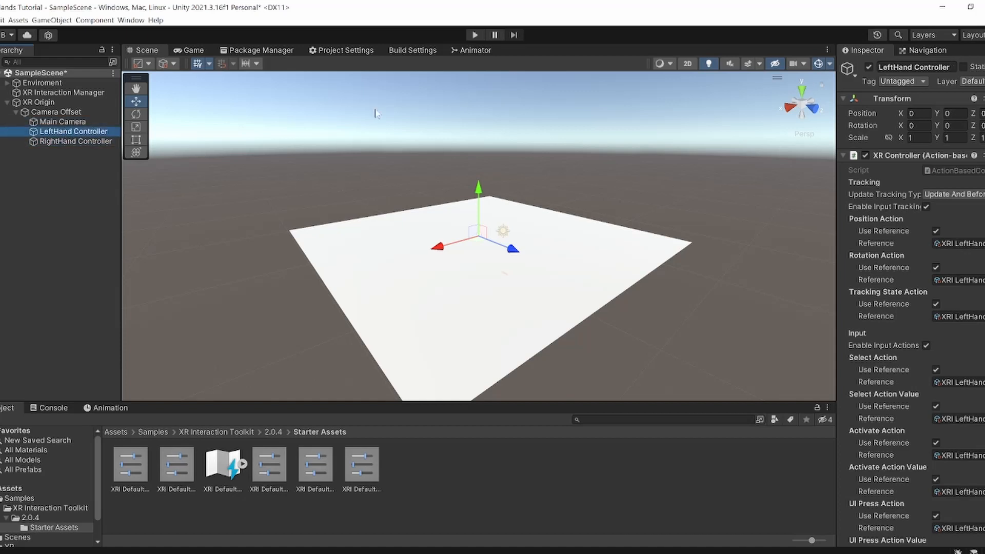
pyautogui.click(474, 35)
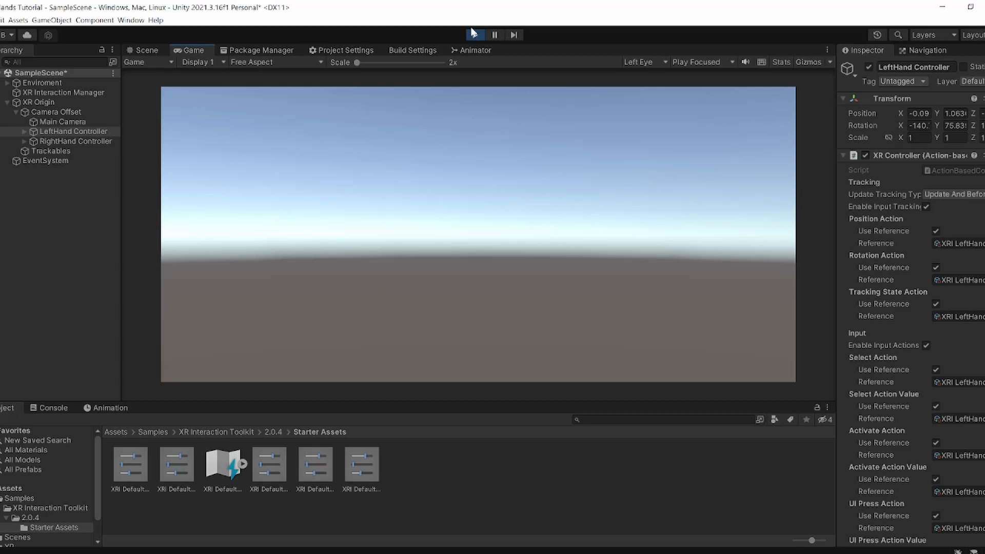
pyautogui.click(476, 35)
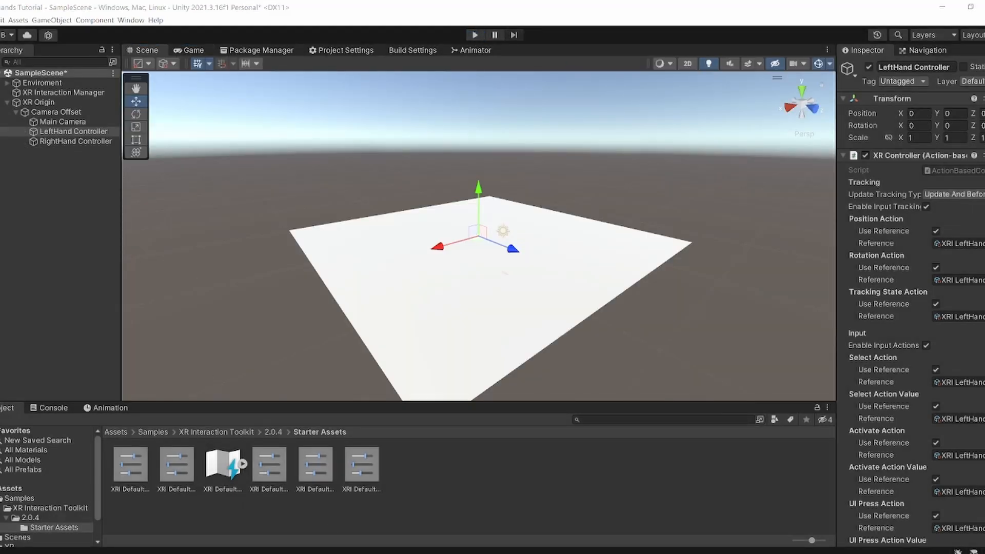
# Step: Find the "Oculus Hands How to Make a VR Game 2022" package in the Downloads folder and load it into the Unity project for import
pyautogui.press('super')
pyautogui.write('ocu')
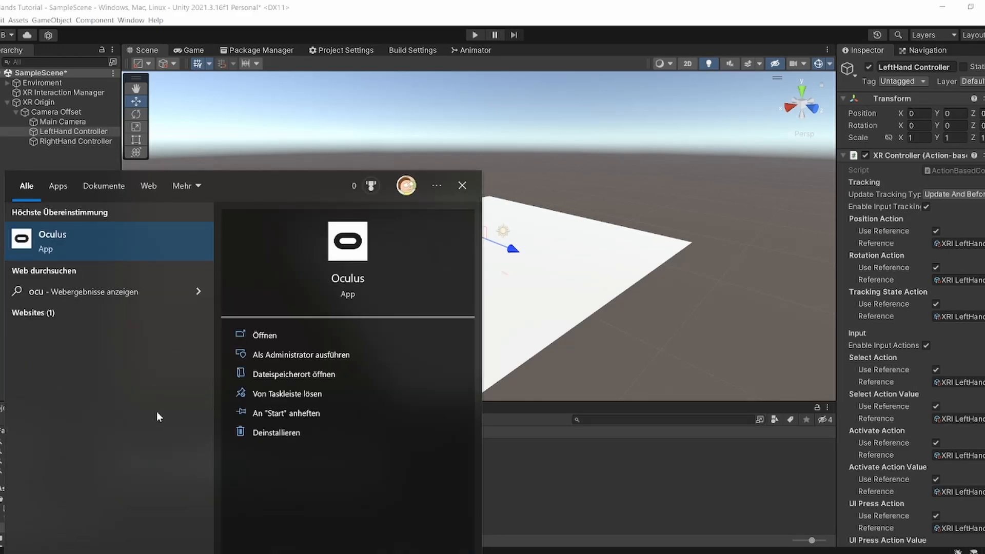
pyautogui.write('lus hands')
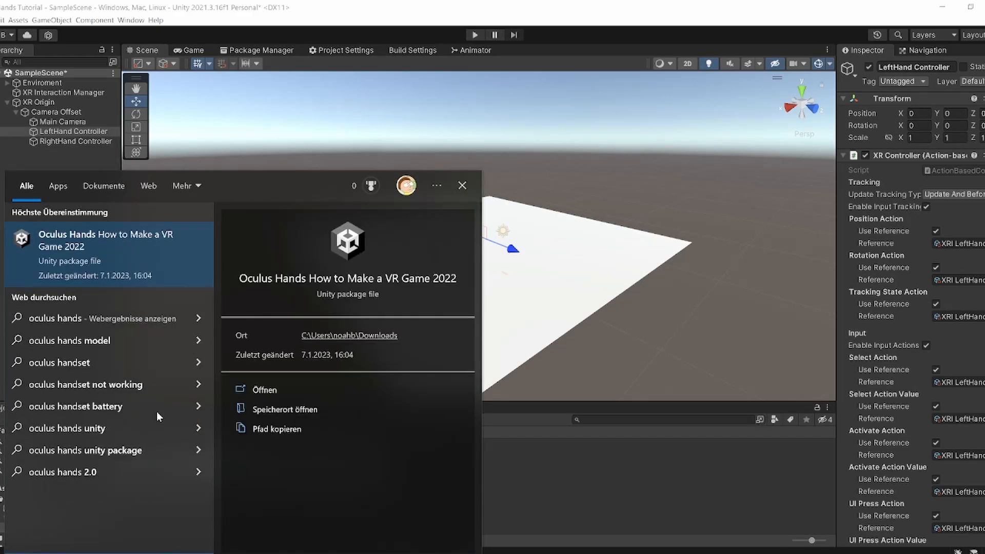
pyautogui.click(278, 409)
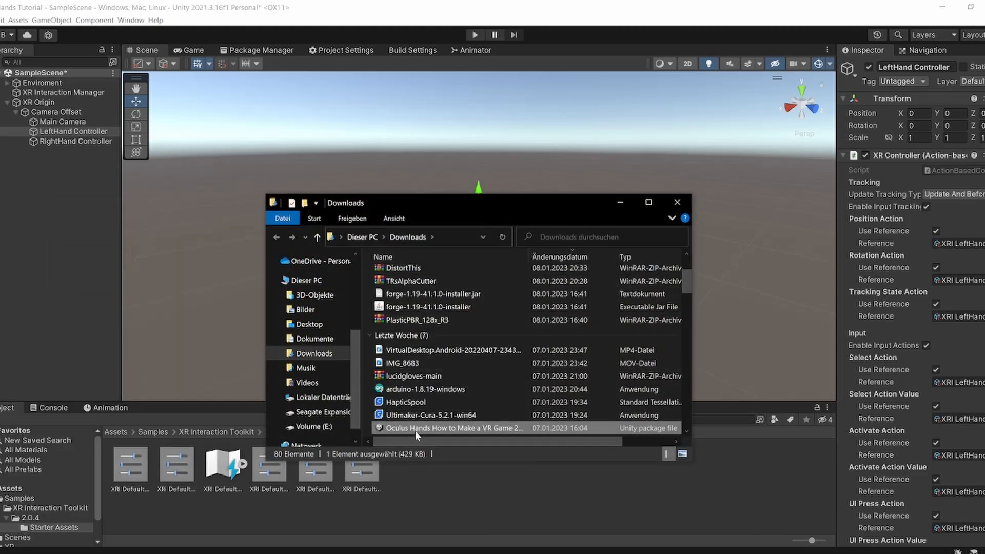
pyautogui.moveTo(415, 434); pyautogui.dragTo(337, 512)
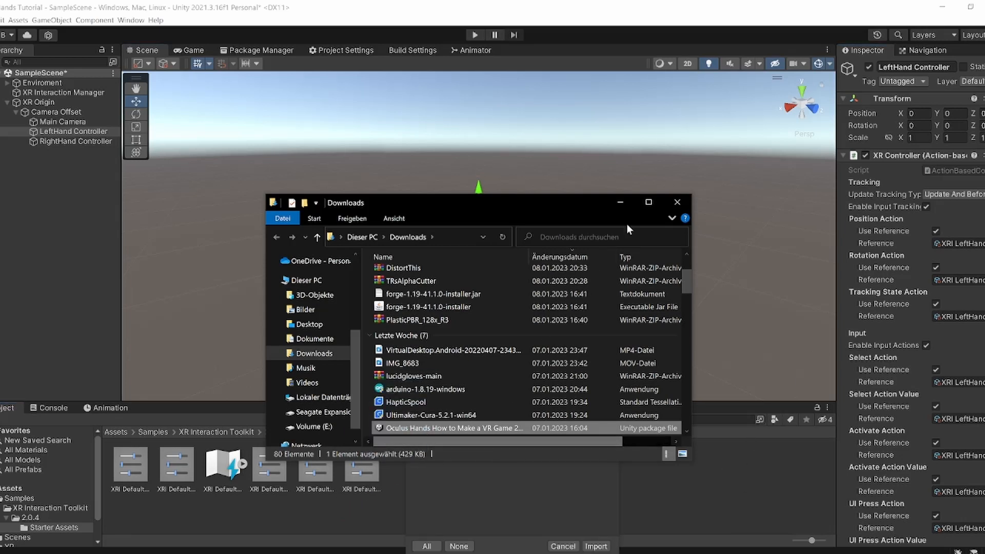
pyautogui.click(678, 202)
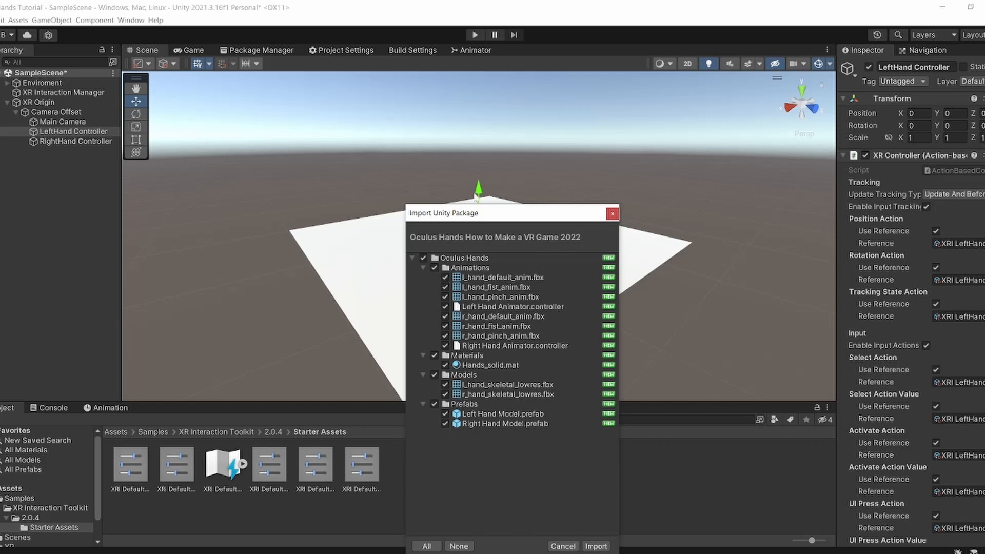
# Step: Import the Oculus Hands package without its Animations folder, keeping Materials, Models and Prefabs
pyautogui.click(436, 268)
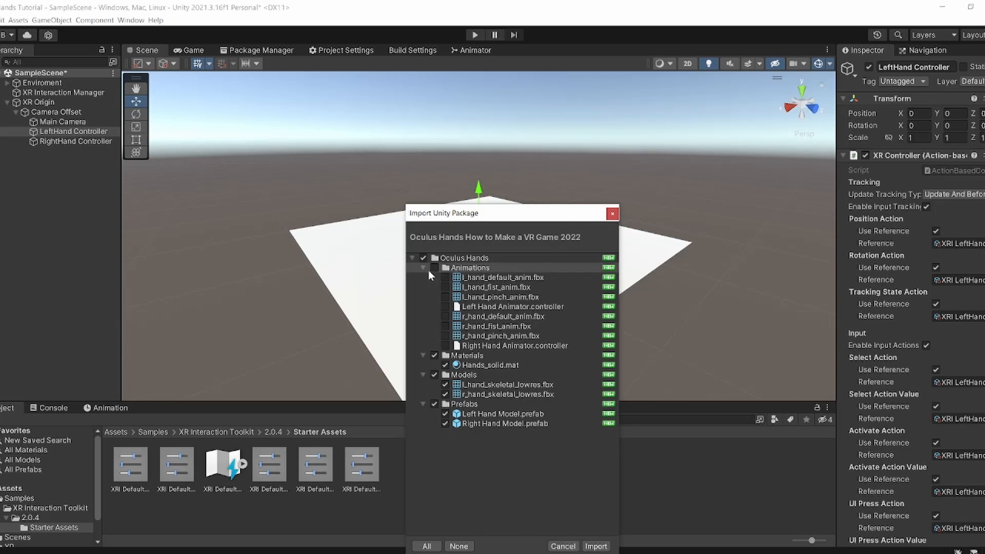
pyautogui.click(424, 268)
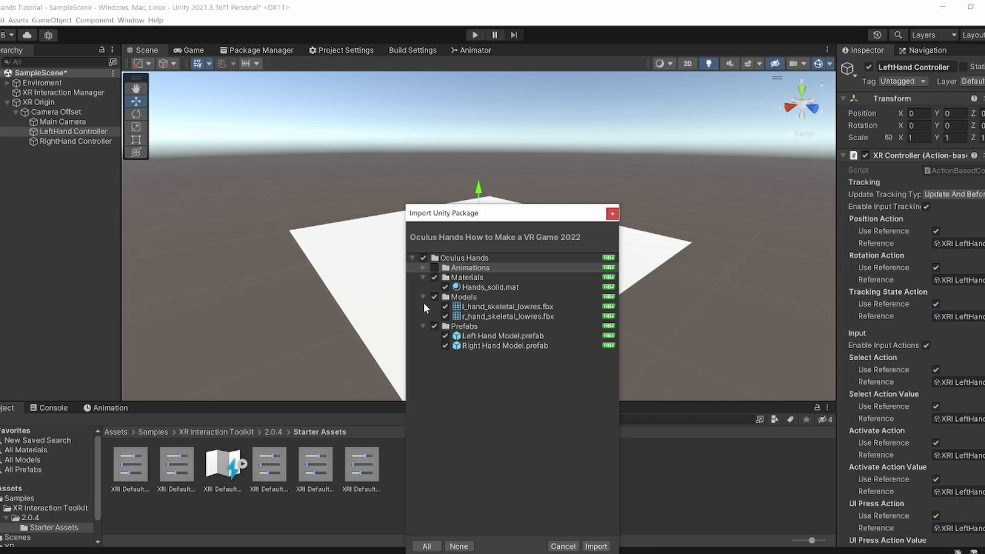
pyautogui.click(594, 546)
# Step: Set the shader of the Hands_solid material in the Oculus Hands folder to Standard
pyautogui.click(31, 499)
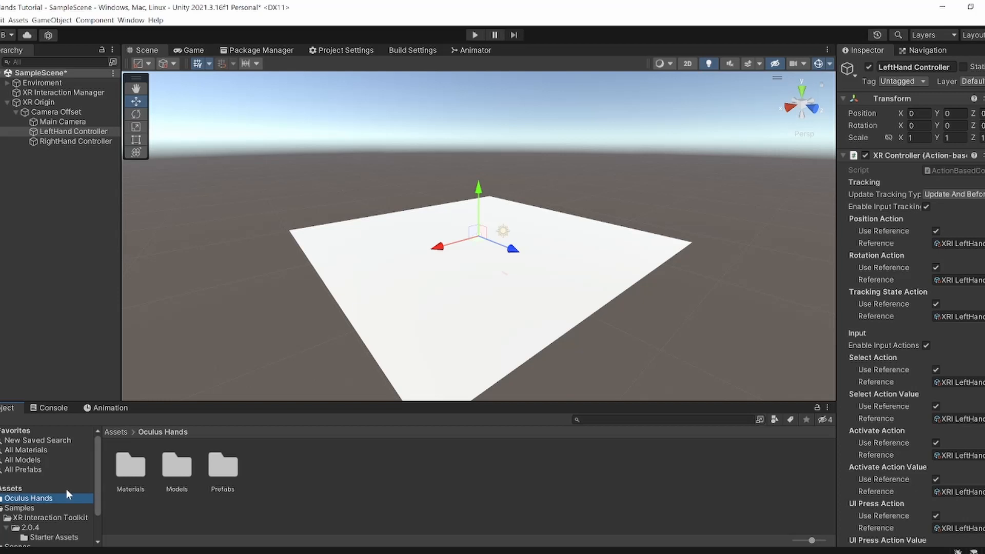
pyautogui.rightClick(295, 505)
pyautogui.click(116, 495)
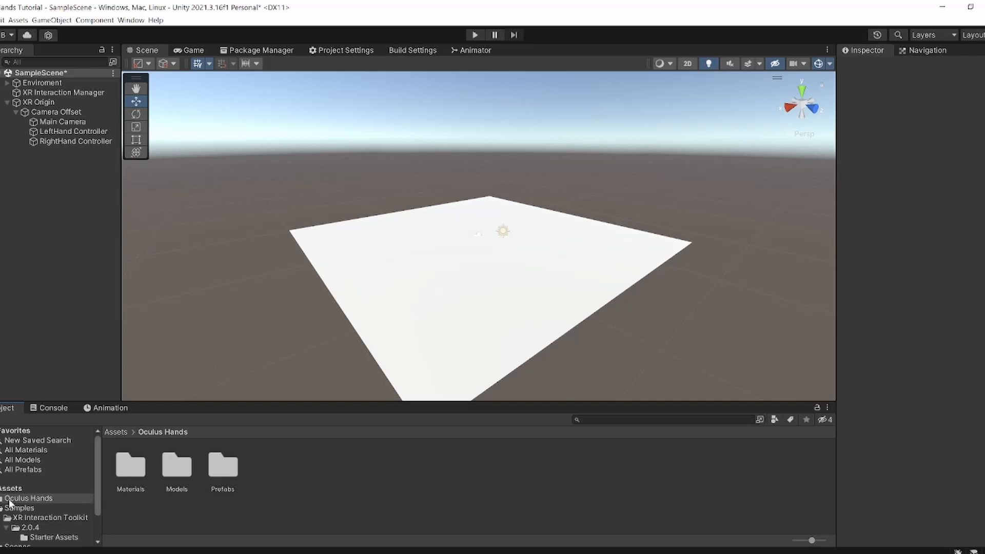
pyautogui.doubleClick(214, 482)
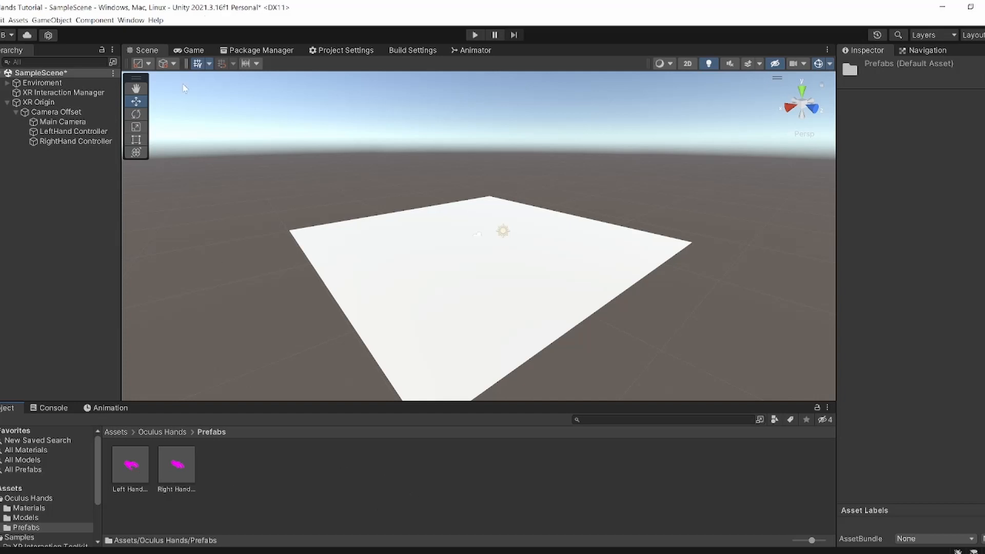
pyautogui.click(46, 509)
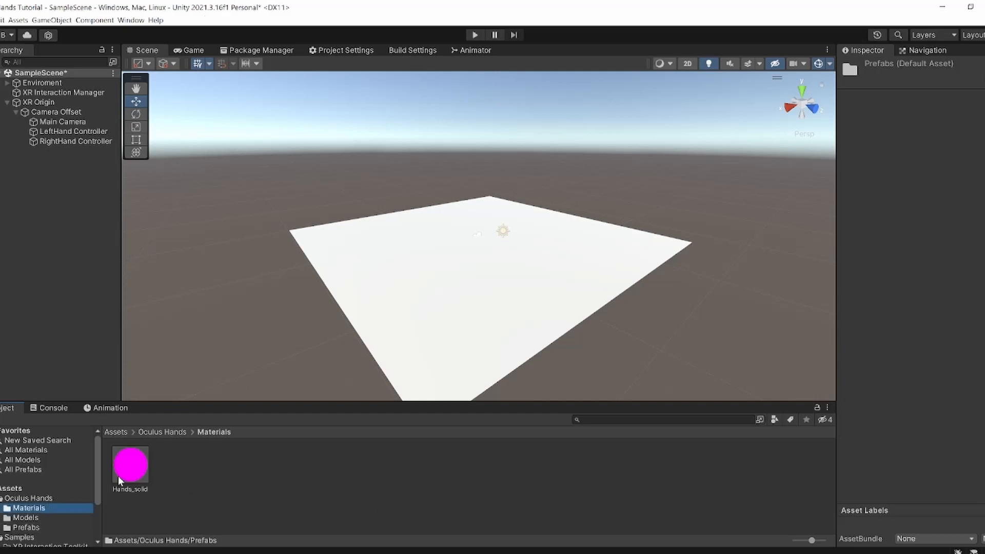
pyautogui.click(126, 475)
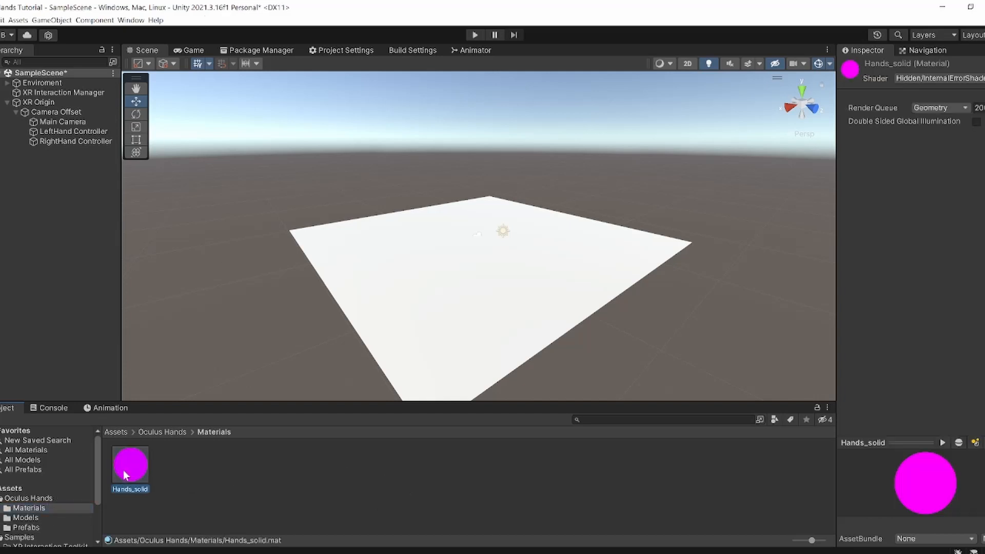
pyautogui.click(956, 79)
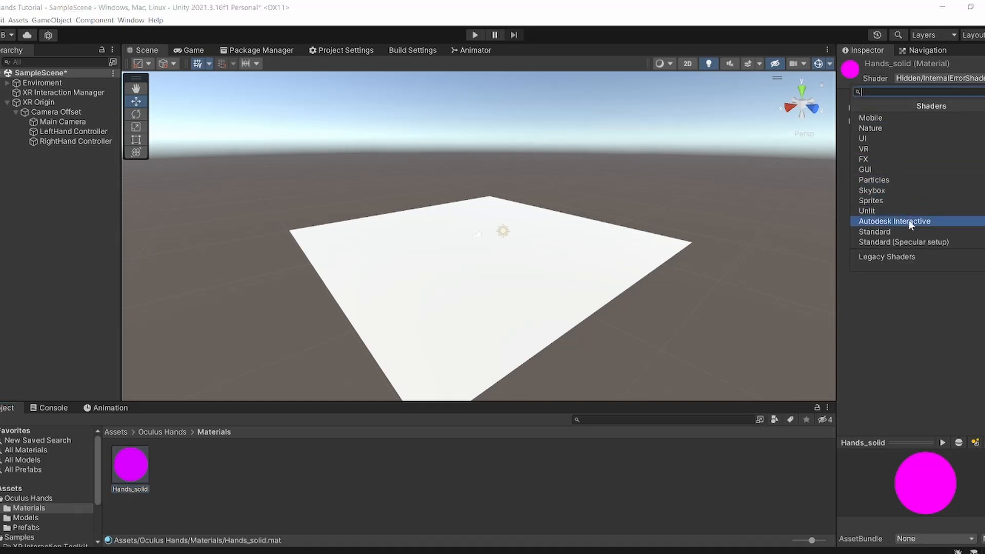
pyautogui.click(893, 232)
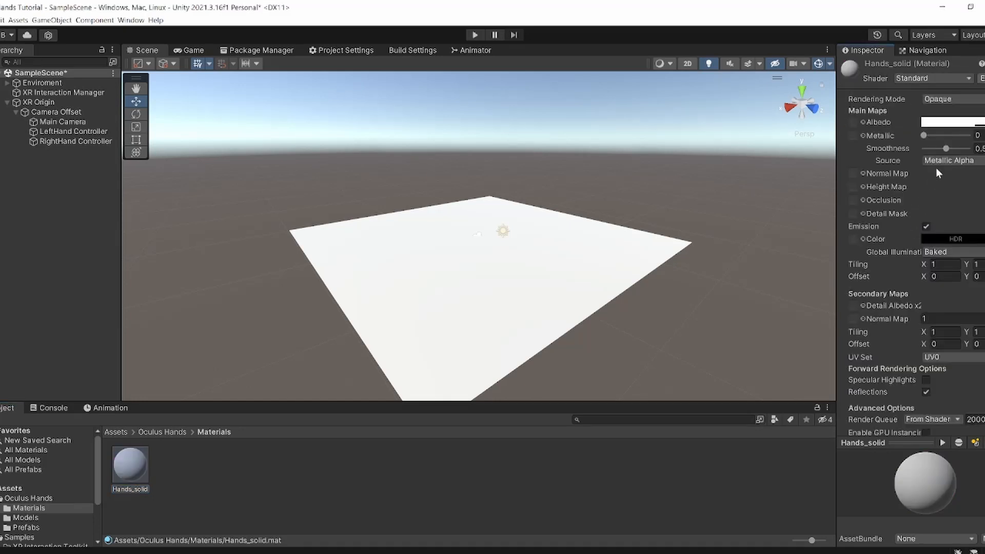
# Step: Set the Hands_solid material's Albedo colour to the skin tone FFD2A8
pyautogui.click(970, 122)
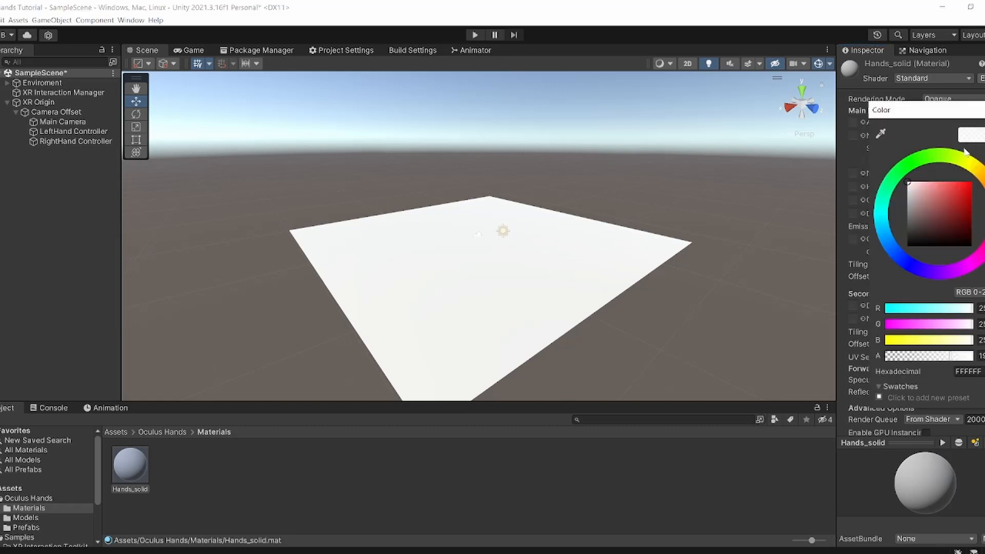
pyautogui.click(923, 182)
pyautogui.moveTo(984, 182); pyautogui.dragTo(984, 179)
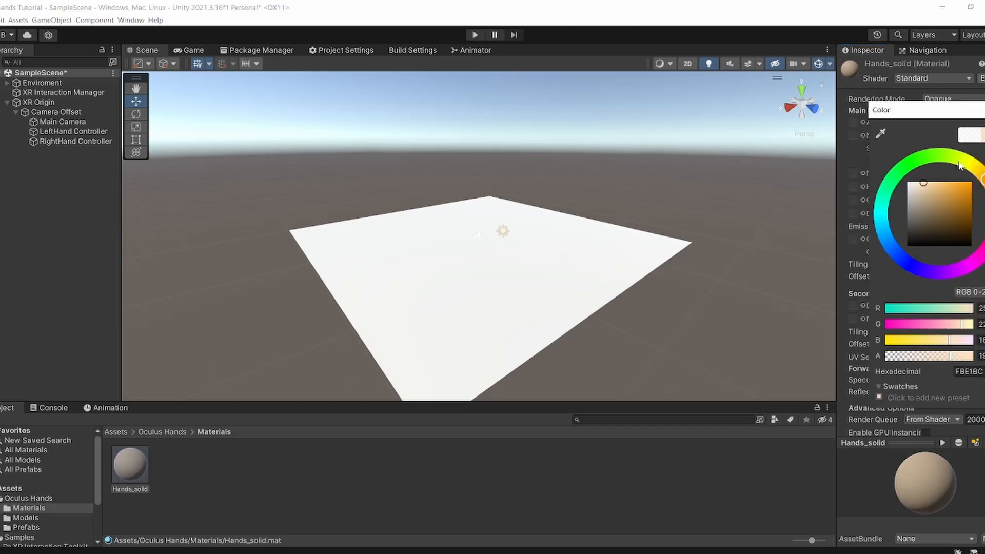
pyautogui.moveTo(922, 189)
pyautogui.mouseDown()
pyautogui.moveTo(930, 178)
pyautogui.moveTo(983, 184)
pyautogui.mouseUp()
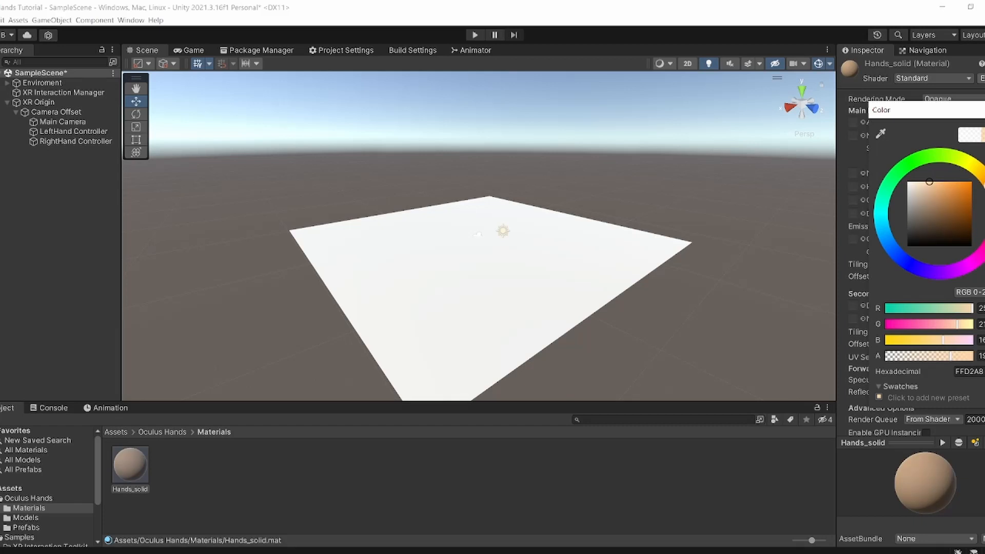
pyautogui.click(409, 328)
# Step: Add the Left Hand Model and Right Hand Model prefabs as children of the LeftHand Controller and RightHand Controller respectively
pyautogui.click(66, 528)
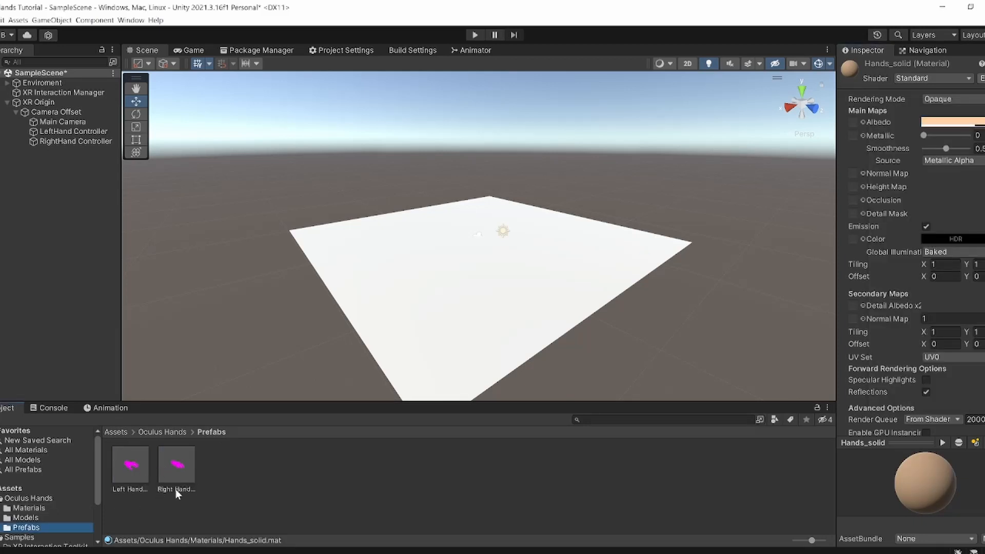
pyautogui.moveTo(489, 221)
pyautogui.mouseDown(button='right')
pyautogui.moveTo(504, 204)
pyautogui.moveTo(490, 217)
pyautogui.mouseUp(button='right')
pyautogui.scroll(4, 491, 218)
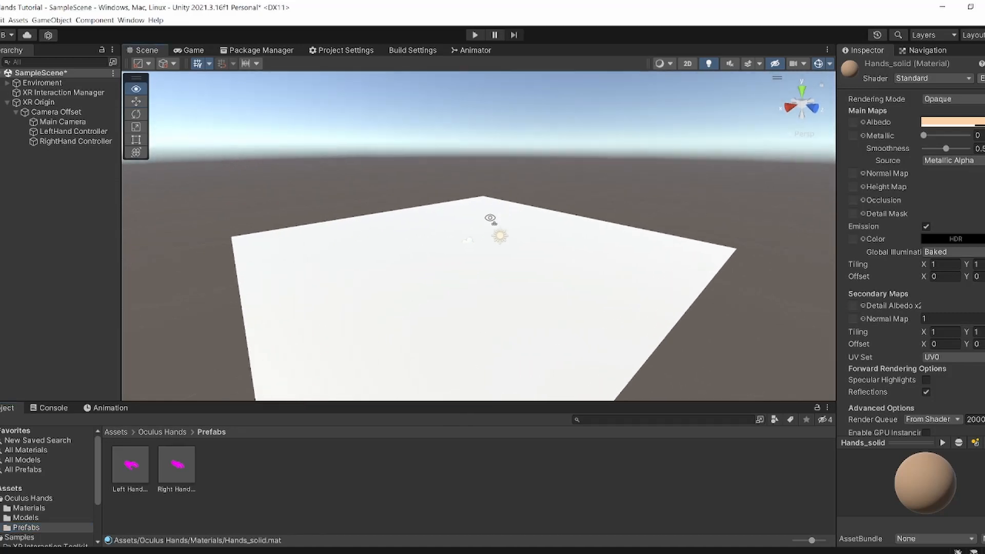
pyautogui.moveTo(180, 490); pyautogui.dragTo(77, 133)
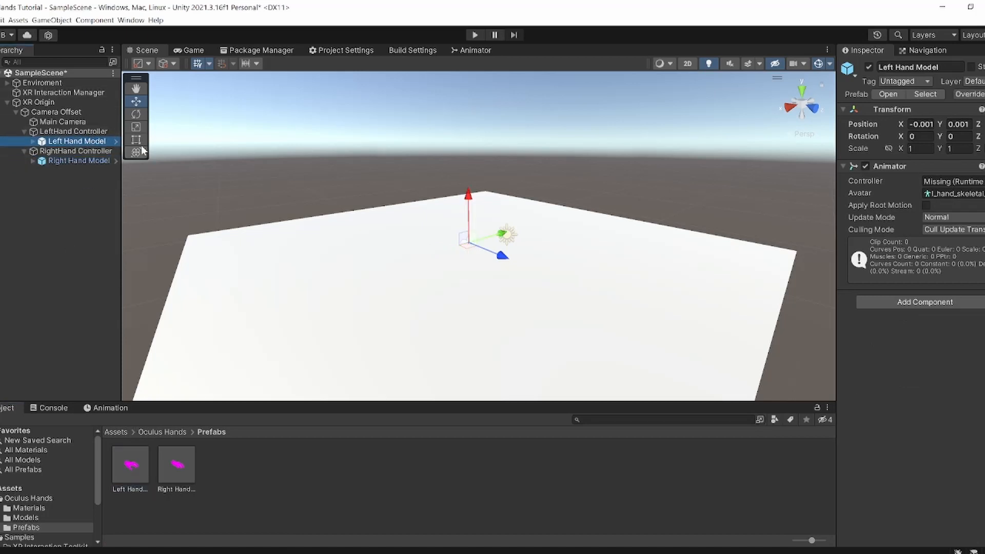
pyautogui.click(79, 161)
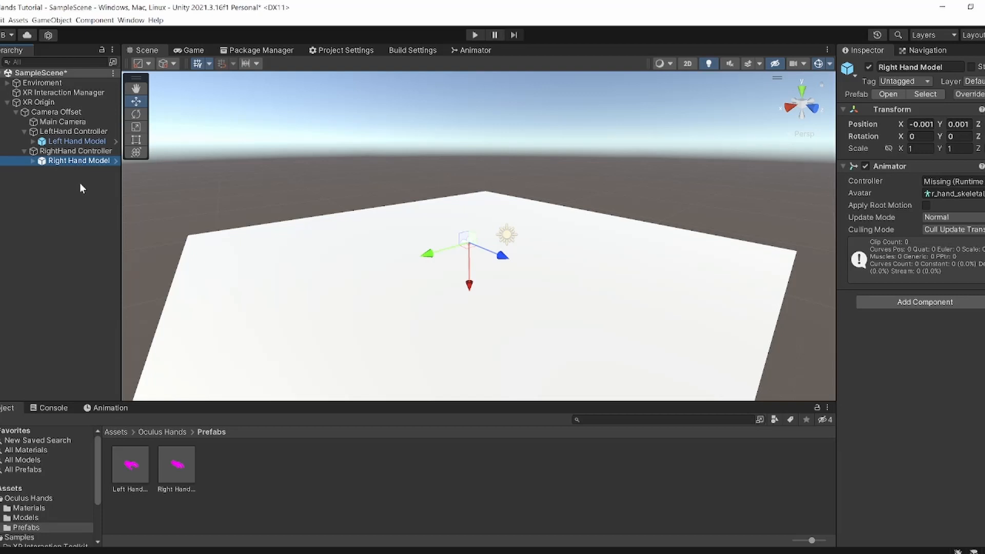
# Step: Duplicate the Right Hand Model, rename the copy Left, and make it a child of the LeftHand Controller
pyautogui.hotkey('ctrl', 'd')
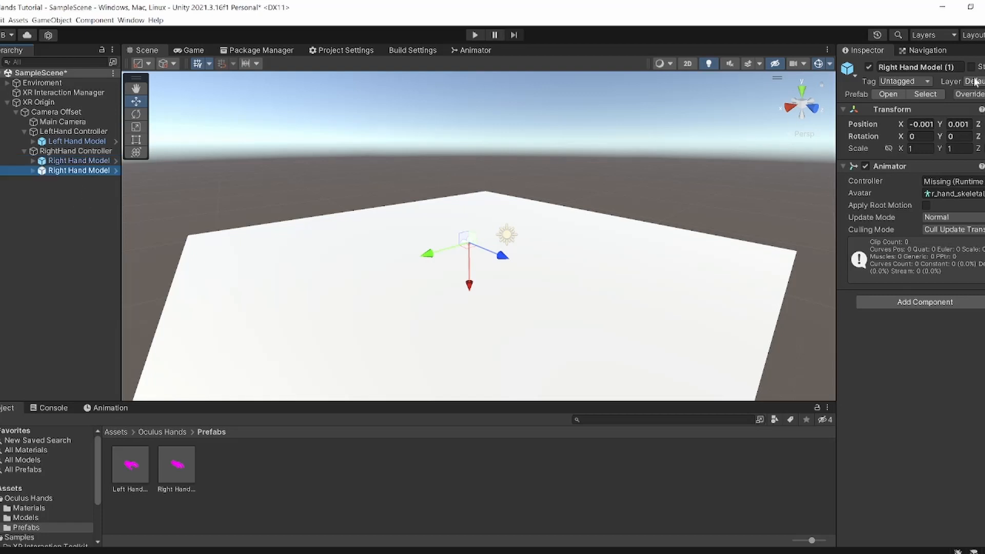
pyautogui.click(919, 67)
pyautogui.write('Left')
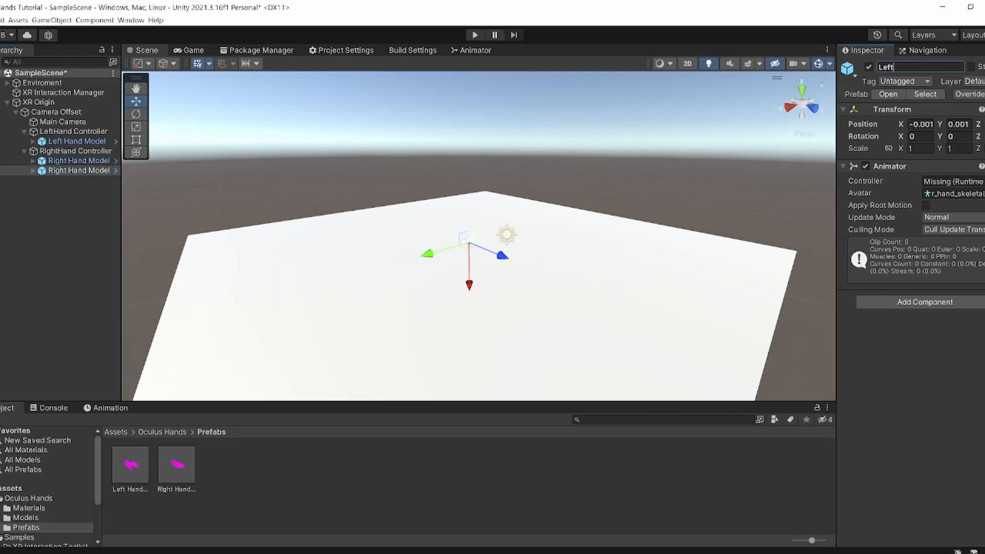
pyautogui.press('Return')
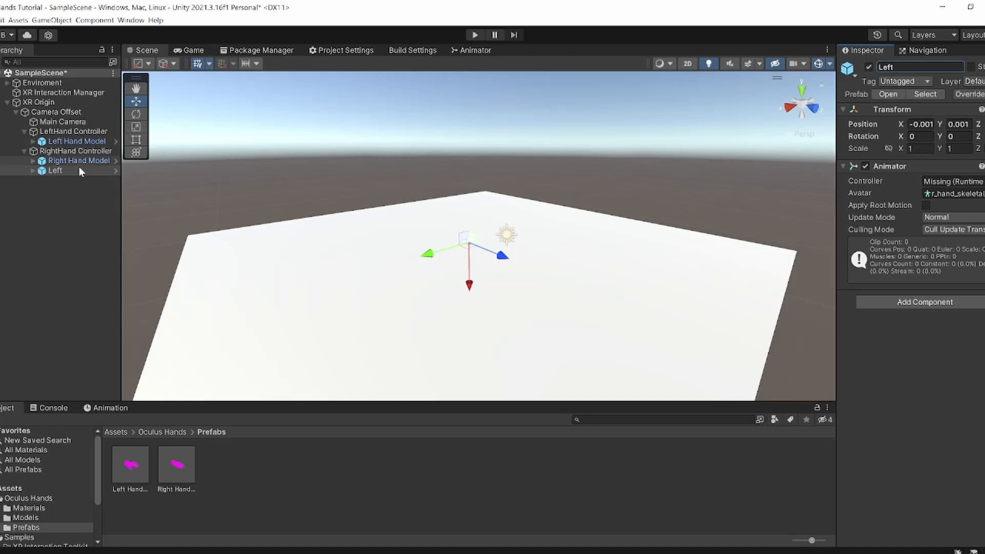
pyautogui.moveTo(78, 169); pyautogui.dragTo(84, 137)
# Step: Copy the Left Hand Model's Transform component values onto the Left object and delete the Left Hand Model
pyautogui.click(87, 151)
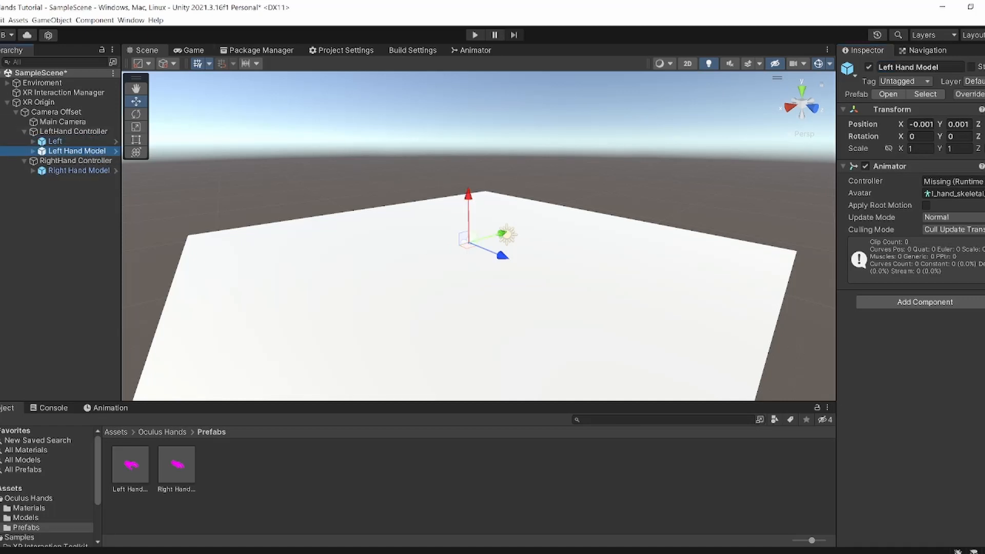
pyautogui.rightClick(901, 111)
pyautogui.moveTo(954, 182)
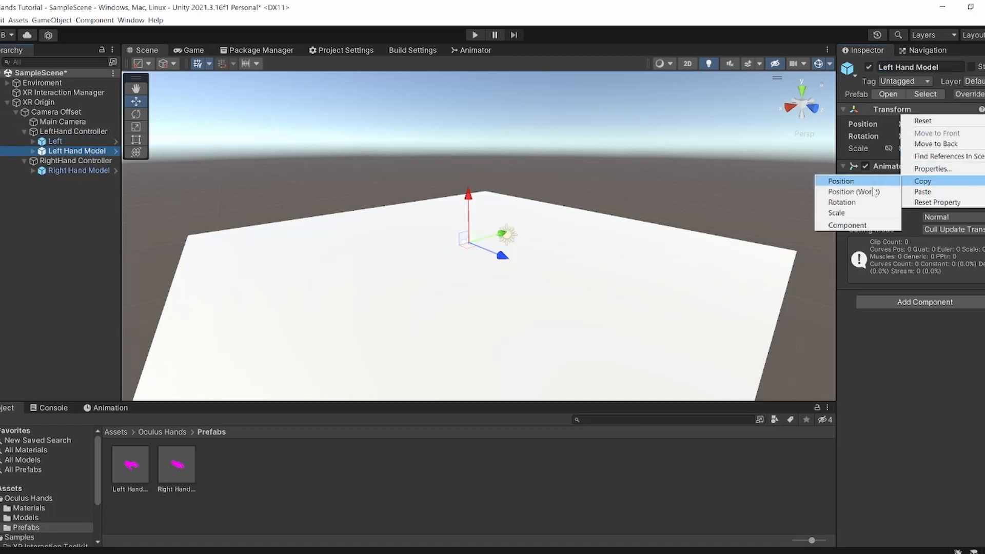
pyautogui.click(849, 225)
pyautogui.click(56, 142)
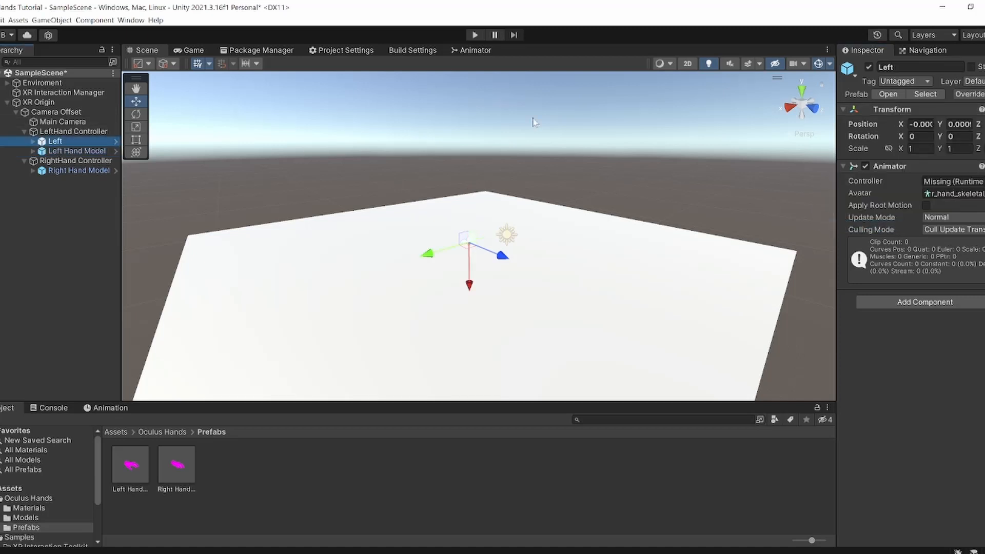
pyautogui.rightClick(901, 110)
pyautogui.moveTo(943, 192)
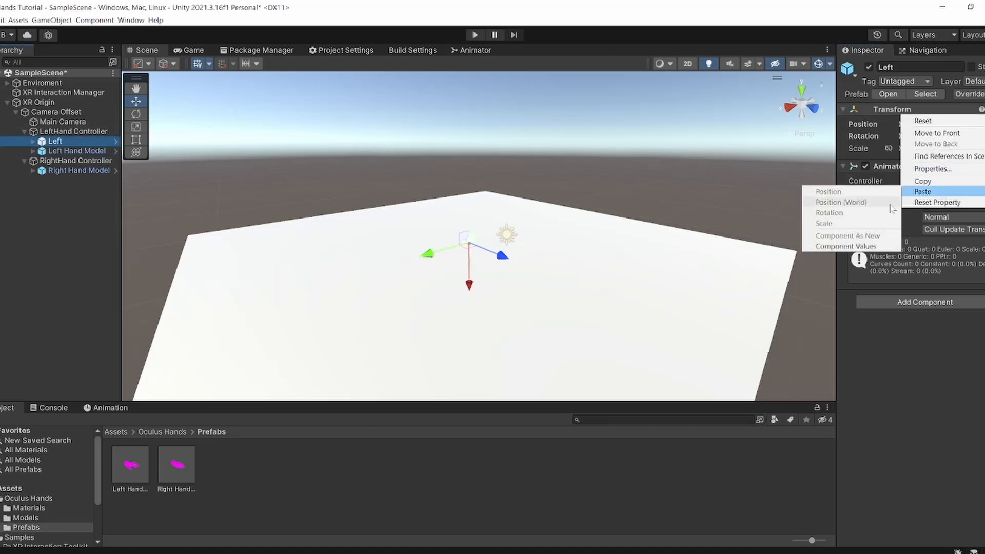
pyautogui.click(847, 245)
pyautogui.click(77, 151)
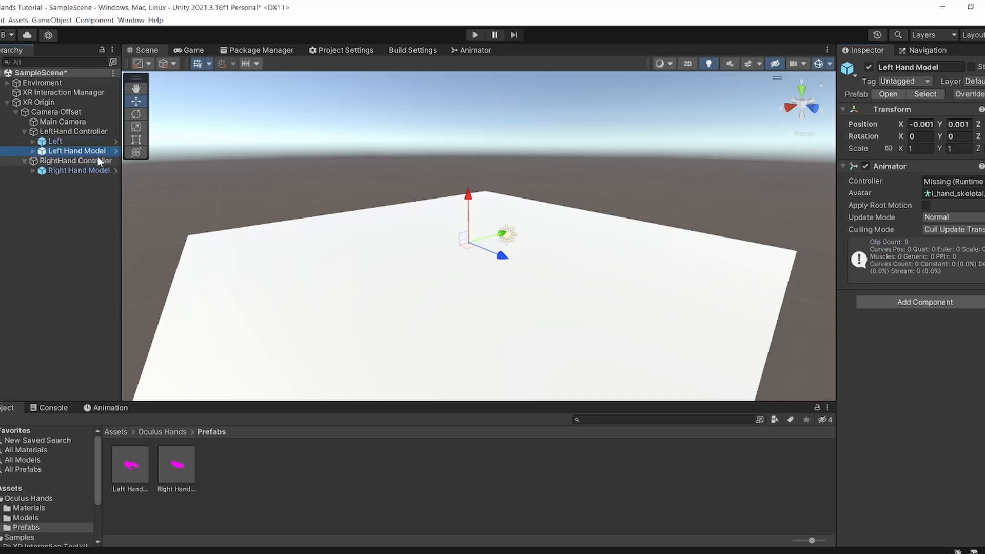
pyautogui.press('Delete')
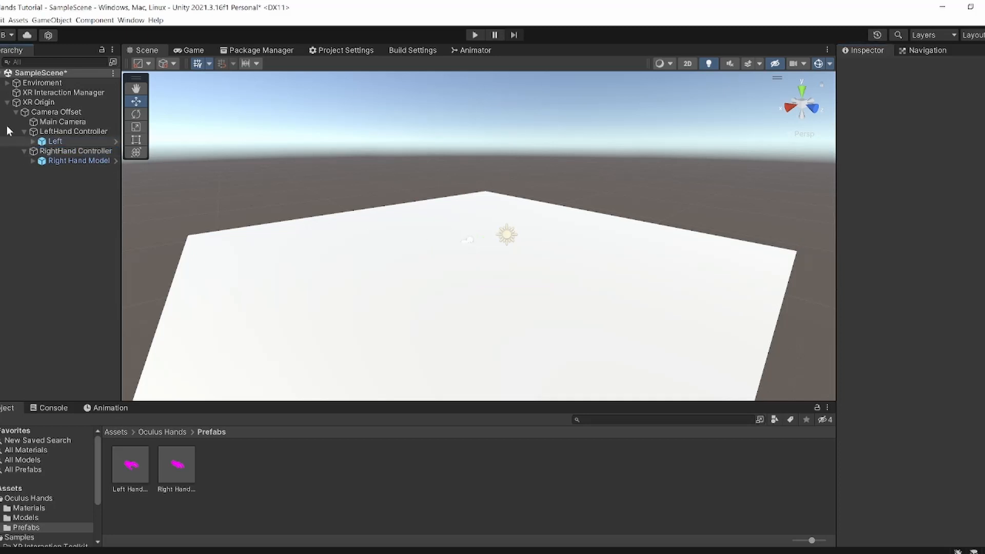
# Step: Rename the Right Hand Model under the RightHand Controller as Right
pyautogui.click(66, 143)
pyautogui.click(69, 105)
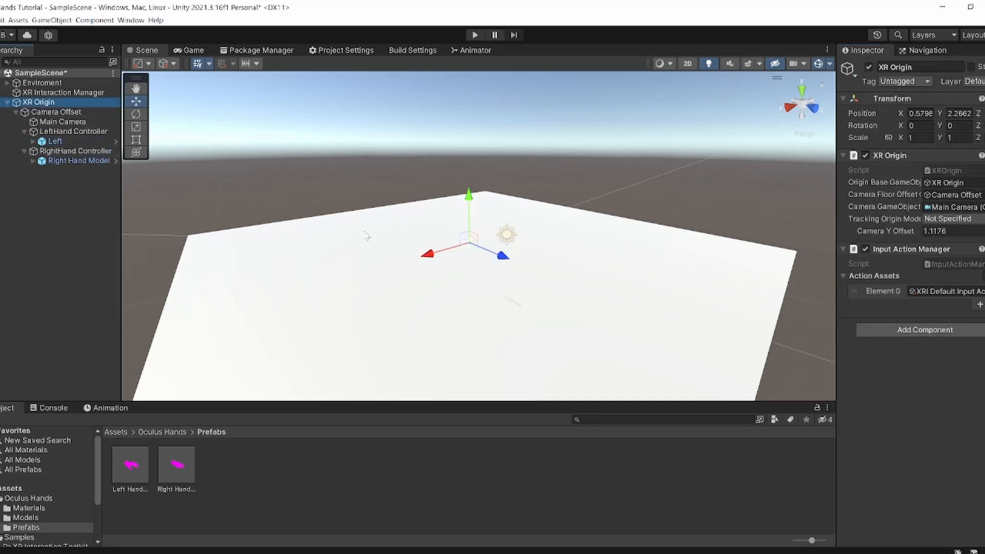
pyautogui.press('f')
pyautogui.scroll(10, 472, 272)
pyautogui.moveTo(459, 247); pyautogui.dragTo(462, 143, button='right')
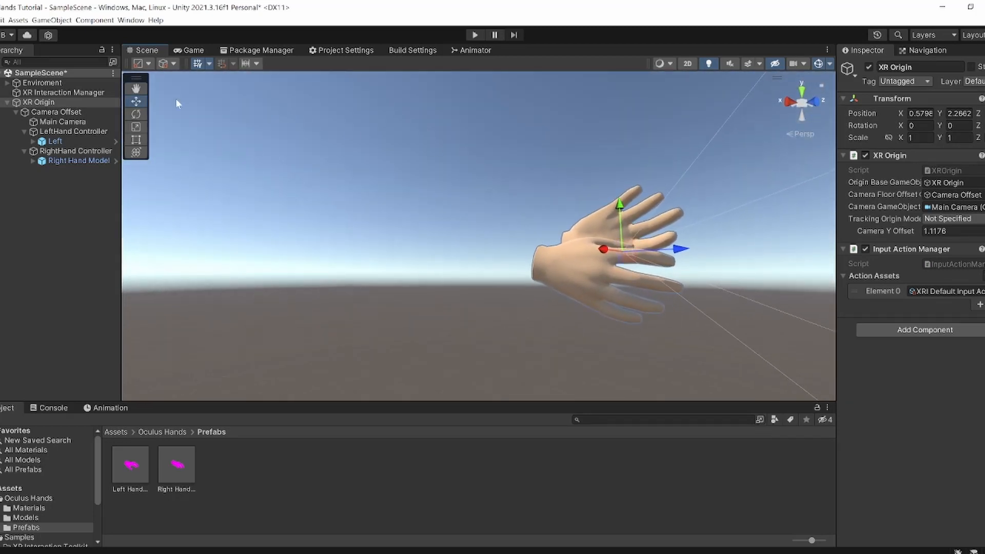
pyautogui.click(87, 144)
pyautogui.click(85, 166)
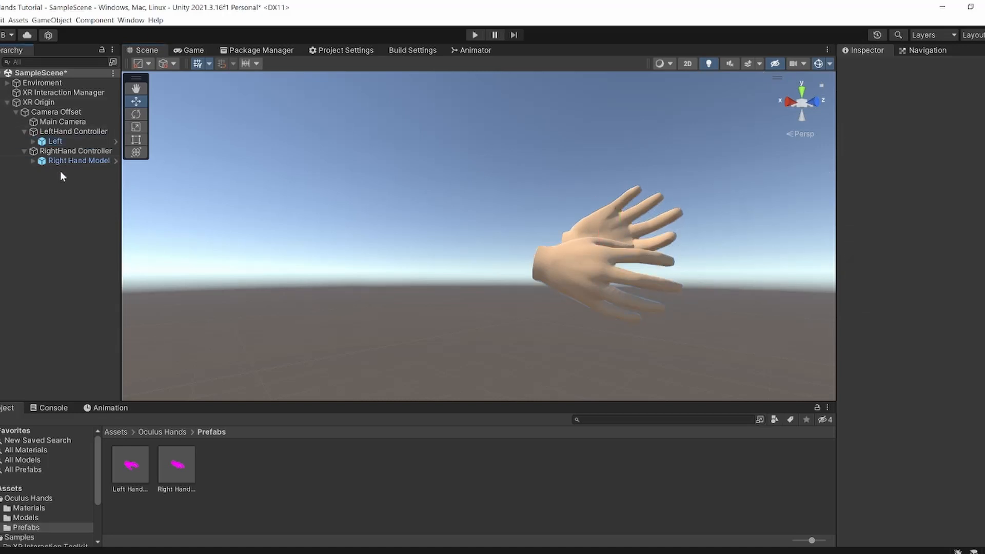
pyautogui.click(70, 162)
pyautogui.moveTo(899, 67); pyautogui.dragTo(946, 69)
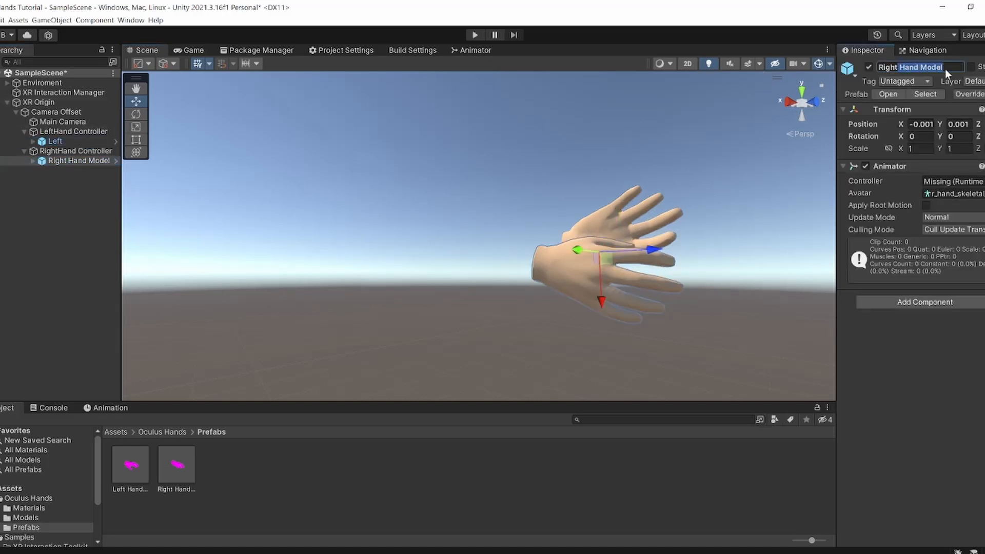
pyautogui.press('BackSpace')
pyautogui.press('Return')
# Step: Mirror the Left hand object by setting its X scale to -1
pyautogui.click(82, 152)
pyautogui.press('Up')
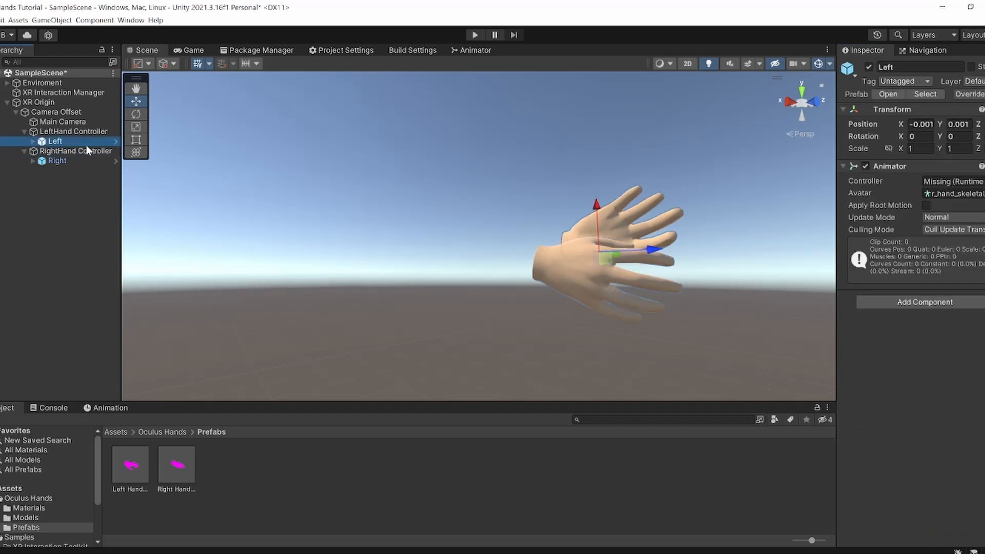
pyautogui.click(913, 149)
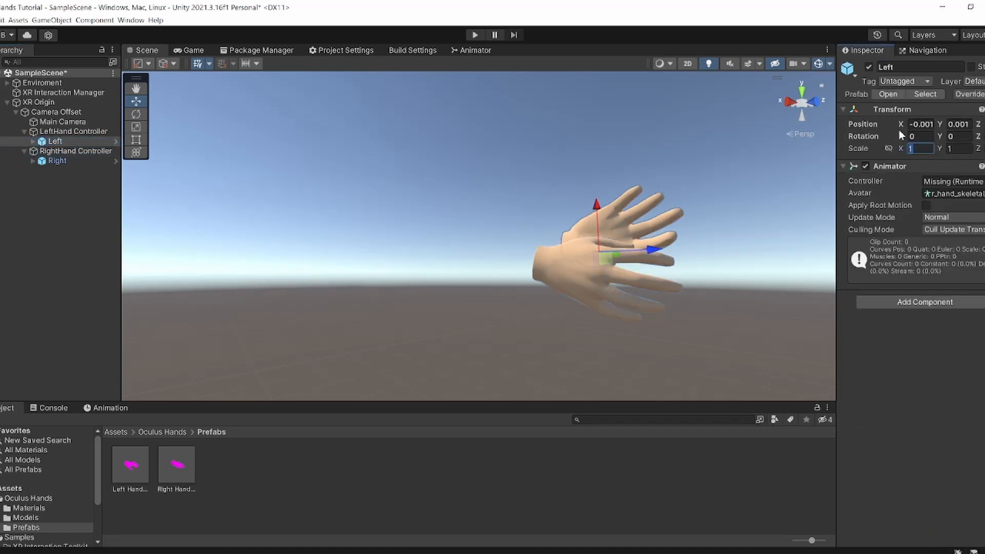
pyautogui.write('-1')
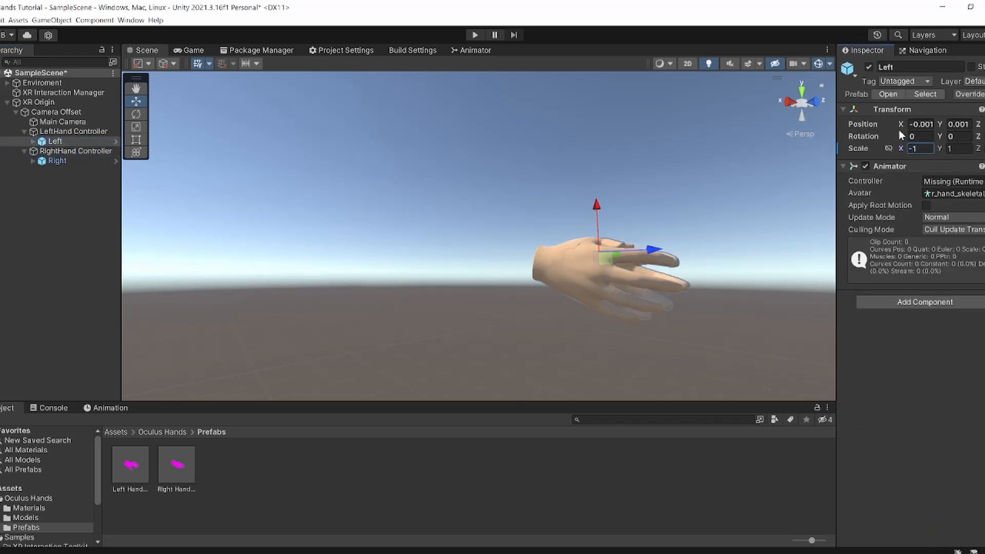
# Step: Deactivate the Ground object in Enviroment for an unobstructed view of both hands
pyautogui.keyDown('alt'); pyautogui.moveTo(617, 282); pyautogui.dragTo(484, 268); pyautogui.keyUp('alt')
pyautogui.moveTo(484, 269); pyautogui.dragTo(547, 387, button='right')
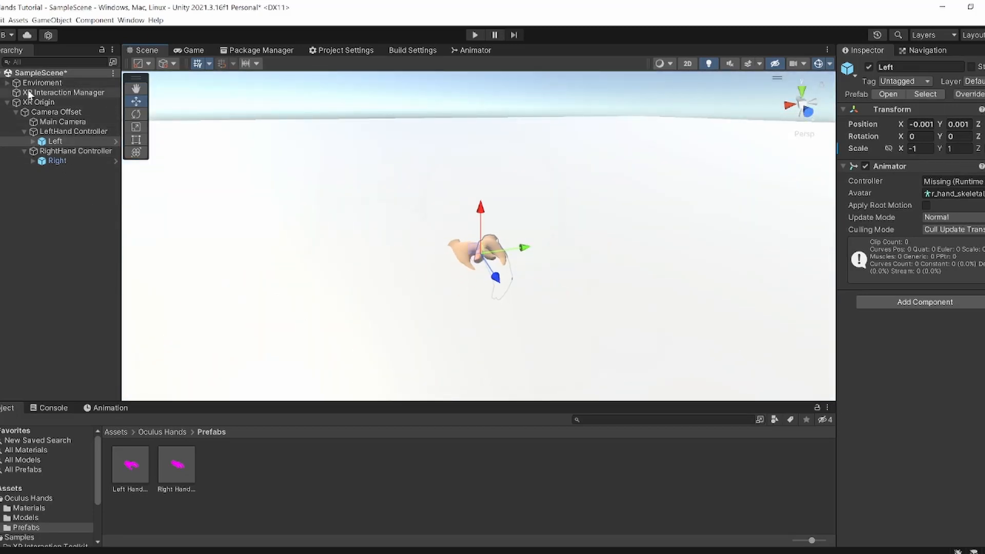
pyautogui.click(791, 162)
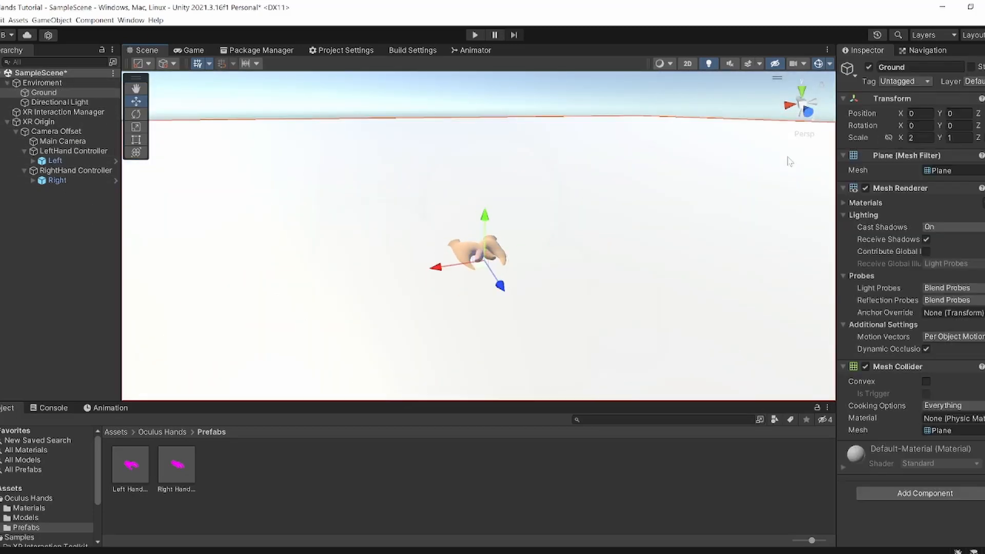
pyautogui.click(869, 67)
pyautogui.moveTo(421, 284); pyautogui.dragTo(470, 267, button='right')
pyautogui.press('w')
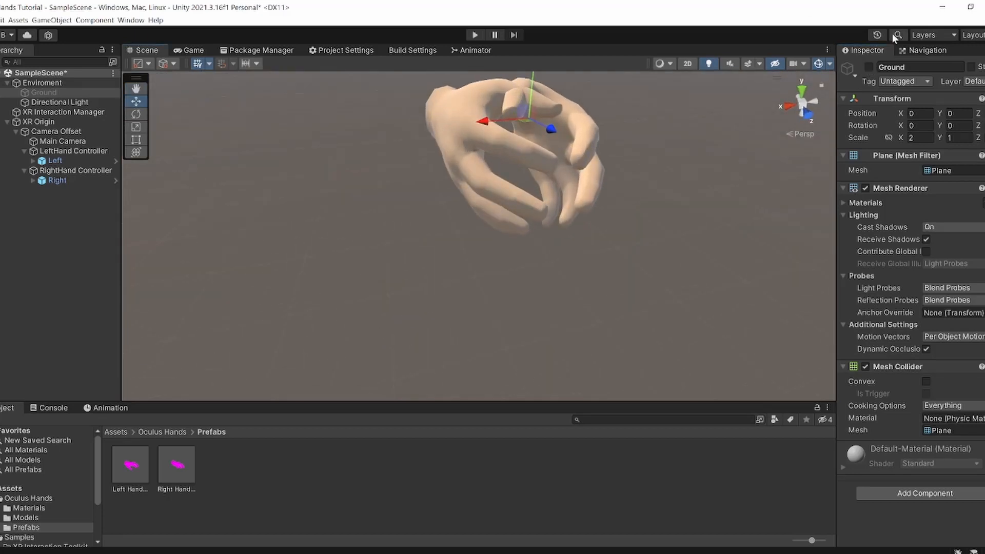
pyautogui.moveTo(651, 163); pyautogui.dragTo(710, 101, button='right')
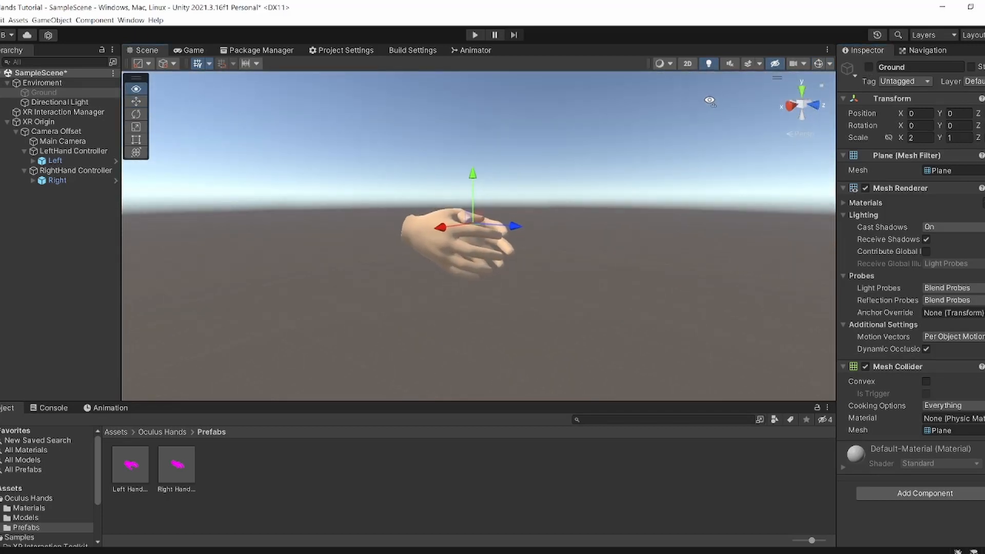
pyautogui.click(110, 408)
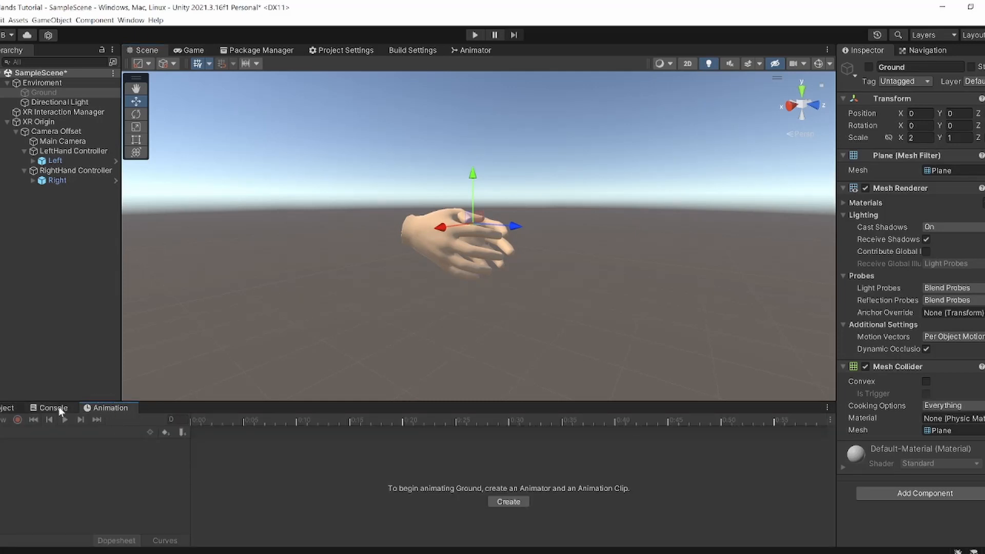
pyautogui.click(136, 21)
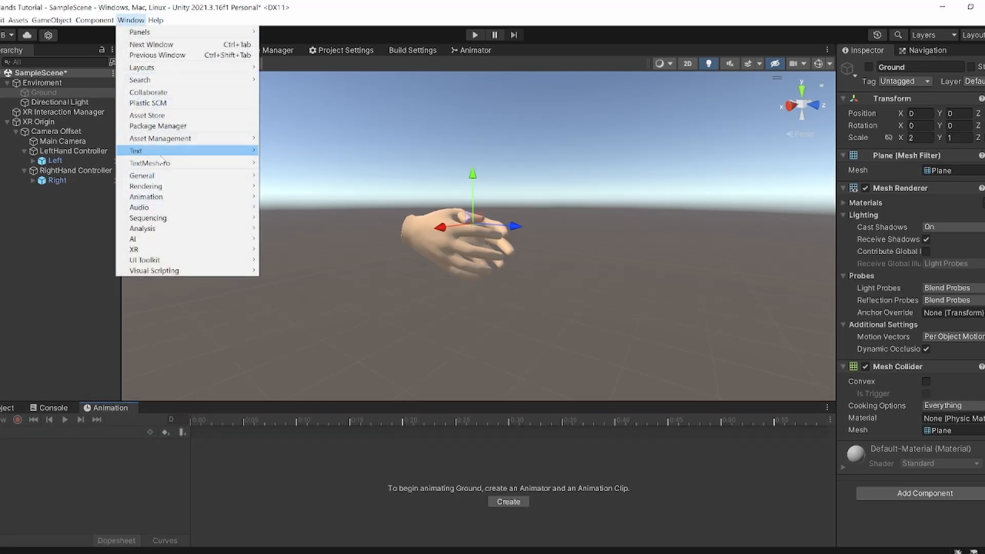
pyautogui.moveTo(158, 202)
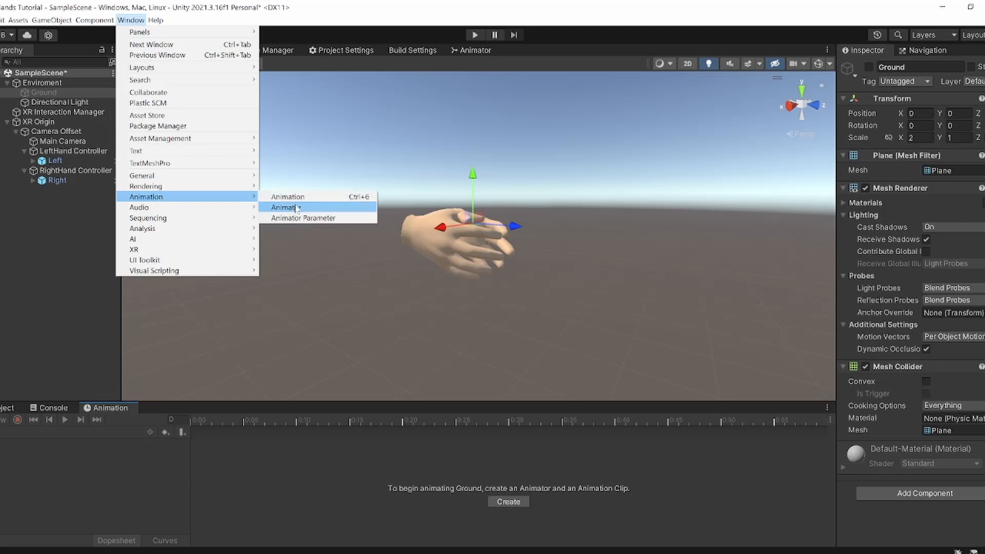
pyautogui.click(297, 208)
pyautogui.click(493, 501)
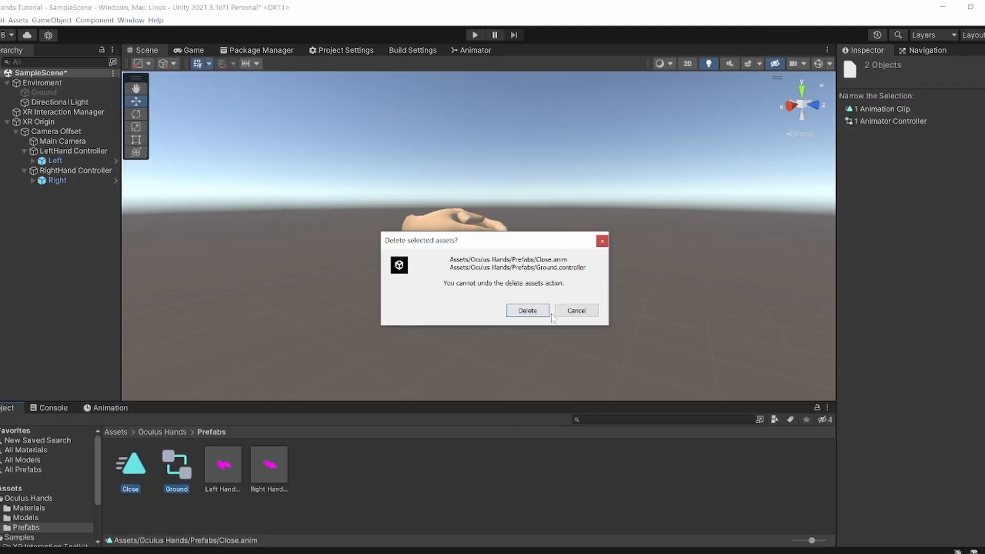
pyautogui.click(528, 311)
# Step: Bring up the Animation window and deactivate the Right hand object so only the Left hand shows
pyautogui.click(117, 408)
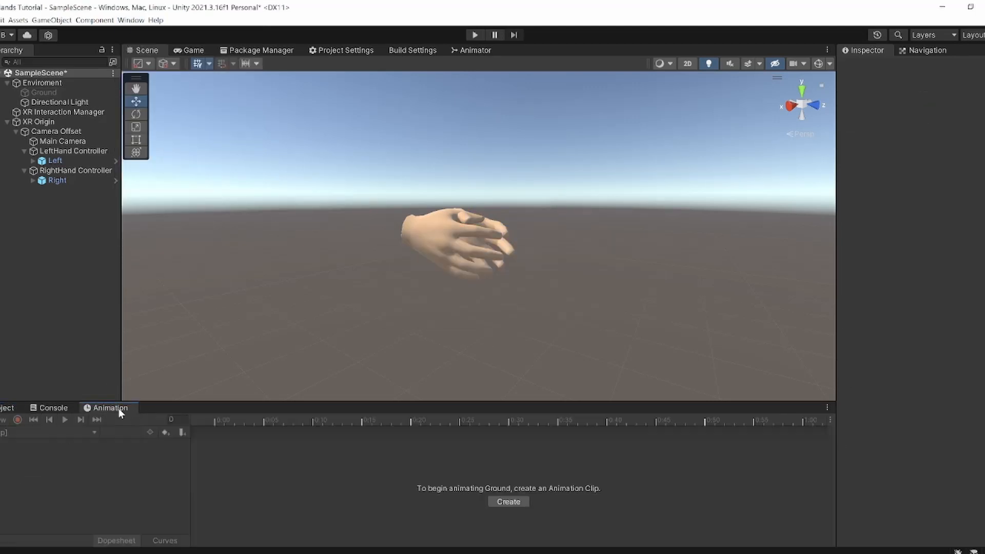
pyautogui.click(74, 160)
pyautogui.click(72, 180)
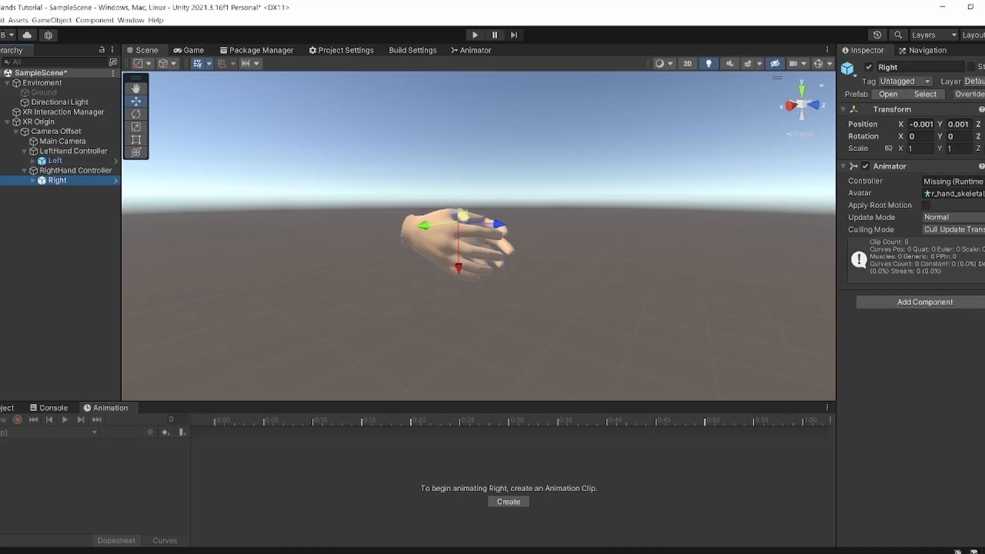
pyautogui.click(869, 67)
# Step: Create an animation clip named Close for the Left hand object in the Oculus Hands Prefabs folder
pyautogui.click(74, 162)
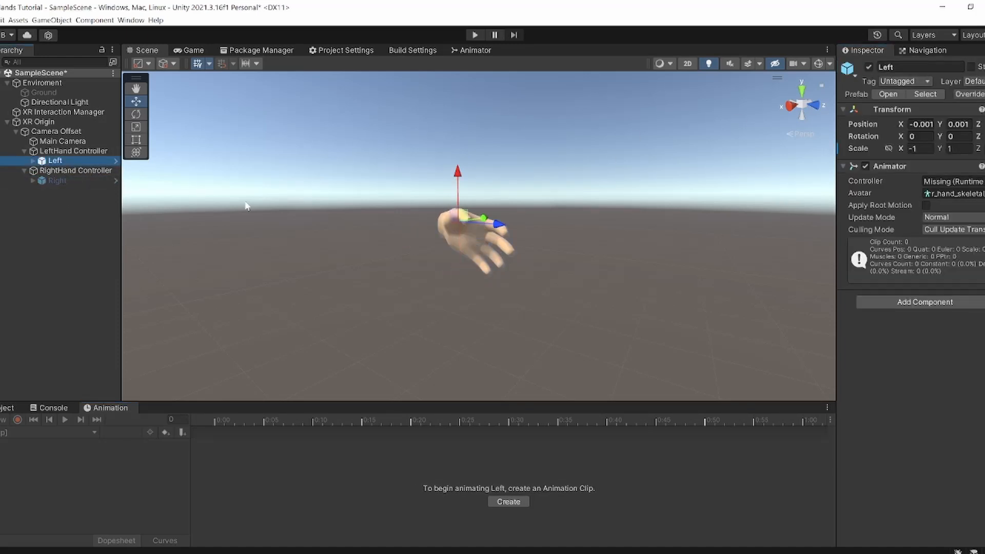
pyautogui.click(508, 502)
pyautogui.press('BackSpace')
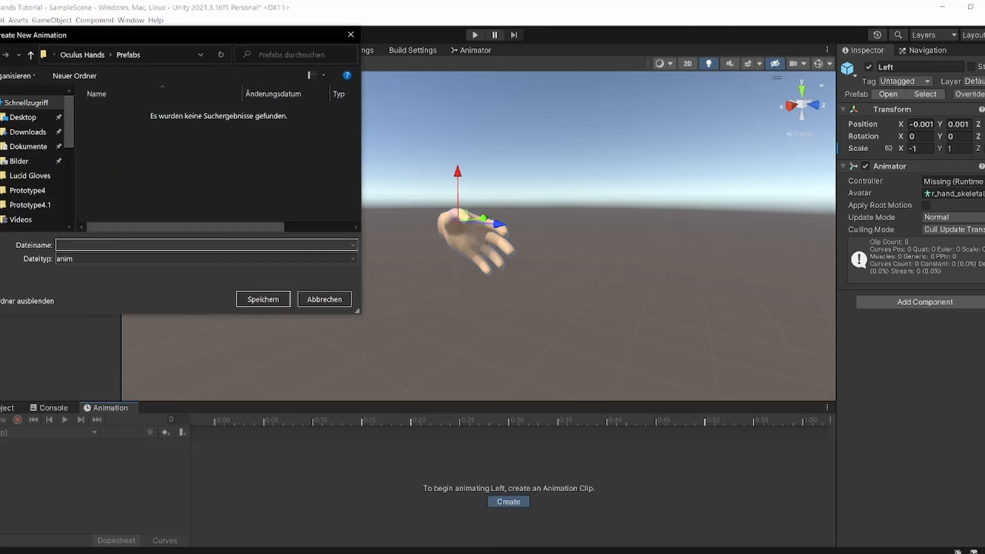
pyautogui.write('Close')
pyautogui.press('Return')
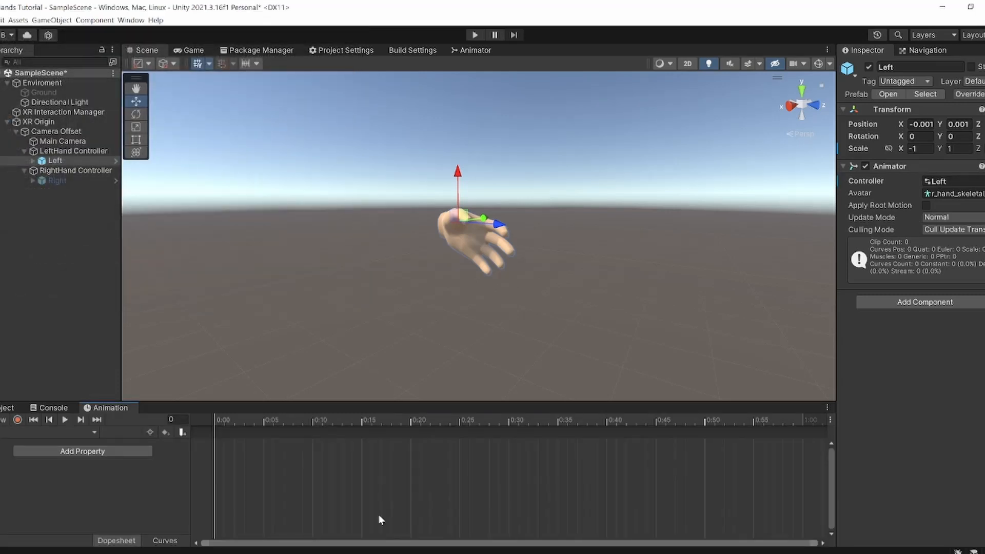
# Step: Expand the complete bone hierarchy of the Left hand object and make room for the full bone names
pyautogui.moveTo(315, 398); pyautogui.dragTo(534, 287, button='right')
pyautogui.scroll(-3, 587, 356)
pyautogui.scroll(-1, 548, 290)
pyautogui.scroll(-5, 543, 292)
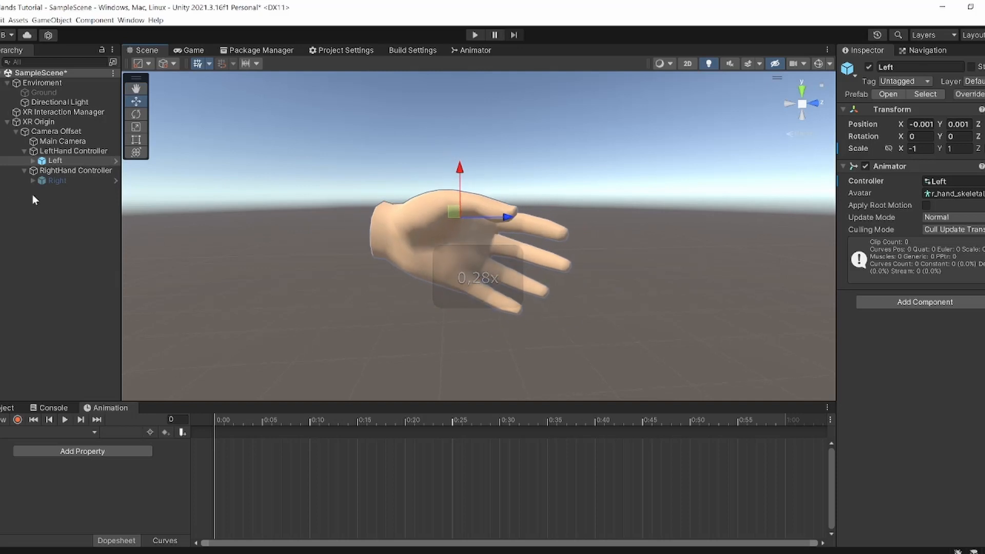
pyautogui.keyDown('alt'); pyautogui.click(32, 160); pyautogui.keyUp('alt')
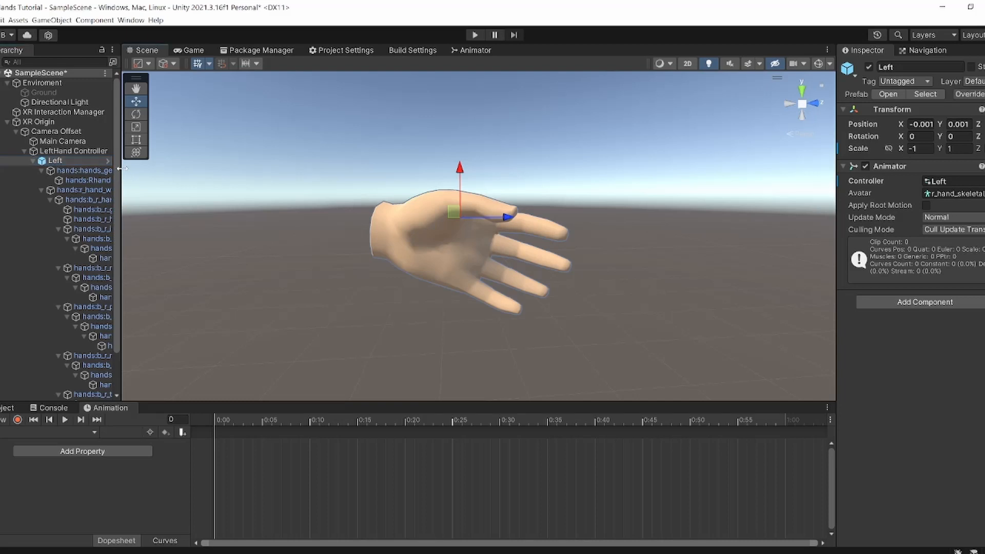
pyautogui.moveTo(122, 152); pyautogui.dragTo(225, 153)
pyautogui.scroll(-2, 117, 362)
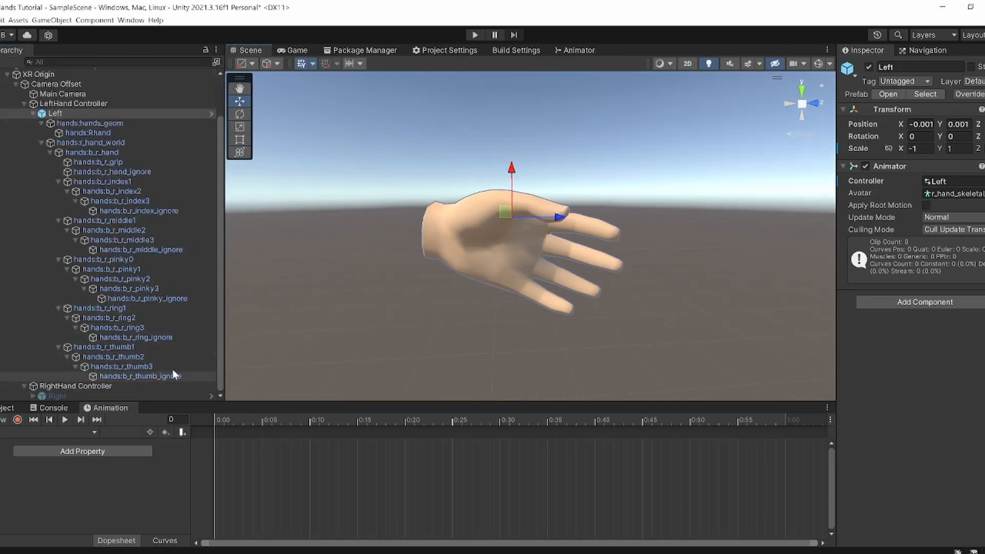
# Step: Rotate the hands:b_r_thumb1 and hands:b_r_thumb2 bones so the Left hand's thumb extends away from the fingers
pyautogui.click(154, 347)
pyautogui.press('e')
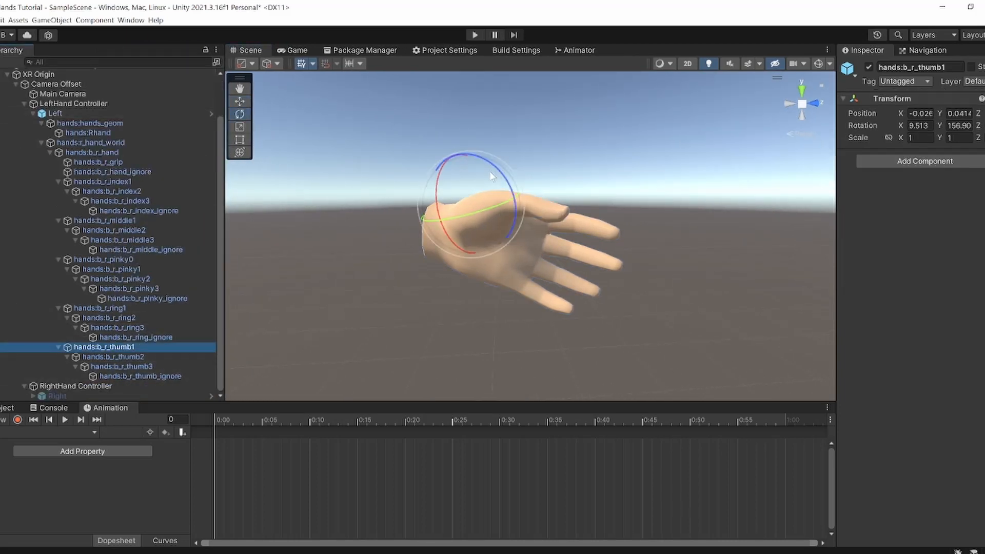
pyautogui.click(174, 355)
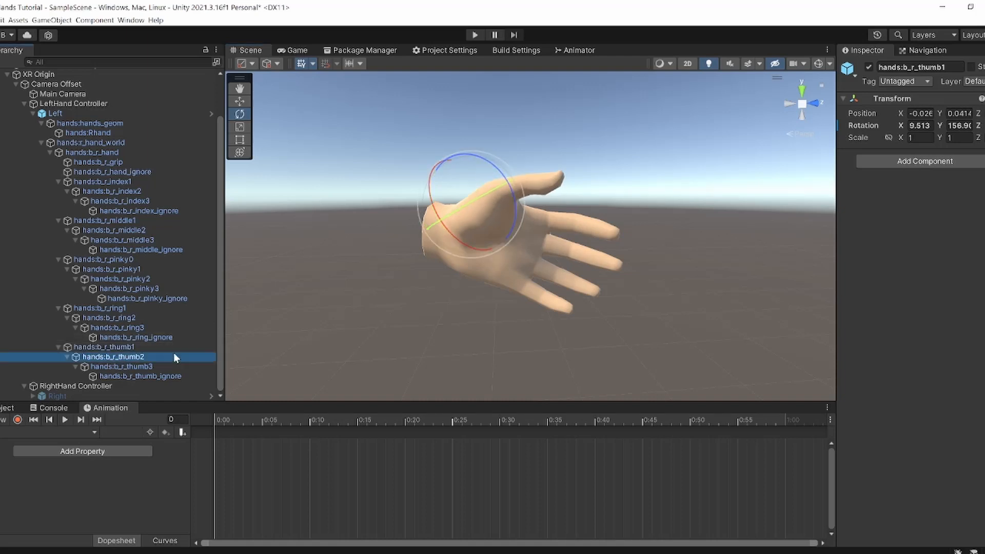
pyautogui.moveTo(528, 170); pyautogui.dragTo(478, 232)
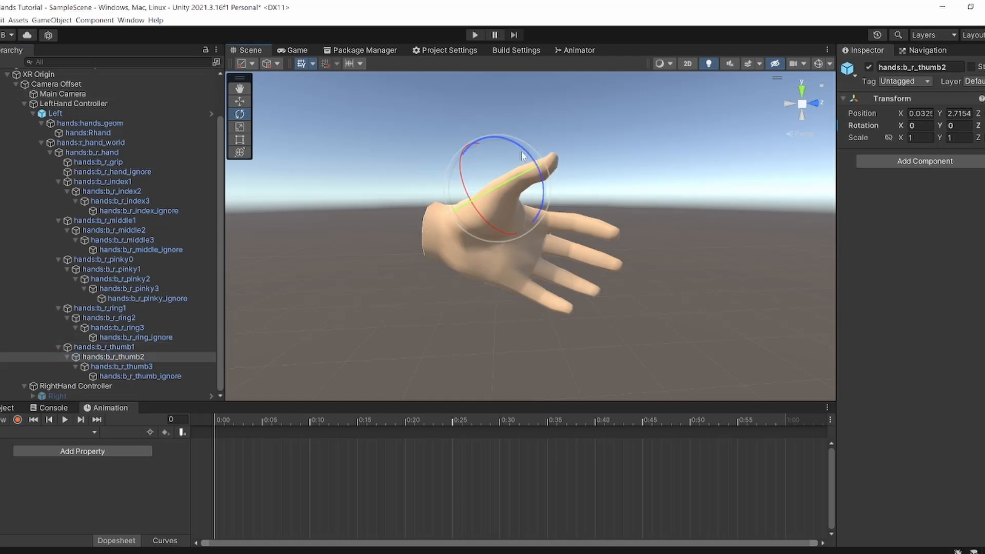
pyautogui.moveTo(515, 140); pyautogui.dragTo(499, 134)
pyautogui.keyDown('alt'); pyautogui.moveTo(498, 134); pyautogui.dragTo(32, 146); pyautogui.keyUp('alt')
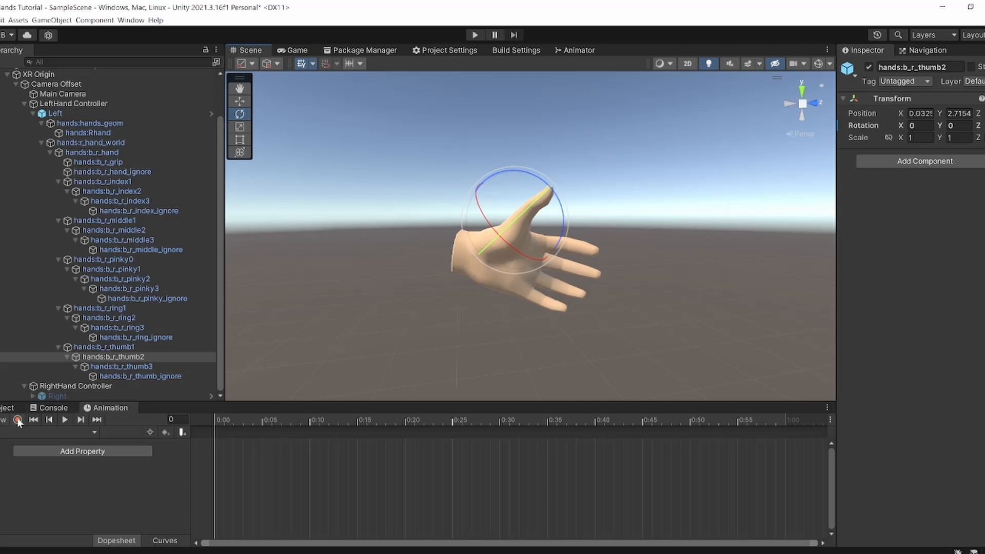
# Step: Record a closed-fist pose at frame 60 of the Close clip by rotating the Left hand's finger and thumb bones inward
pyautogui.moveTo(481, 421); pyautogui.dragTo(789, 434)
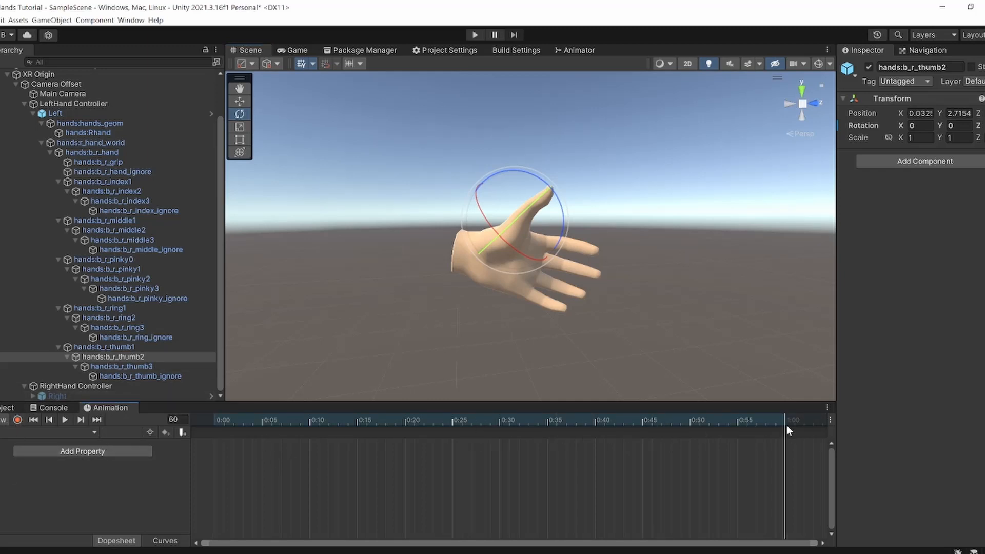
pyautogui.click(17, 420)
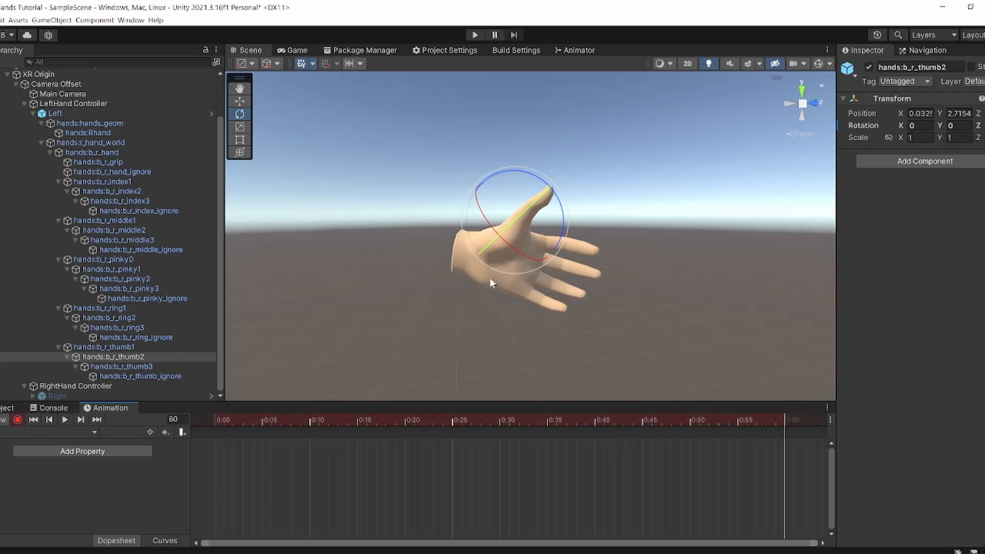
pyautogui.keyDown('alt'); pyautogui.moveTo(520, 208); pyautogui.dragTo(446, 277); pyautogui.keyUp('alt')
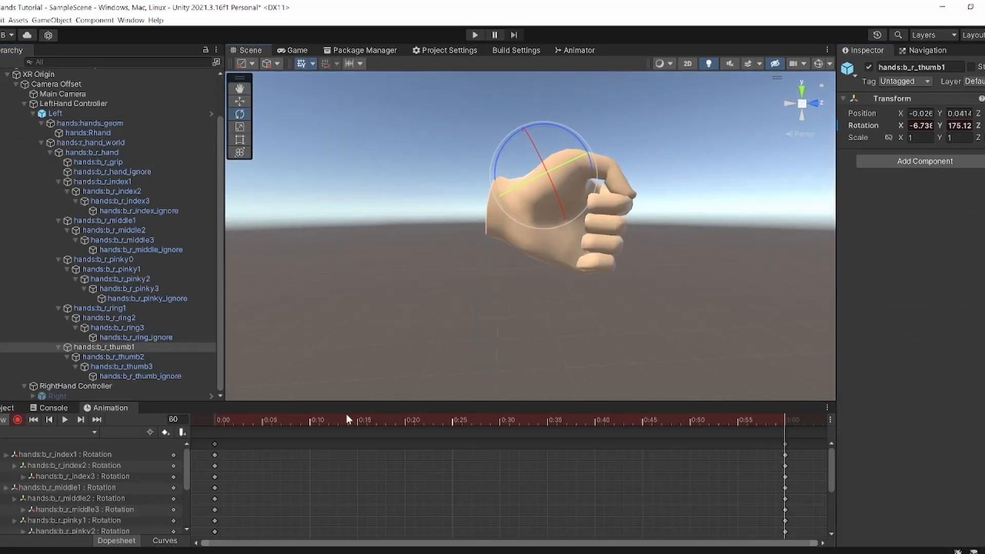
pyautogui.click(18, 421)
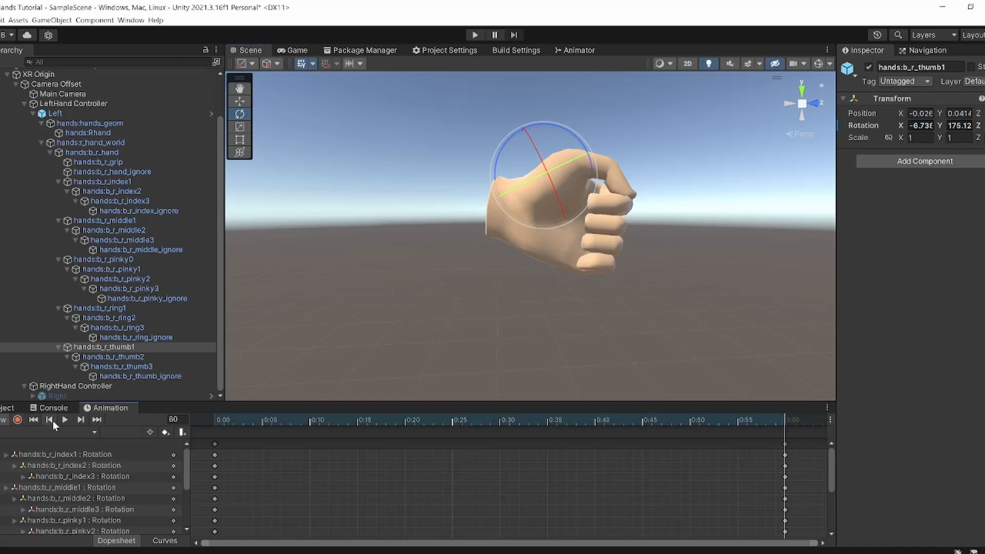
# Step: Preview the fist-closing animation from several angles and return the playhead to frame 0
pyautogui.click(65, 420)
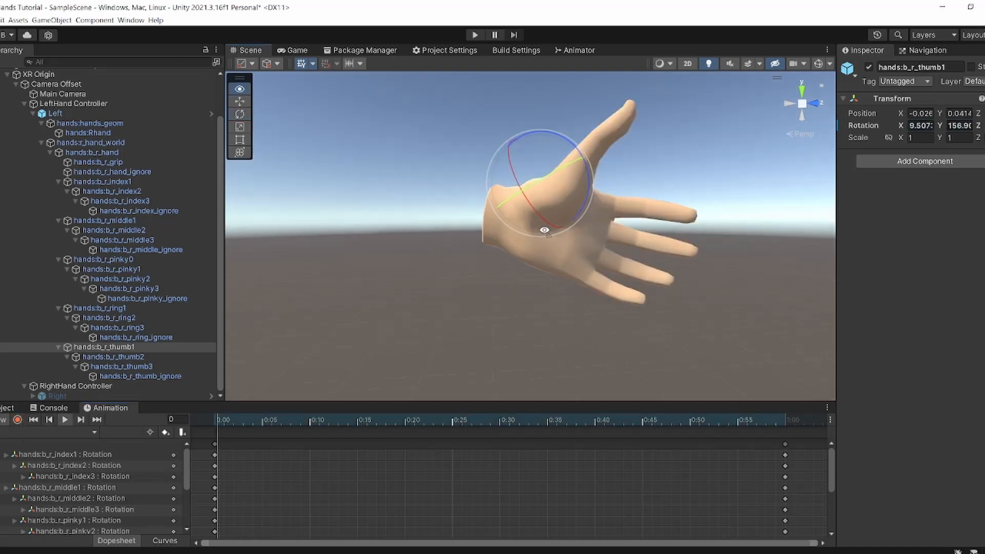
pyautogui.keyDown('alt'); pyautogui.moveTo(518, 275); pyautogui.dragTo(229, 196); pyautogui.keyUp('alt')
pyautogui.keyDown('alt'); pyautogui.moveTo(166, 196); pyautogui.dragTo(498, 281); pyautogui.keyUp('alt')
pyautogui.click(66, 420)
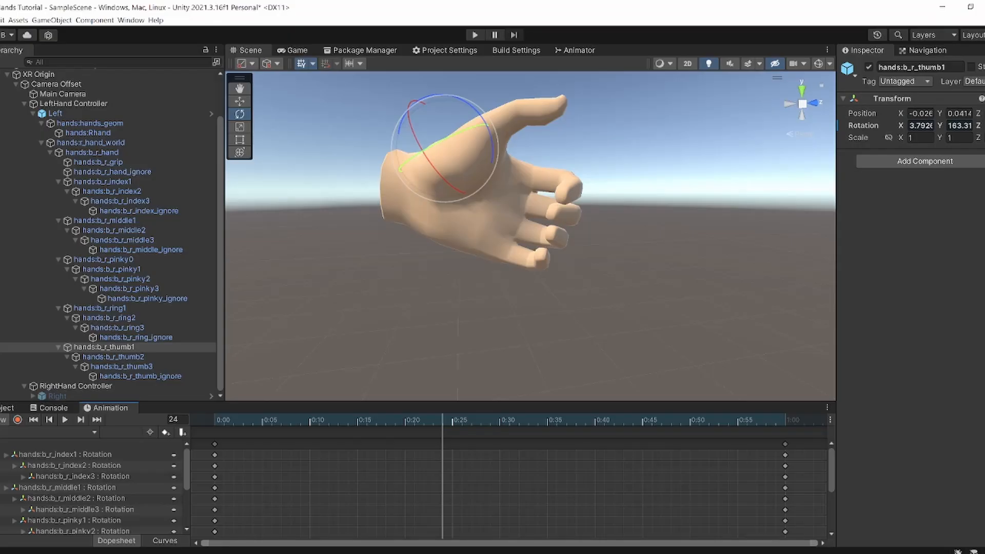
pyautogui.scroll(-3, 531, 236)
pyautogui.moveTo(410, 421); pyautogui.dragTo(126, 444)
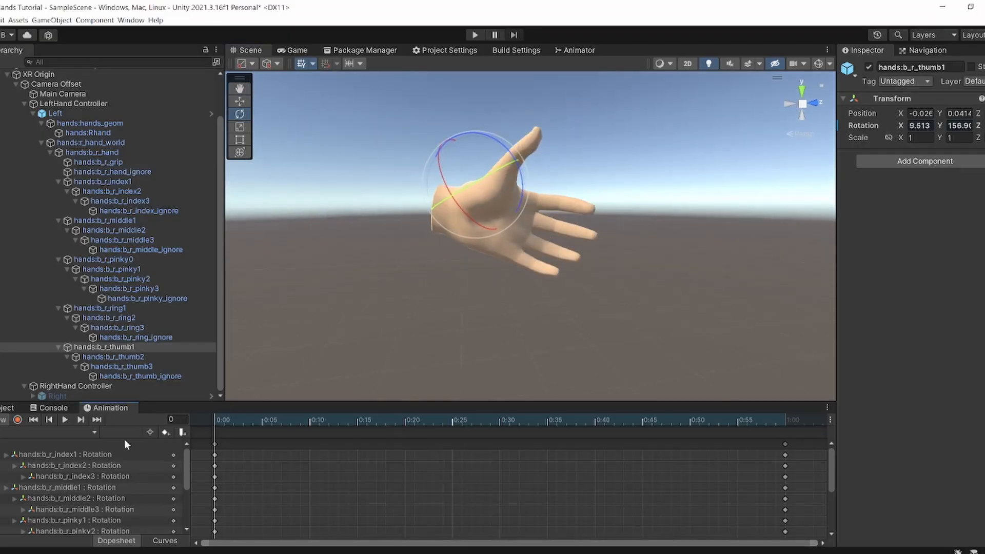
# Step: Reactivate the Right hand object under RightHand Controller and copy its Transform component
pyautogui.click(16, 408)
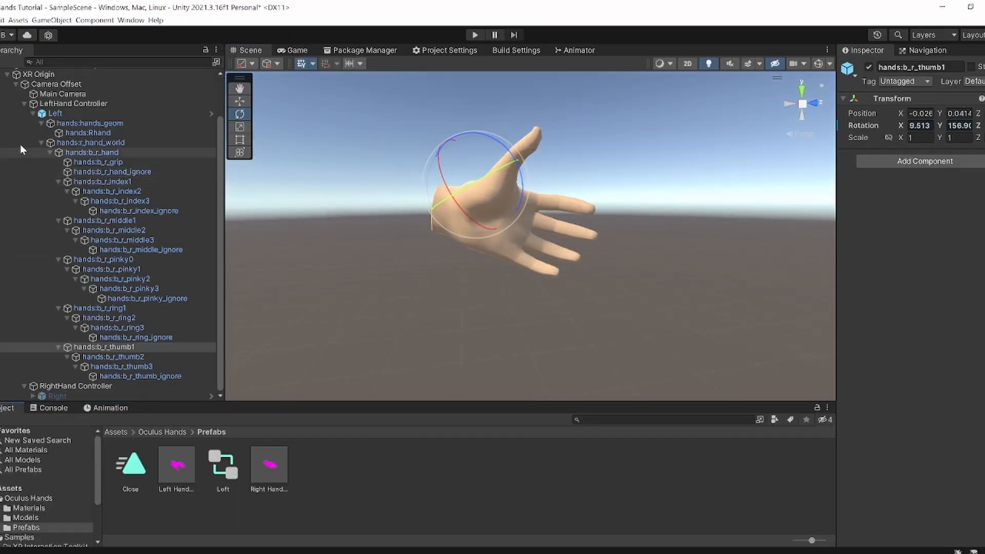
pyautogui.click(32, 113)
pyautogui.click(56, 181)
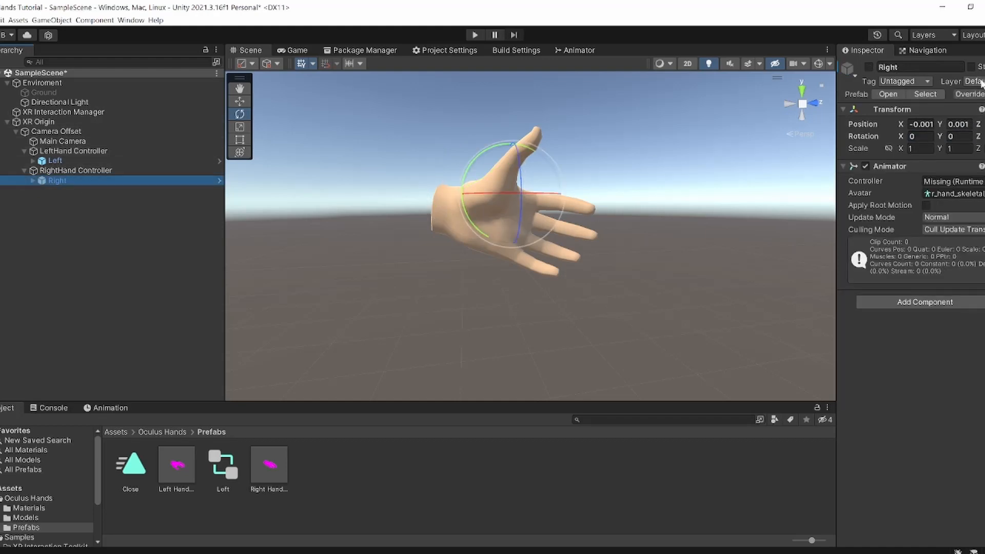
pyautogui.rightClick(902, 114)
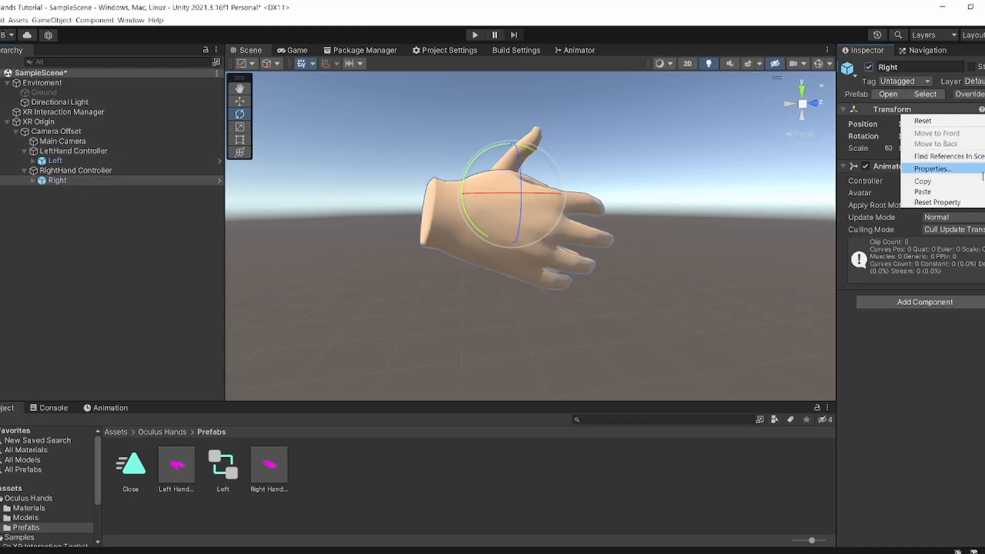
pyautogui.moveTo(976, 186)
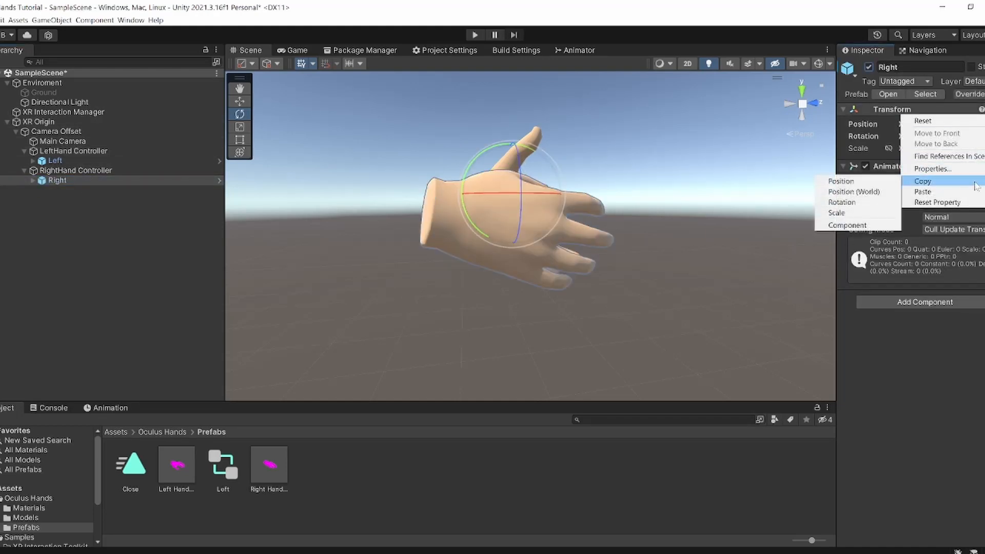
pyautogui.click(847, 225)
# Step: Remove the original Right hand object from RightHand Controller, keeping the Left hand object in the scene
pyautogui.click(55, 161)
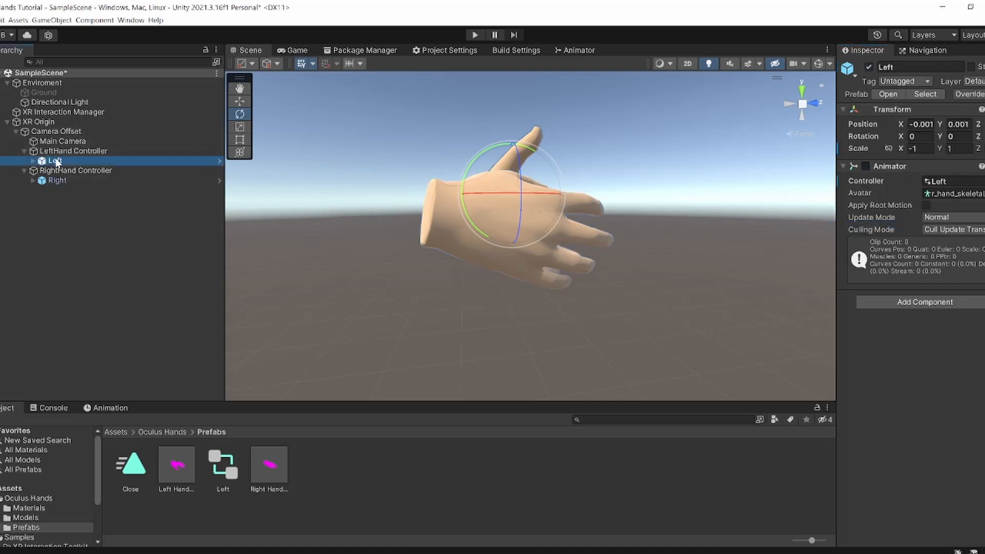
pyautogui.press('Delete')
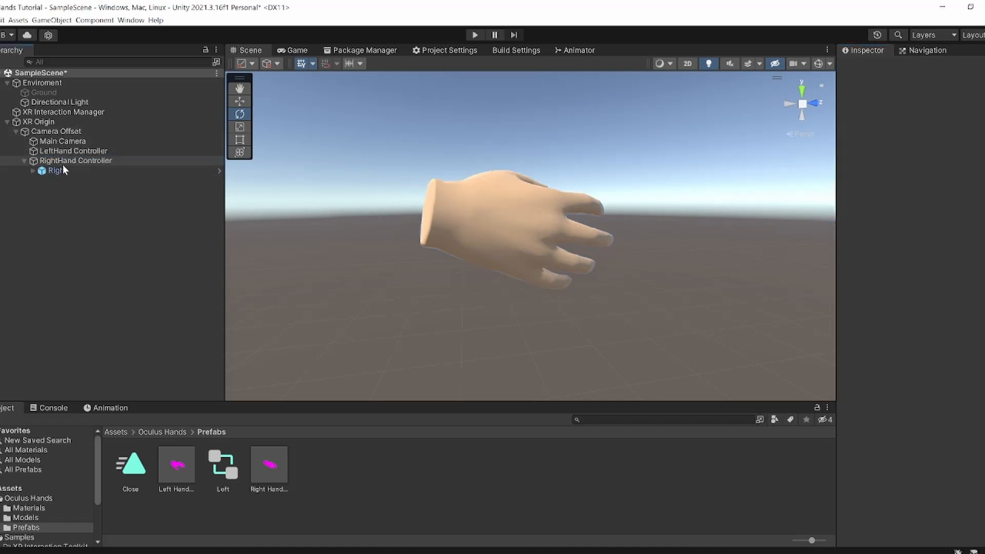
pyautogui.hotkey('ctrl', 'z')
pyautogui.click(63, 179)
pyautogui.press('Delete')
# Step: Duplicate the Left hand object, parent the copy to RightHand Controller and name it Right
pyautogui.click(62, 160)
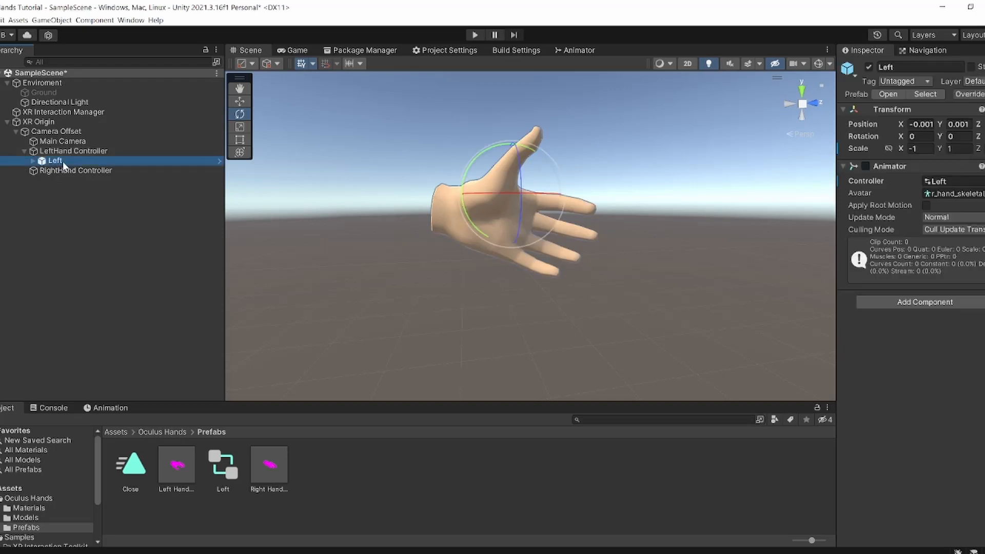
pyautogui.hotkey('ctrl', 'd')
pyautogui.moveTo(63, 171)
pyautogui.mouseDown()
pyautogui.moveTo(69, 189)
pyautogui.moveTo(69, 181)
pyautogui.mouseUp()
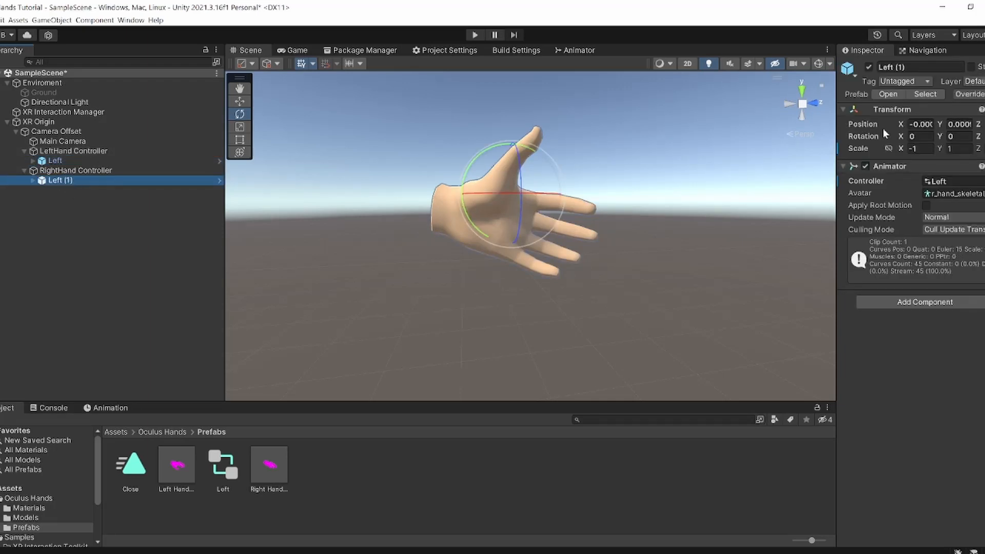
pyautogui.click(903, 67)
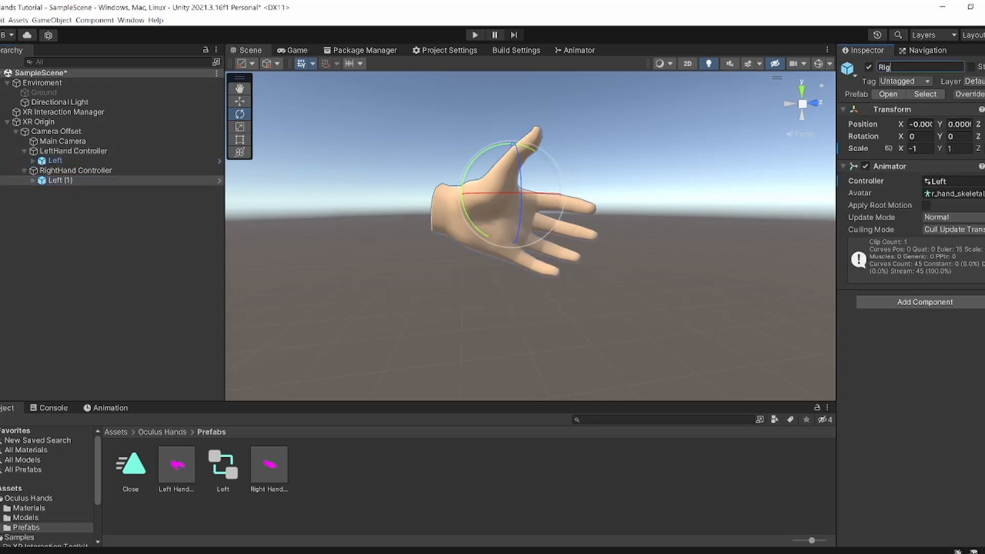
# Step: Delete the Left Hand Model and Right Hand Model prefab assets from the Oculus Hands Prefabs folder
pyautogui.click(163, 465)
pyautogui.keyDown('ctrl'); pyautogui.click(277, 467); pyautogui.keyUp('ctrl')
pyautogui.press('Delete')
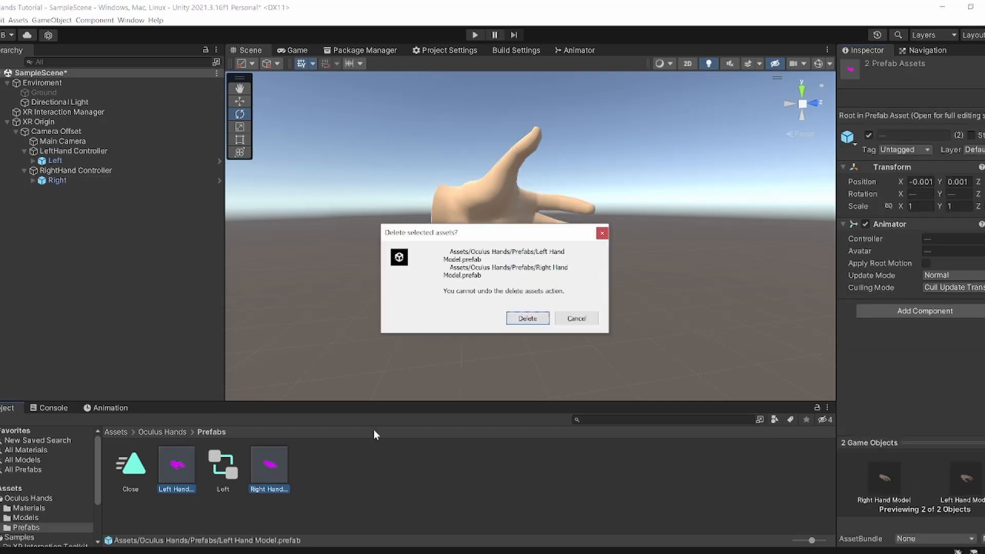
pyautogui.click(536, 319)
# Step: Create a new prefab asset from the animated Left hand object in the Oculus Hands Prefabs folder
pyautogui.click(80, 180)
pyautogui.click(73, 160)
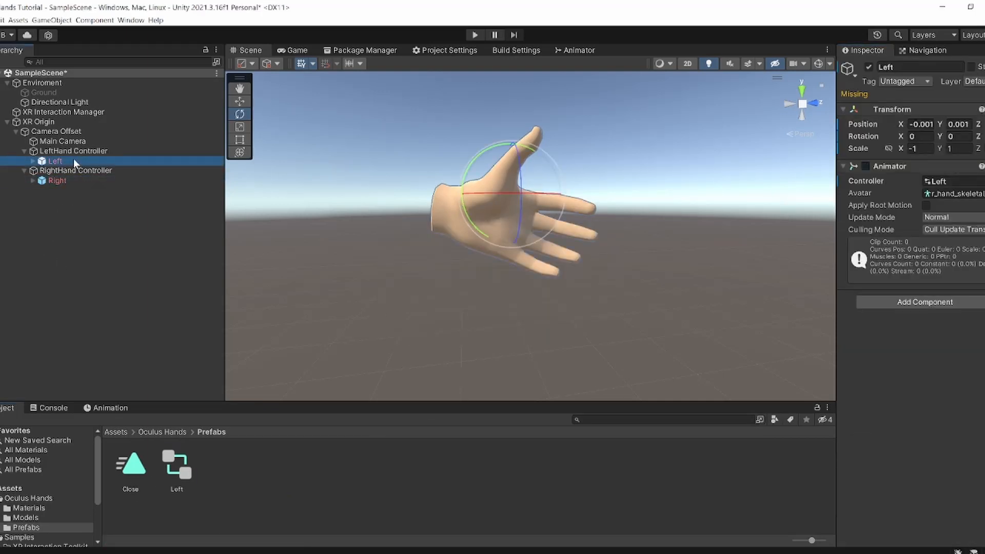
pyautogui.moveTo(63, 163); pyautogui.dragTo(253, 452)
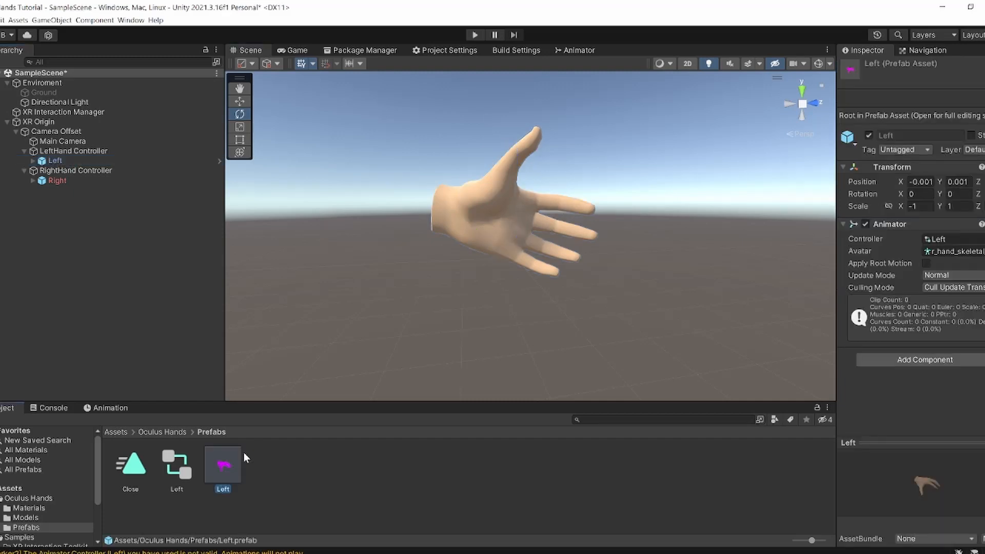
# Step: Replace the Right hand object with a duplicate of the Left prefab instance parented to RightHand Controller
pyautogui.click(66, 183)
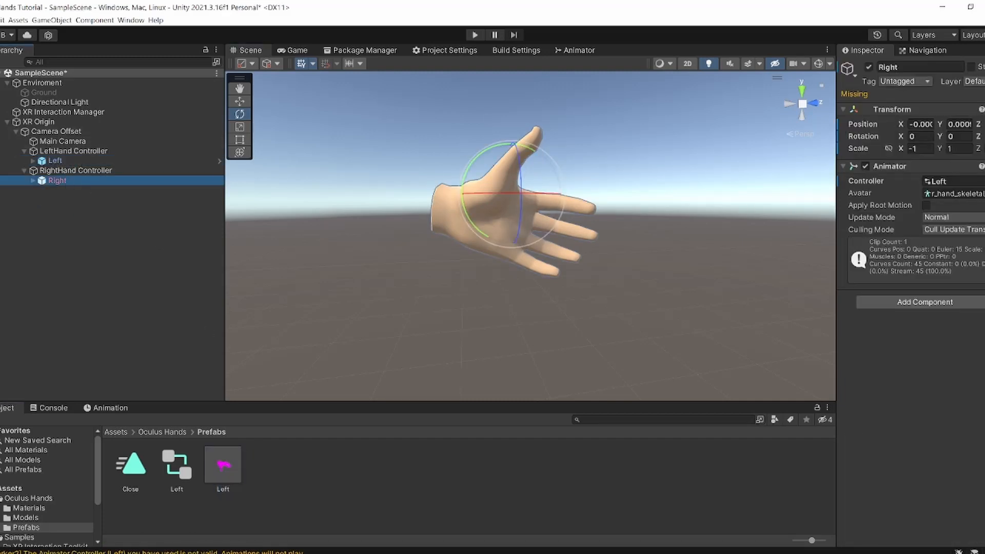
pyautogui.press('Delete')
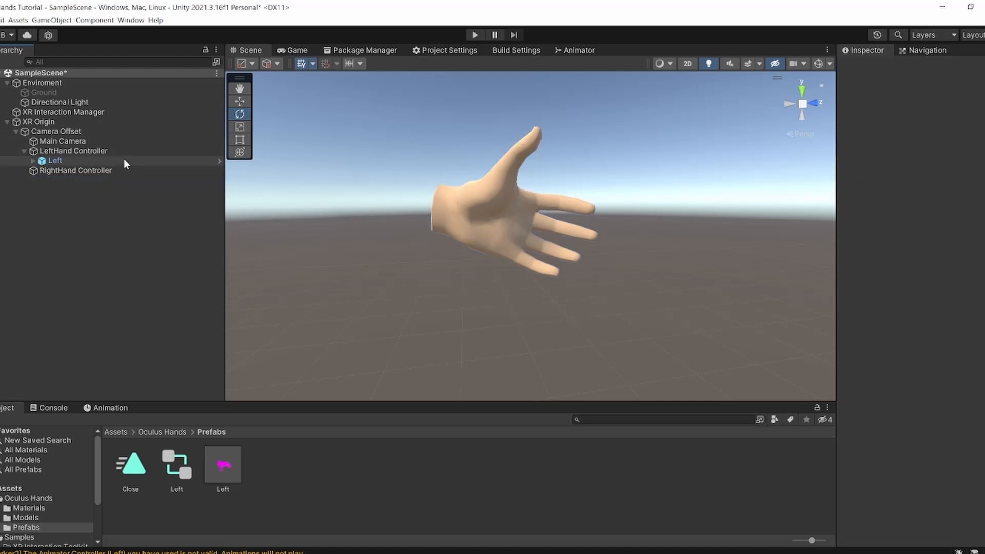
pyautogui.click(124, 160)
pyautogui.hotkey('ctrl', 'd')
pyautogui.moveTo(104, 171); pyautogui.dragTo(113, 180)
# Step: Paste the copied Transform component values onto the Left (1) duplicate and check both hands from the front
pyautogui.rightClick(901, 110)
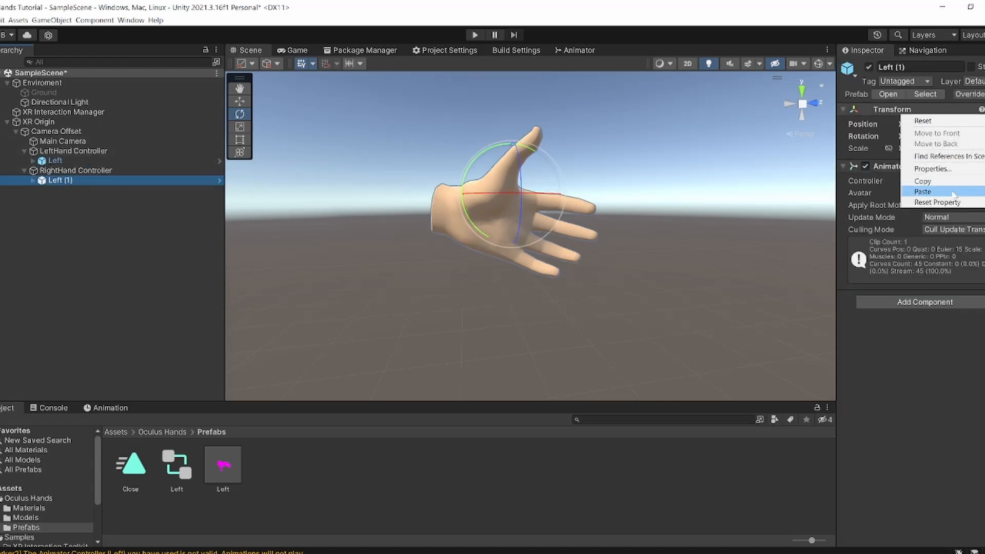
pyautogui.moveTo(924, 191)
pyautogui.click(848, 247)
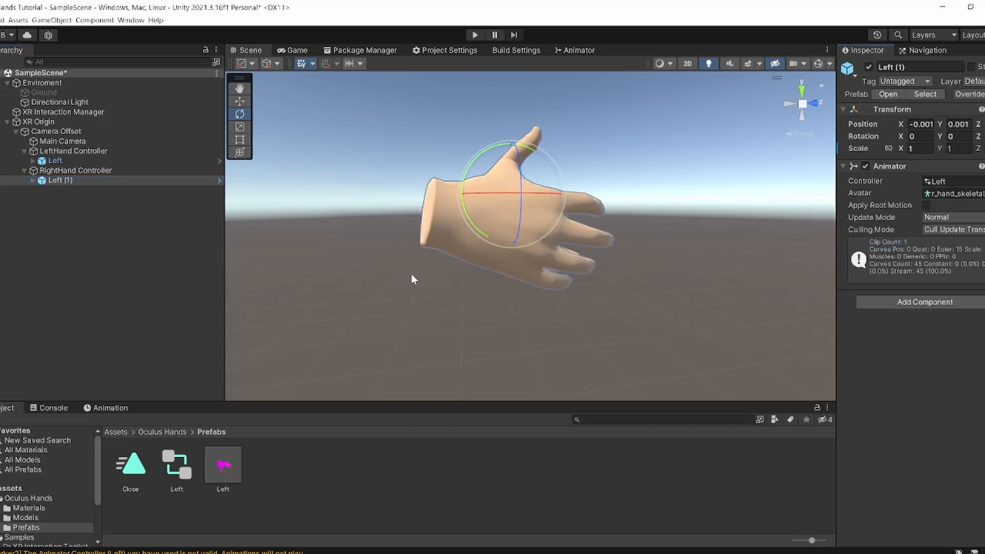
pyautogui.keyDown('alt'); pyautogui.moveTo(462, 211); pyautogui.dragTo(446, 188); pyautogui.keyUp('alt')
pyautogui.press('w')
pyautogui.moveTo(446, 188); pyautogui.dragTo(449, 213, button='right')
pyautogui.press('s')
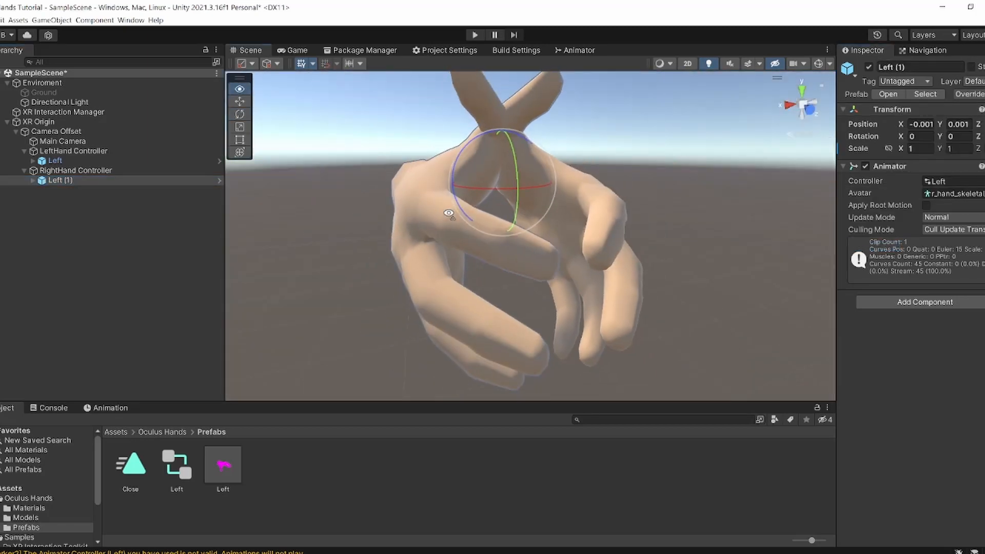
# Step: Rename the Left (1) object under RightHand Controller to Right
pyautogui.click(146, 159)
pyautogui.click(135, 182)
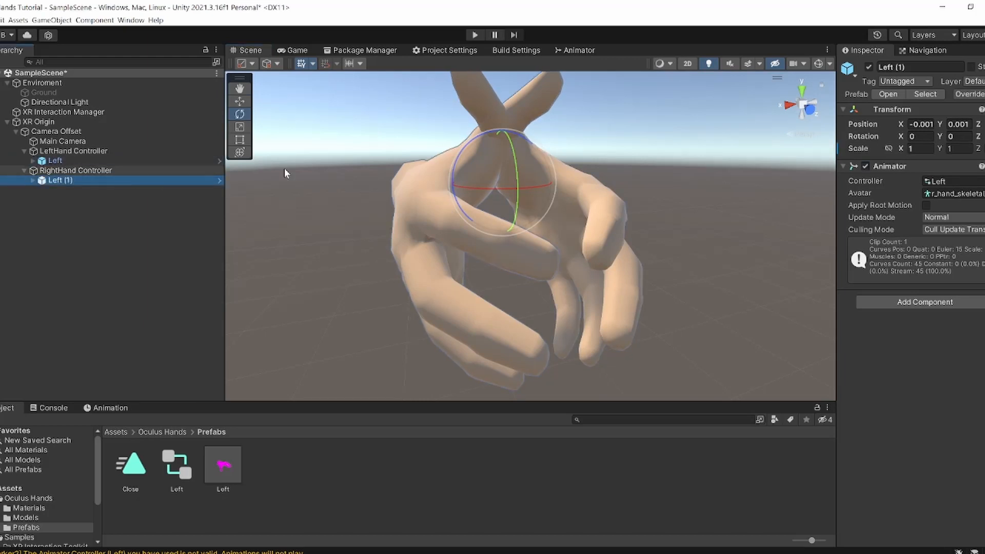
pyautogui.click(903, 67)
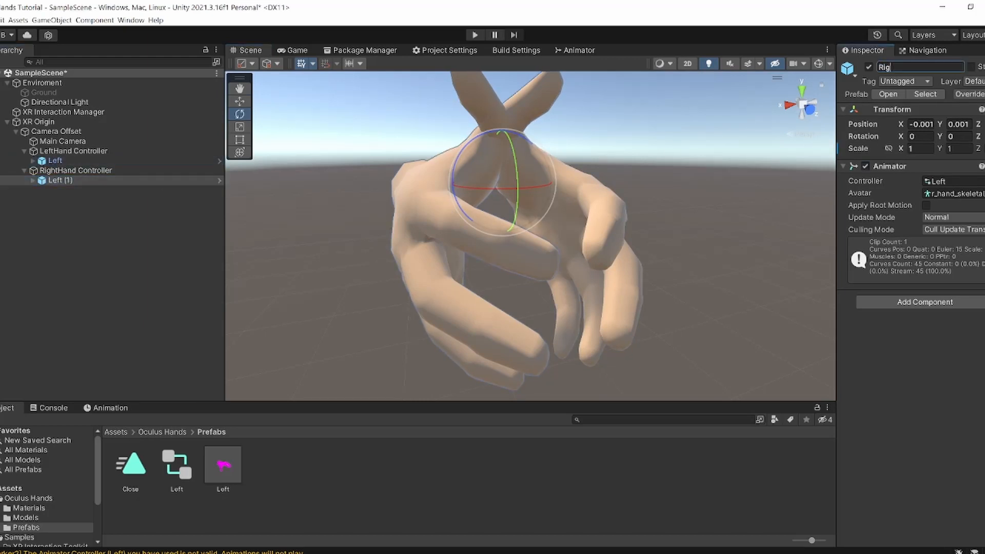
pyautogui.write('Right')
pyautogui.press('Return')
# Step: Create a folder named Scripts in the root Assets folder
pyautogui.click(15, 488)
pyautogui.rightClick(398, 513)
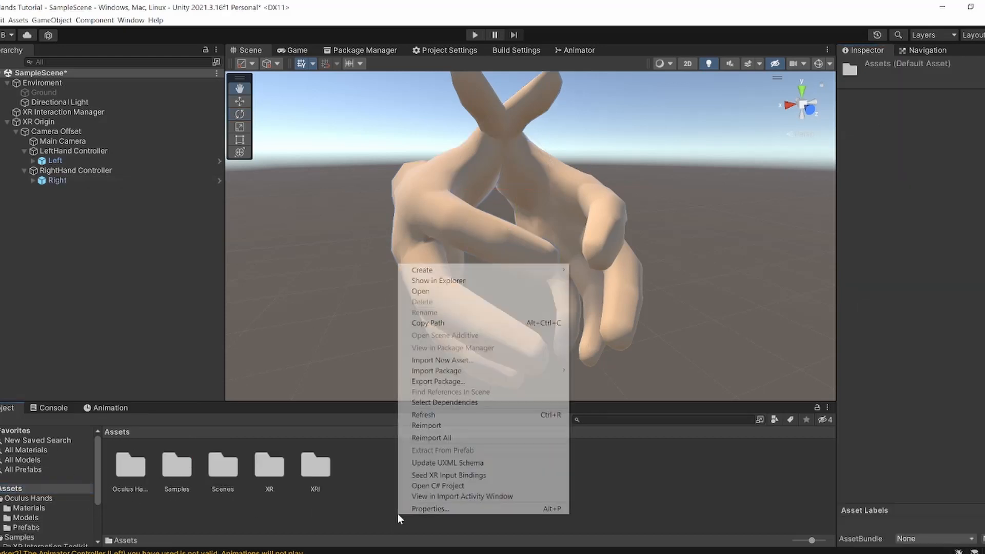
pyautogui.moveTo(521, 272)
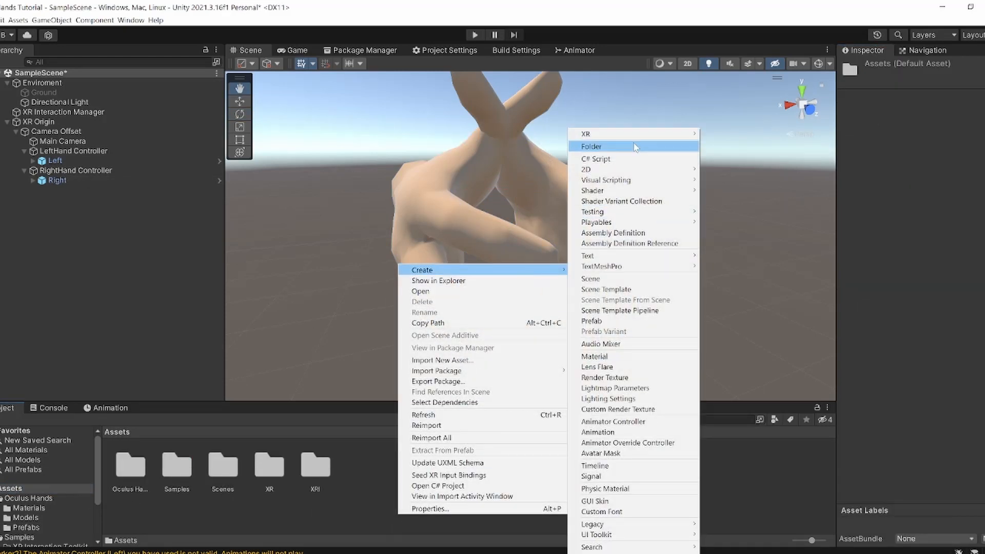
pyautogui.click(635, 150)
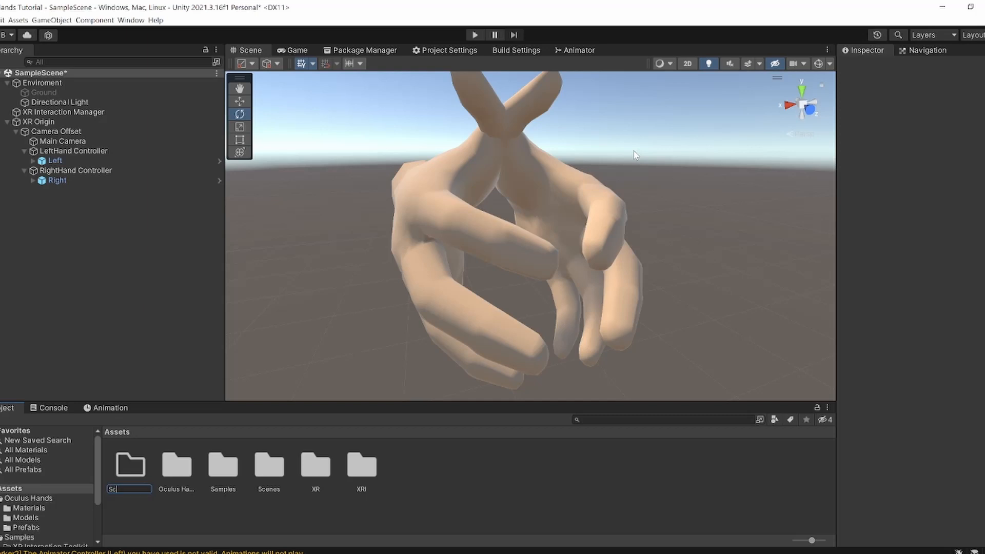
pyautogui.press('Return')
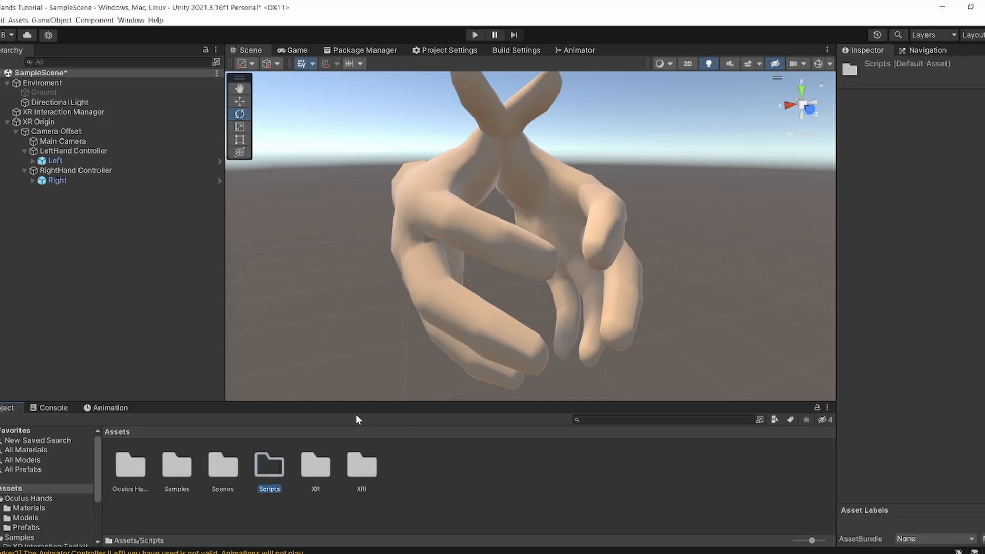
pyautogui.press('Return')
# Step: Create a C# script named Hand in the Scripts folder
pyautogui.click(109, 408)
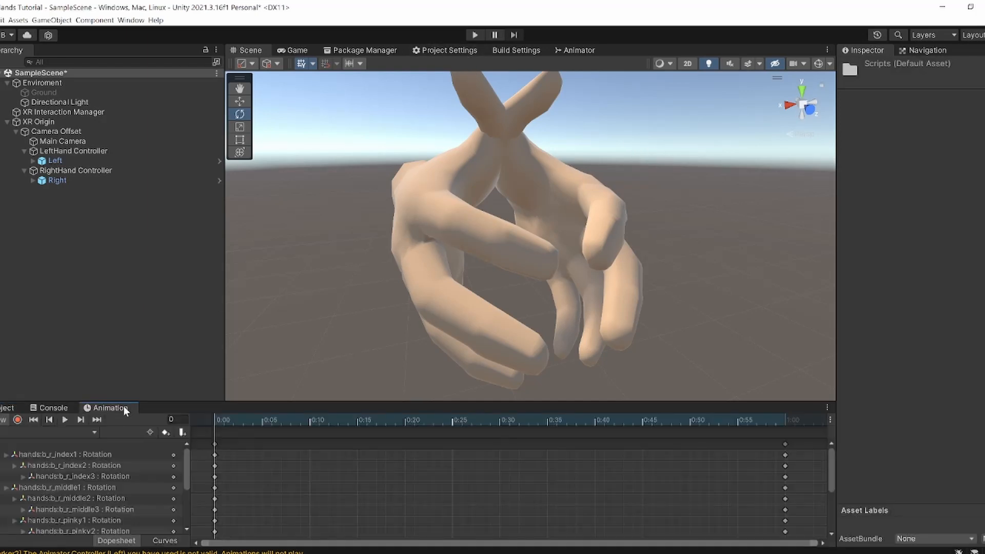
pyautogui.click(4, 408)
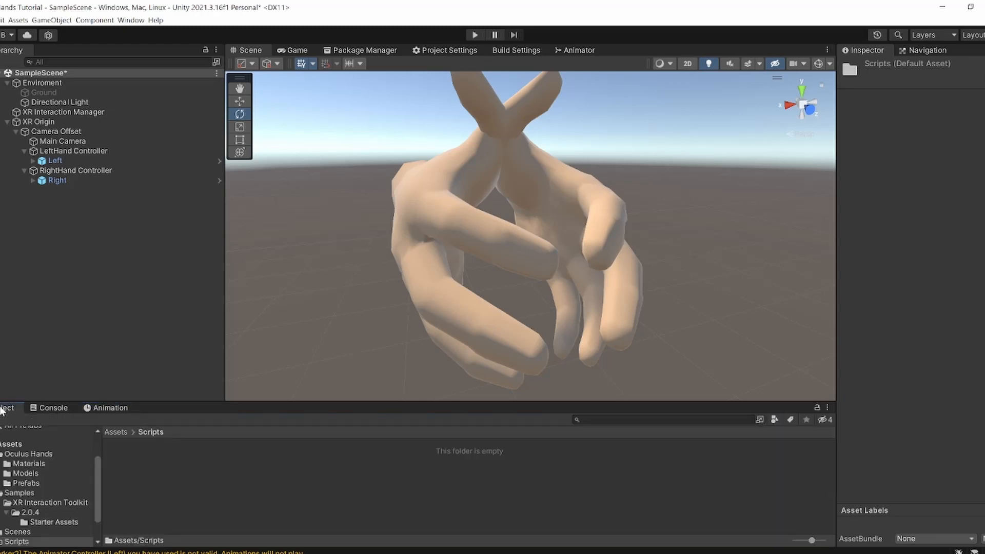
pyautogui.rightClick(165, 470)
pyautogui.moveTo(277, 227)
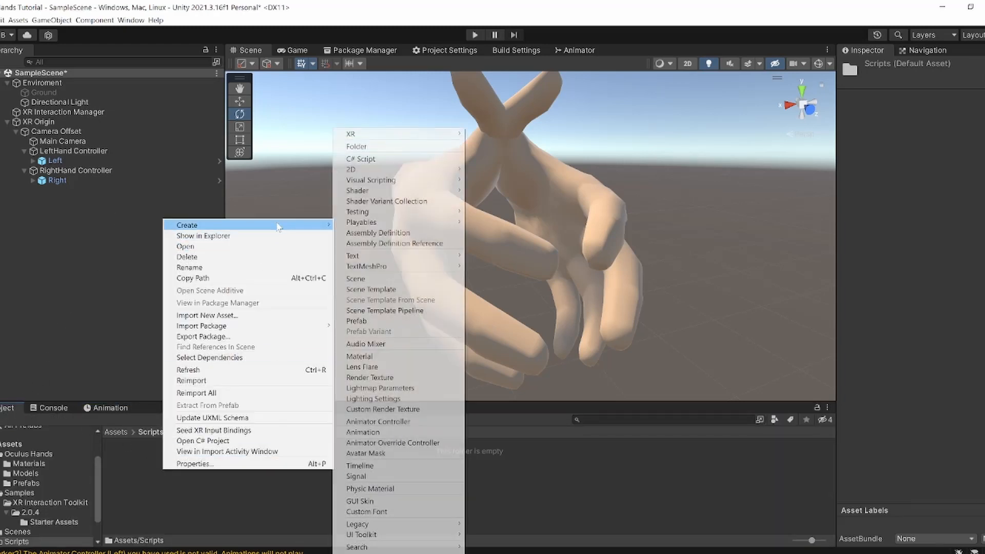
pyautogui.click(430, 161)
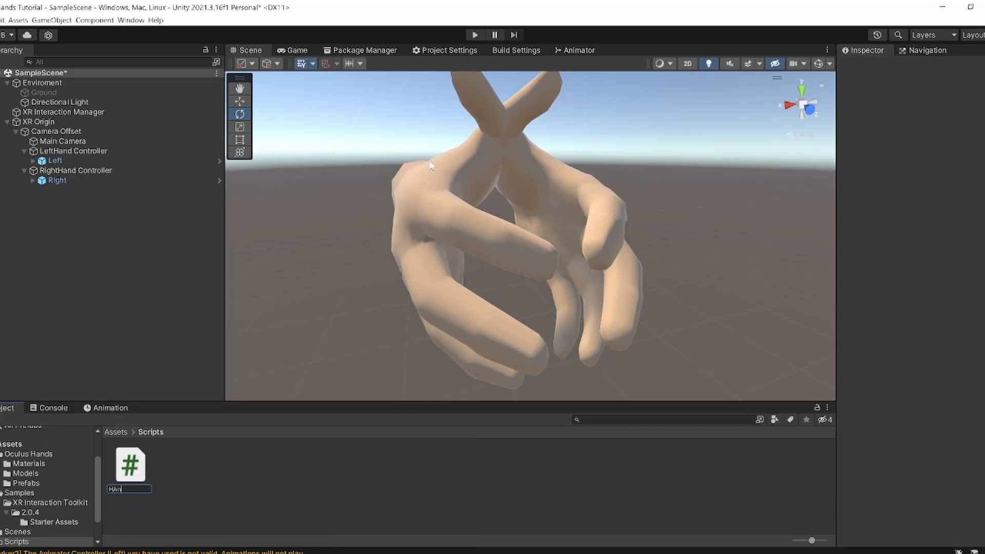
pyautogui.press('Return')
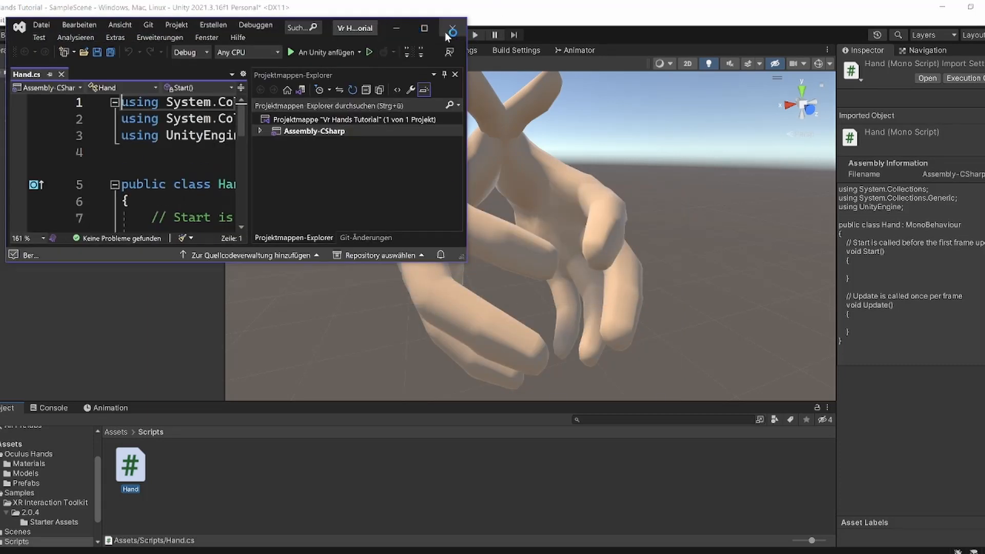
# Step: Maximize Visual Studio with Hand.cs and delete the comment above the Start method
pyautogui.click(421, 31)
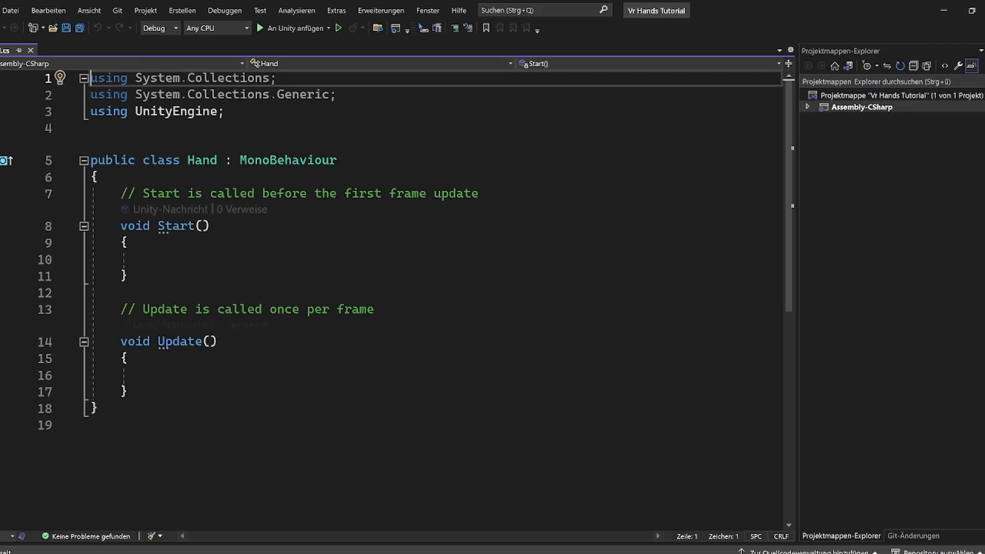
pyautogui.press('Down')
pyautogui.press('Down')
pyautogui.press('Down')
pyautogui.press('Down')
pyautogui.press('Down')
pyautogui.press('Down')
pyautogui.hotkey('shift', 'Down')
pyautogui.press('Delete')
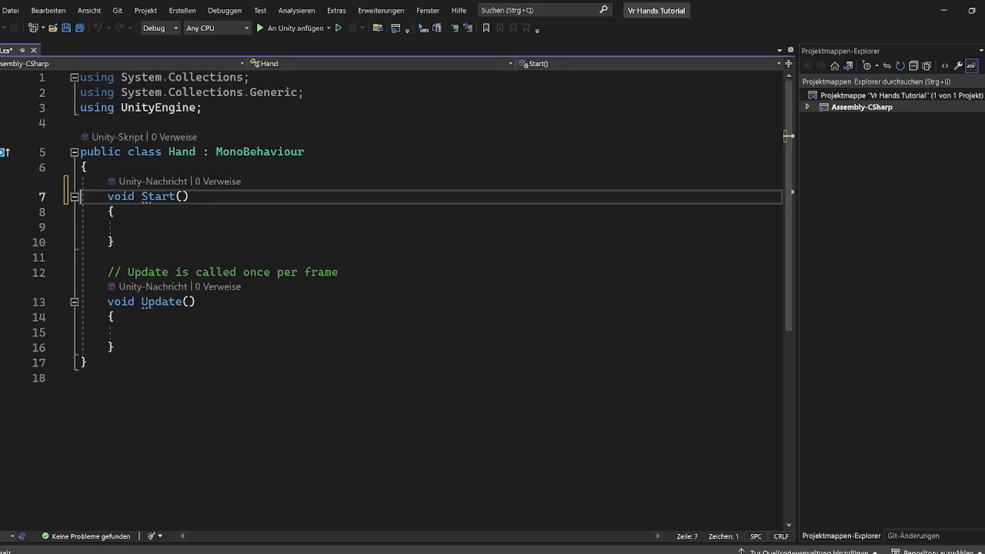
# Step: Delete the comment line above the Update method
pyautogui.press('Down')
pyautogui.press('Down')
pyautogui.press('Down')
pyautogui.press('Down')
pyautogui.press('Down')
pyautogui.hotkey('shift', 'Down')
pyautogui.press('Delete')
# Step: Add the directive using UnityEngine.XR.Interaction.Toolkit; below the UnityEngine directive in the Hand script
pyautogui.press('Up')
pyautogui.press('Up')
pyautogui.press('Up')
pyautogui.press('Up')
pyautogui.press('Up')
pyautogui.press('Up')
pyautogui.press('End')
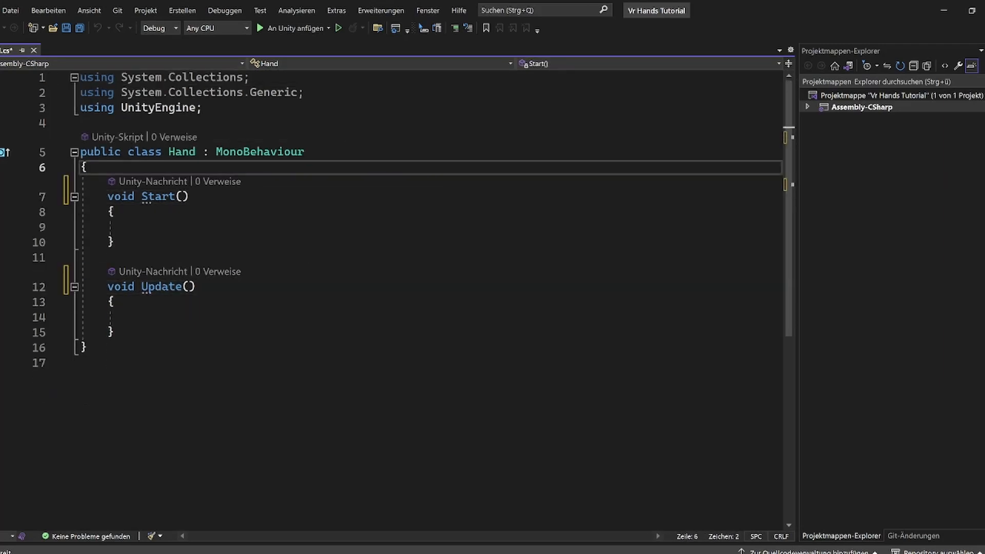
pyautogui.press('Up')
pyautogui.press('Up')
pyautogui.press('Up')
pyautogui.press('End')
pyautogui.press('Return')
pyautogui.write('u')
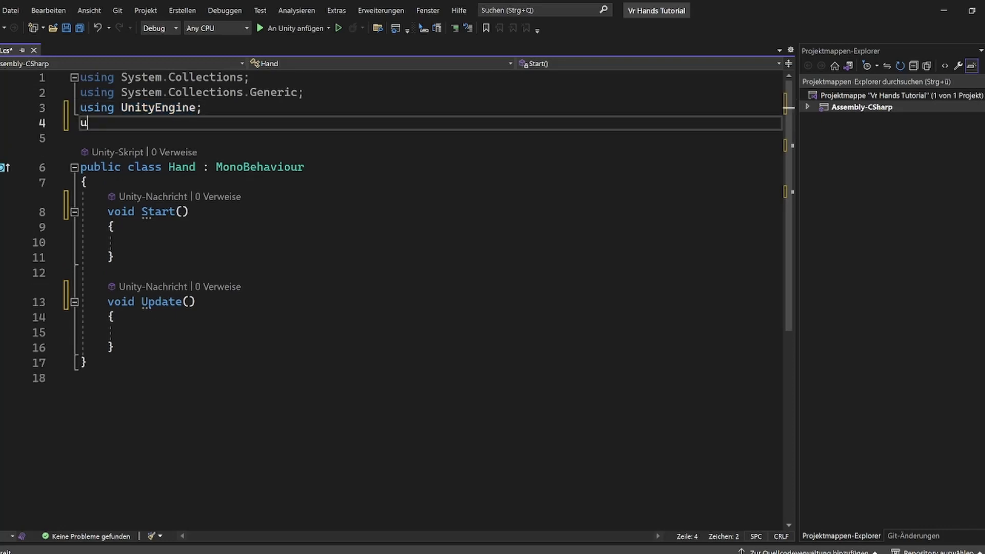
pyautogui.write('sing uni')
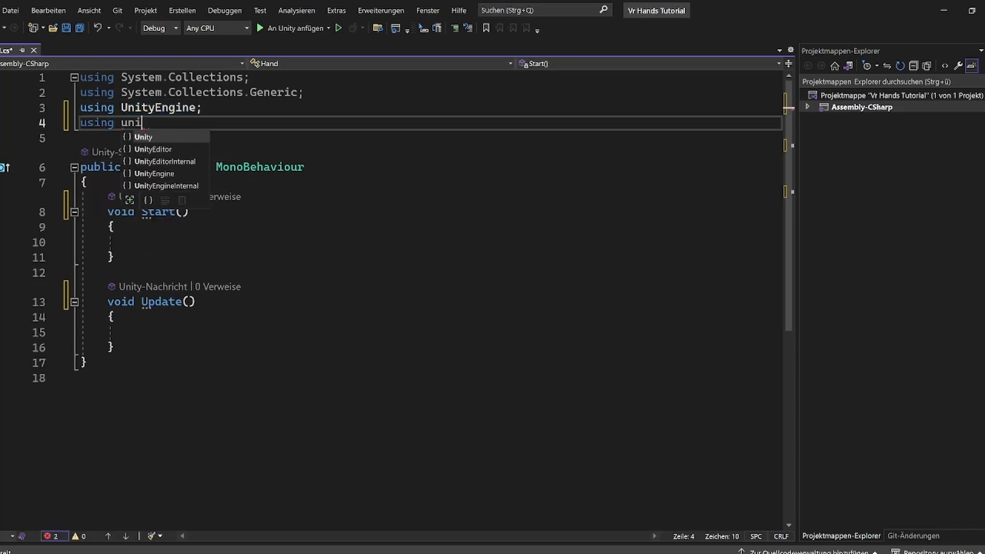
pyautogui.write('ty')
pyautogui.press('Down')
pyautogui.press('Down')
pyautogui.press('Down')
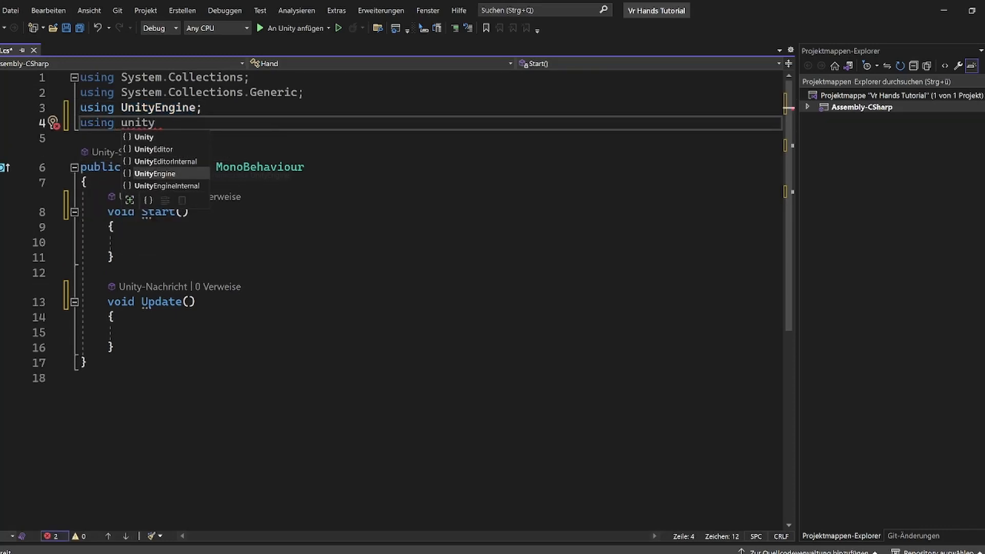
pyautogui.press('Tab')
pyautogui.write('.XR.')
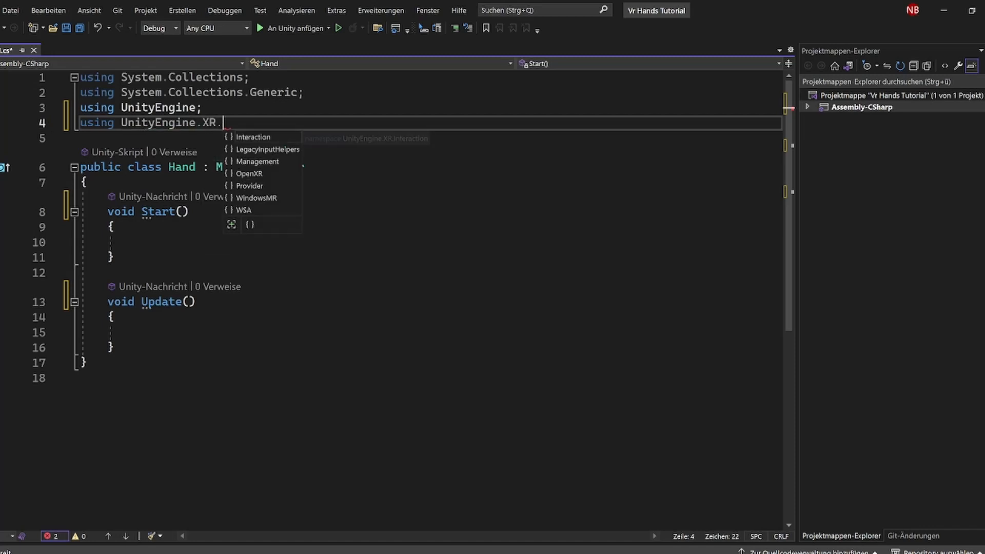
pyautogui.write('I')
pyautogui.press('Tab')
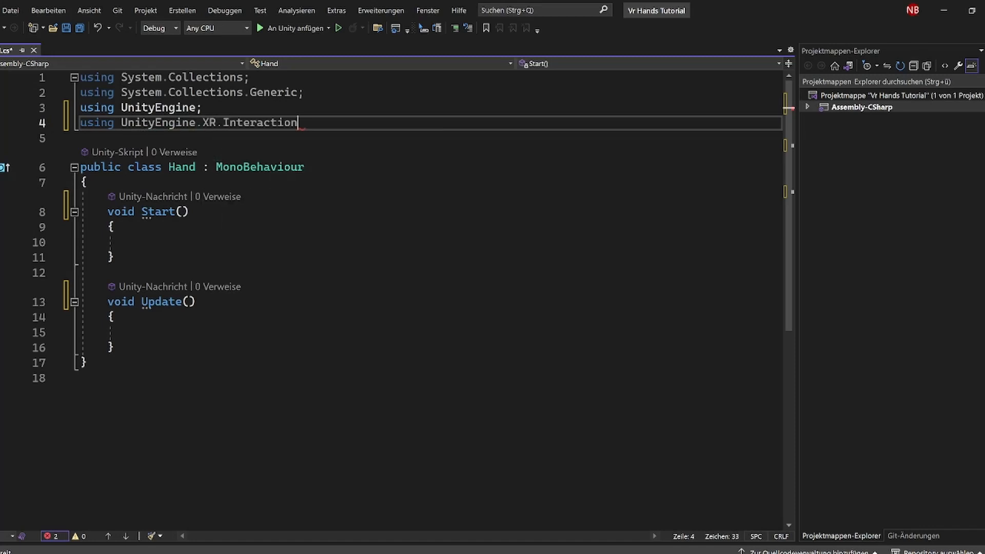
pyautogui.write('.T')
pyautogui.press('Tab')
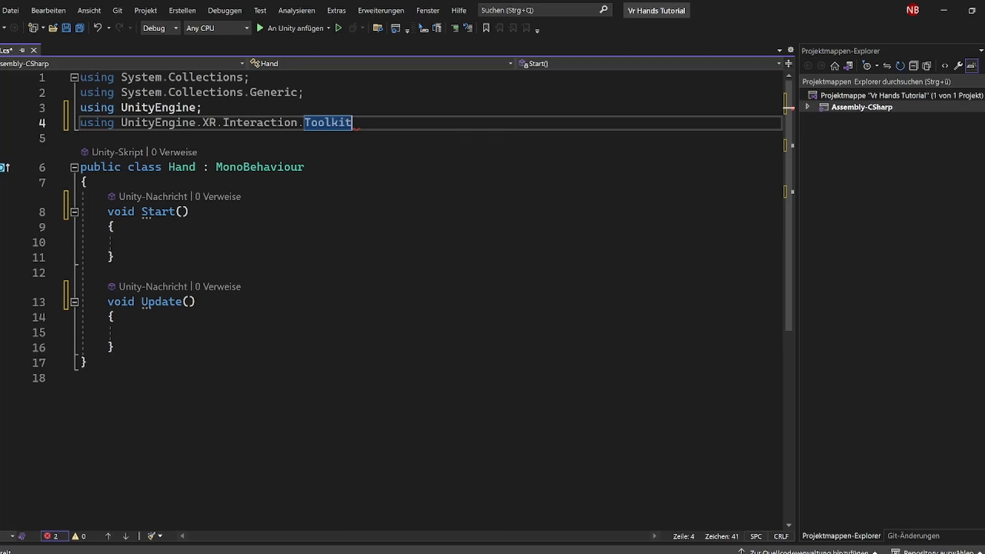
pyautogui.write(';')
# Step: Declare a public ActionBasedController field named controller at the beginning of the Hand class
pyautogui.moveTo(212, 107); pyautogui.dragTo(217, 123)
pyautogui.click(88, 182)
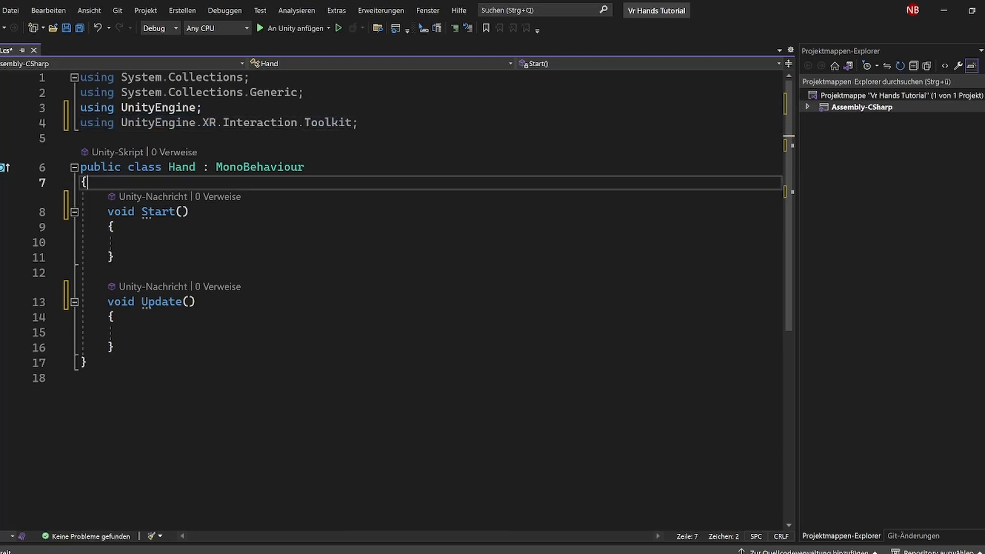
pyautogui.press('Return')
pyautogui.press('Return')
pyautogui.press('Up')
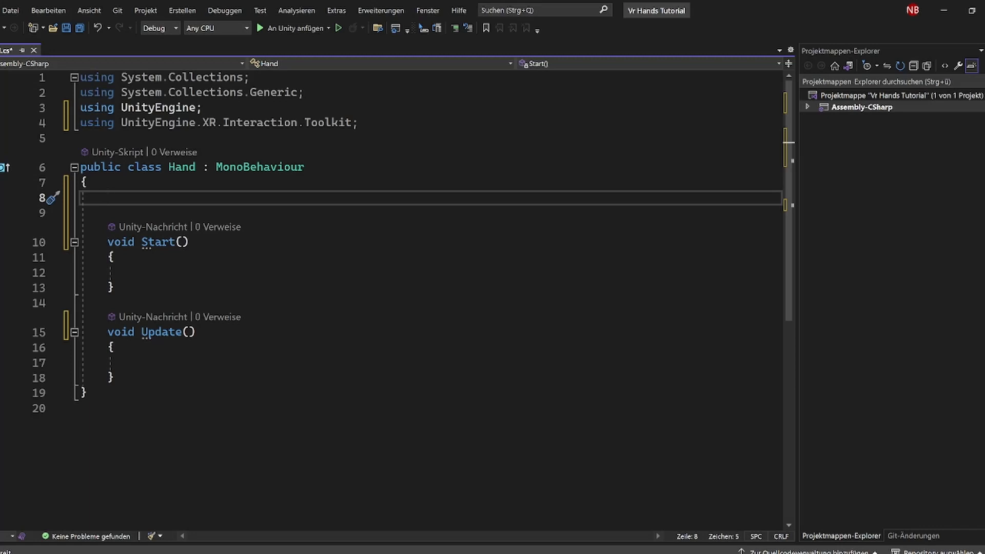
pyautogui.write('public conbt')
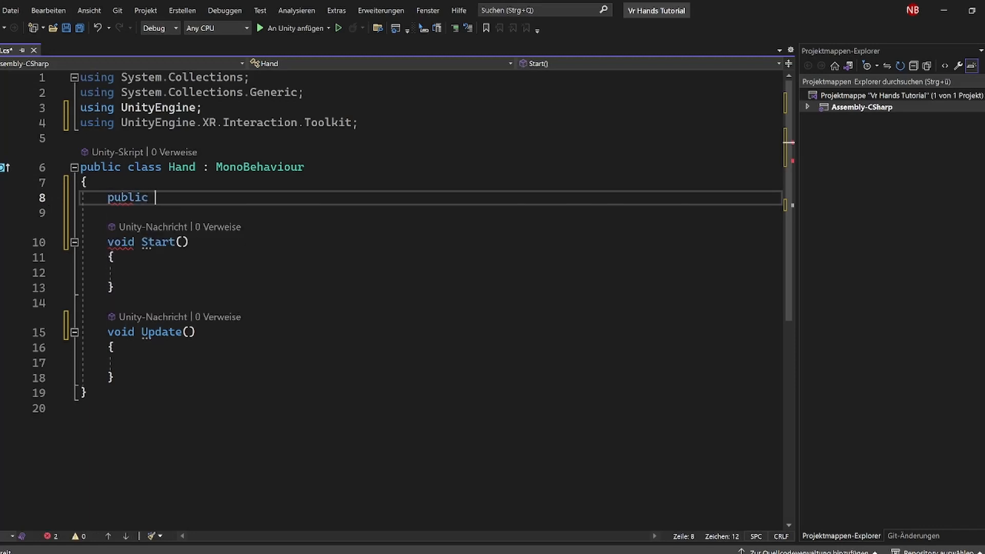
pyautogui.press('BackSpace')
pyautogui.press('BackSpace')
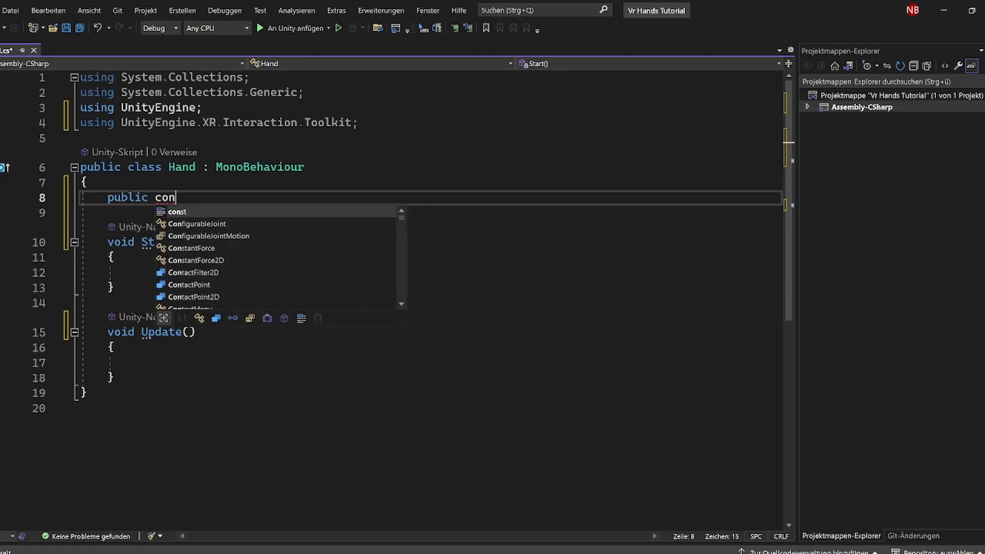
pyautogui.write('troller')
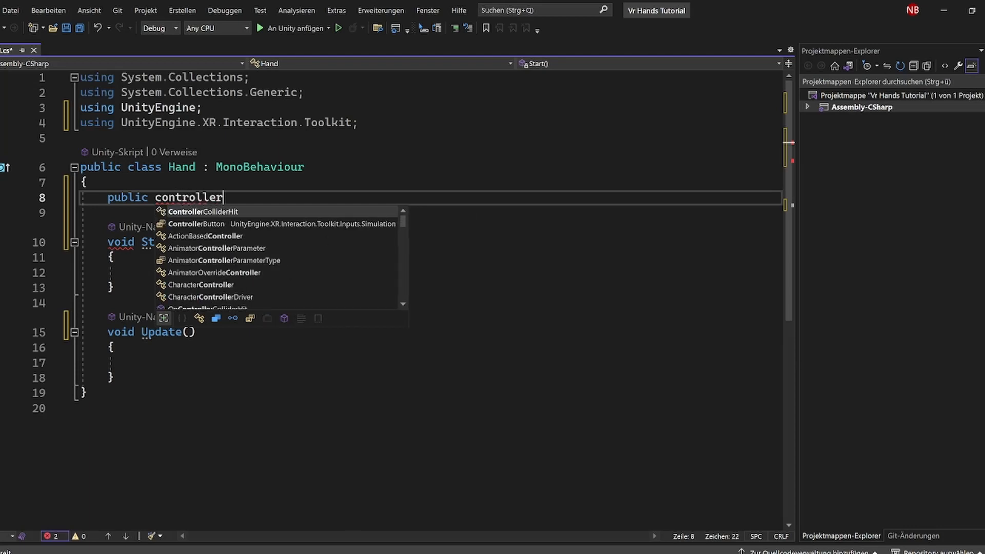
pyautogui.press('Down')
pyautogui.press('Down')
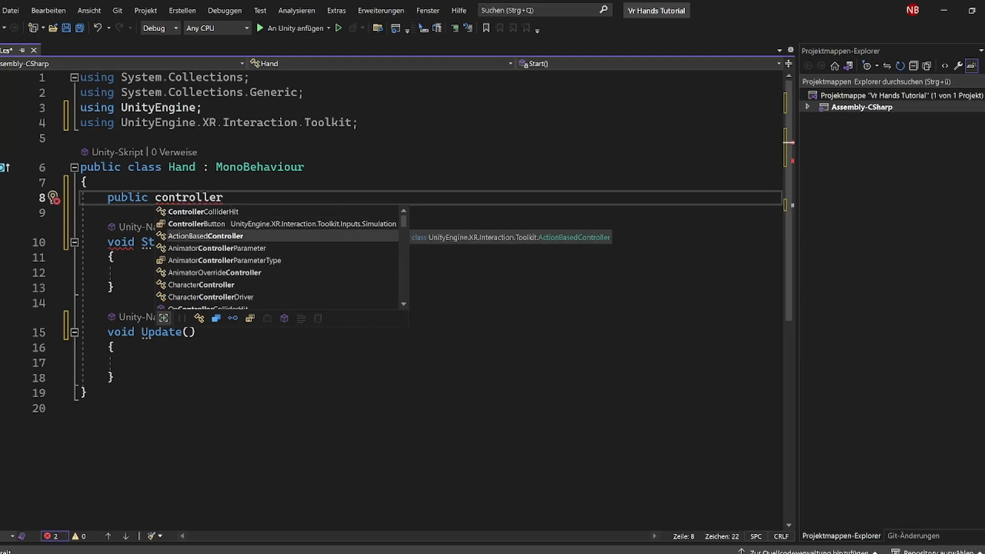
pyautogui.press('Tab')
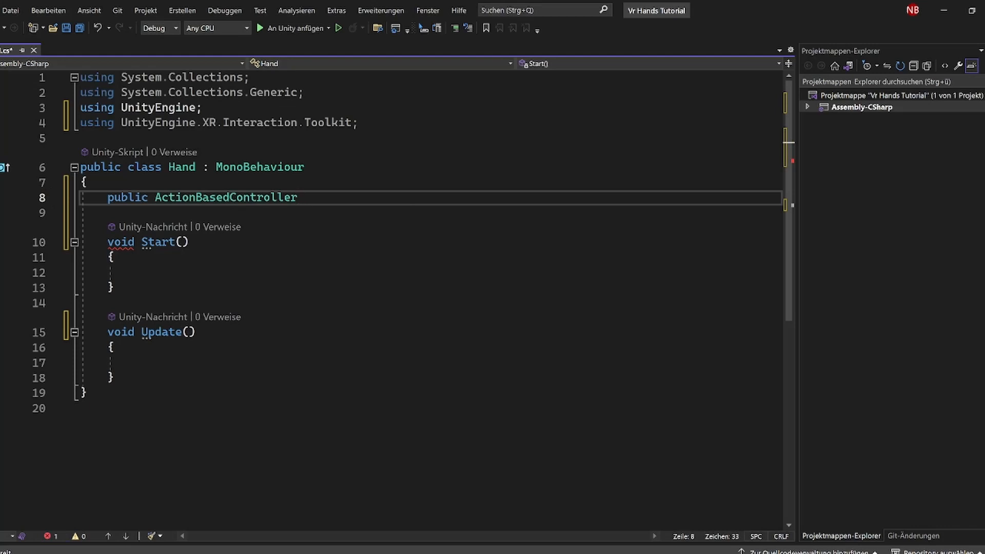
pyautogui.write('controller')
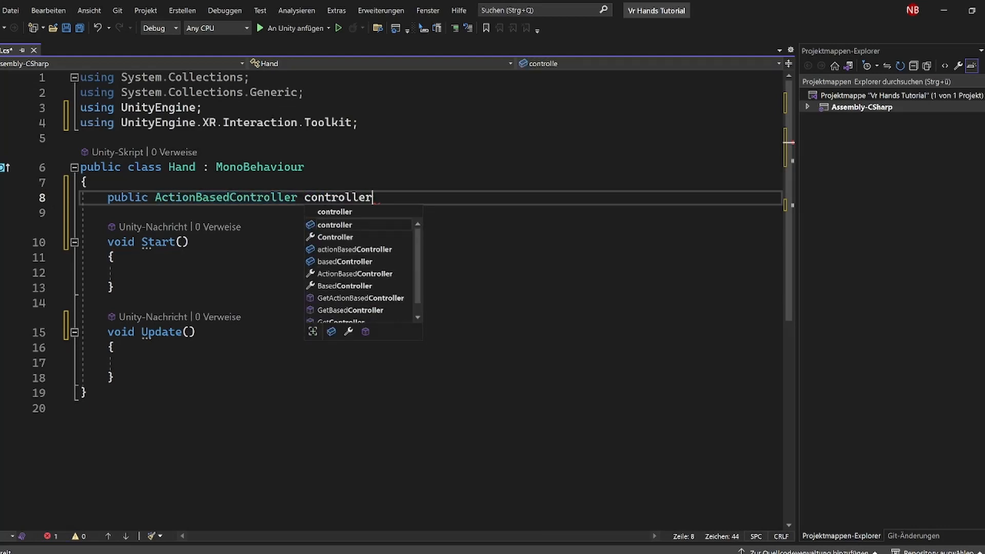
pyautogui.write(',')
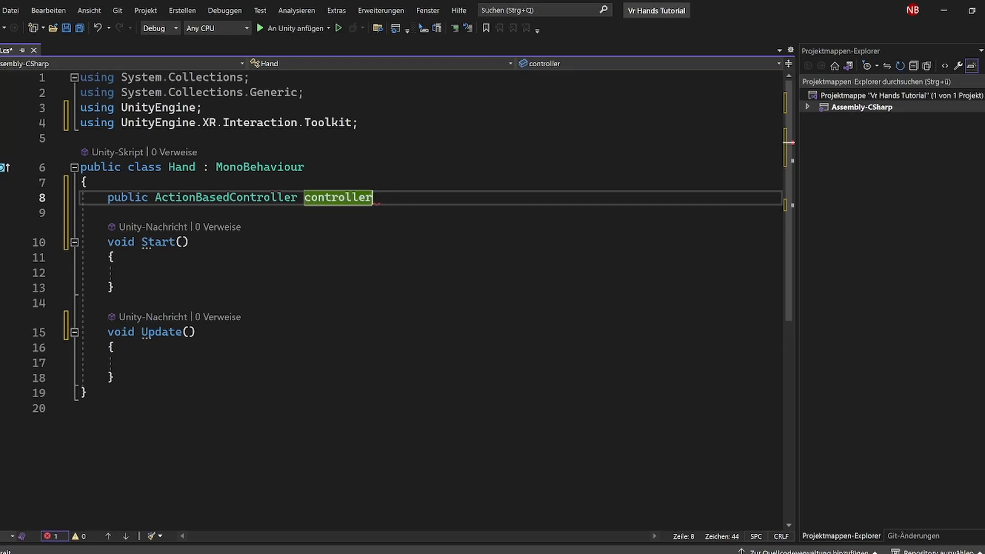
pyautogui.write(';')
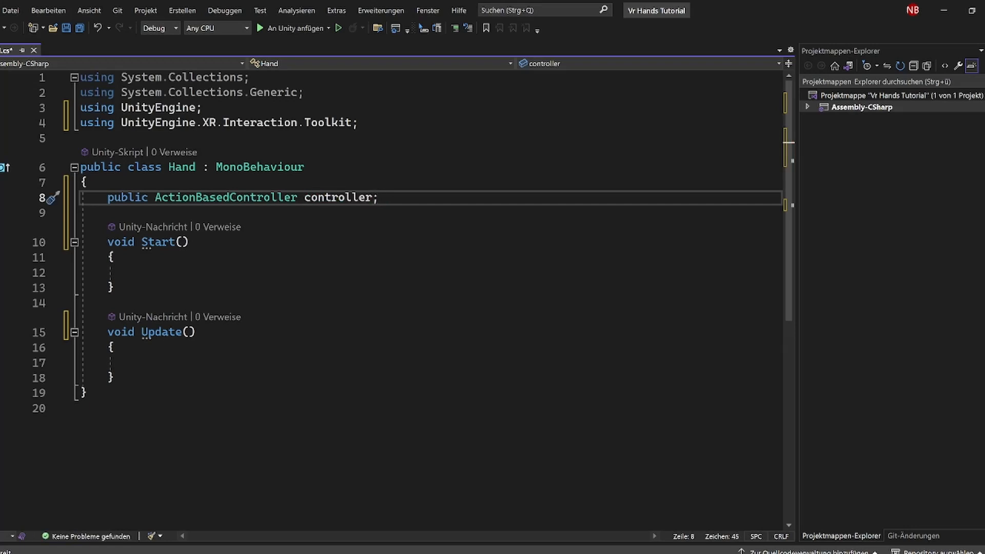
# Step: Declare a public InputActionProperty field named thumb below the controller field, importing the UnityEngine.InputSystem namespace
pyautogui.press('Return')
pyautogui.write('public')
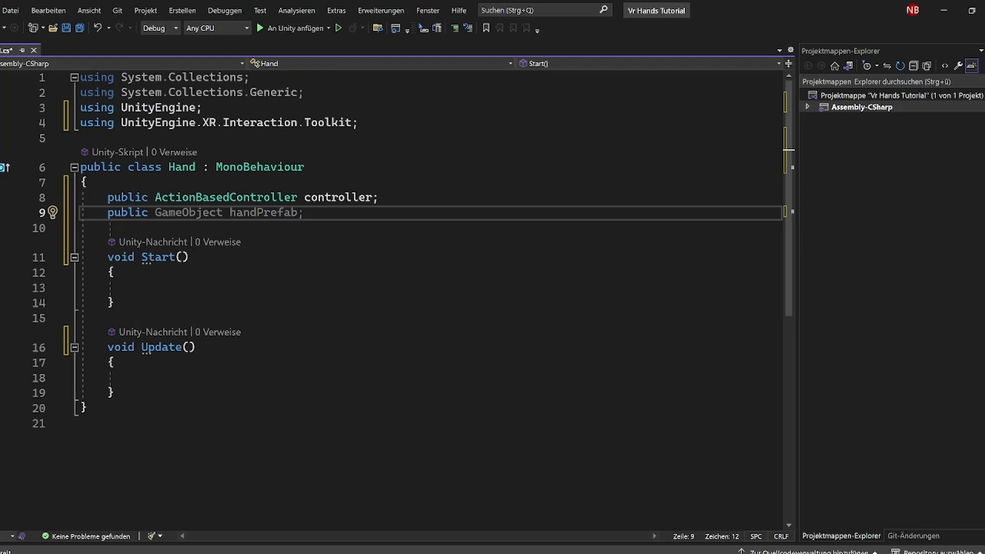
pyautogui.write('input')
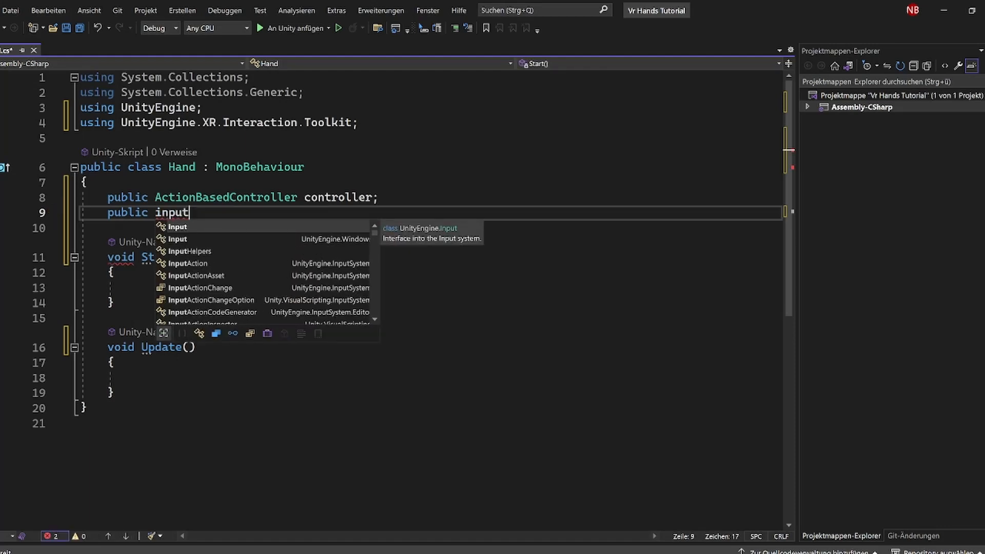
pyautogui.press('Down')
pyautogui.press('Down')
pyautogui.press('Down')
pyautogui.press('Down')
pyautogui.press('Down')
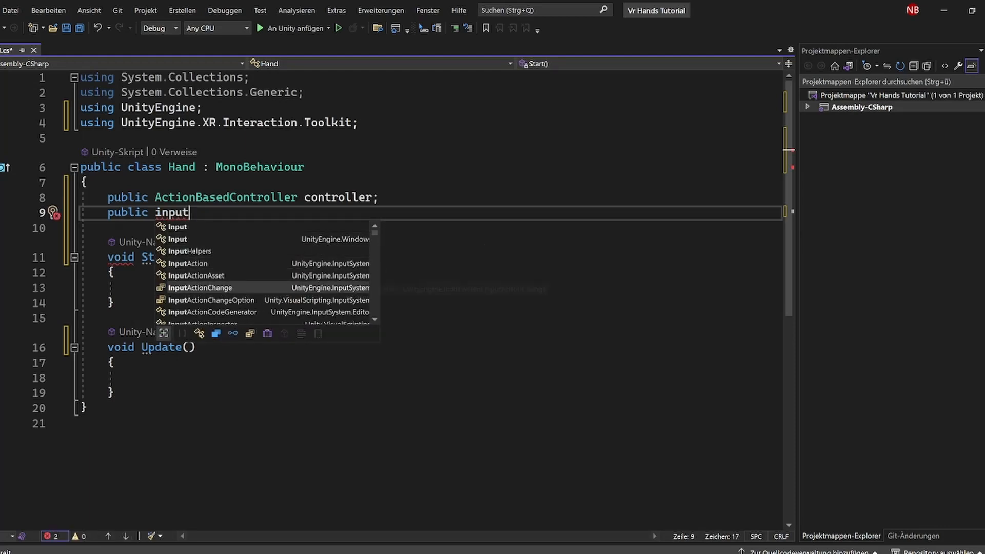
pyautogui.press('Down')
pyautogui.press('Down')
pyautogui.press('Down')
pyautogui.press('Down')
pyautogui.press('Down')
pyautogui.press('Down')
pyautogui.press('Down')
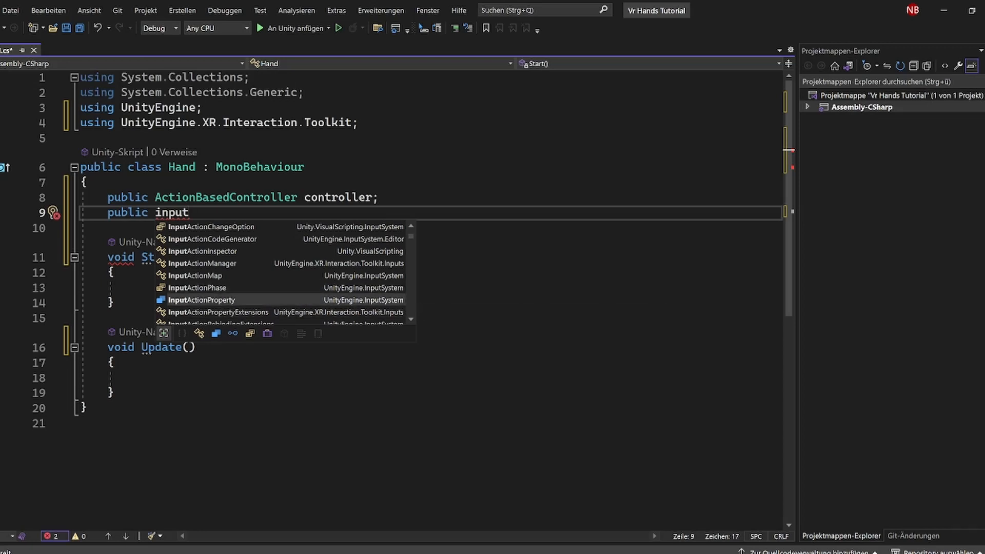
pyautogui.press('Tab')
pyautogui.write('th')
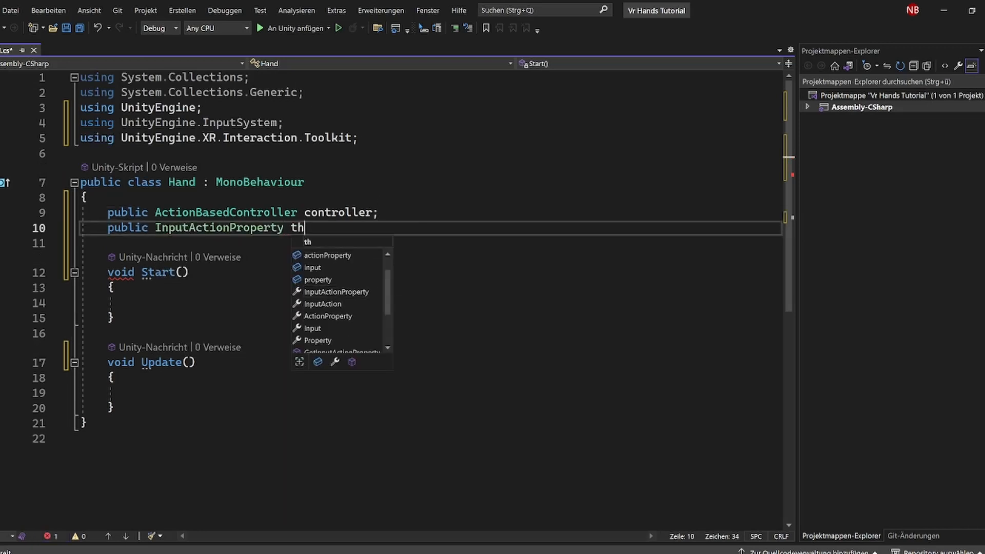
pyautogui.write('umb')
pyautogui.press('BackSpace')
pyautogui.press('BackSpace')
pyautogui.press('BackSpace')
pyautogui.press('BackSpace')
pyautogui.press('BackSpace')
pyautogui.write('thumb;')
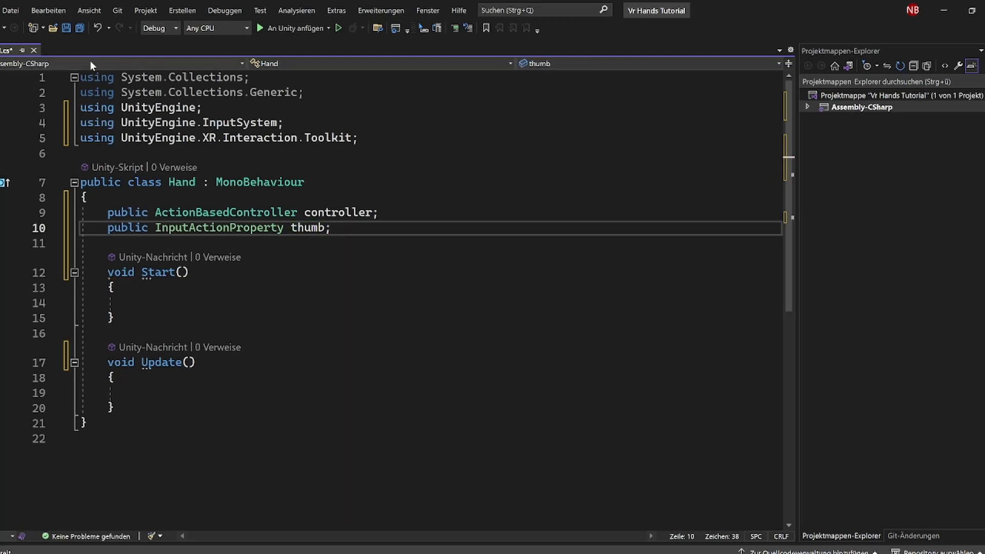
# Step: Add an empty method void Inputs() with its braces below the Update method in the Hand class
pyautogui.press('Down')
pyautogui.press('Down')
pyautogui.press('Down')
pyautogui.press('Down')
pyautogui.press('Down')
pyautogui.press('Down')
pyautogui.press('Down')
pyautogui.press('Down')
pyautogui.press('Down')
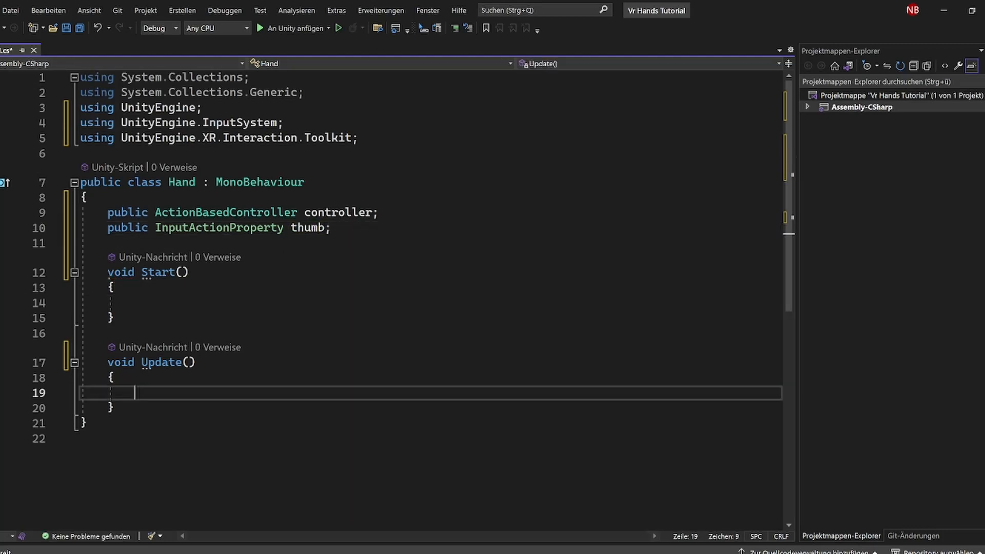
pyautogui.press('Down')
pyautogui.press('End')
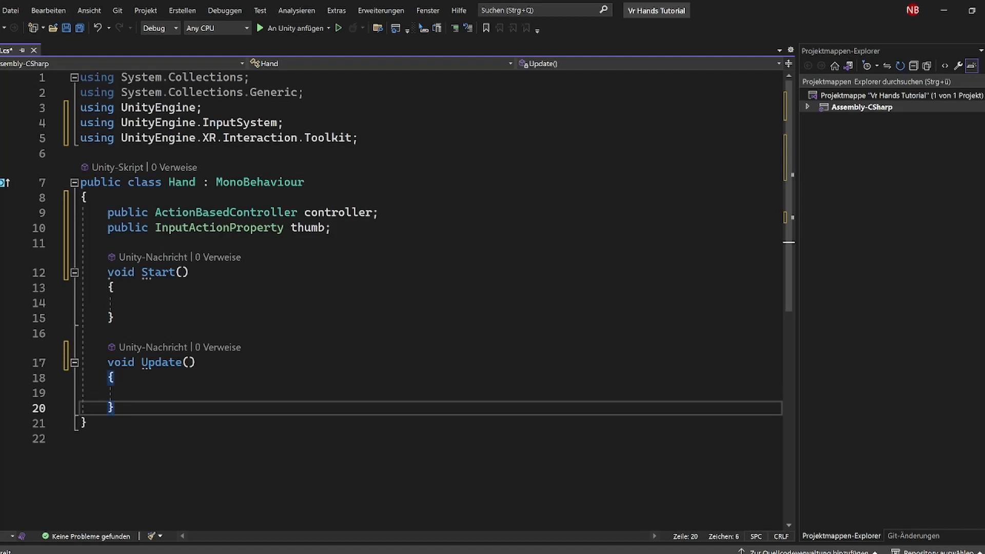
pyautogui.press('Return')
pyautogui.press('Return')
pyautogui.write('void In')
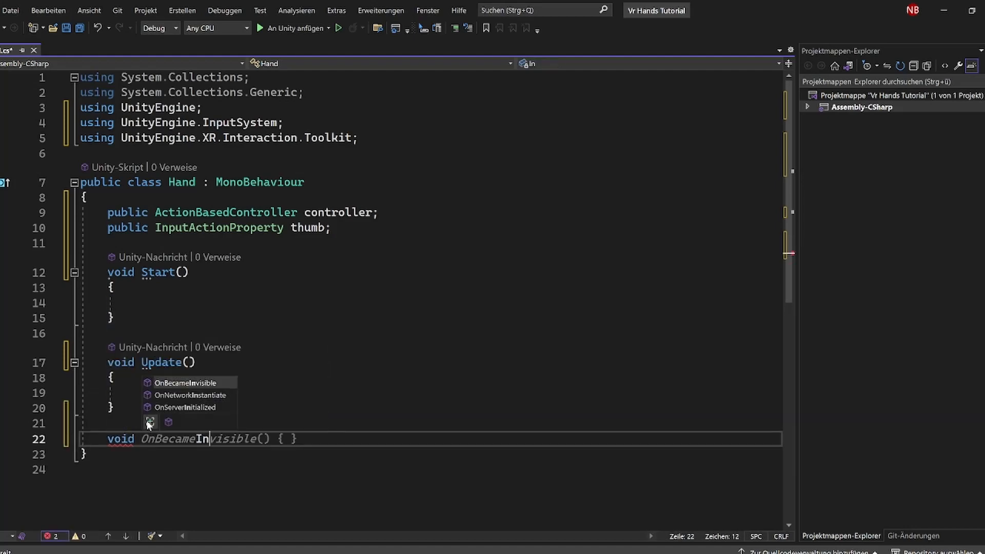
pyautogui.write('puts)=')
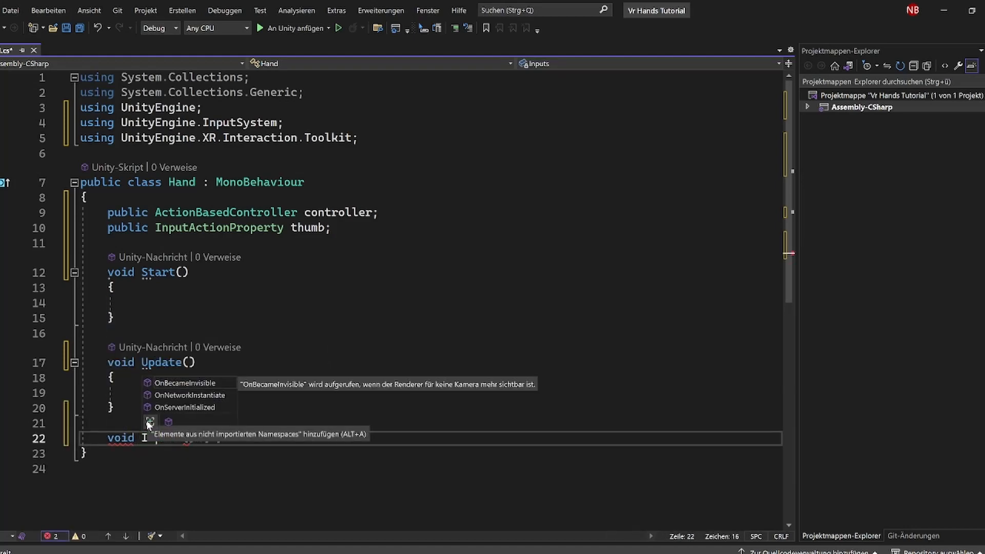
pyautogui.press('BackSpace')
pyautogui.press('BackSpace')
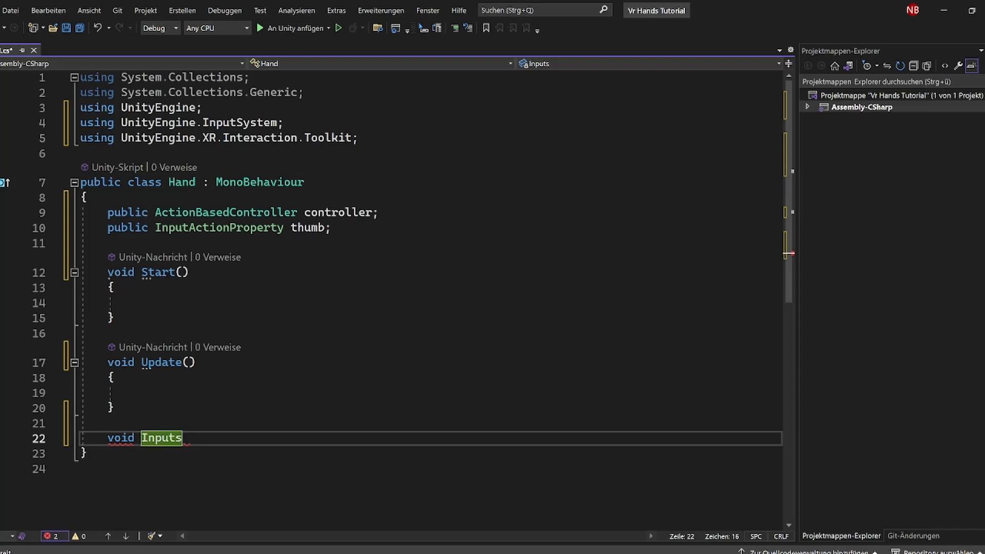
pyautogui.write('()')
pyautogui.press('Return')
pyautogui.write('{')
pyautogui.press('Return')
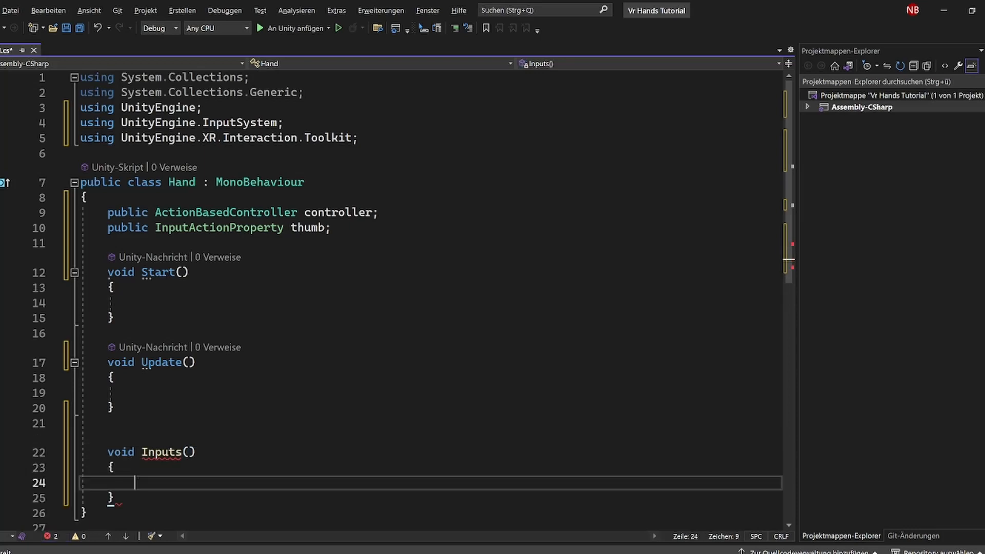
# Step: Declare a float field named targetTrigger below the thumb field, separated by a blank line
pyautogui.scroll(-1, 397, 300)
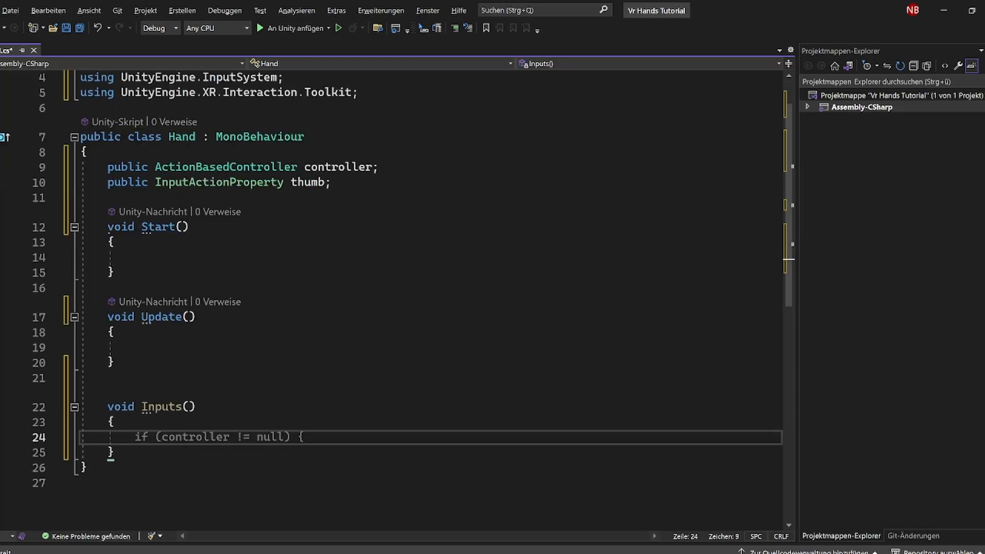
pyautogui.click(331, 182)
pyautogui.press('Return')
pyautogui.press('Return')
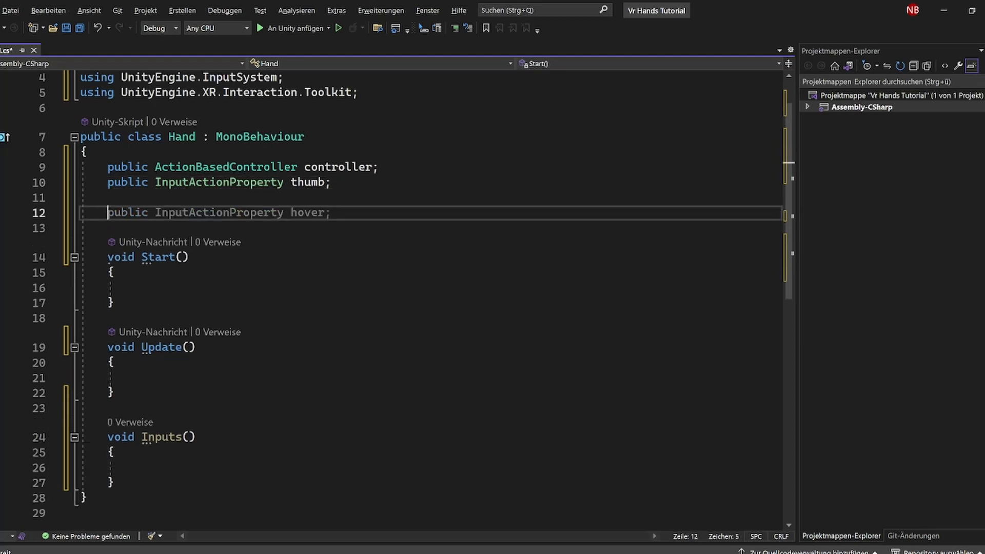
pyautogui.write('float ')
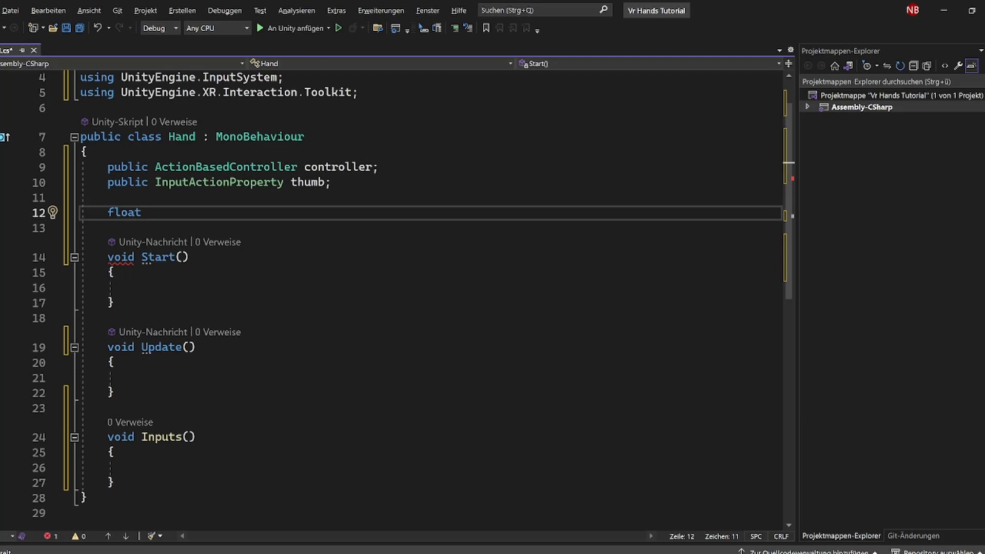
pyautogui.write('target')
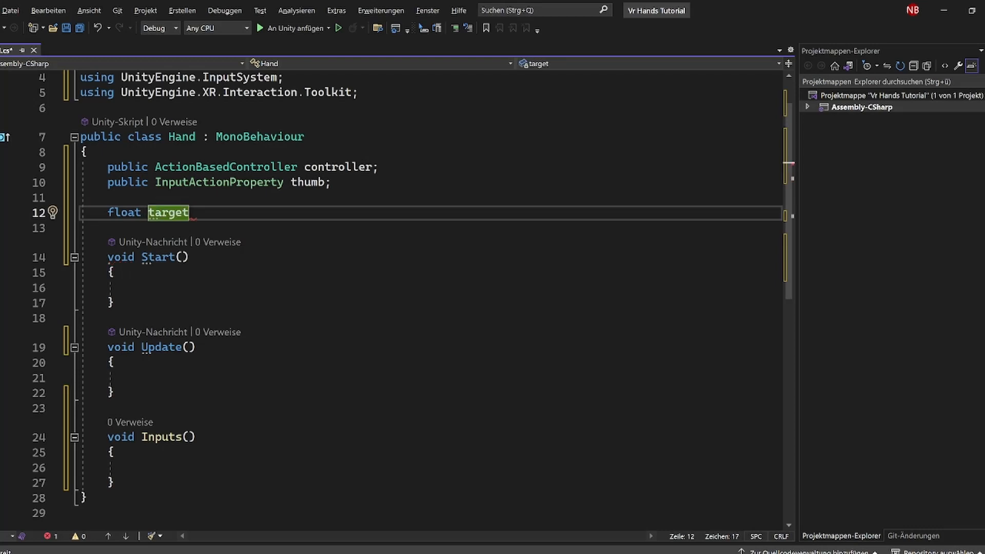
pyautogui.write('Trigger')
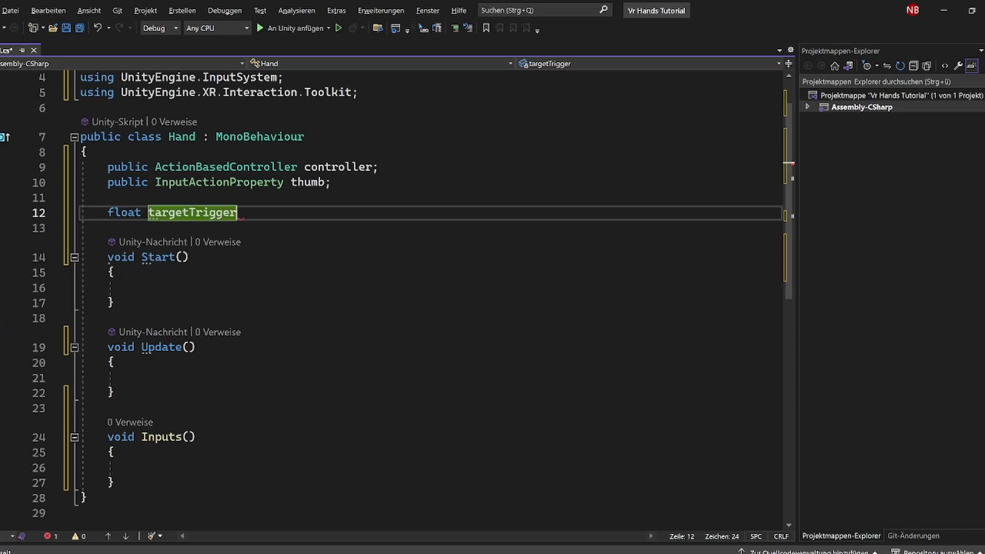
pyautogui.write(';')
# Step: Declare a float field named targetGrip below targetTrigger and save the Hand script
pyautogui.press('Return')
pyautogui.write('floa')
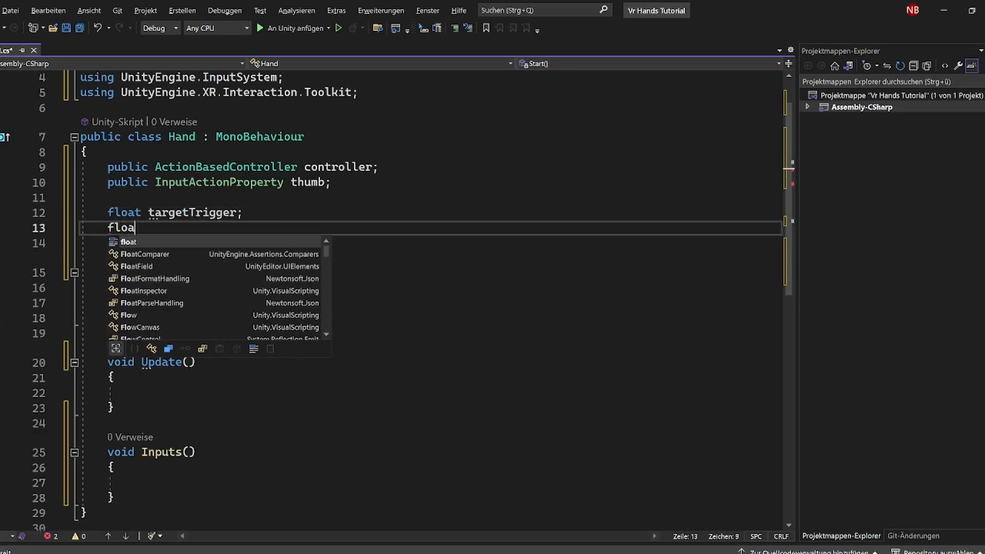
pyautogui.write('t ')
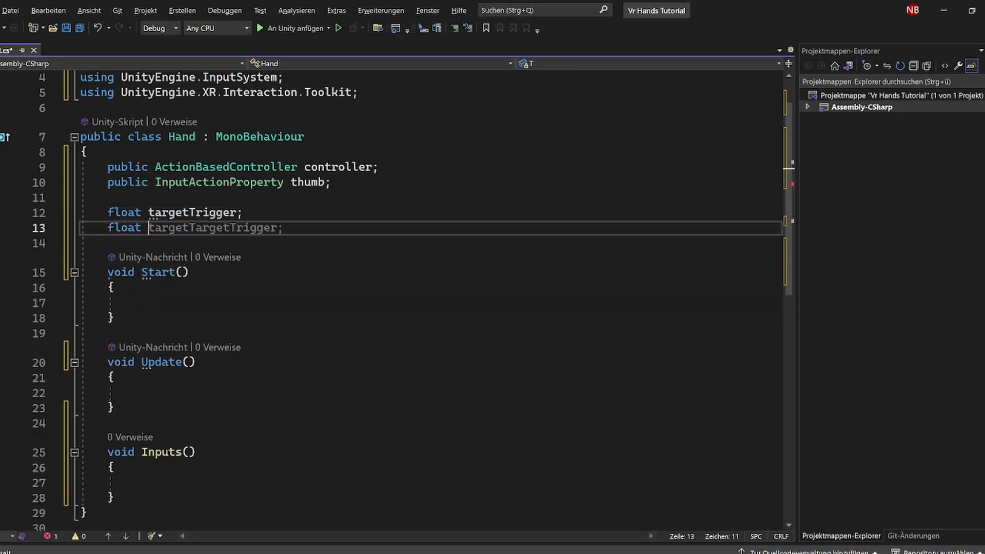
pyautogui.write('target')
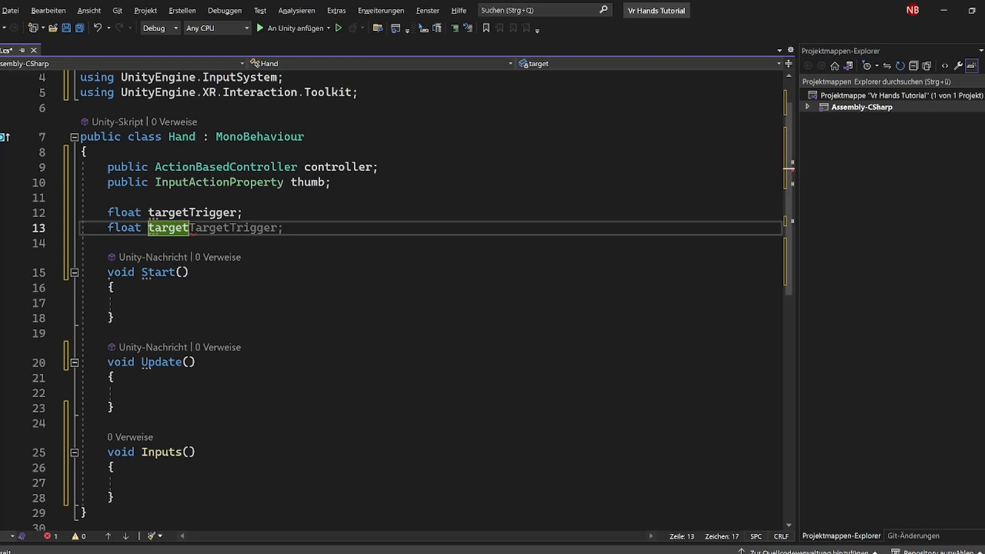
pyautogui.write('Grip;')
pyautogui.press('Return')
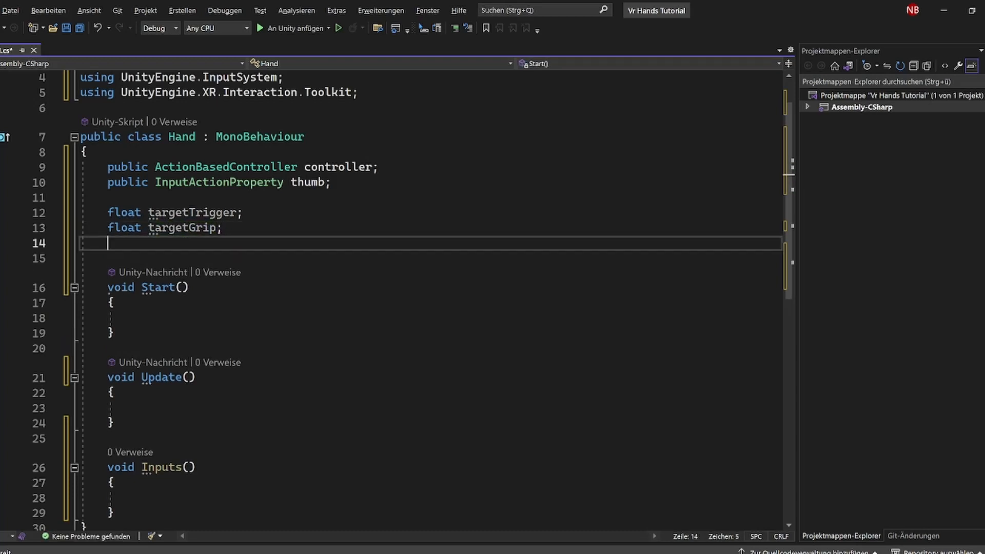
pyautogui.press('BackSpace')
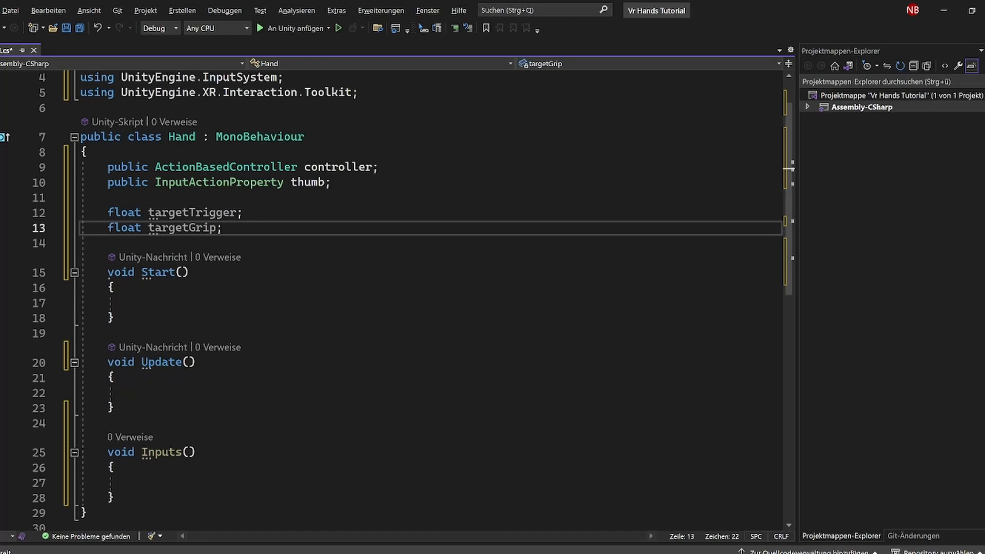
pyautogui.hotkey('ctrl', 's')
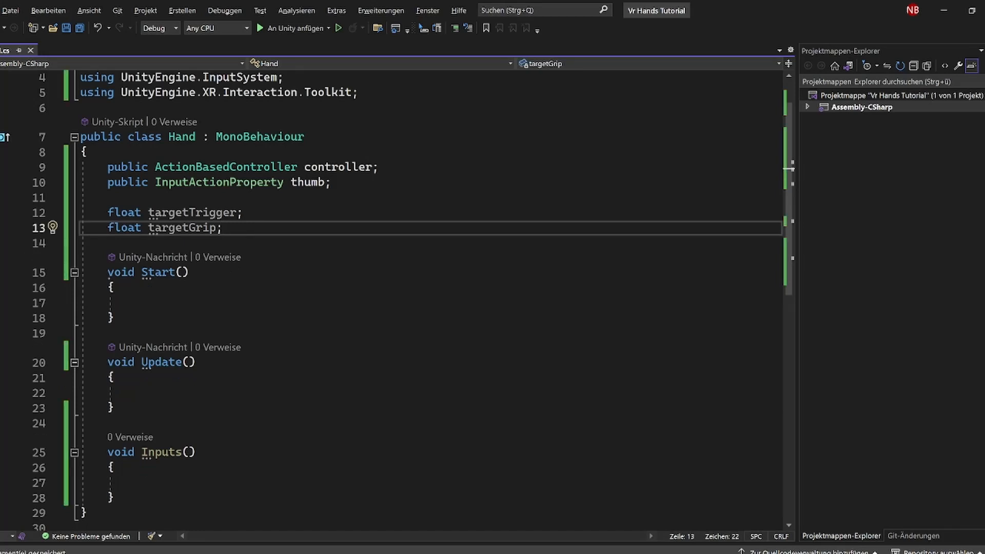
# Step: Switch to Unity and rename the Left animator controller in the Oculus Hands Prefabs folder to Hand
pyautogui.moveTo(681, 553)
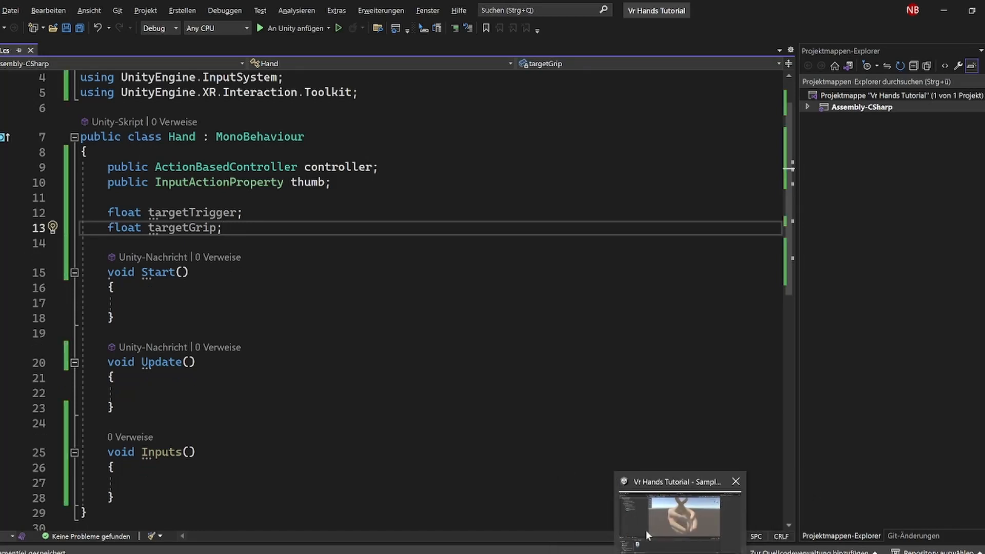
pyautogui.click(646, 530)
pyautogui.click(38, 464)
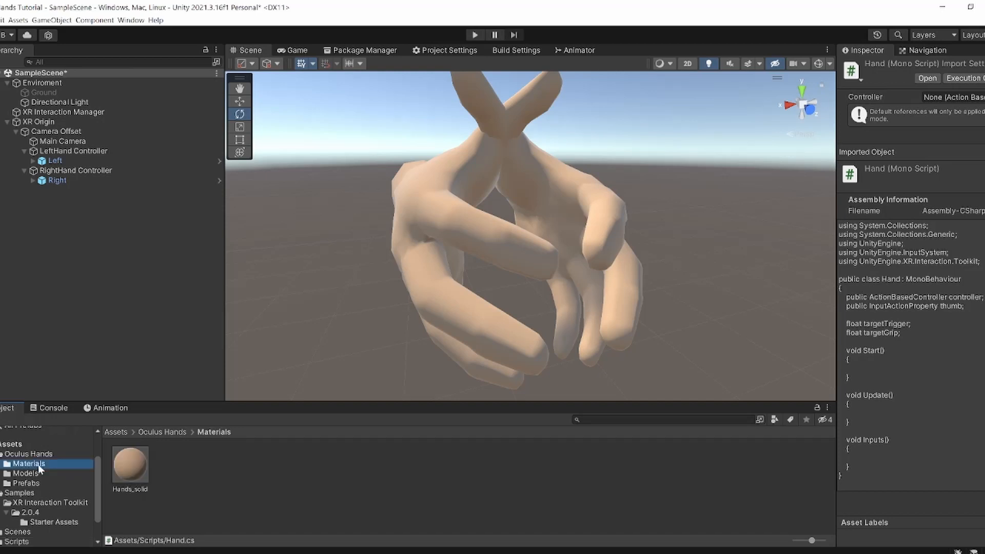
pyautogui.click(63, 484)
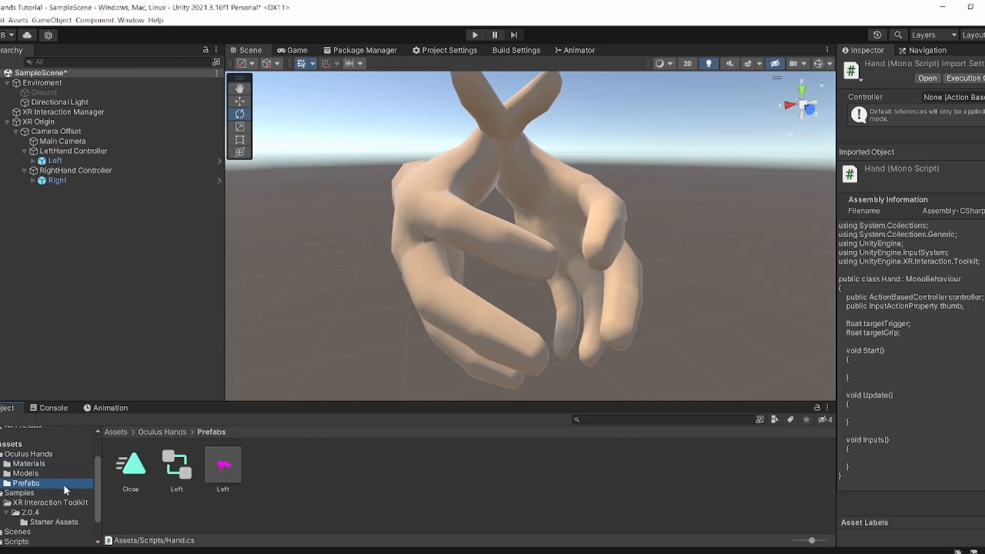
pyautogui.rightClick(183, 470)
pyautogui.click(198, 268)
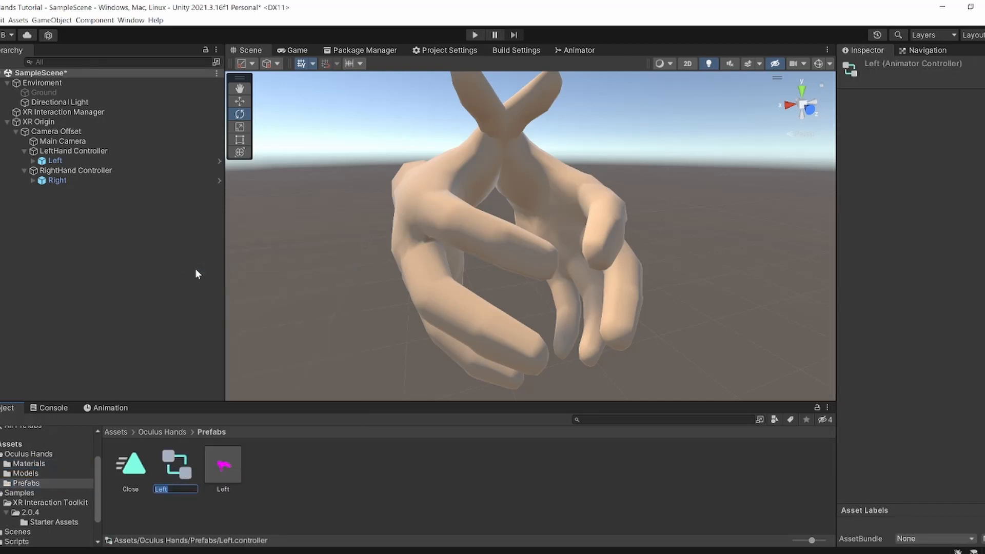
pyautogui.write('Hand')
pyautogui.press('Return')
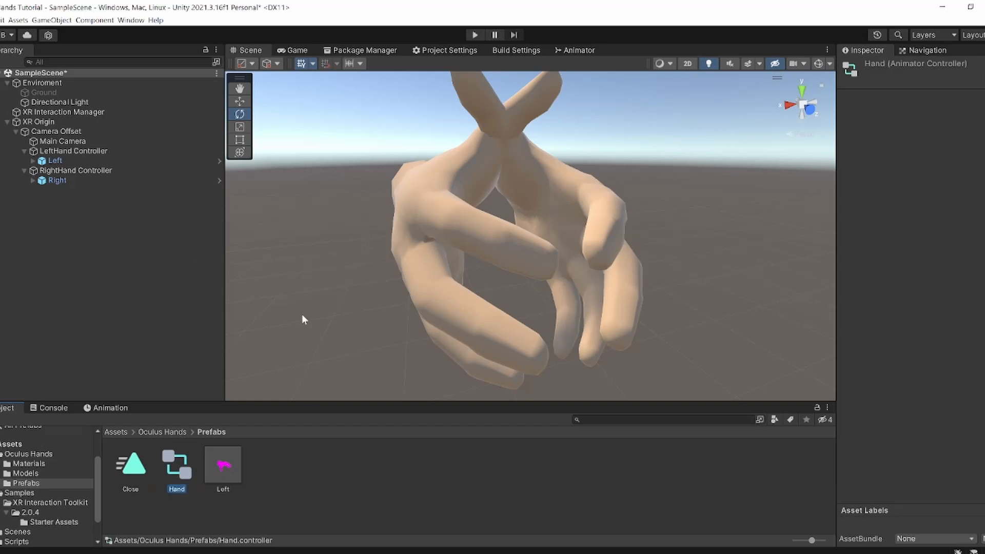
# Step: Open the Hand controller in the Animator and place the Exit node between Any State and Entry
pyautogui.doubleClick(185, 457)
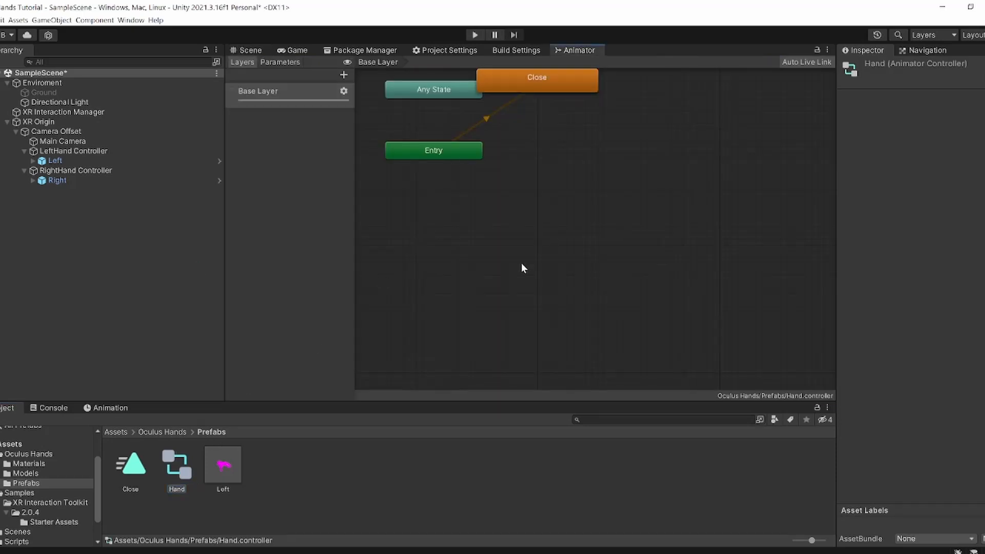
pyautogui.rightClick(521, 268)
pyautogui.moveTo(460, 145)
pyautogui.mouseDown()
pyautogui.moveTo(476, 181)
pyautogui.moveTo(452, 134)
pyautogui.mouseUp()
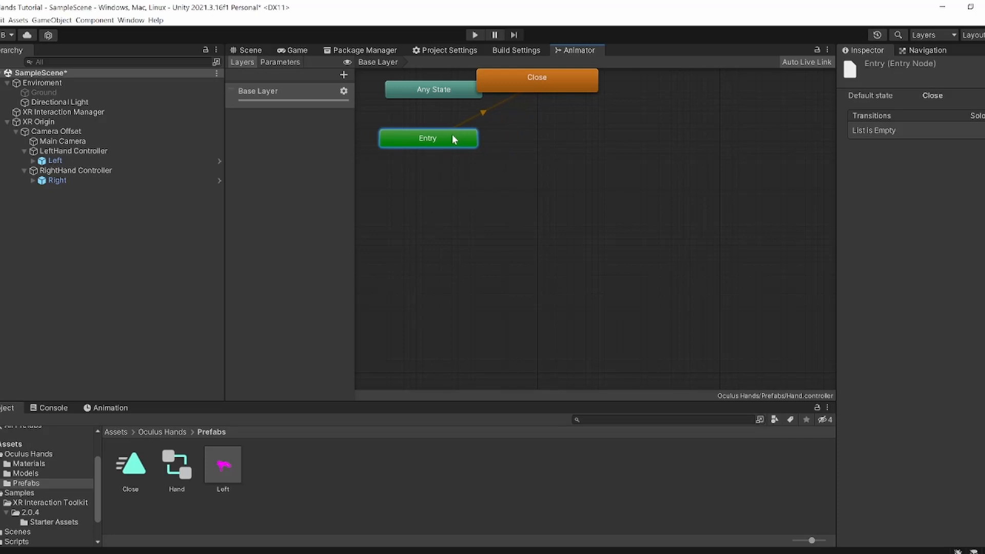
pyautogui.moveTo(513, 125); pyautogui.dragTo(503, 215, button='middle')
pyautogui.click(513, 176)
pyautogui.moveTo(653, 201); pyautogui.dragTo(694, 240, button='middle')
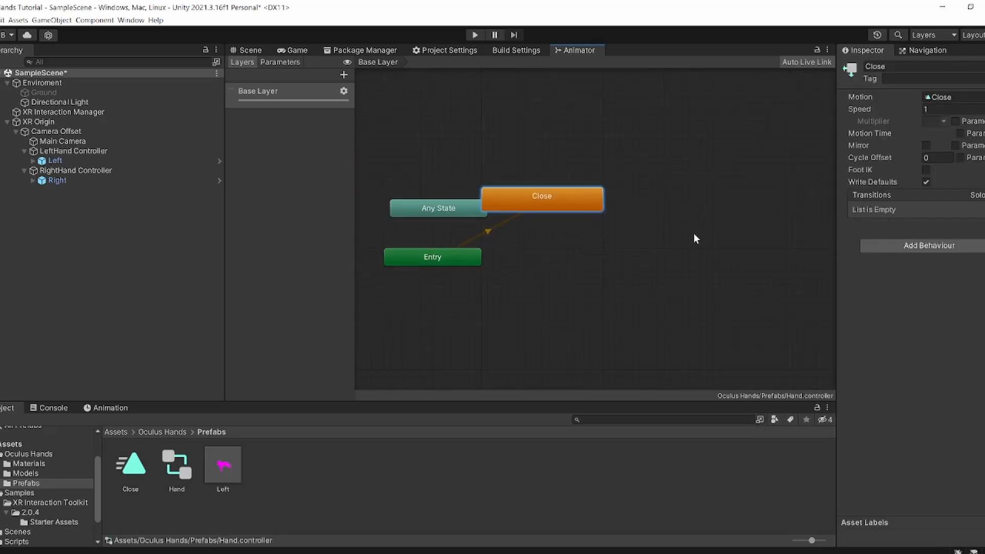
pyautogui.scroll(-2, 764, 257)
pyautogui.moveTo(812, 257); pyautogui.dragTo(421, 228)
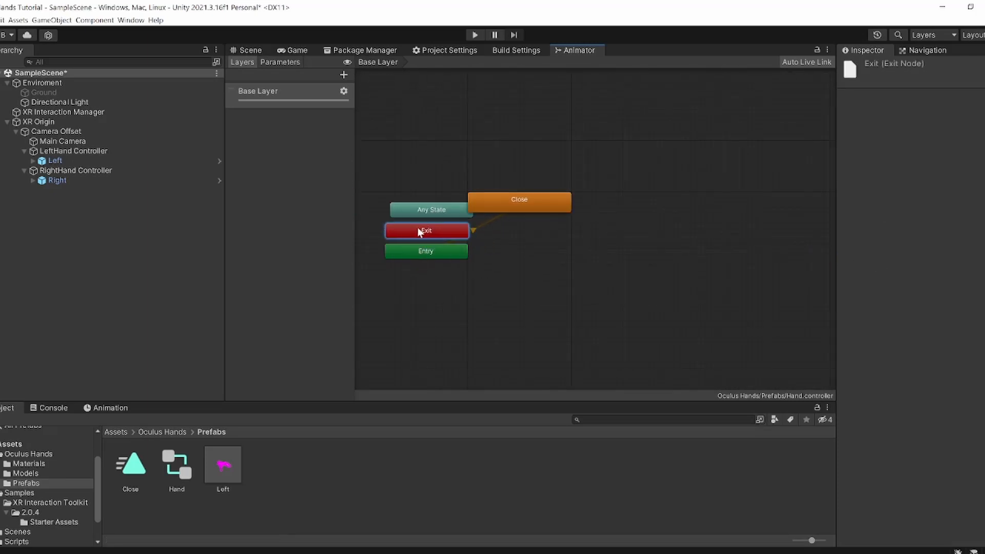
# Step: Align the Any State node above Exit and delete the Close state from the Base Layer
pyautogui.click(420, 209)
pyautogui.click(522, 201)
pyautogui.press('Delete')
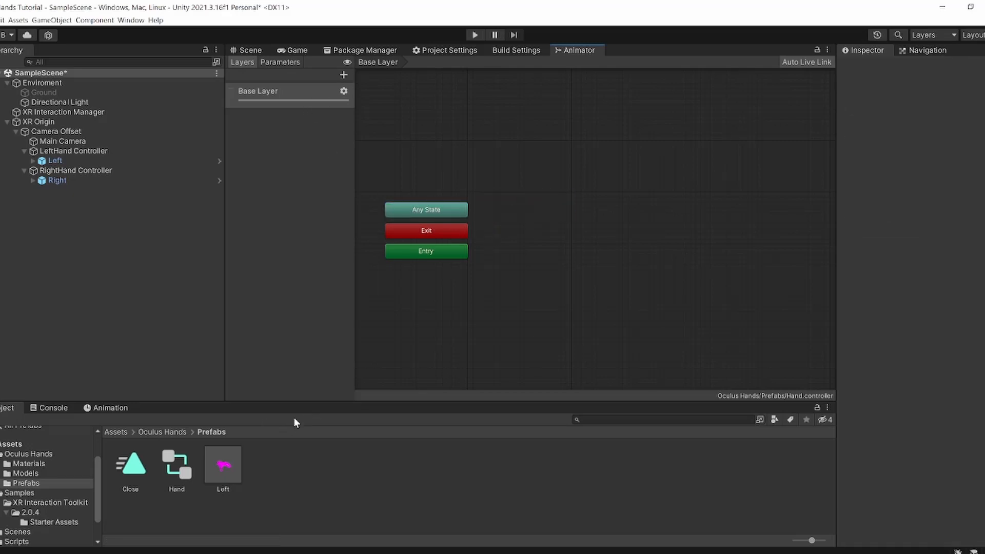
# Step: Create an avatar mask named Trigger in the Prefabs folder
pyautogui.rightClick(309, 452)
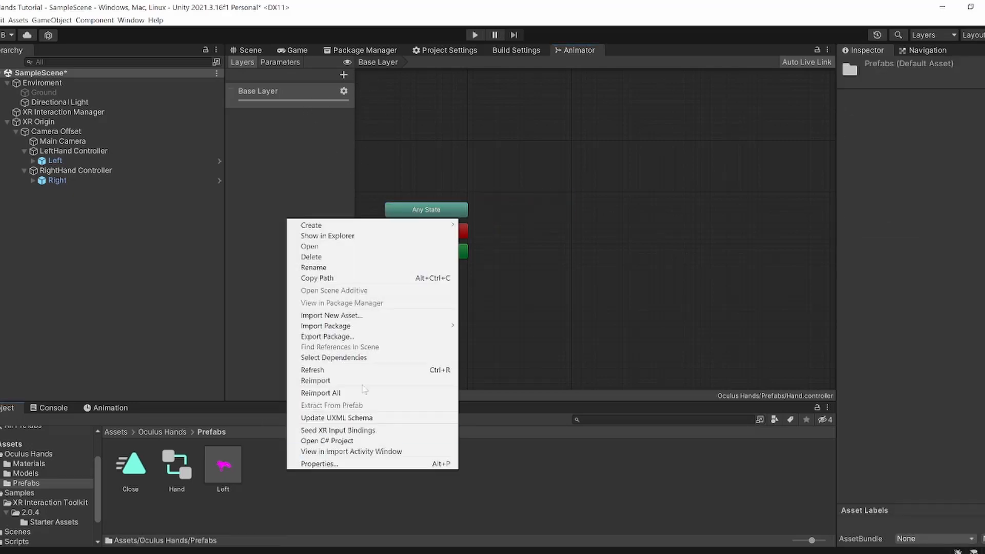
pyautogui.moveTo(399, 225)
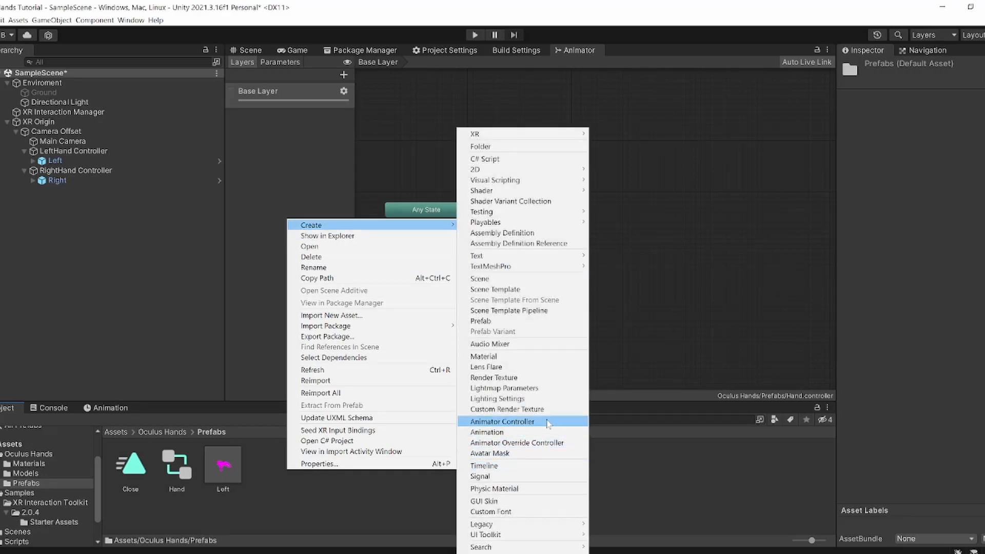
pyautogui.click(550, 453)
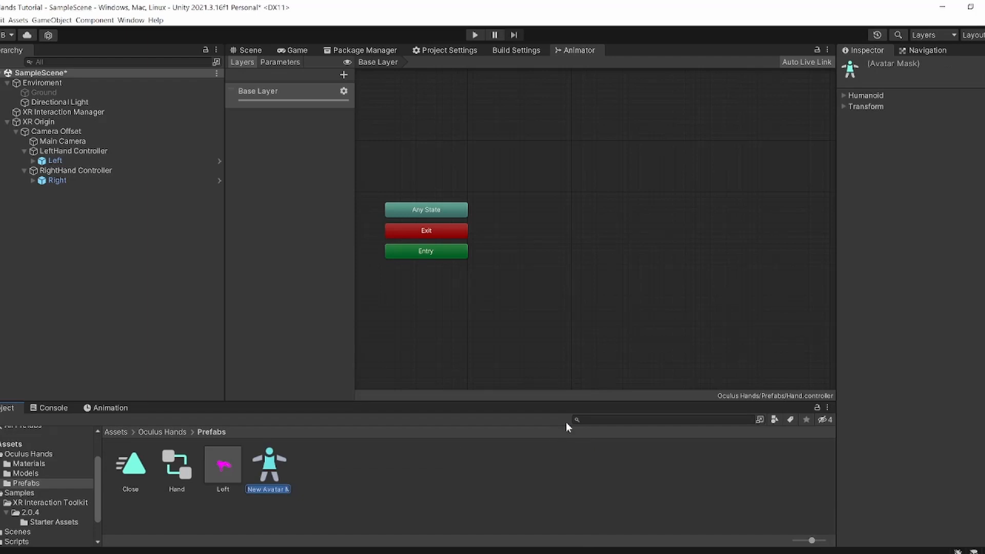
pyautogui.press('BackSpace')
pyautogui.write('Trigger')
pyautogui.press('Return')
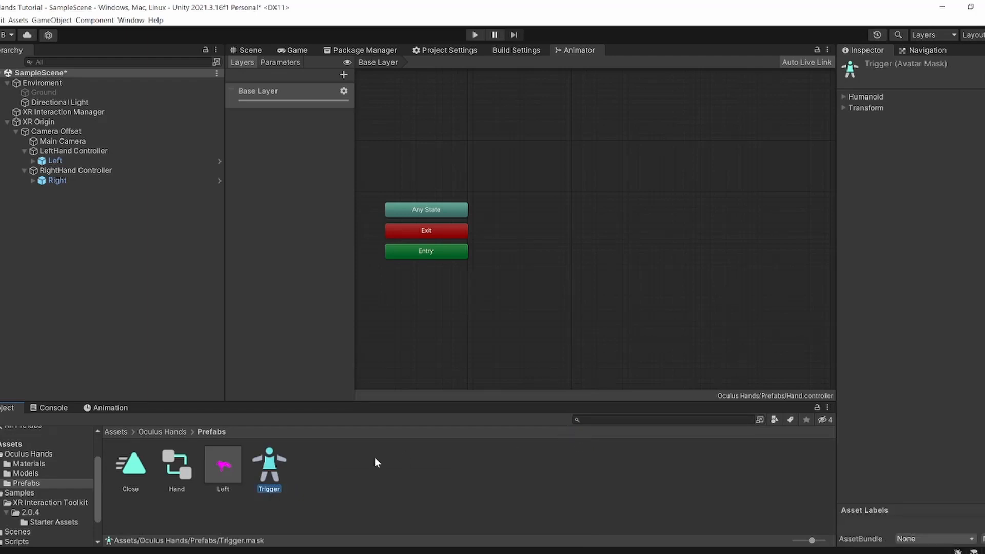
# Step: Duplicate the Trigger avatar mask and rename the copy to Grip
pyautogui.hotkey('ctrl', 'd')
pyautogui.rightClick(263, 469)
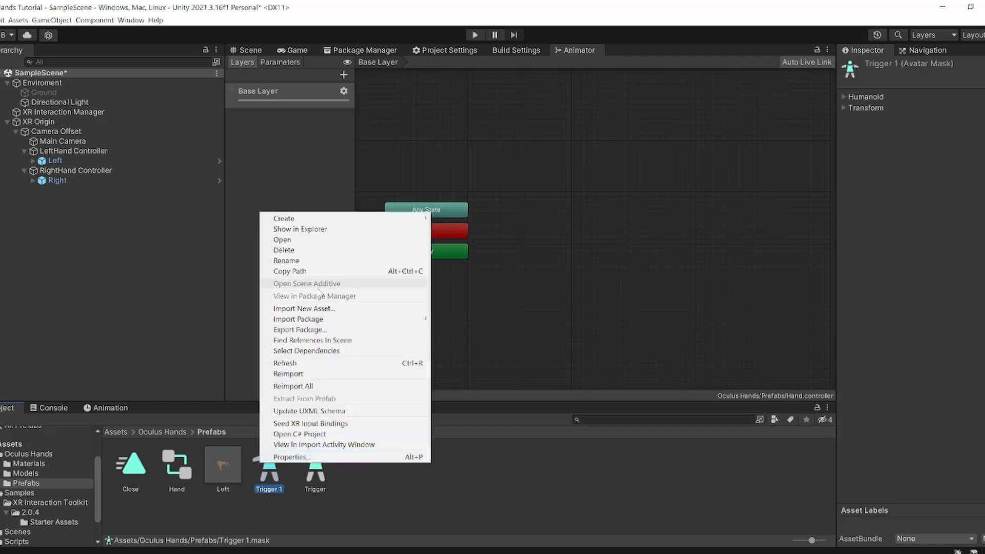
pyautogui.click(307, 261)
pyautogui.write('Grip')
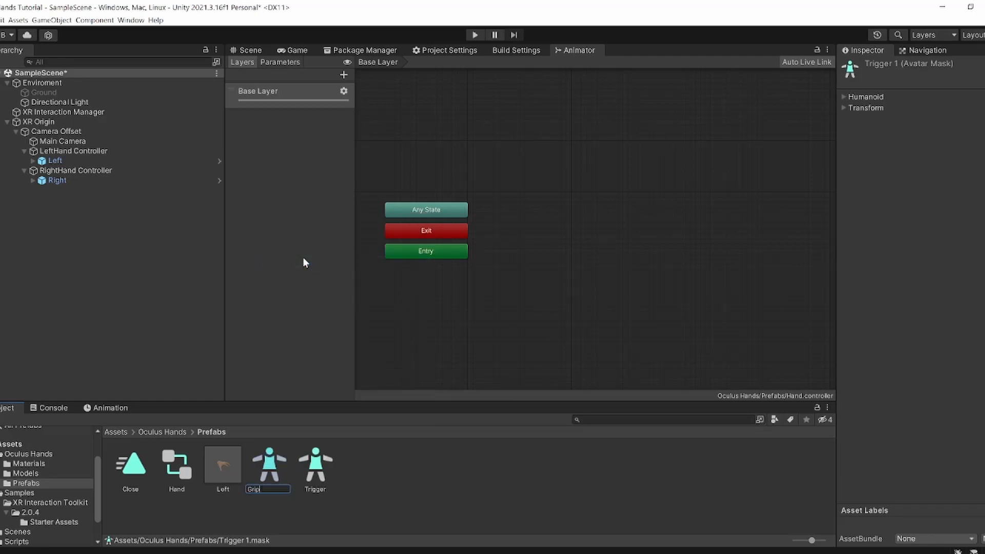
pyautogui.press('Return')
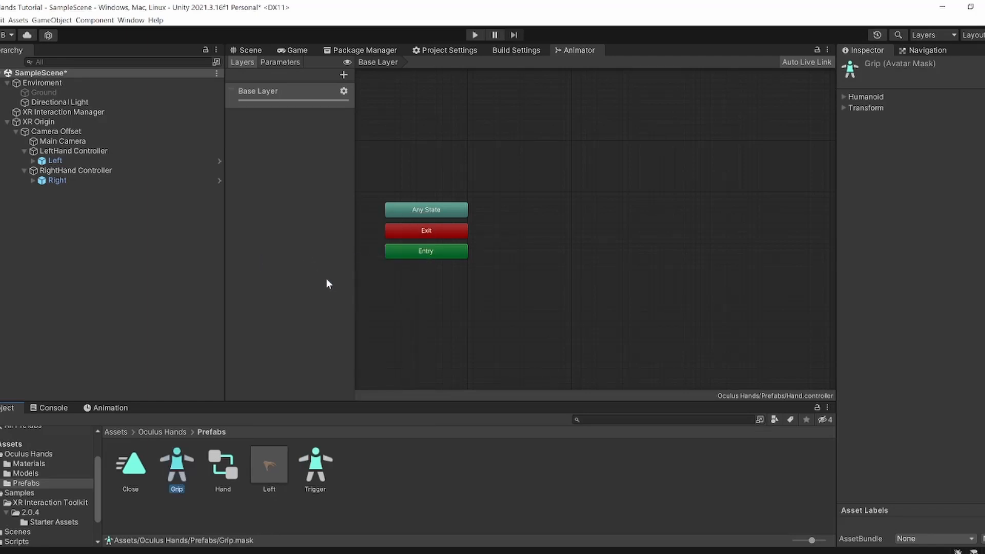
# Step: Duplicate the Grip avatar mask and rename the copy to Thumb
pyautogui.hotkey('ctrl', 'd')
pyautogui.rightClick(176, 465)
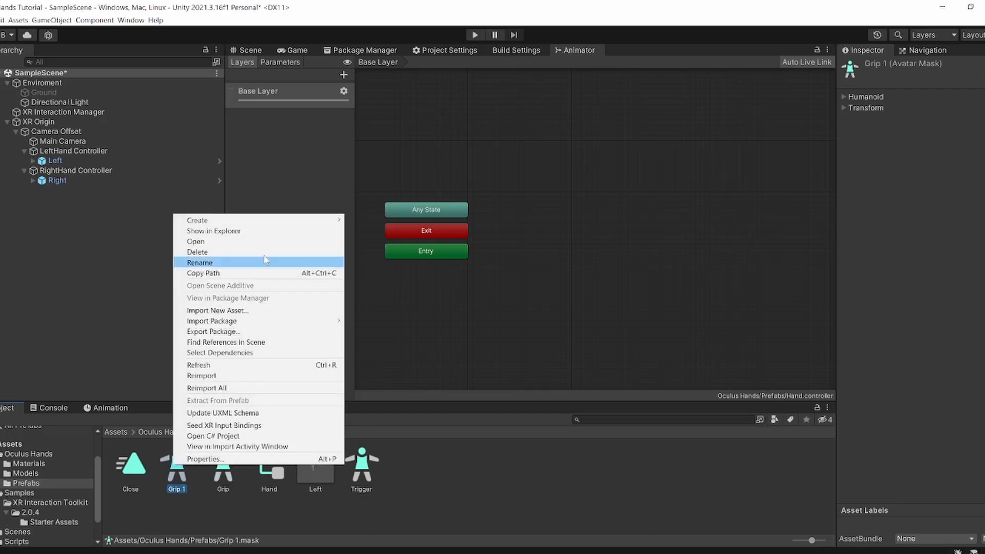
pyautogui.click(264, 261)
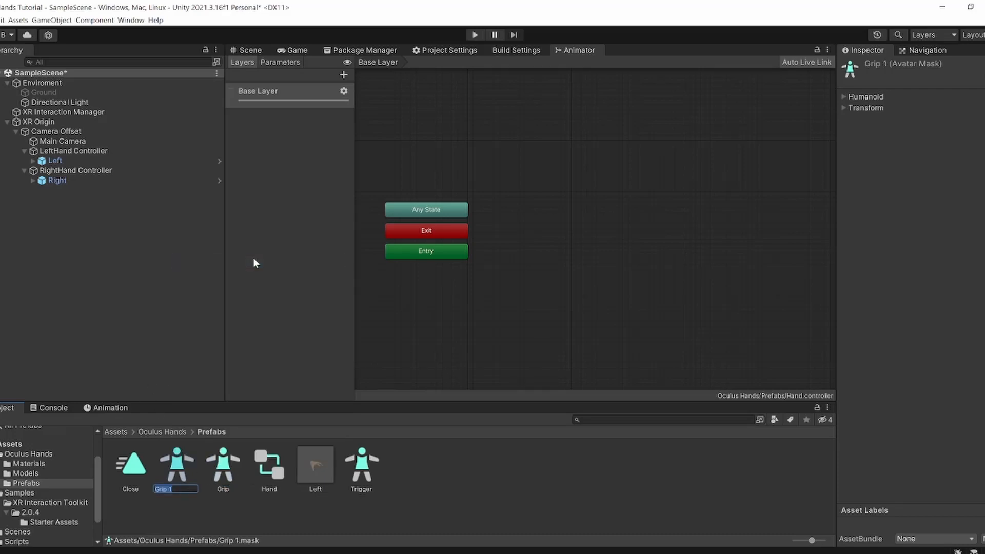
pyautogui.press('BackSpace')
pyautogui.write('Thumb')
pyautogui.press('Return')
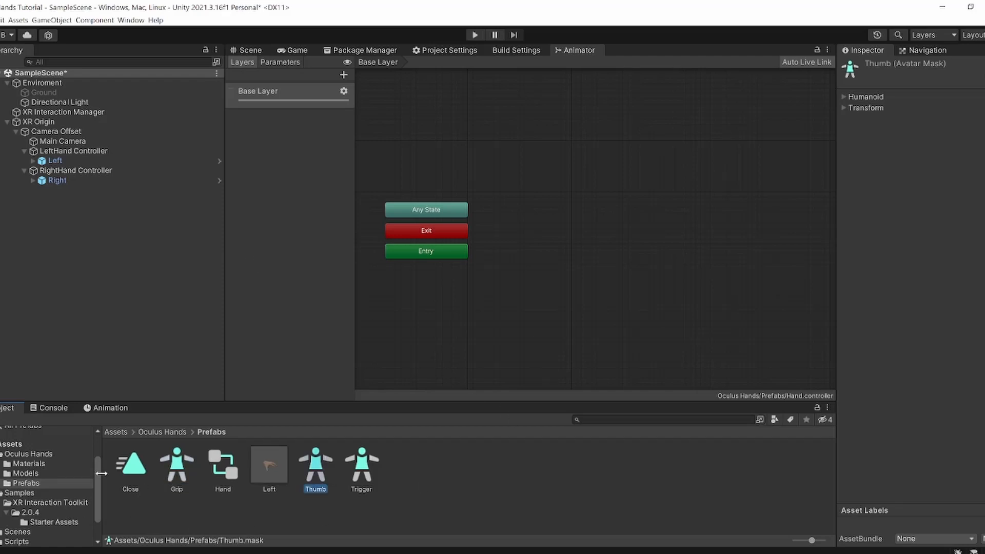
# Step: Delete the left-hand model l_hand_skeletal_lowres from the Models folder
pyautogui.click(30, 473)
pyautogui.click(131, 472)
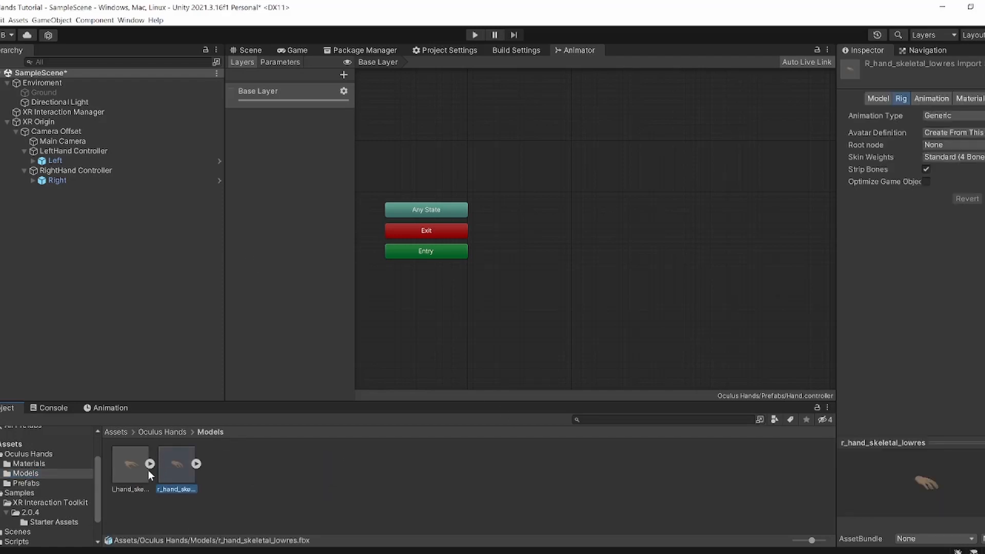
pyautogui.press('Delete')
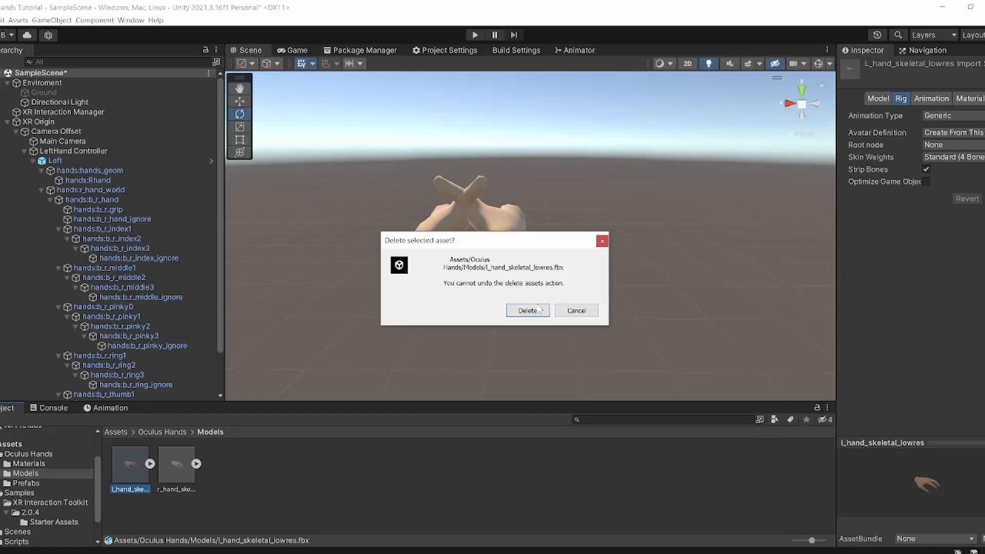
pyautogui.click(539, 309)
# Step: Set the Avatar Definition of the r_hand_skeletal_lowres rig to Create From This Model
pyautogui.click(128, 476)
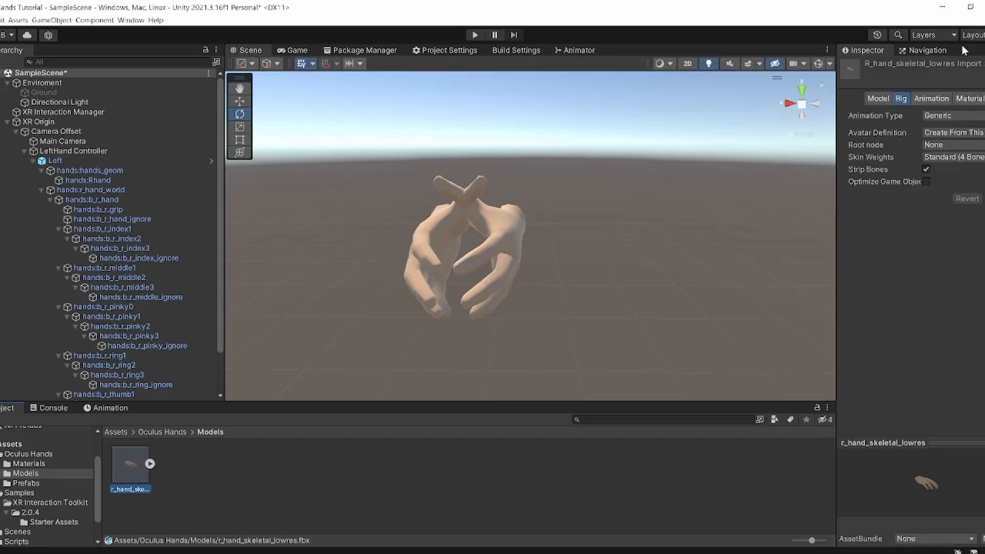
pyautogui.click(946, 133)
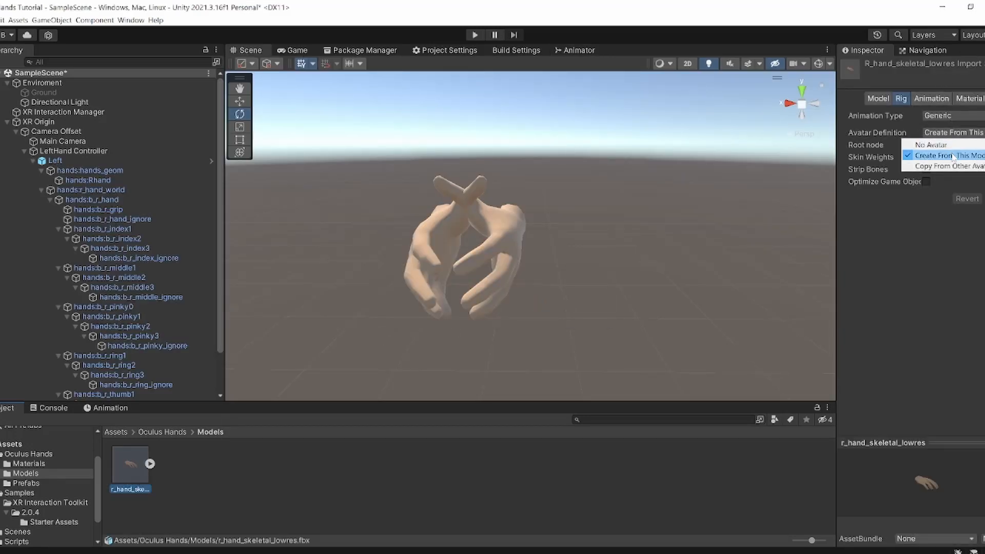
pyautogui.click(954, 155)
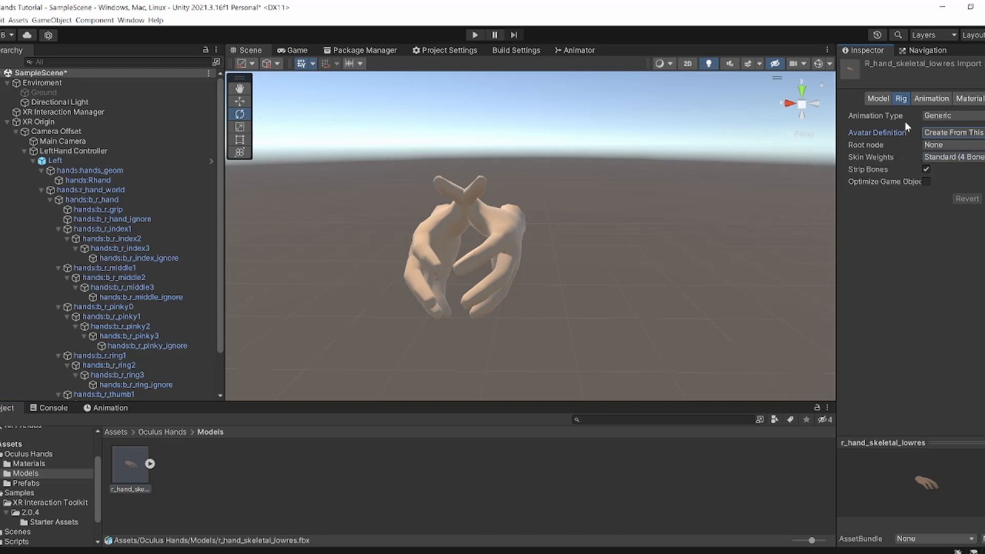
# Step: Assign the right-hand model's avatar as the Trigger mask's skeleton source and import the skeleton
pyautogui.click(50, 482)
pyautogui.click(312, 476)
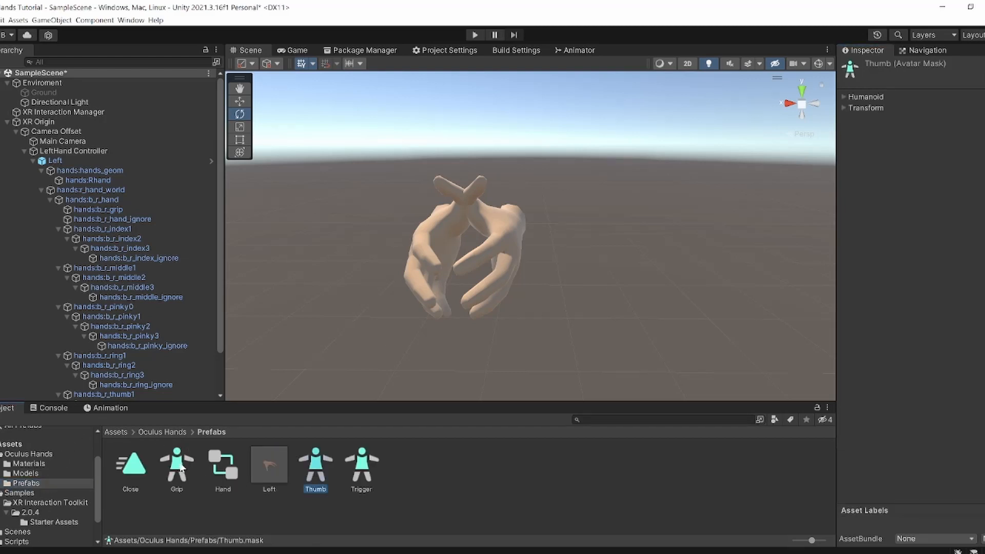
pyautogui.click(176, 467)
pyautogui.click(361, 467)
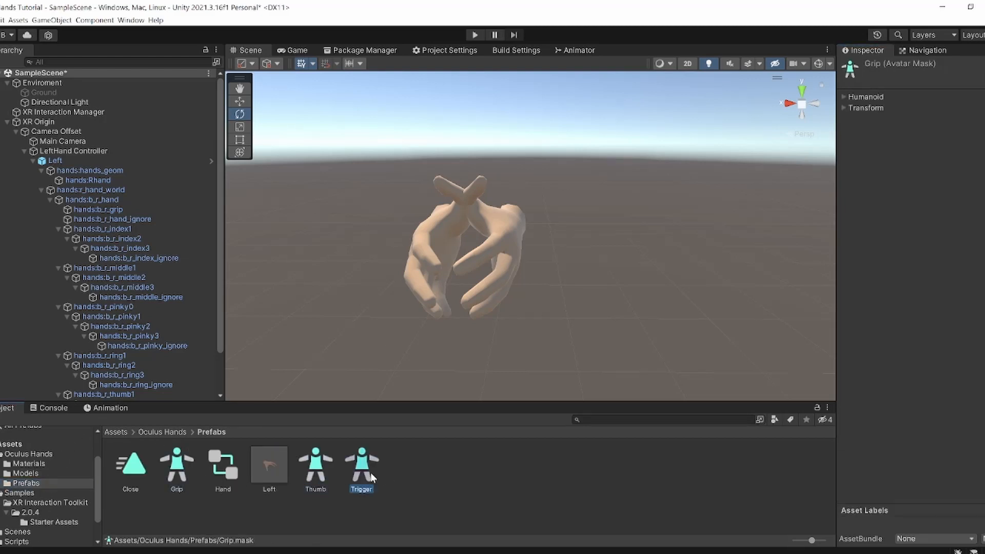
pyautogui.click(866, 107)
pyautogui.click(977, 133)
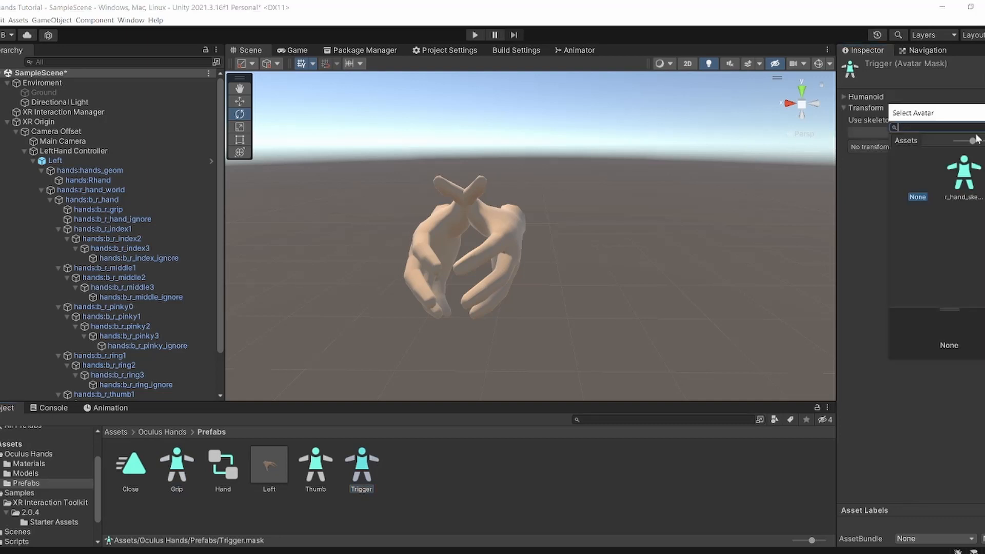
pyautogui.doubleClick(961, 172)
pyautogui.click(929, 132)
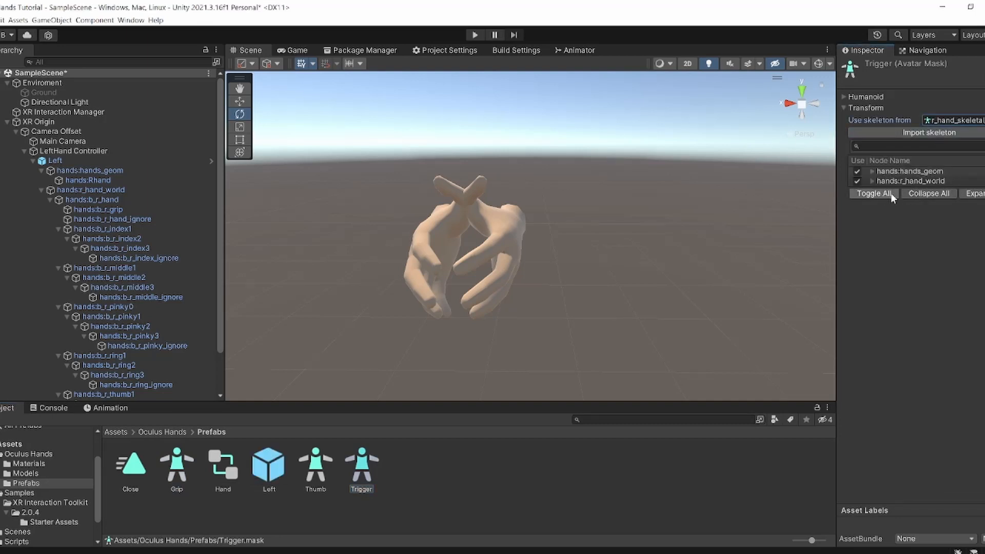
# Step: Expand the Trigger mask's bone hierarchy and include only hands:b_r_index1 with all its child bones
pyautogui.click(974, 193)
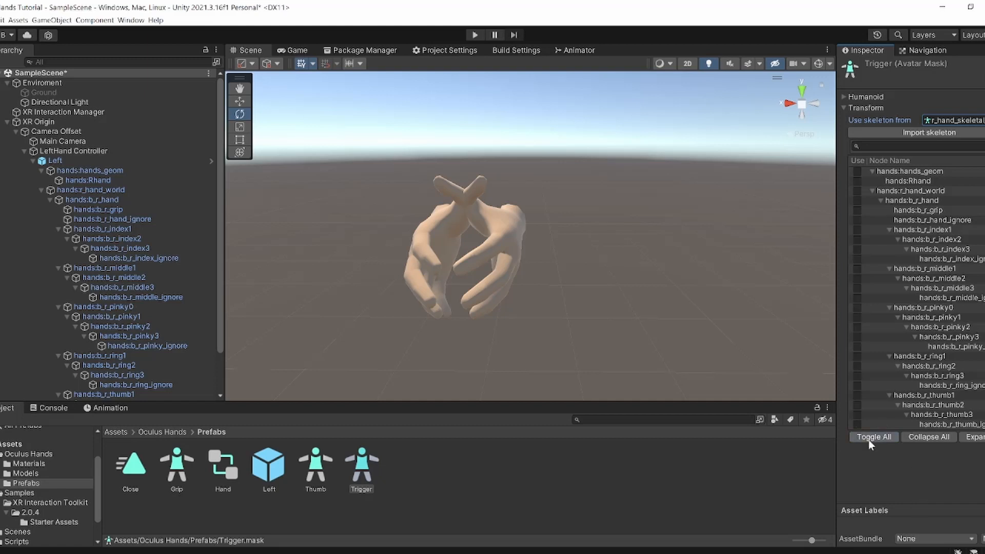
pyautogui.keyDown('alt'); pyautogui.click(858, 229); pyautogui.keyUp('alt')
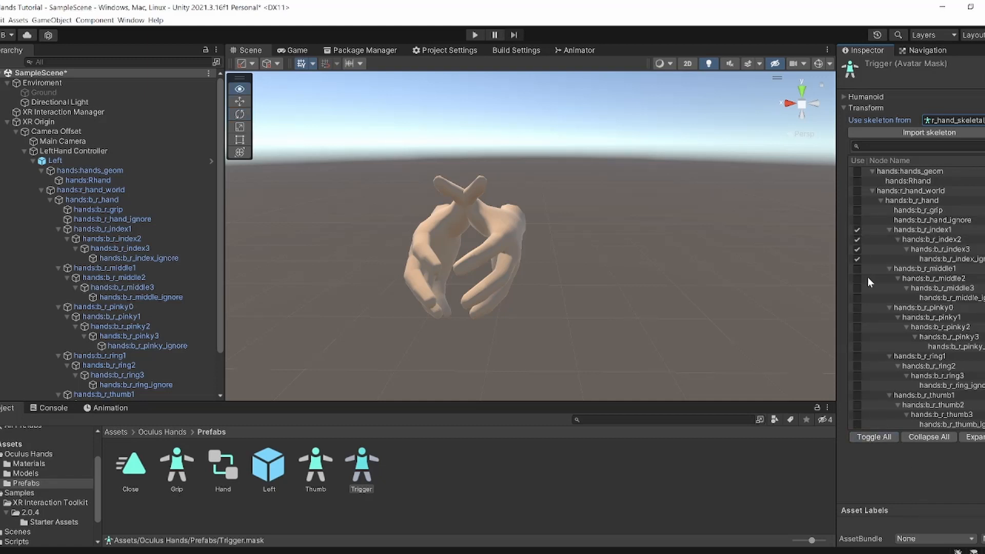
pyautogui.keyDown('alt'); pyautogui.click(858, 232); pyautogui.keyUp('alt')
pyautogui.keyDown('alt'); pyautogui.click(857, 229); pyautogui.keyUp('alt')
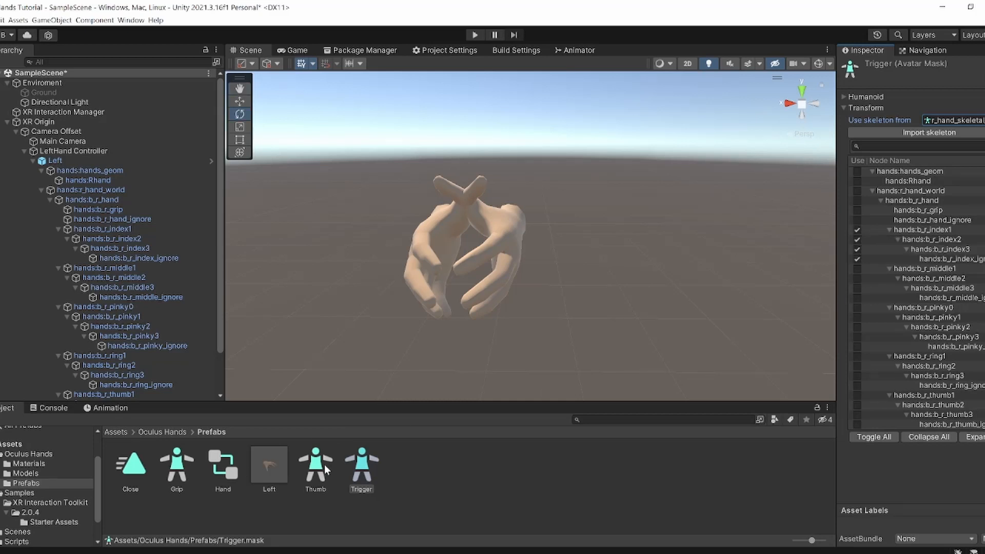
# Step: Import the right-hand skeleton into the Grip mask and include only the middle, pinky and ring finger bones
pyautogui.click(183, 469)
pyautogui.click(875, 109)
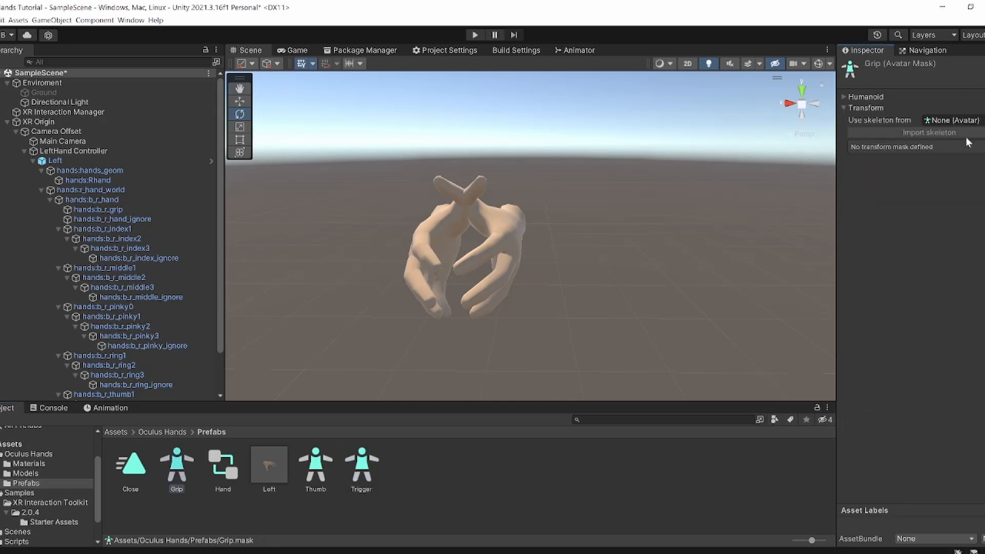
pyautogui.click(984, 121)
pyautogui.doubleClick(962, 159)
pyautogui.click(931, 134)
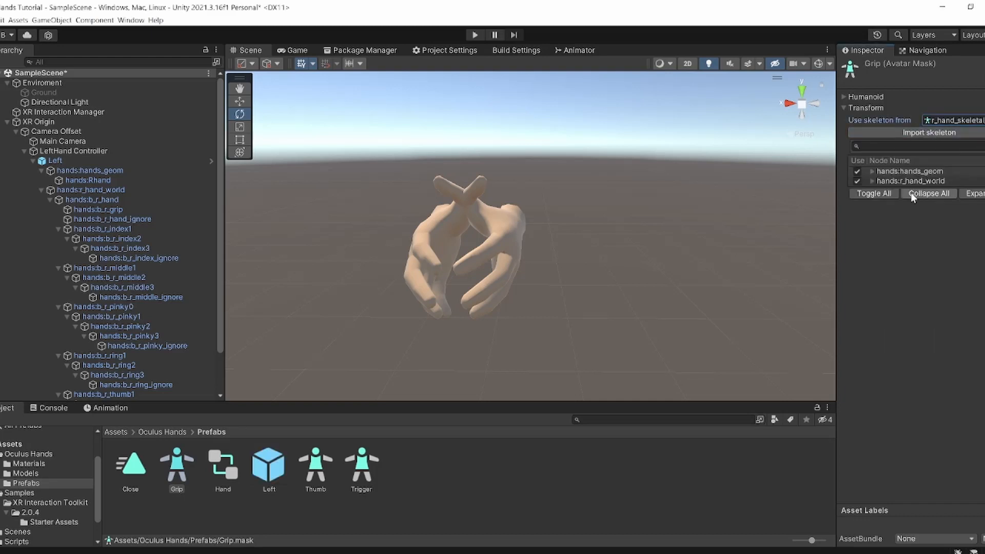
pyautogui.click(967, 193)
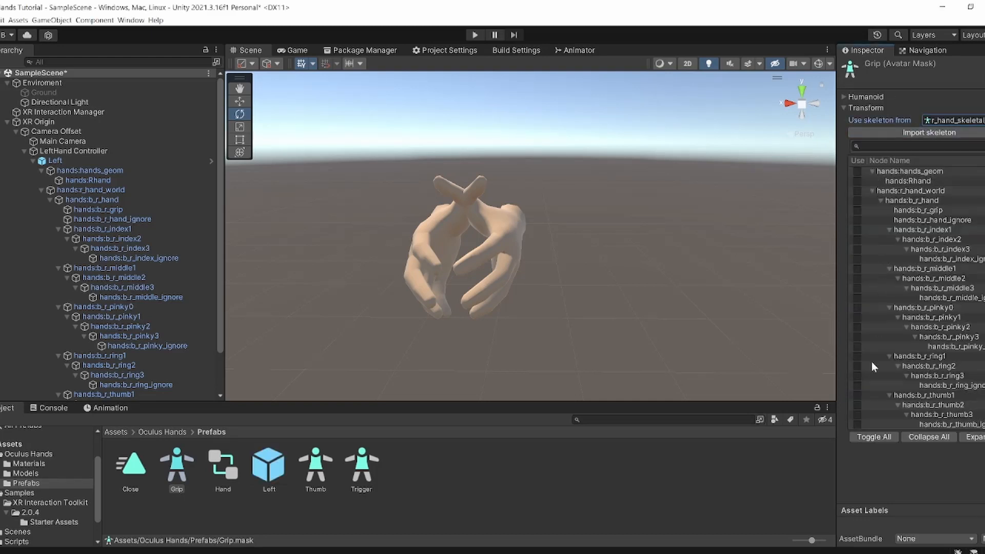
pyautogui.press('alt')
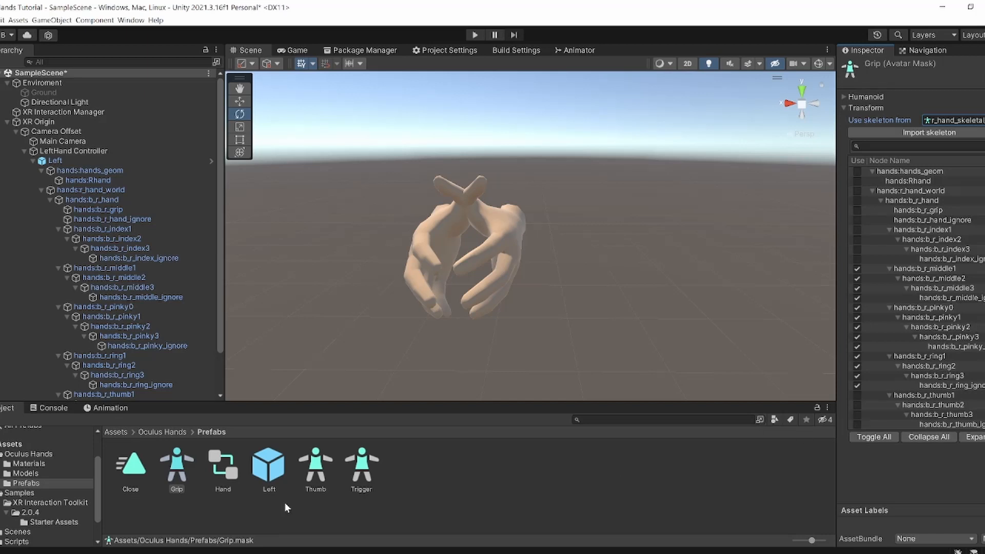
# Step: Import the right-hand skeleton into the Thumb mask and include only hands:b_r_thumb1 with its child bones
pyautogui.click(313, 467)
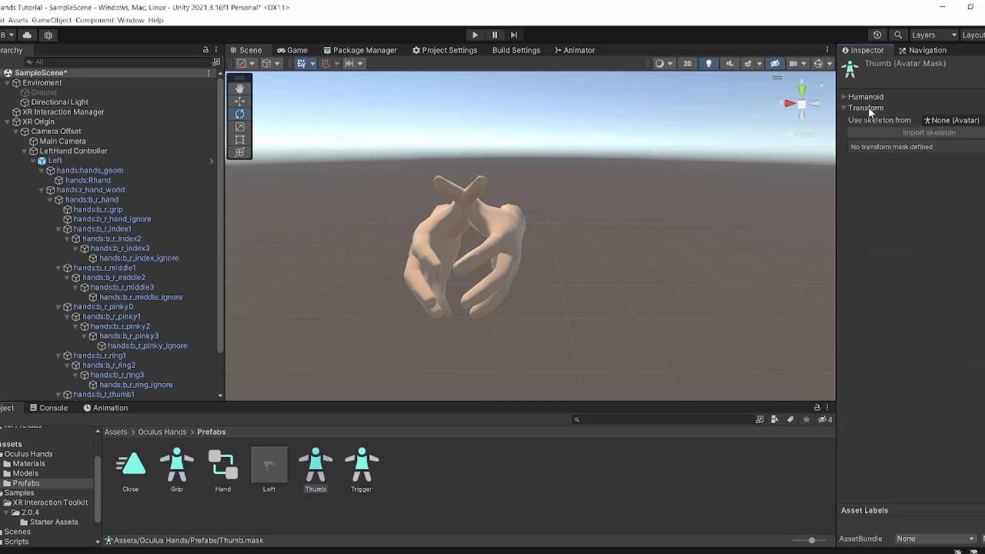
pyautogui.click(978, 120)
pyautogui.doubleClick(939, 337)
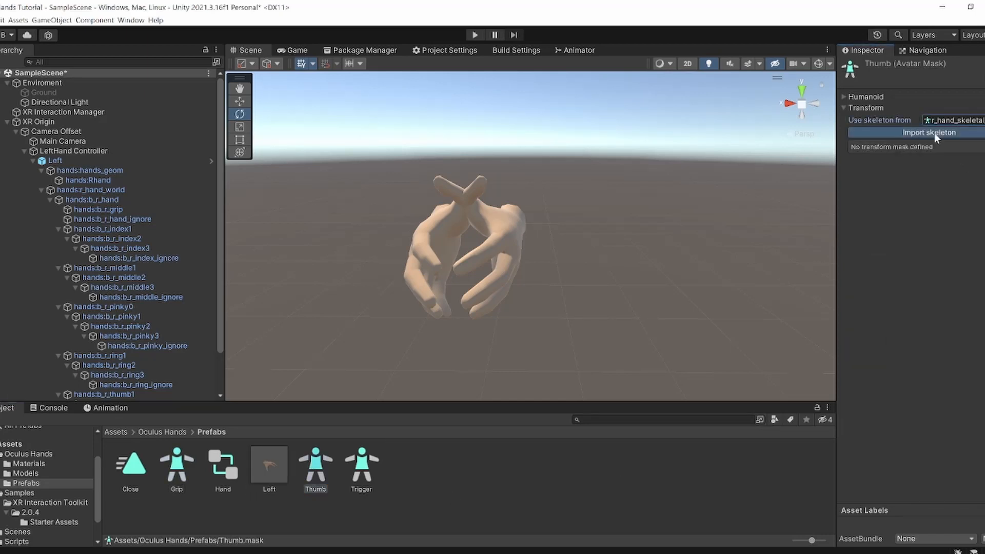
pyautogui.click(935, 134)
pyautogui.click(962, 193)
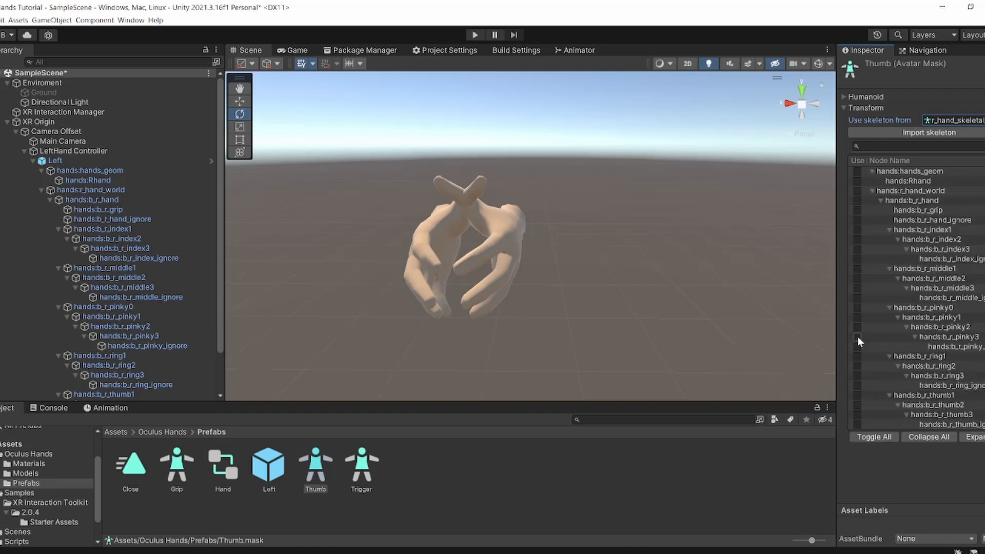
pyautogui.click(857, 396)
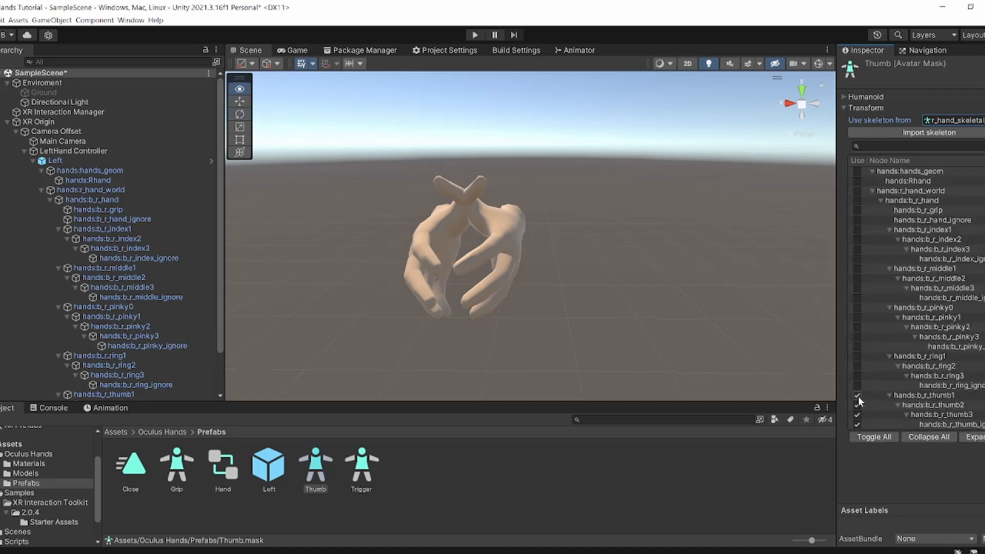
# Step: Open the Hand animator controller and add a layer named Trigger
pyautogui.click(470, 479)
pyautogui.doubleClick(222, 465)
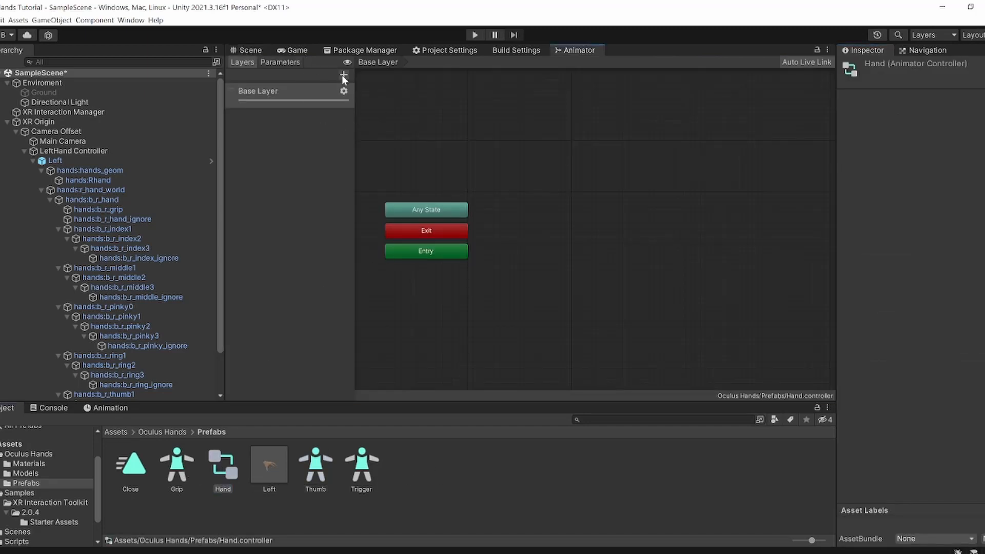
pyautogui.click(344, 75)
pyautogui.write('T')
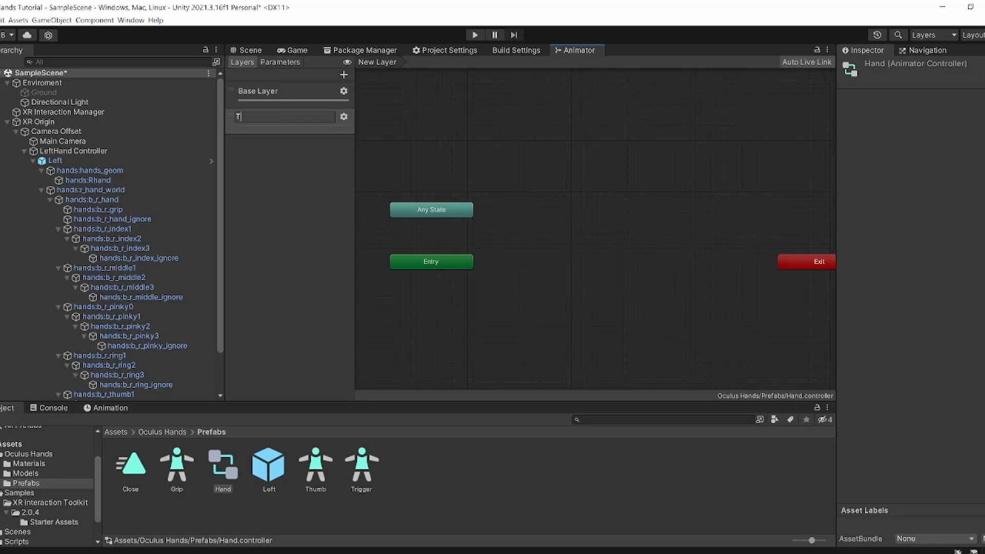
pyautogui.write('rigger')
pyautogui.press('Return')
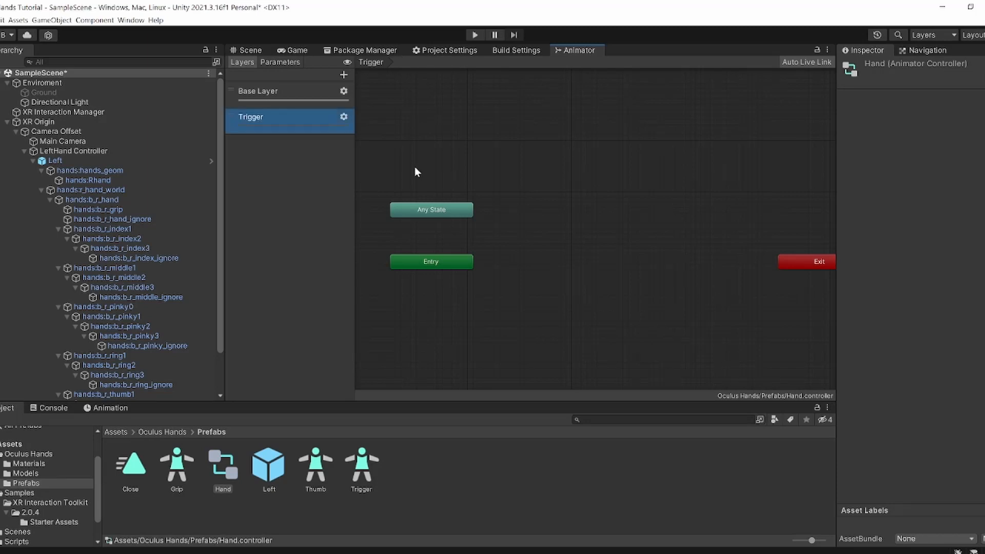
# Step: Assign the Trigger avatar mask to the Trigger layer and set the layer weight to 1
pyautogui.click(344, 118)
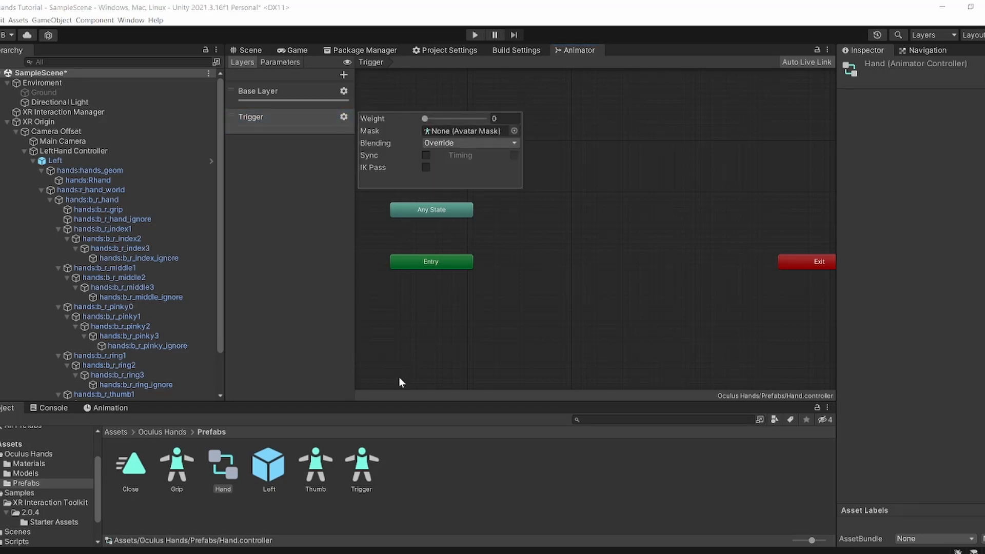
pyautogui.click(385, 332)
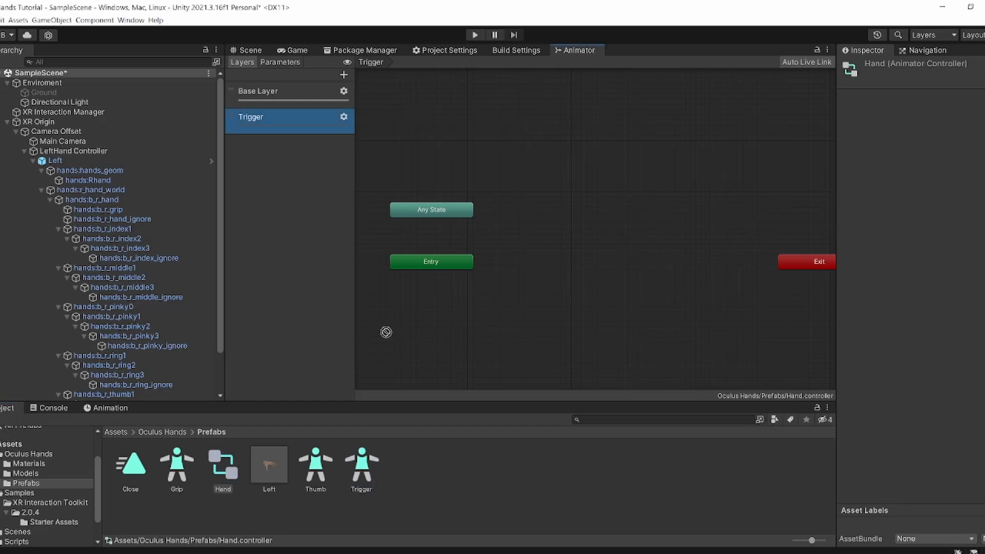
pyautogui.click(343, 118)
pyautogui.click(515, 131)
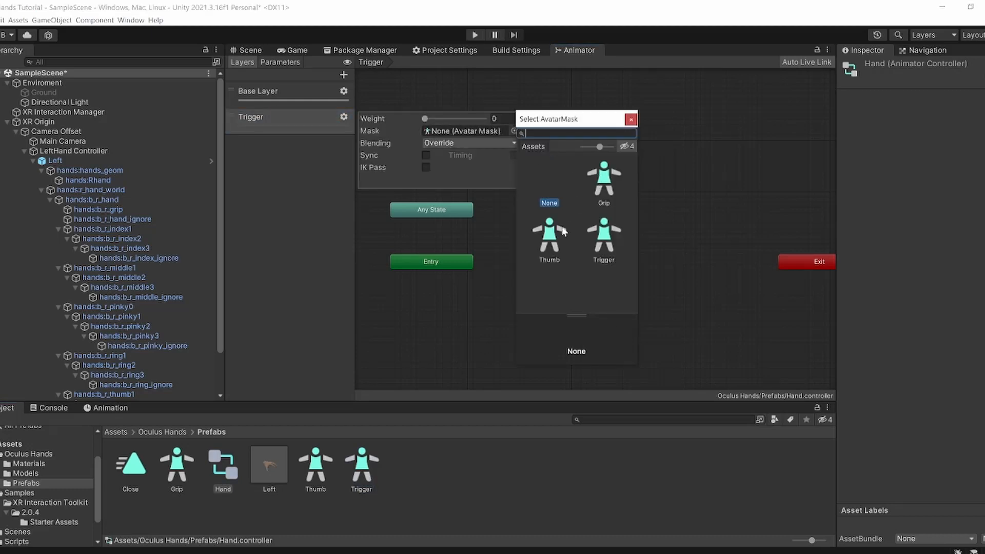
pyautogui.doubleClick(595, 233)
pyautogui.moveTo(424, 119); pyautogui.dragTo(513, 118)
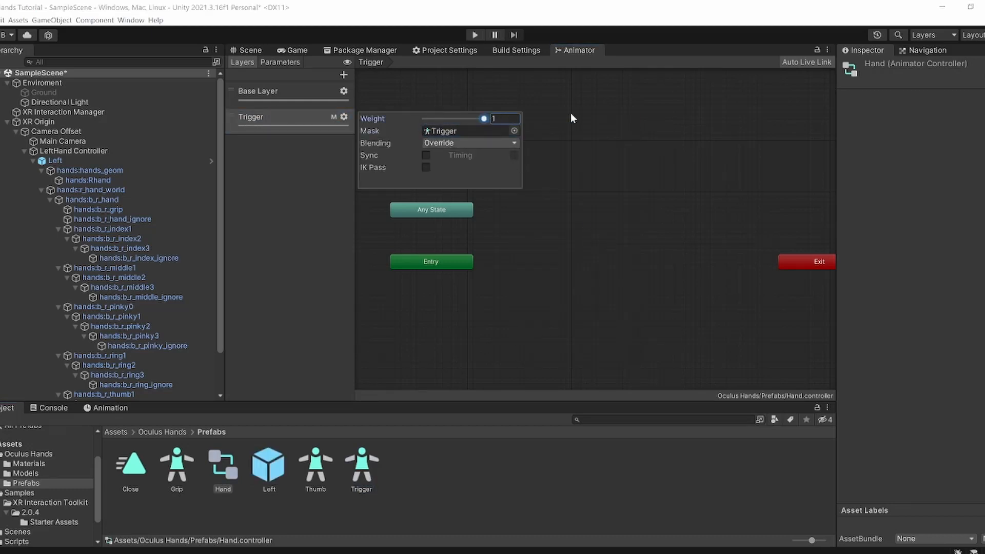
# Step: Move the Trigger layer's Exit node between Any State and Entry, and create an empty state beside Entry
pyautogui.click(266, 129)
pyautogui.moveTo(811, 262); pyautogui.dragTo(422, 235)
pyautogui.rightClick(537, 267)
pyautogui.moveTo(639, 273)
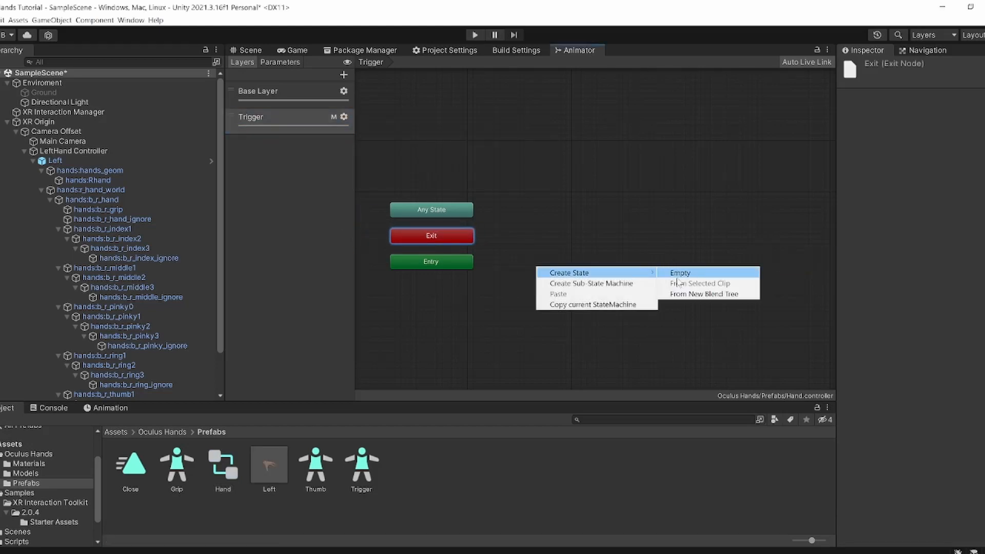
pyautogui.click(704, 276)
pyautogui.moveTo(603, 267); pyautogui.dragTo(567, 259)
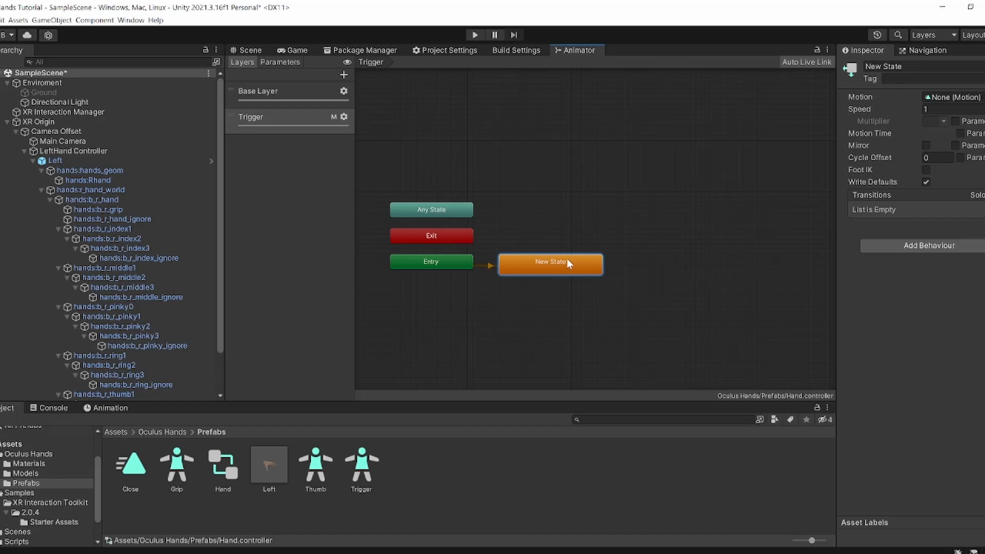
# Step: Create a state from a new blend tree and place it directly above New State
pyautogui.rightClick(556, 258)
pyautogui.rightClick(539, 206)
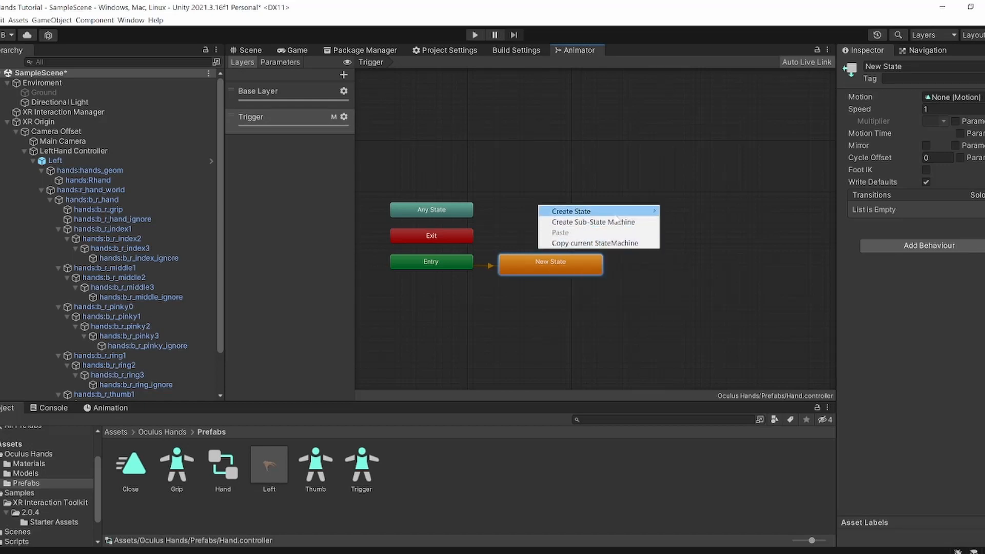
pyautogui.moveTo(615, 219)
pyautogui.click(700, 231)
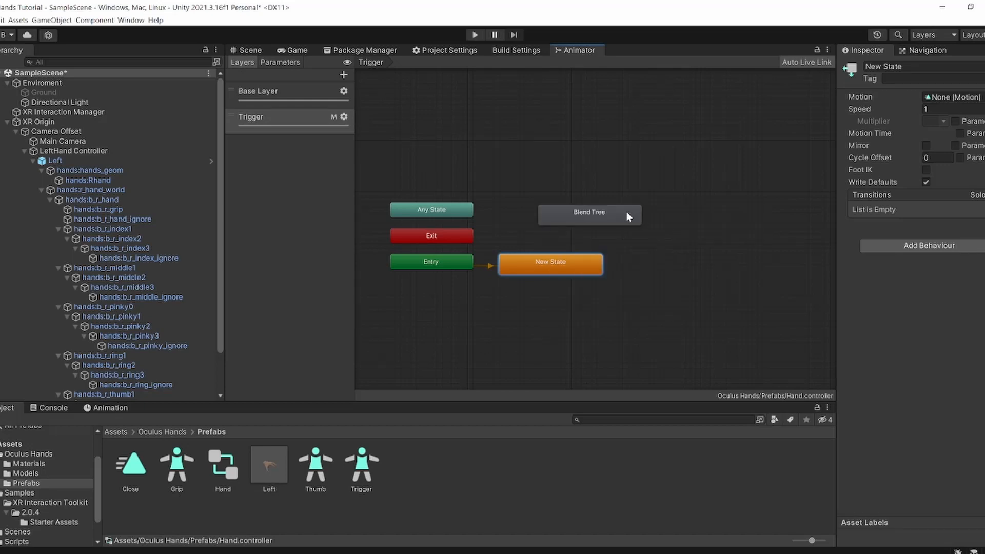
pyautogui.moveTo(626, 213); pyautogui.dragTo(585, 212)
pyautogui.rightClick(556, 274)
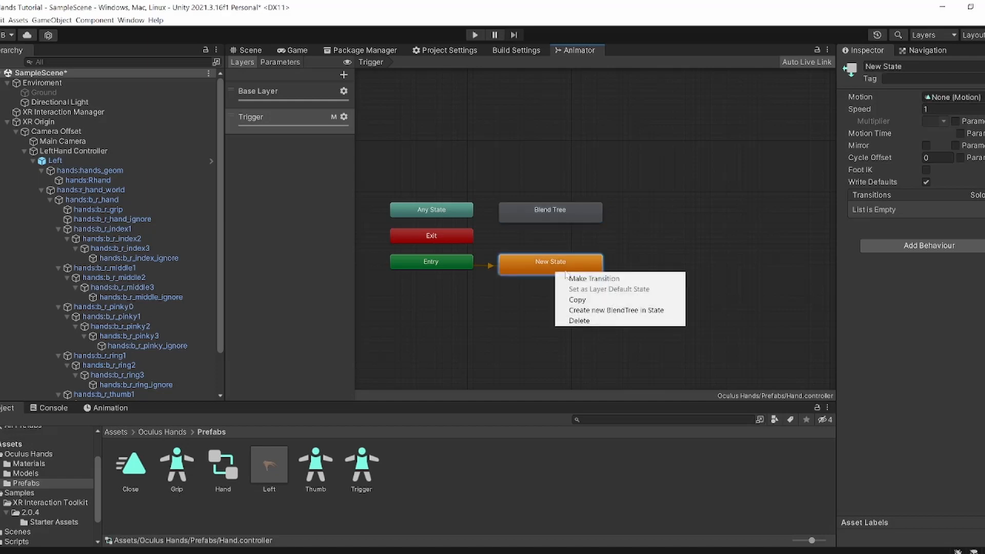
# Step: Rename the Blend parameter to Trigger
pyautogui.click(295, 62)
pyautogui.doubleClick(255, 91)
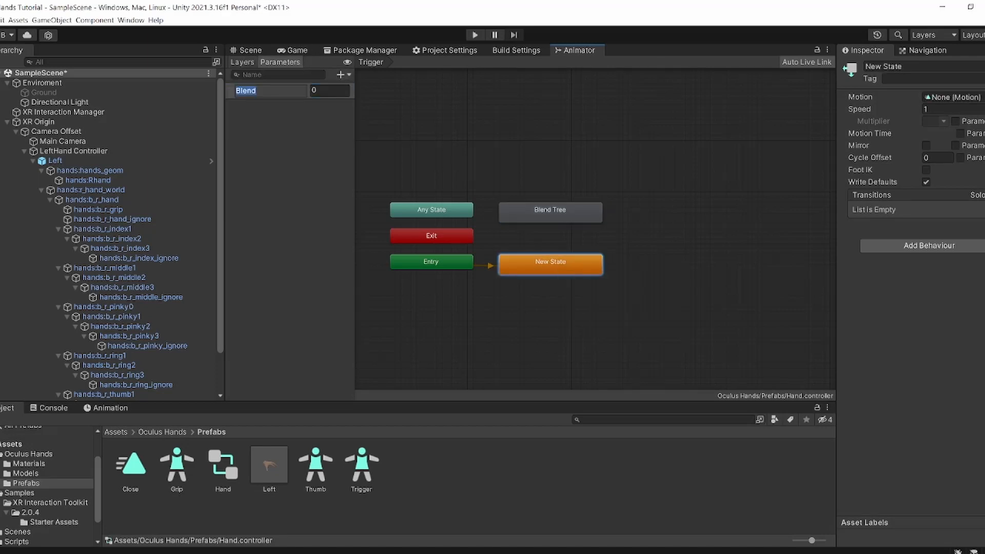
pyautogui.write('Trigger')
pyautogui.press('Return')
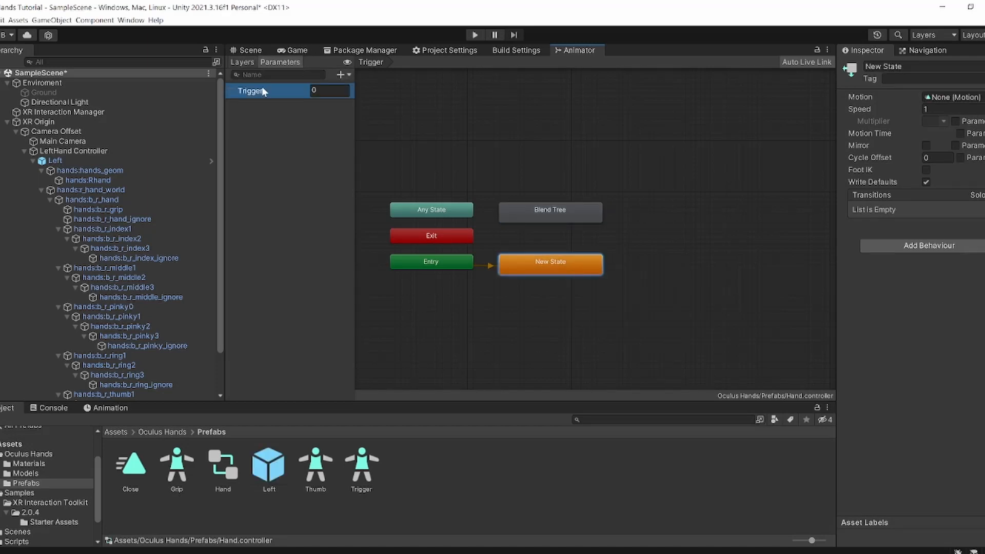
# Step: Add a Float parameter named Grip to the animator controller
pyautogui.click(341, 74)
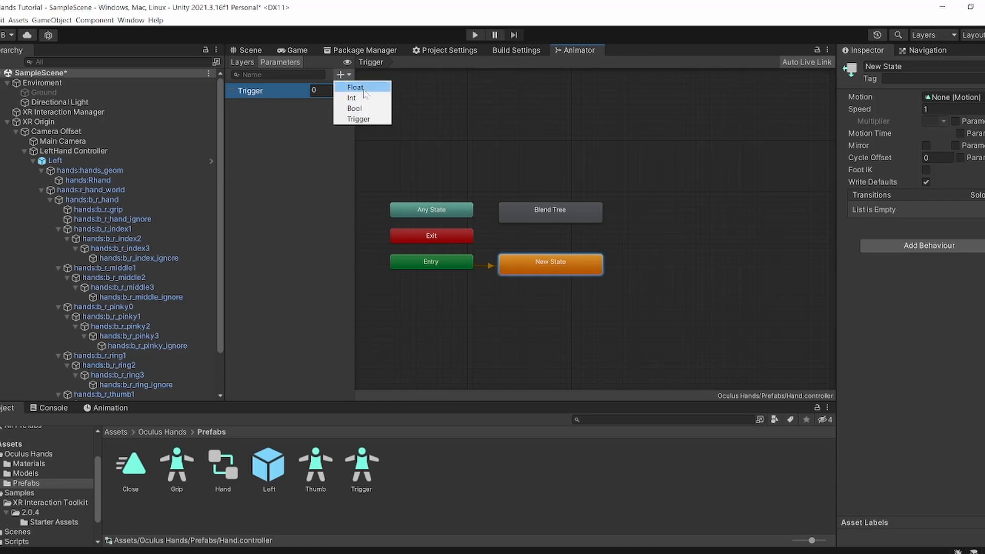
pyautogui.click(365, 87)
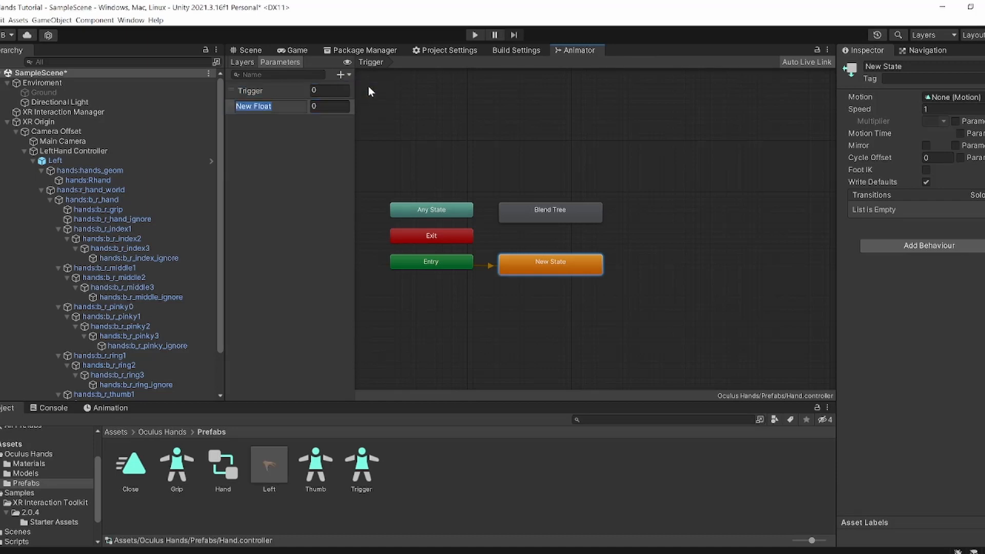
pyautogui.write('Gri')
pyautogui.write('p')
pyautogui.press('Return')
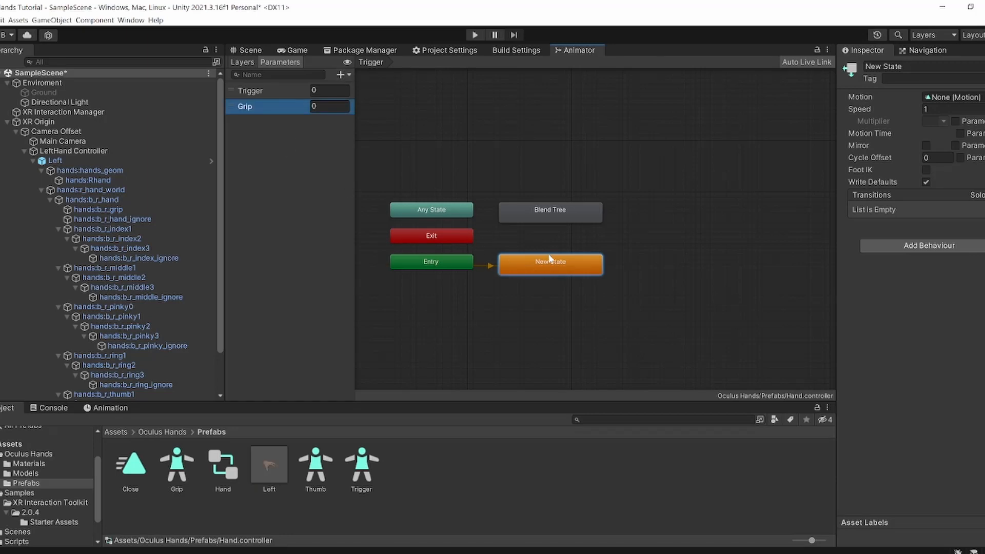
# Step: Add a Bool parameter named Thumb to the animator controller
pyautogui.click(341, 74)
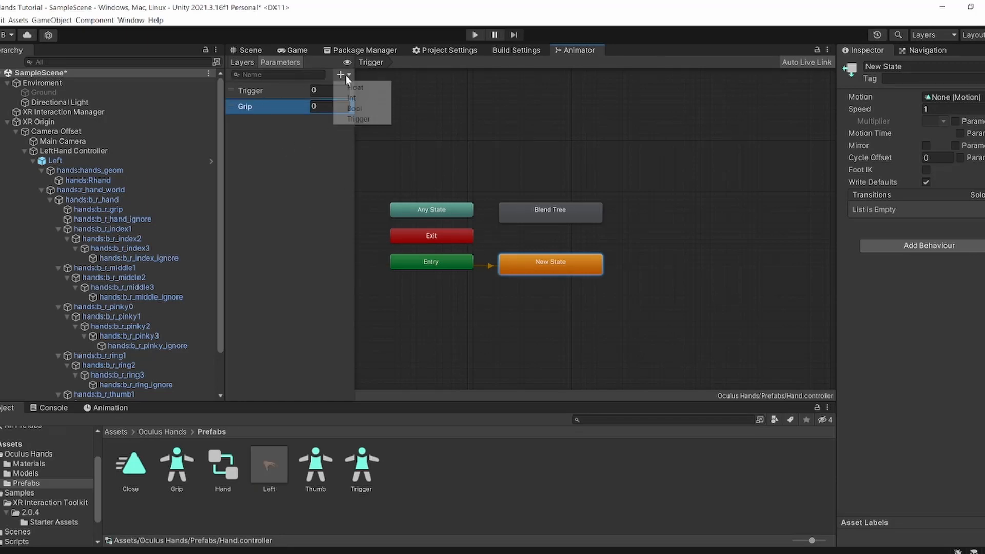
pyautogui.click(355, 109)
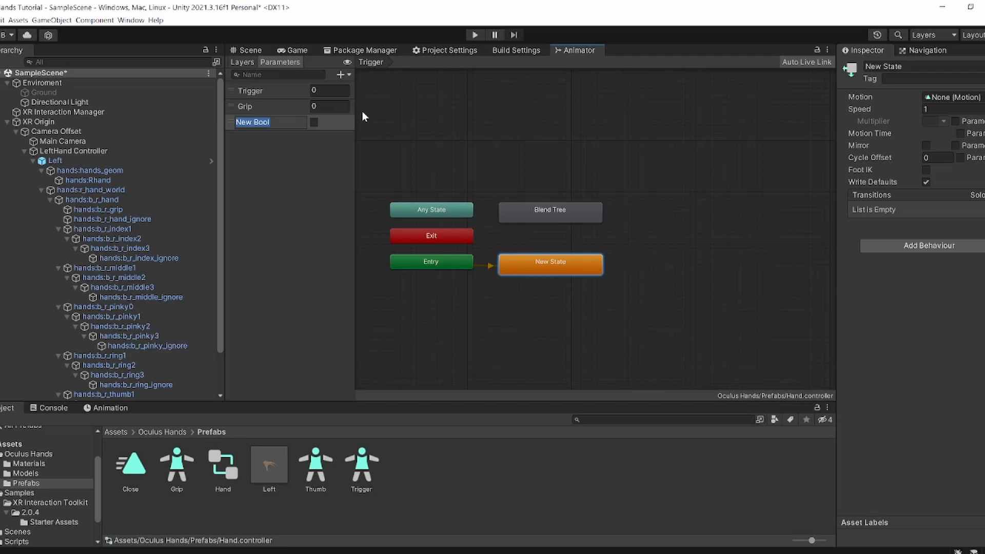
pyautogui.write('humb')
pyautogui.press('BackSpace')
pyautogui.press('BackSpace')
pyautogui.press('BackSpace')
pyautogui.press('BackSpace')
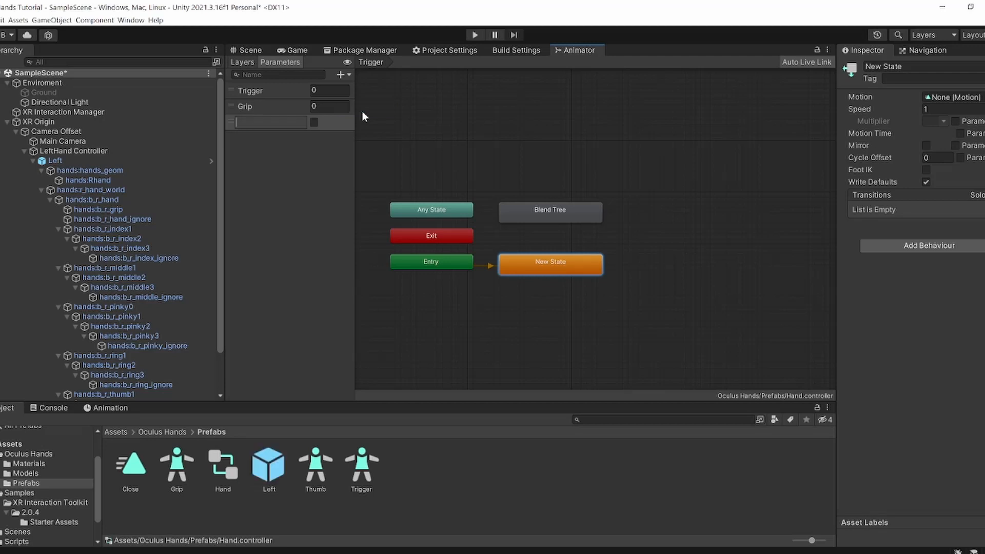
pyautogui.write('Thumb')
pyautogui.press('Return')
pyautogui.click(513, 319)
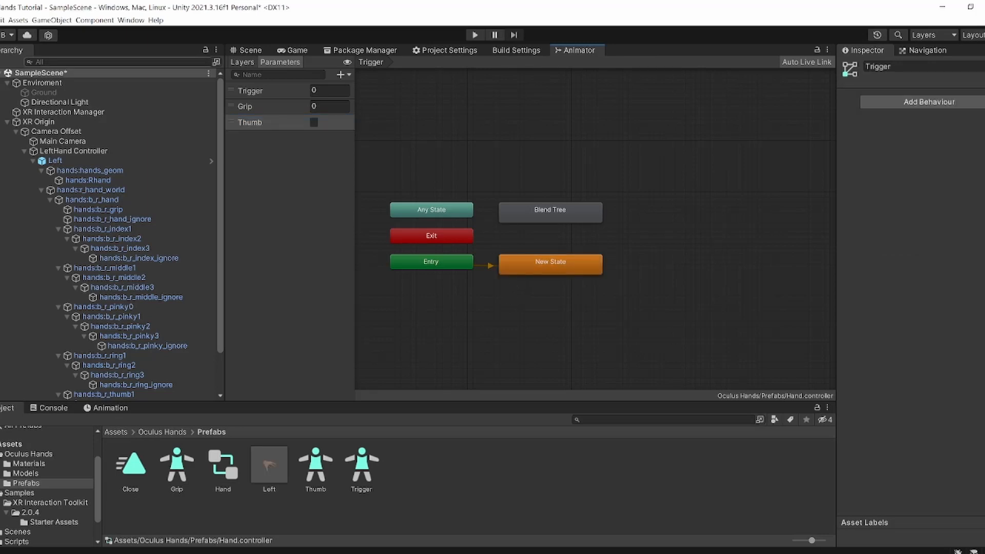
# Step: Make transitions in both directions between New State and Blend Tree in the Trigger layer
pyautogui.click(254, 60)
pyautogui.click(557, 264)
pyautogui.rightClick(559, 266)
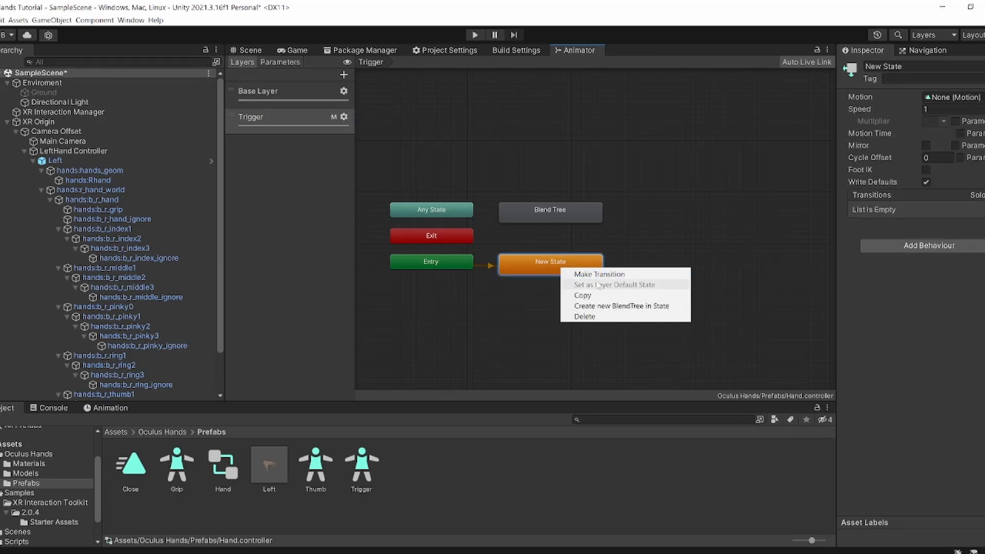
pyautogui.click(585, 272)
pyautogui.click(568, 214)
pyautogui.rightClick(568, 213)
pyautogui.click(595, 220)
pyautogui.click(530, 272)
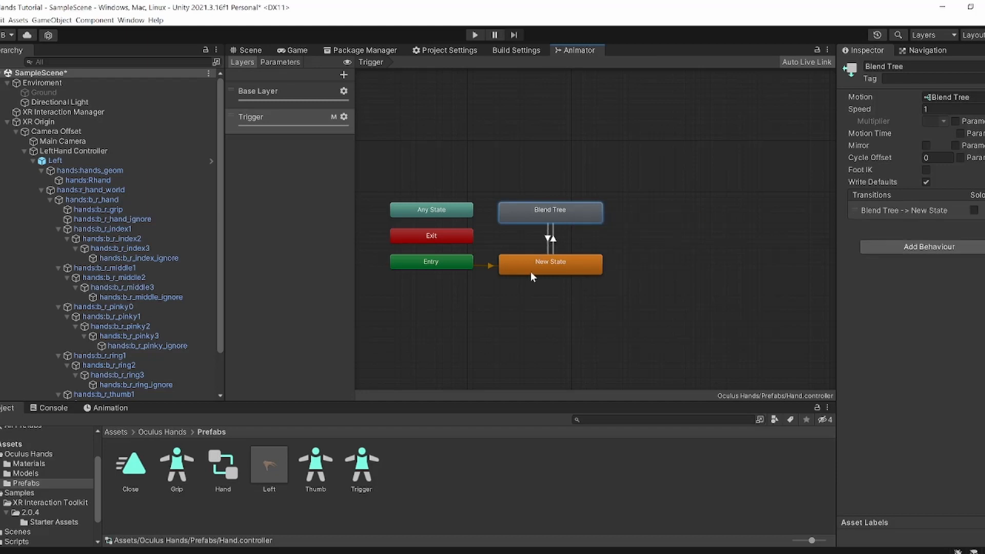
# Step: On the New State to Blend Tree transition, disable Has Exit Time and Fixed Duration and add the condition Trigger Greater 0.0
pyautogui.click(554, 239)
pyautogui.click(913, 194)
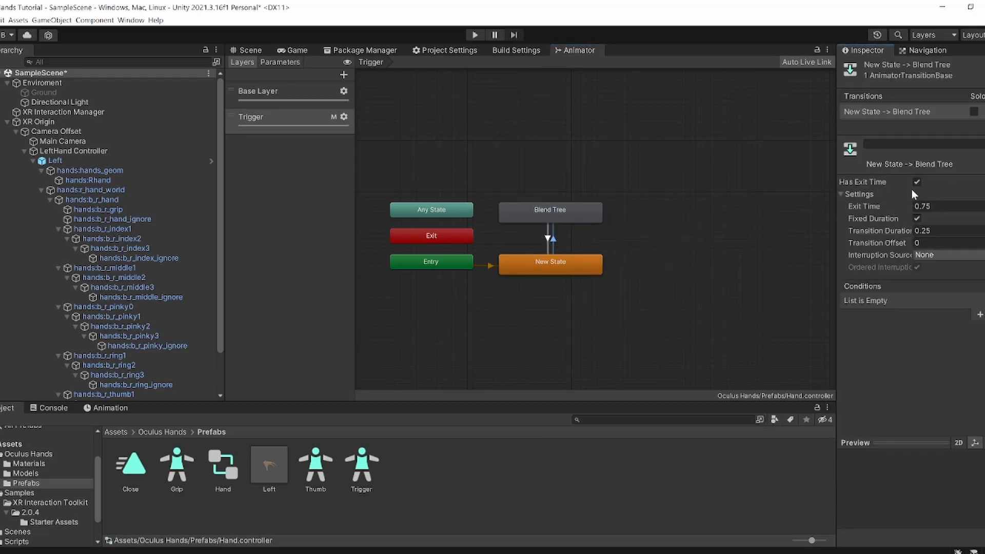
pyautogui.click(918, 182)
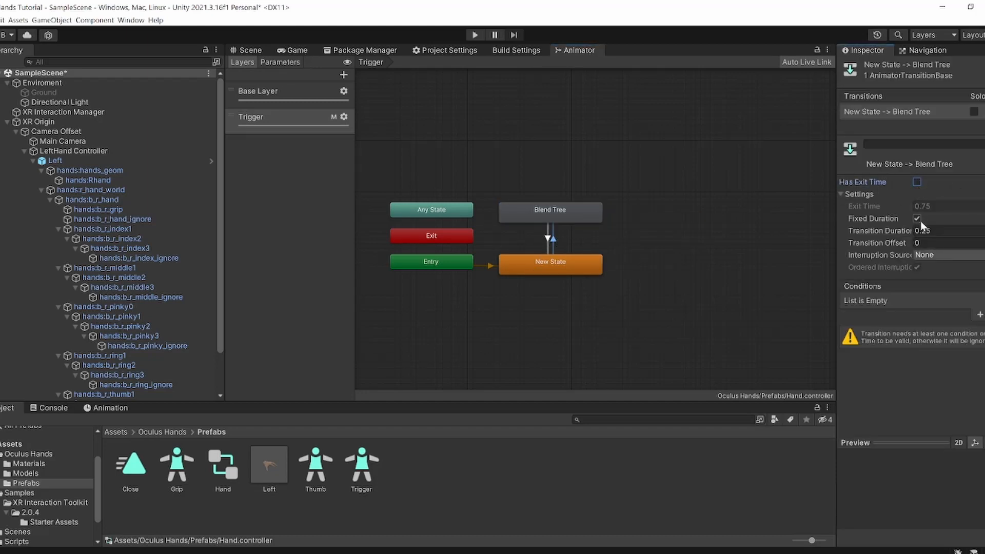
pyautogui.click(918, 219)
pyautogui.click(980, 315)
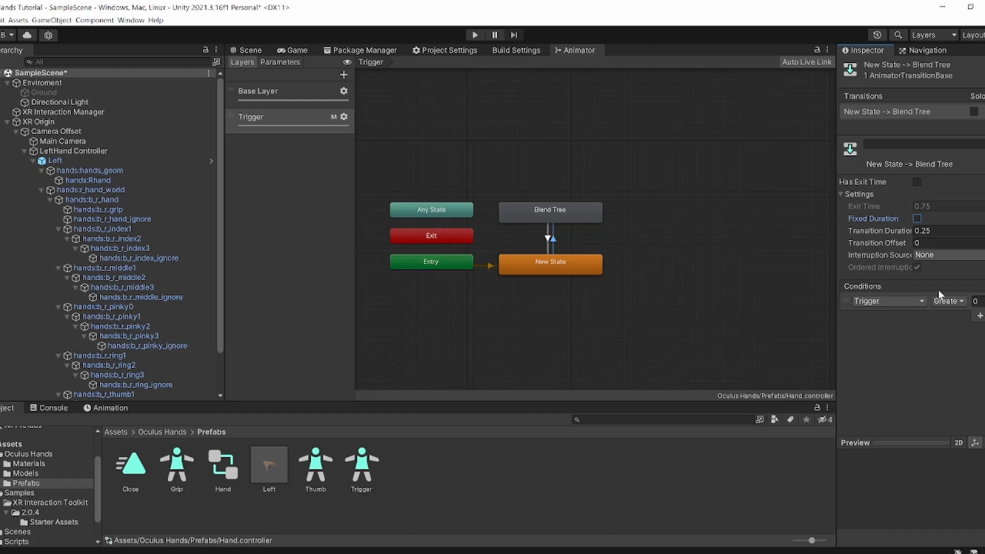
pyautogui.click(975, 301)
pyautogui.write('0.0')
# Step: On the Blend Tree to New State transition, add the condition Trigger Less 0.0 and disable Fixed Duration and Has Exit Time
pyautogui.click(548, 239)
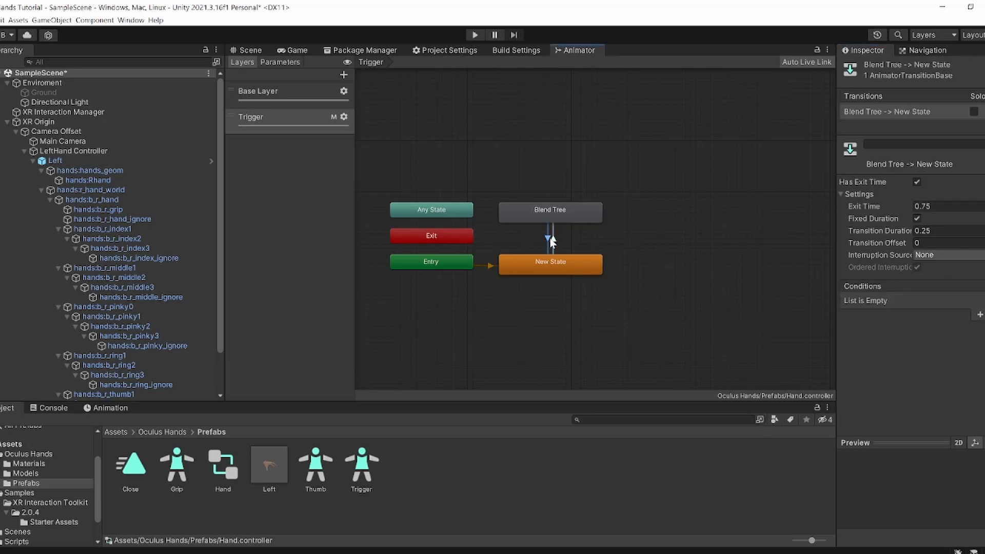
pyautogui.click(980, 316)
pyautogui.click(954, 302)
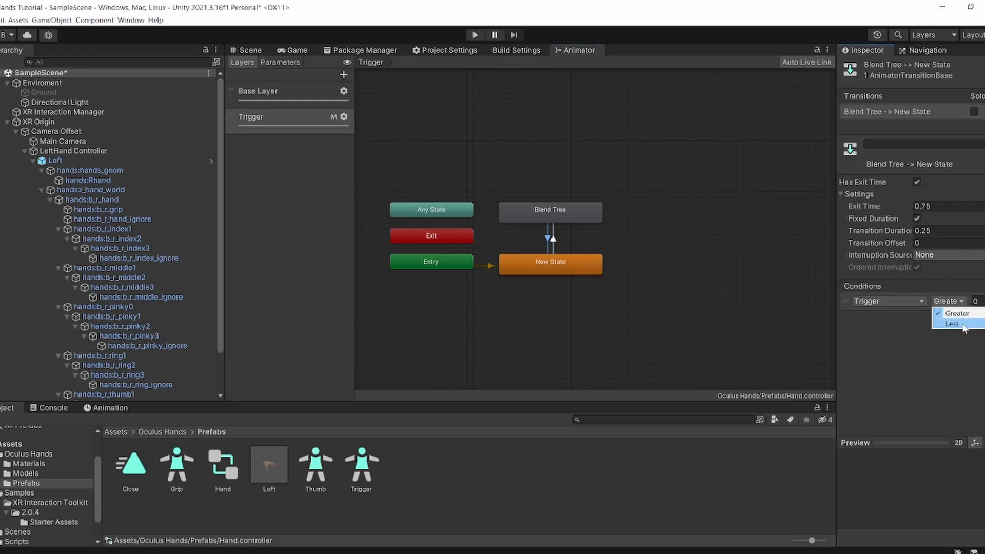
pyautogui.click(949, 324)
pyautogui.write('0')
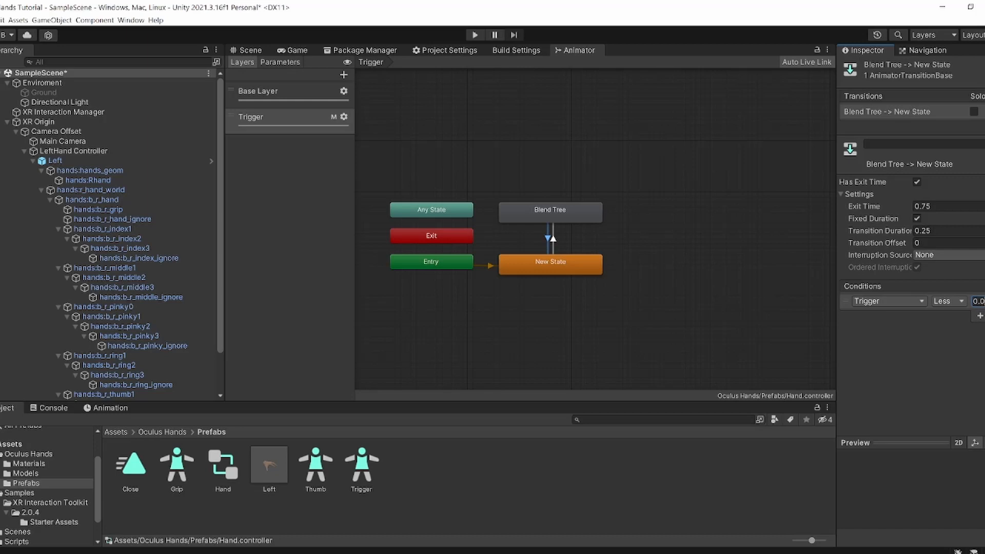
pyautogui.click(917, 219)
pyautogui.click(917, 182)
# Step: Open the Blend Tree, set its blend type to Direct, and add a motion field using the Close clip with the Trigger parameter
pyautogui.doubleClick(568, 206)
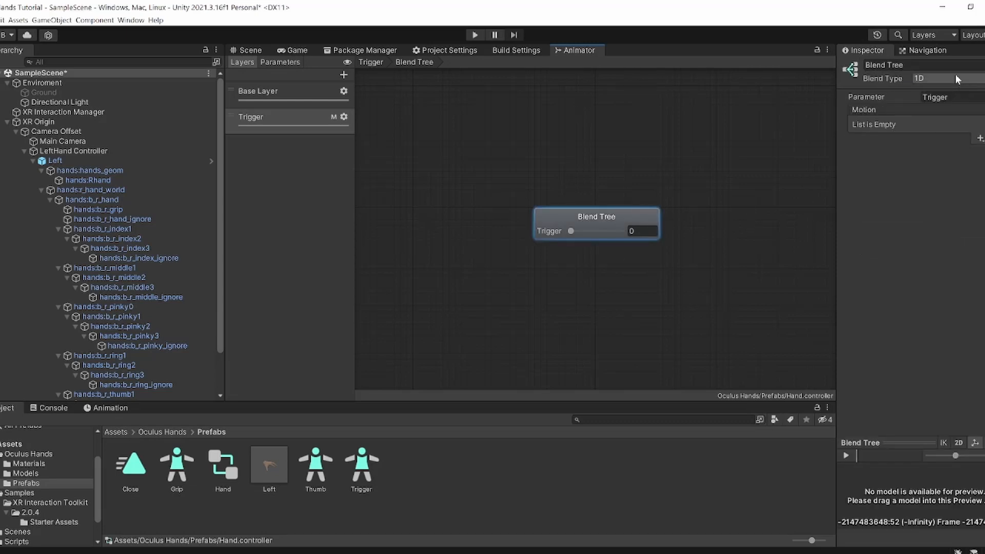
pyautogui.click(956, 78)
pyautogui.click(951, 132)
pyautogui.click(980, 125)
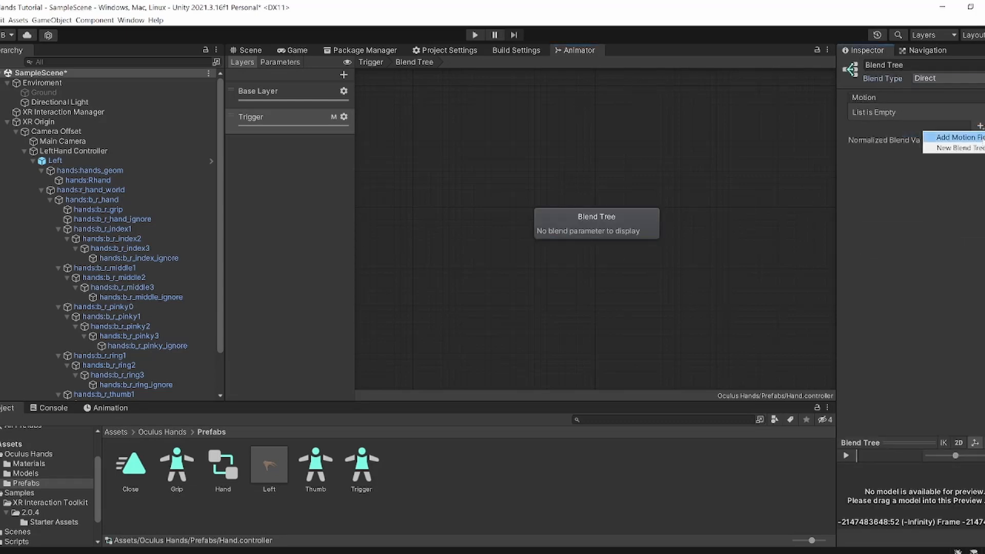
pyautogui.click(954, 137)
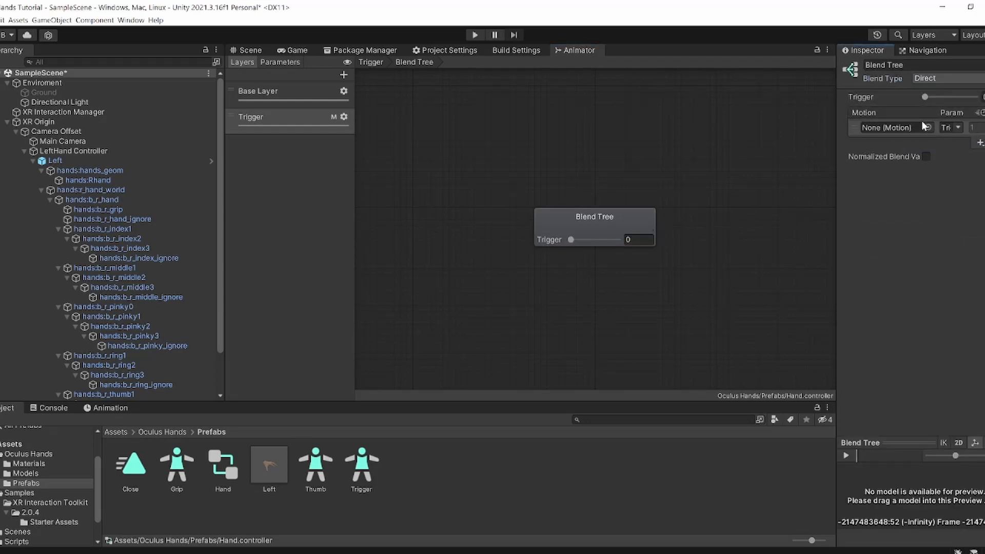
pyautogui.click(927, 127)
pyautogui.doubleClick(982, 184)
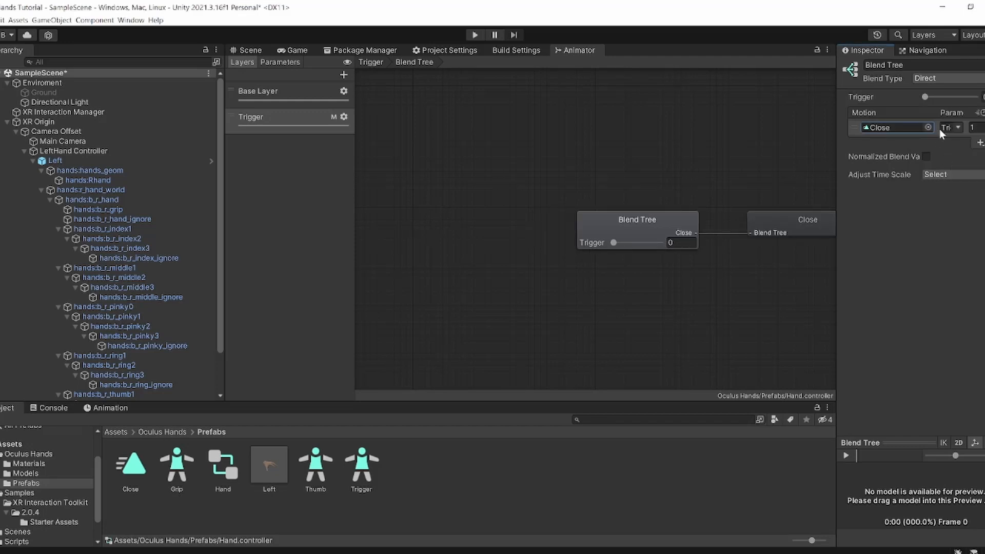
pyautogui.click(973, 139)
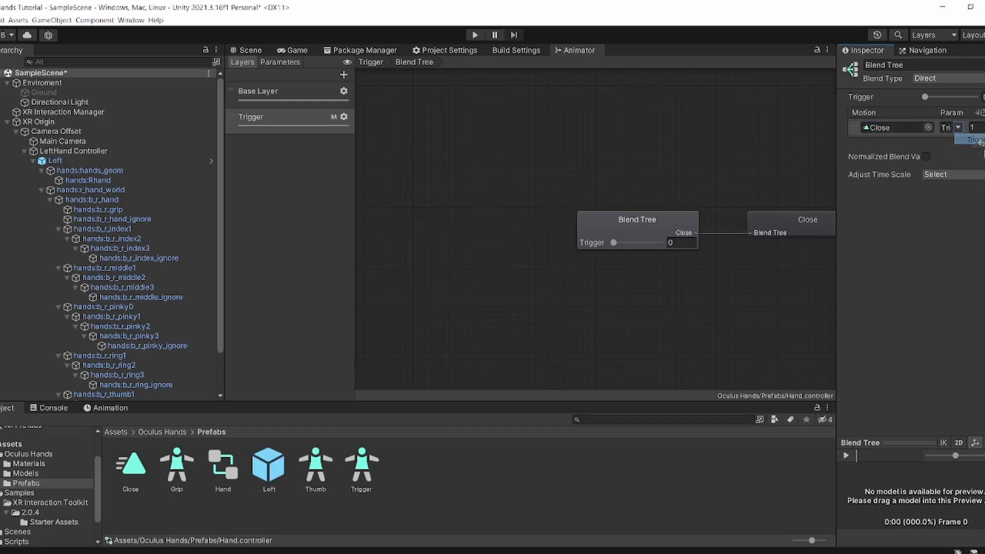
# Step: Use the Left hand prefab as the Blend Tree's preview model and test the Trigger value at 1 and back at 0
pyautogui.moveTo(622, 245); pyautogui.dragTo(588, 258)
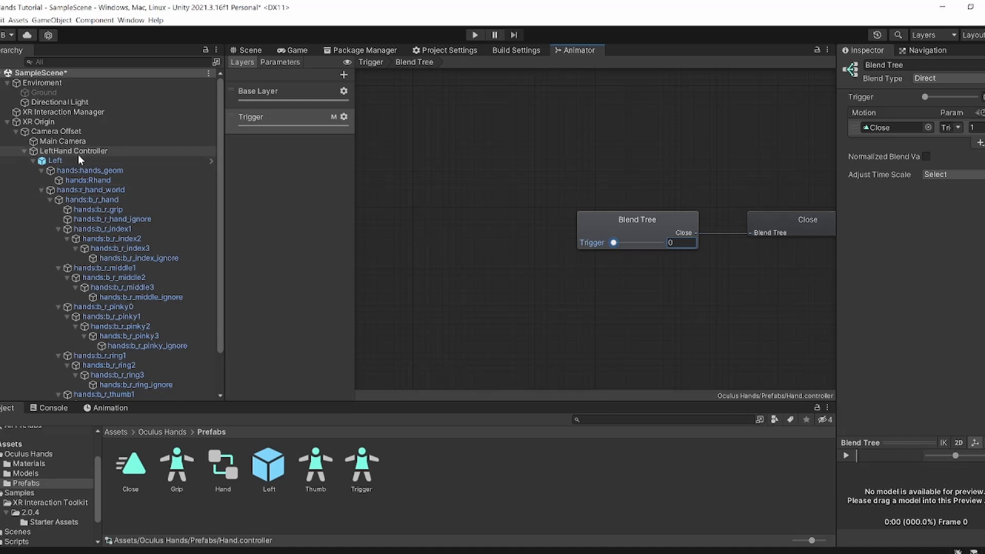
pyautogui.moveTo(269, 465); pyautogui.dragTo(927, 481)
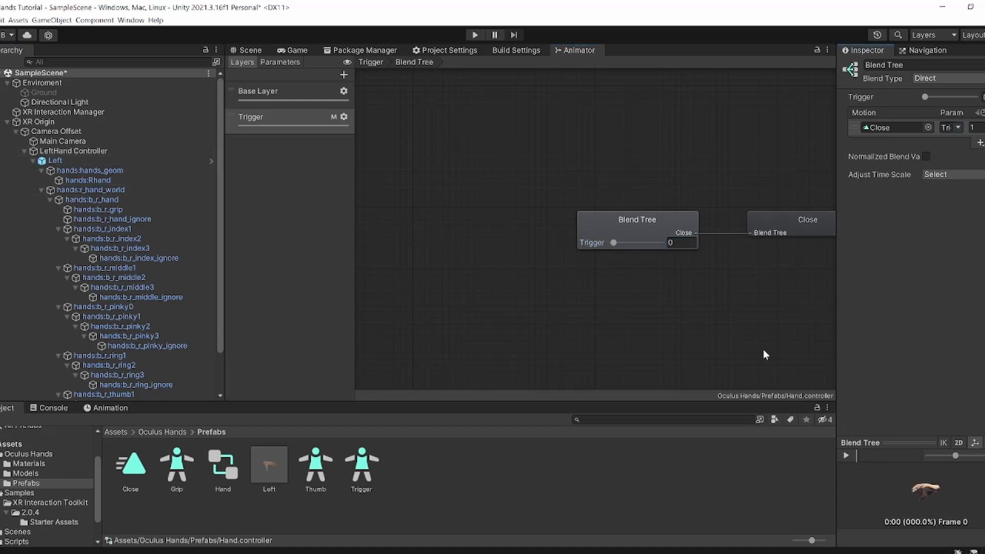
pyautogui.moveTo(625, 243); pyautogui.dragTo(833, 376)
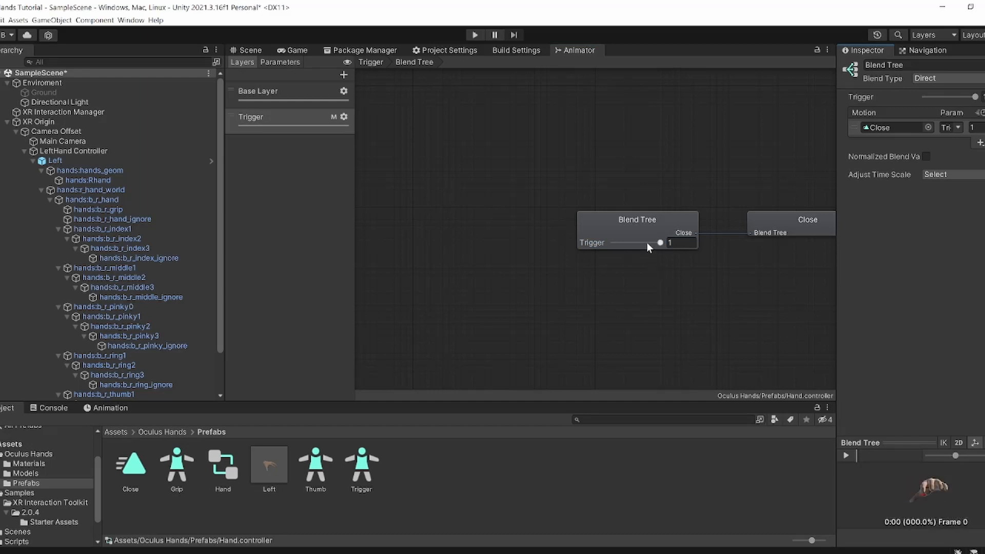
pyautogui.moveTo(648, 244); pyautogui.dragTo(602, 244)
# Step: Play the preview of the Close animation clip, then return to the Blend Tree node
pyautogui.click(752, 226)
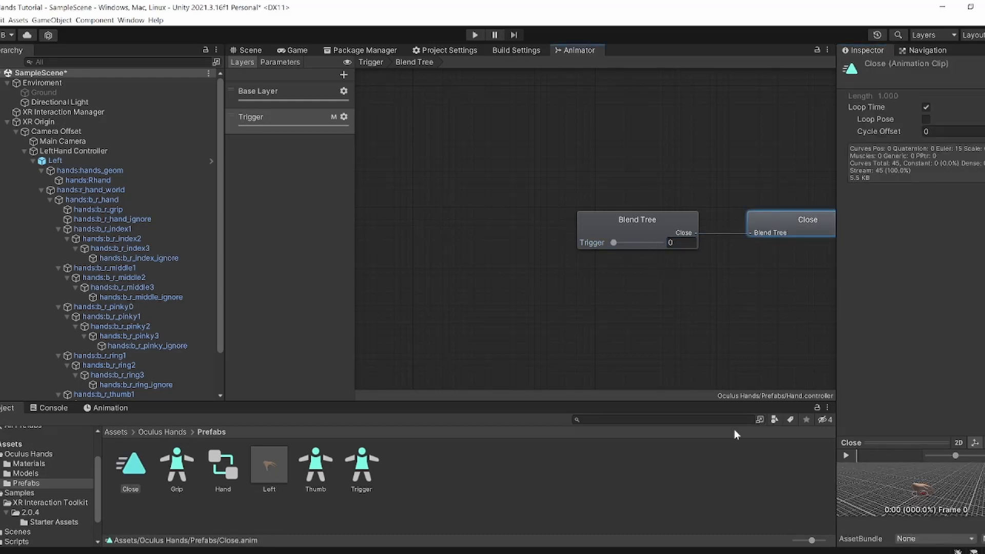
pyautogui.click(845, 455)
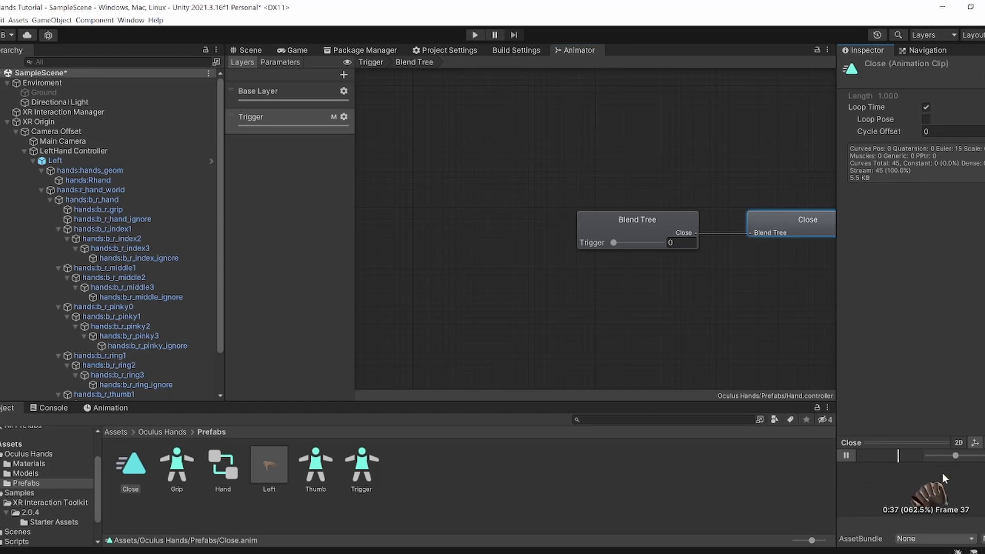
pyautogui.click(620, 222)
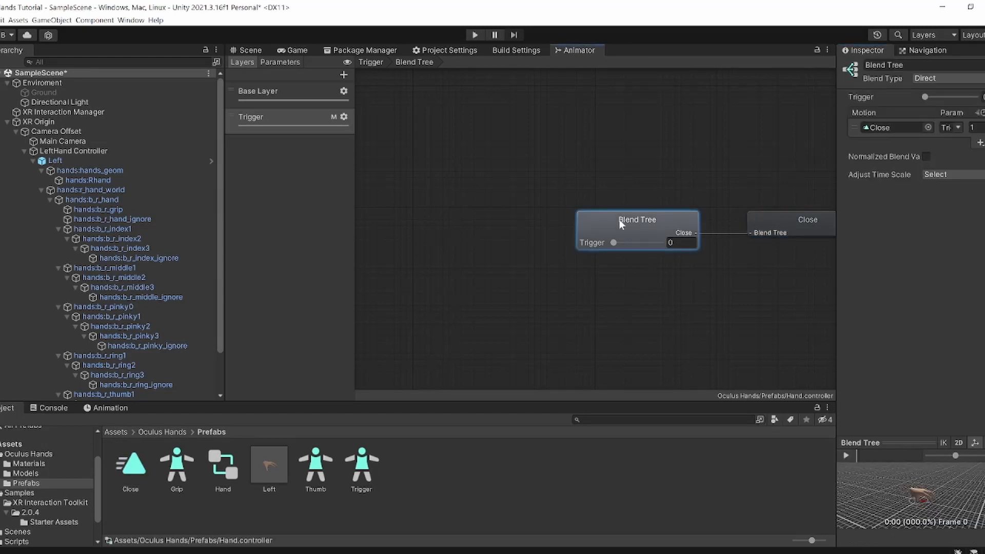
# Step: Add a new animator layer named Grip
pyautogui.click(344, 75)
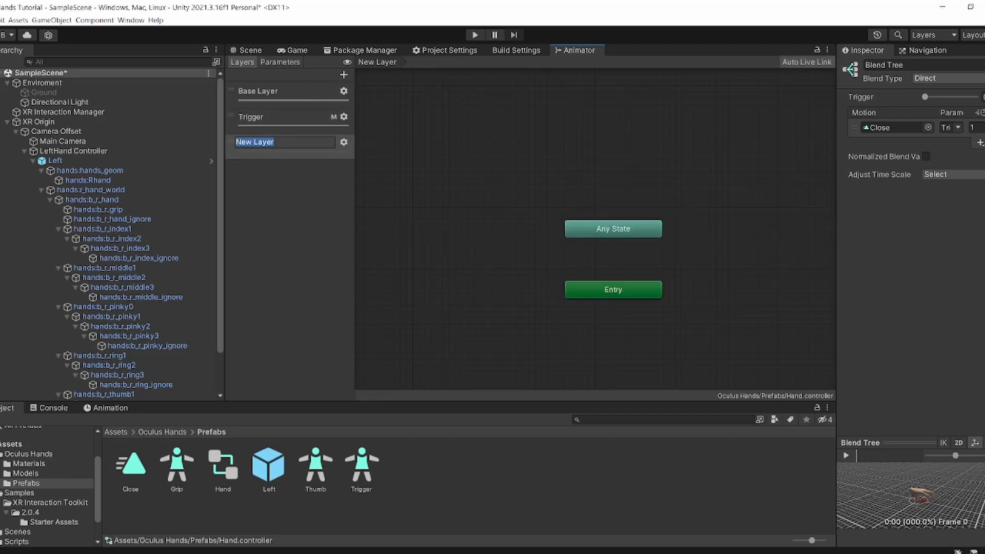
pyautogui.write('Grip')
pyautogui.press('Return')
# Step: Set the Grip layer's weight to 1 and assign the Grip avatar mask to it
pyautogui.click(343, 143)
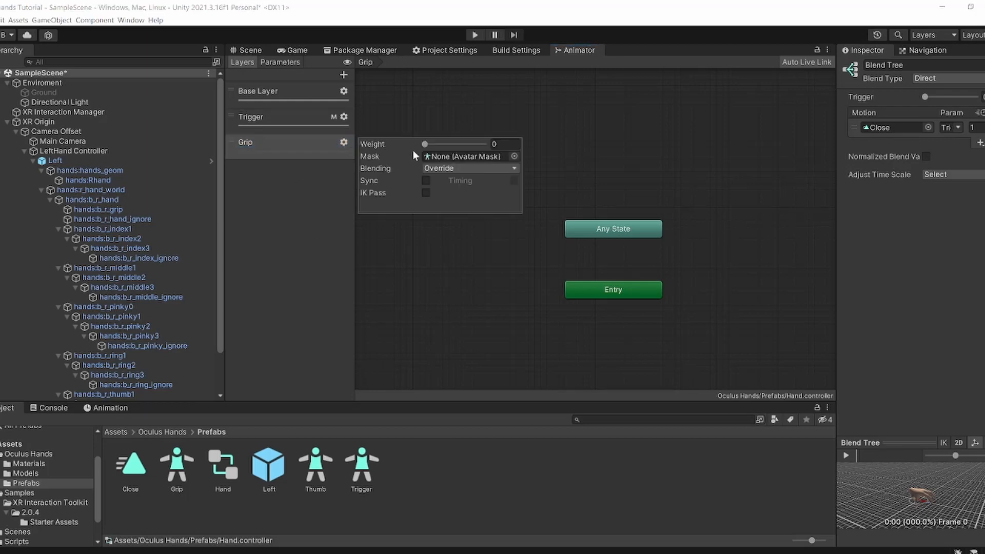
pyautogui.moveTo(530, 162); pyautogui.dragTo(519, 157)
pyautogui.click(515, 156)
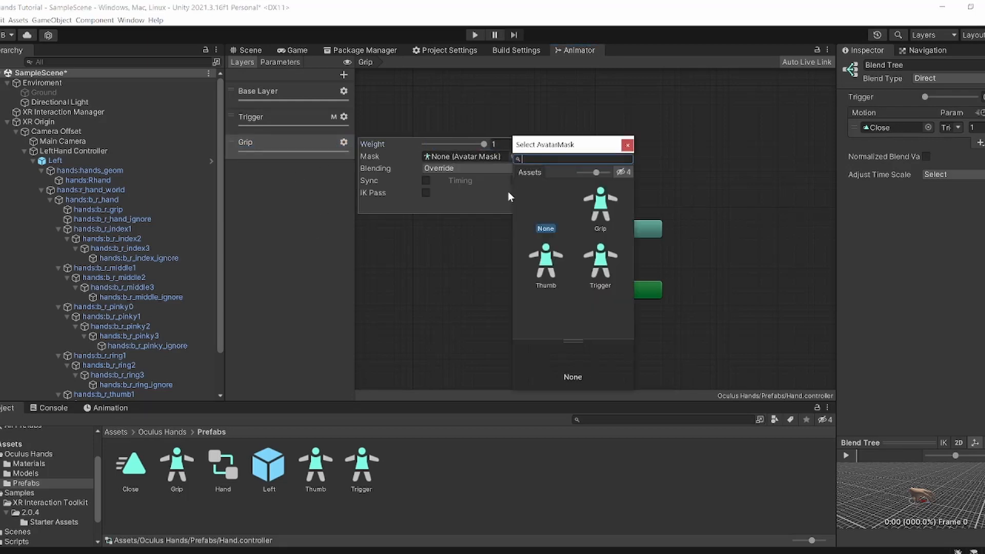
pyautogui.doubleClick(595, 230)
pyautogui.rightClick(688, 277)
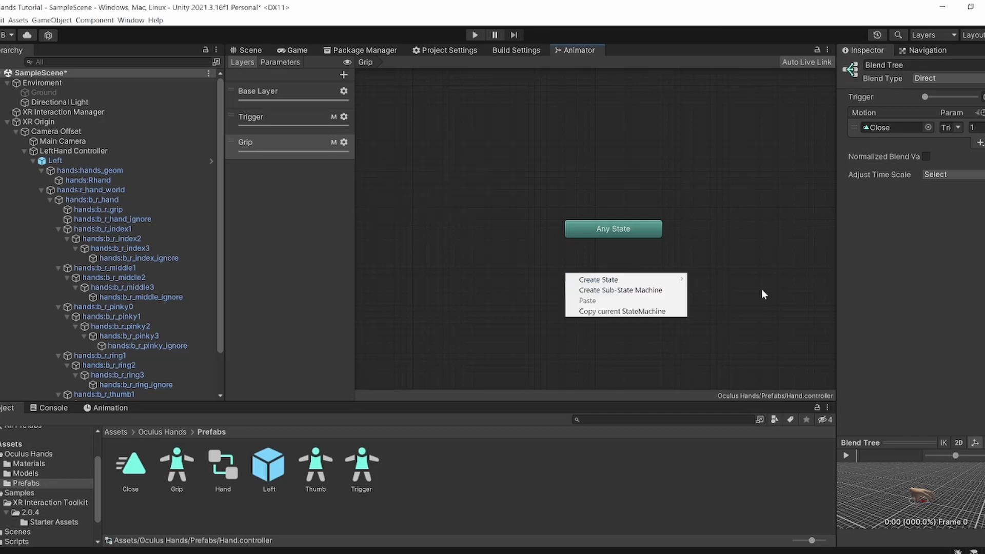
pyautogui.rightClick(667, 283)
pyautogui.click(728, 247)
# Step: Move the Grip layer's Exit node in between the Any State and Entry nodes
pyautogui.moveTo(759, 241); pyautogui.dragTo(639, 244, button='middle')
pyautogui.moveTo(802, 281); pyautogui.dragTo(590, 265, button='middle')
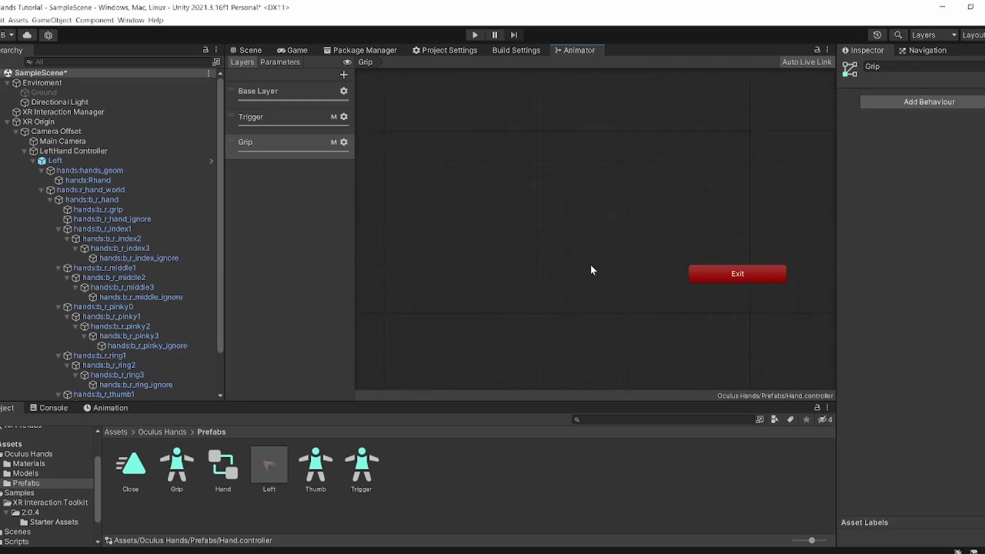
pyautogui.moveTo(719, 274); pyautogui.dragTo(482, 256)
pyautogui.scroll(-1, 532, 259)
pyautogui.moveTo(532, 258); pyautogui.dragTo(711, 271, button='middle')
pyautogui.moveTo(690, 264); pyautogui.dragTo(503, 258)
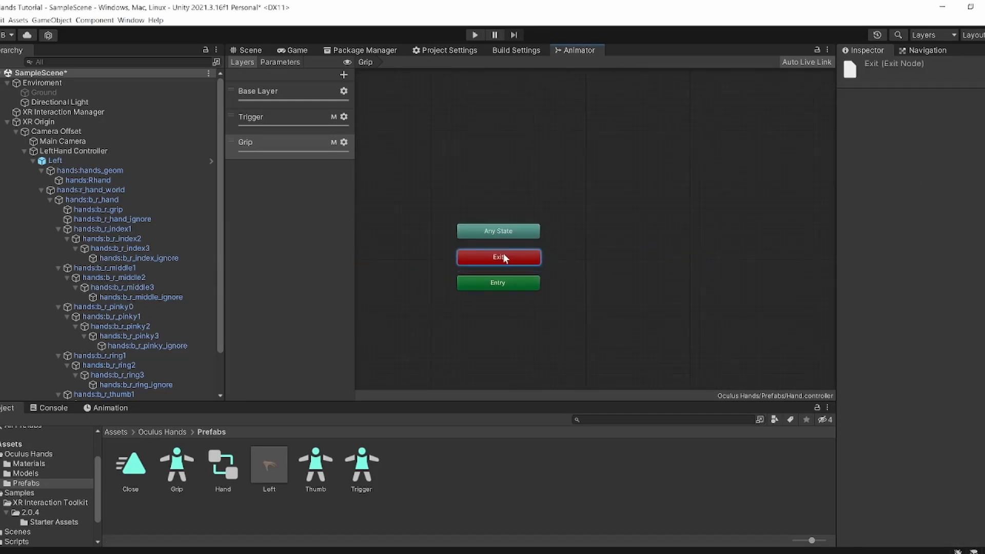
# Step: Create an empty state beside Entry and a blend tree state directly above it in the Grip layer
pyautogui.rightClick(612, 280)
pyautogui.click(741, 284)
pyautogui.moveTo(713, 289); pyautogui.dragTo(693, 287)
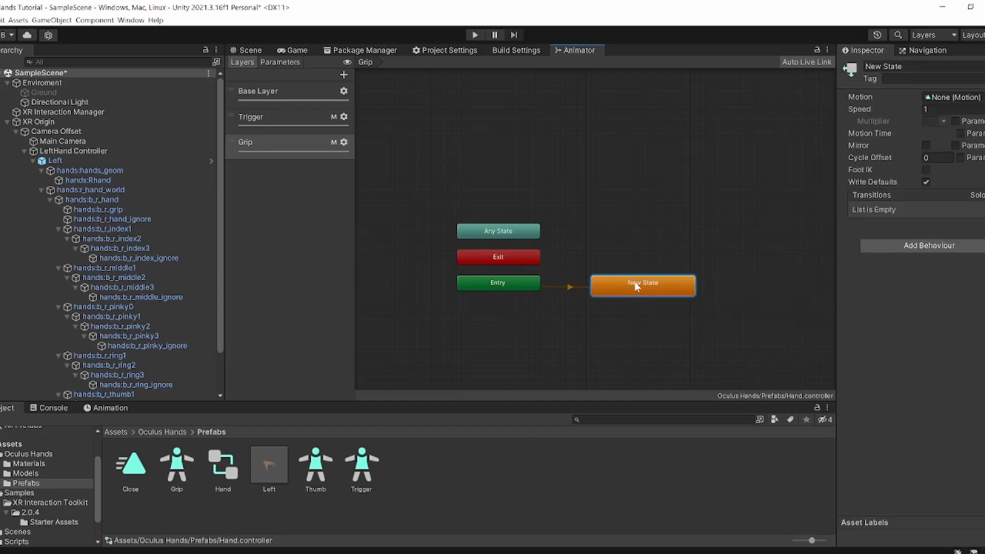
pyautogui.rightClick(635, 243)
pyautogui.moveTo(667, 247)
pyautogui.click(794, 269)
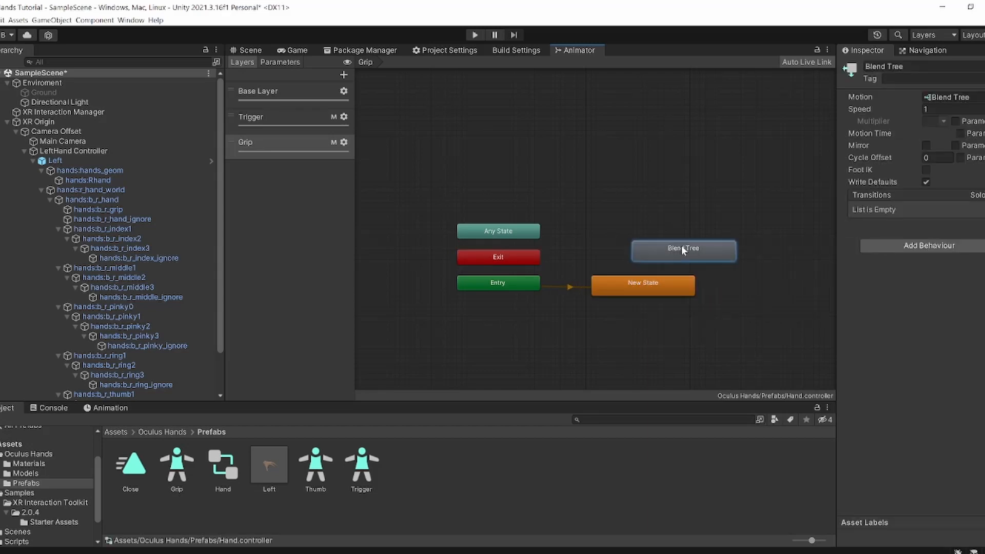
pyautogui.moveTo(681, 246); pyautogui.dragTo(642, 244)
# Step: Examine the controller's parameters in the Animator, then return to the layers list
pyautogui.click(294, 62)
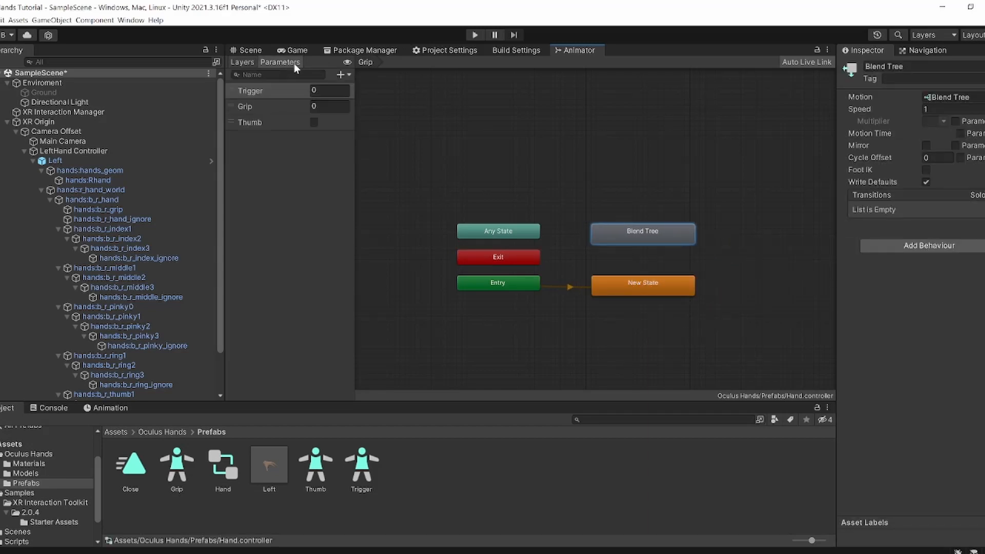
pyautogui.click(344, 74)
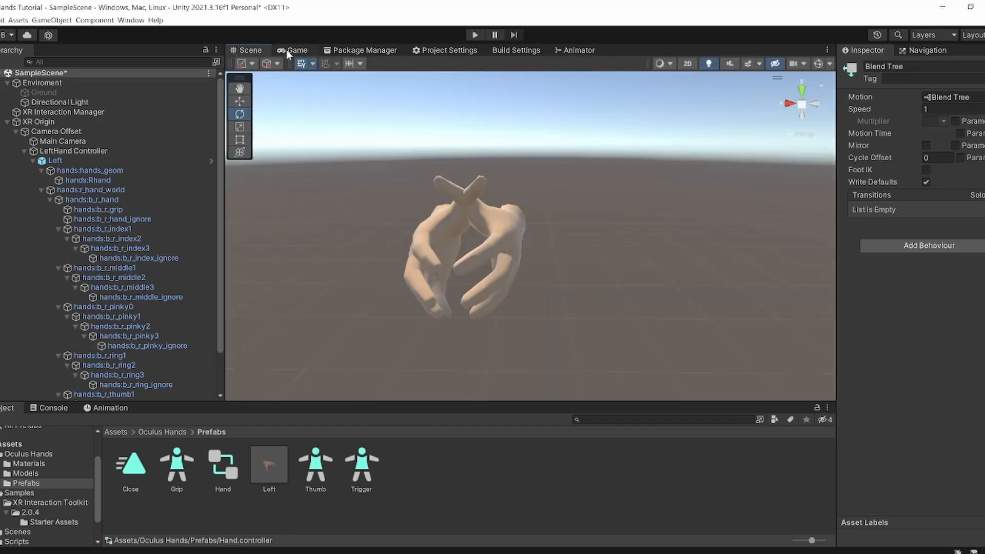
pyautogui.click(568, 48)
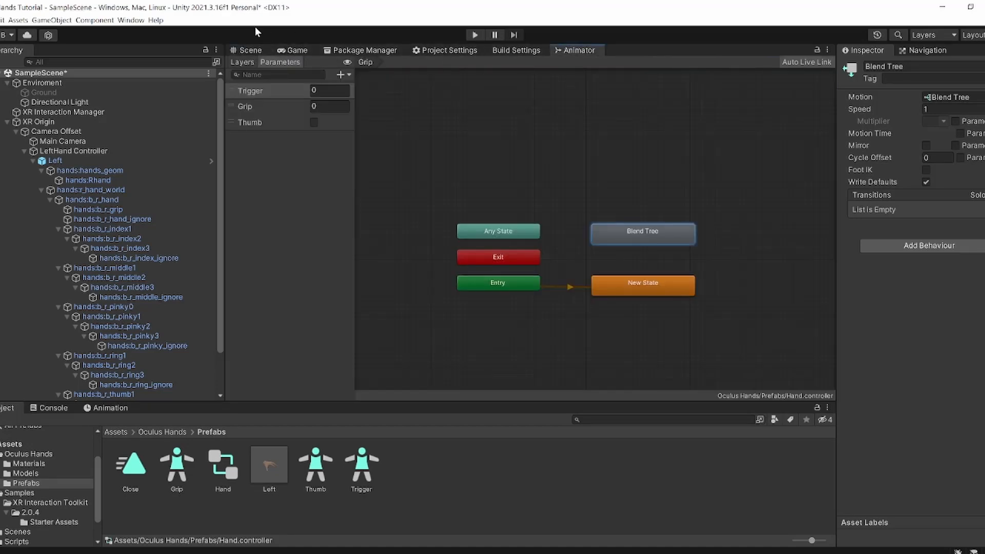
pyautogui.click(131, 20)
pyautogui.moveTo(189, 201)
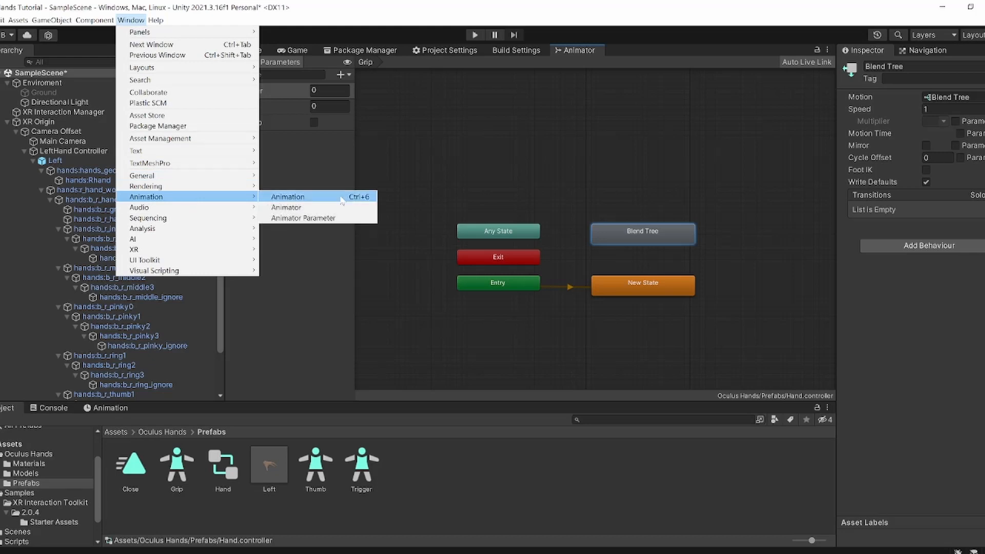
pyautogui.click(318, 208)
pyautogui.click(252, 123)
pyautogui.click(251, 91)
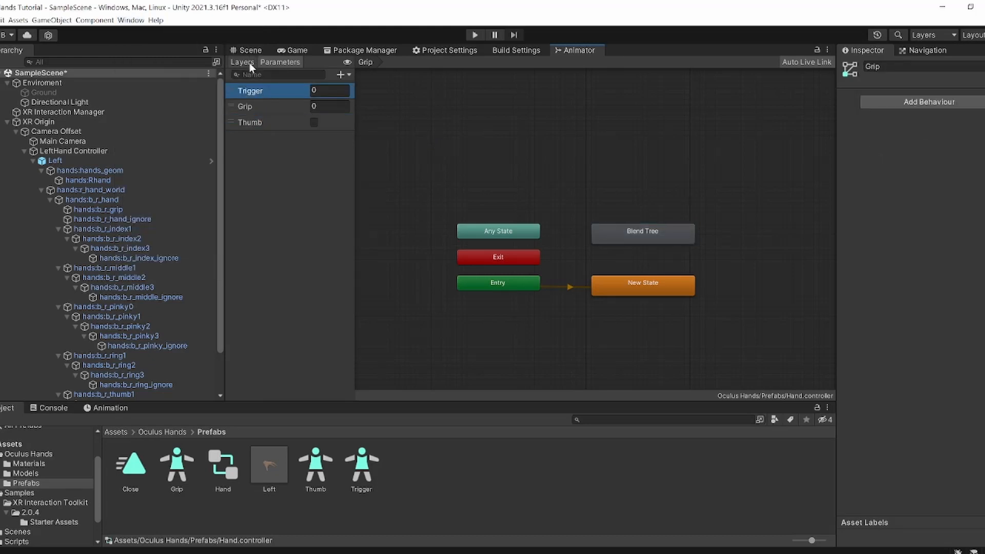
pyautogui.click(242, 62)
# Step: Create transitions in both directions between New State and Blend Tree in the Grip layer
pyautogui.rightClick(637, 290)
pyautogui.click(672, 297)
pyautogui.click(644, 228)
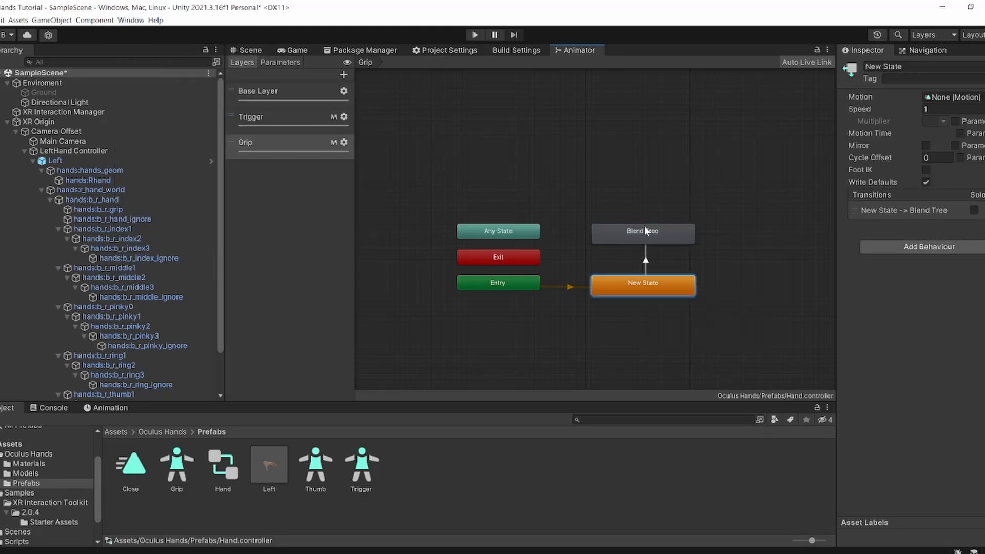
pyautogui.rightClick(646, 227)
pyautogui.click(668, 234)
pyautogui.click(641, 293)
# Step: Add a condition to the New State to Blend Tree transition using the Grip parameter, Greater than a small decimal threshold
pyautogui.click(646, 261)
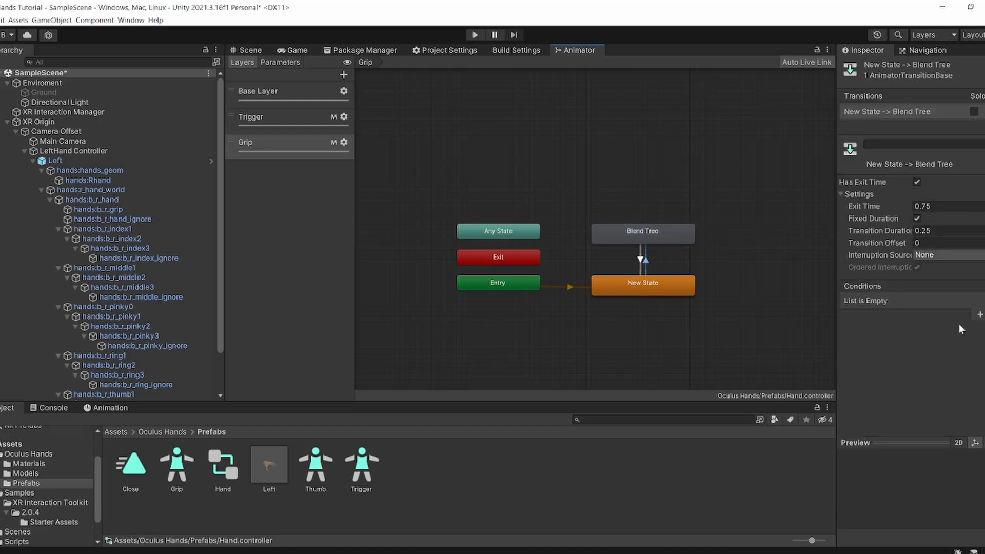
pyautogui.click(979, 314)
pyautogui.click(922, 301)
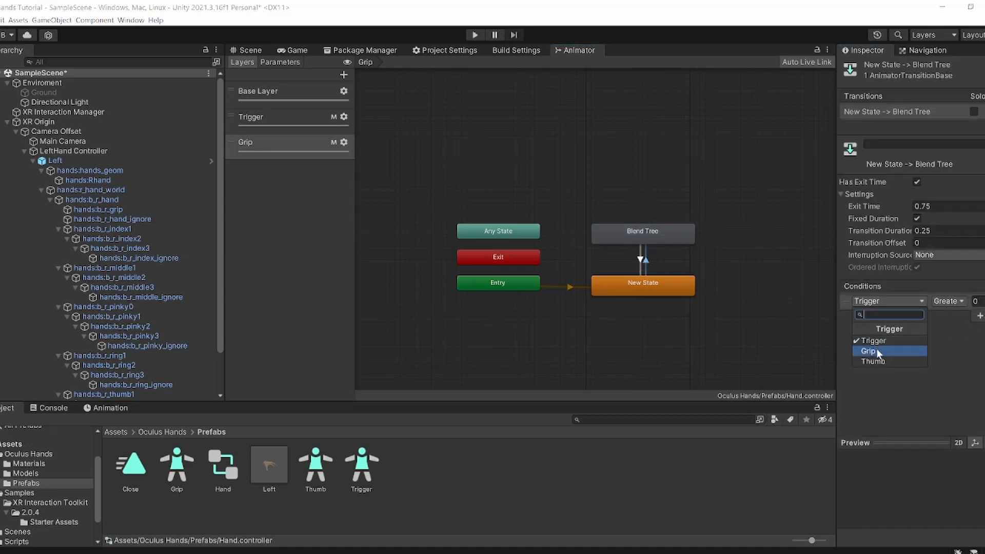
pyautogui.click(876, 351)
pyautogui.click(976, 301)
pyautogui.write('0.0')
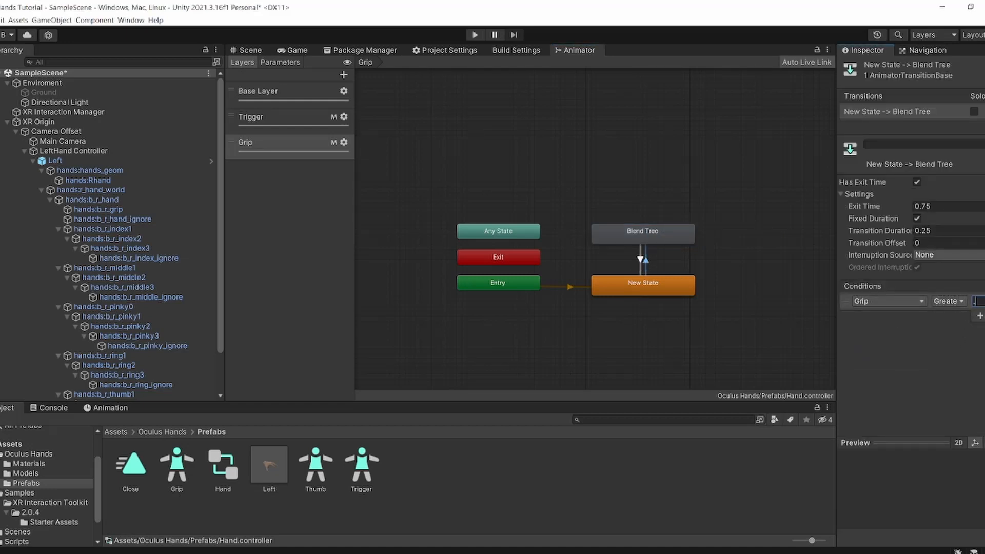
# Step: Add a condition to the Blend Tree to New State transition using the Grip parameter, Less than a small decimal threshold
pyautogui.click(641, 259)
pyautogui.click(978, 315)
pyautogui.click(917, 302)
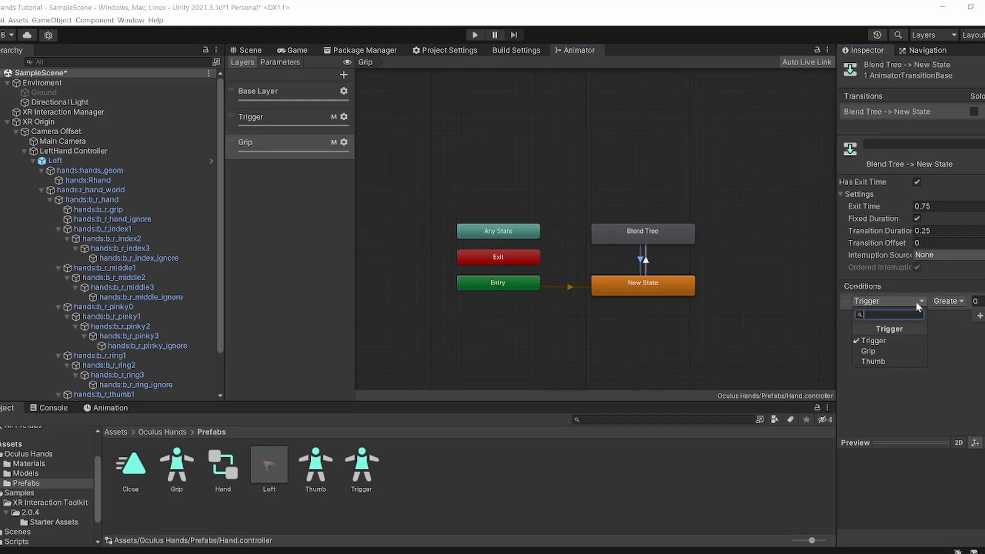
pyautogui.click(893, 350)
pyautogui.click(953, 302)
pyautogui.click(952, 323)
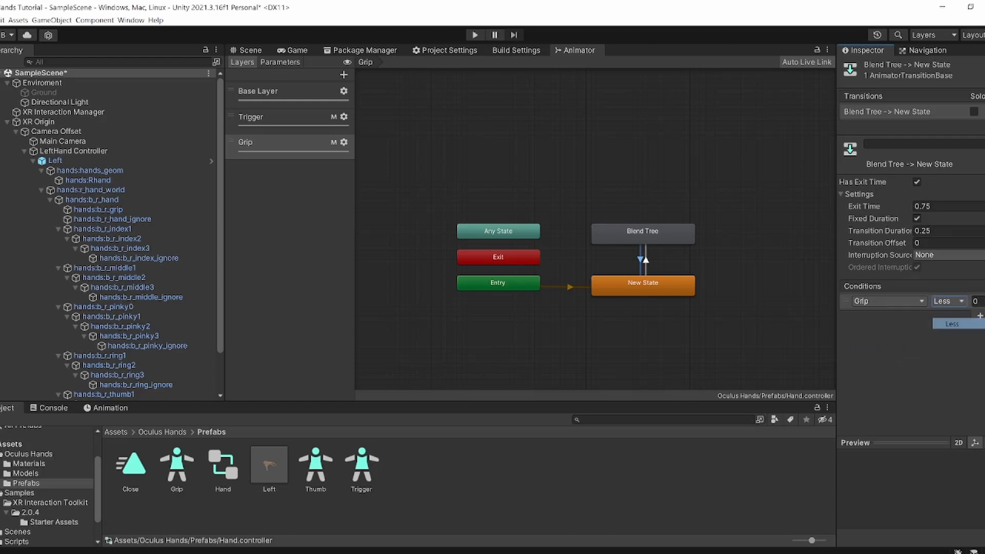
pyautogui.click(975, 302)
pyautogui.write('0.0')
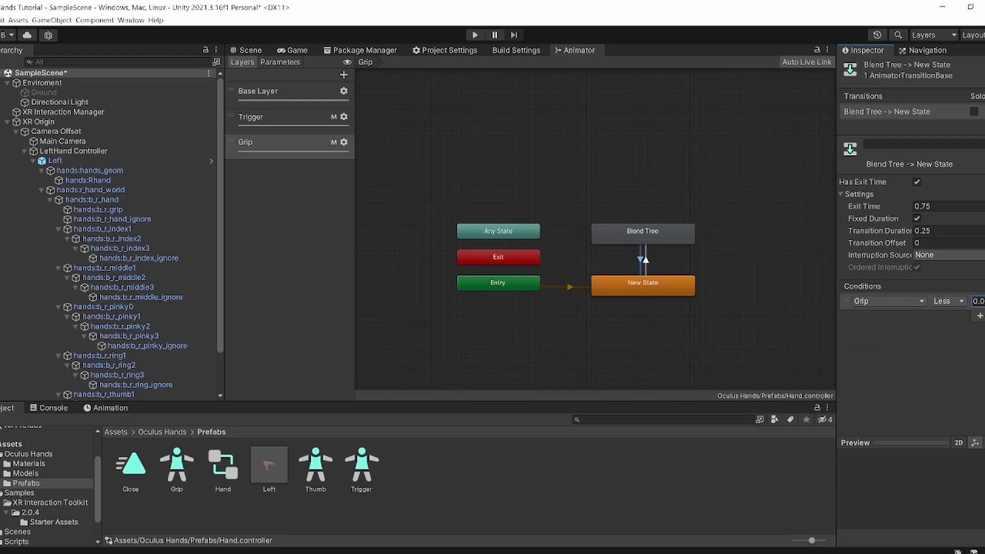
# Step: Disable Has Exit Time and Fixed Duration on the Blend Tree to New State transition, and Has Exit Time on the reverse transition
pyautogui.click(917, 181)
pyautogui.click(917, 219)
pyautogui.click(647, 259)
pyautogui.click(917, 181)
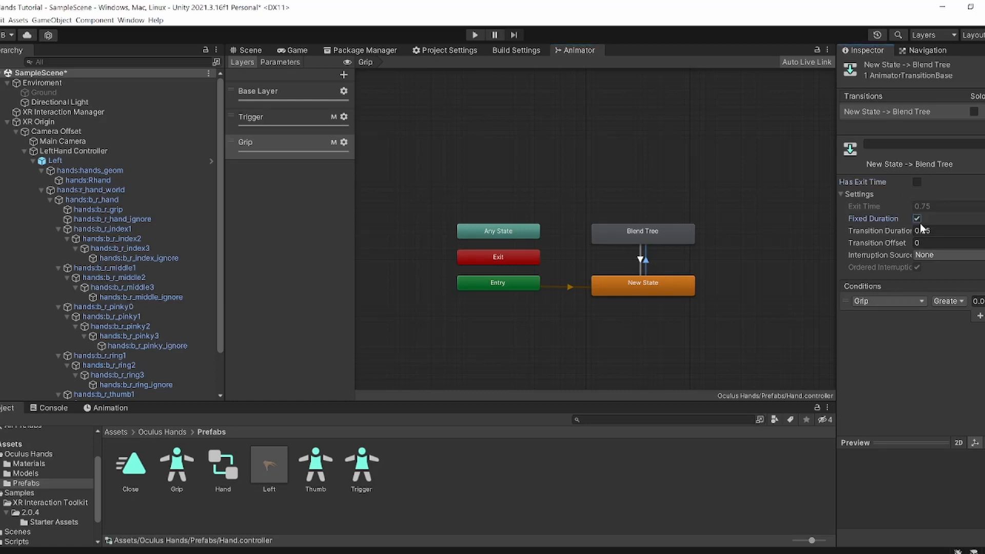
# Step: Open the Grip layer's Blend Tree, set its blend type to Direct, and add a motion field using the Close clip with the Grip parameter
pyautogui.click(640, 230)
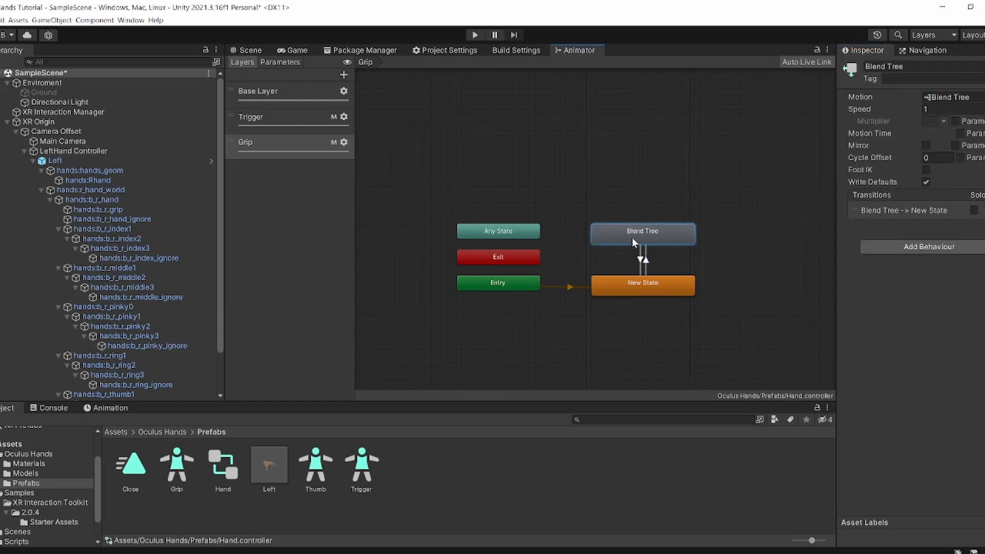
pyautogui.doubleClick(635, 240)
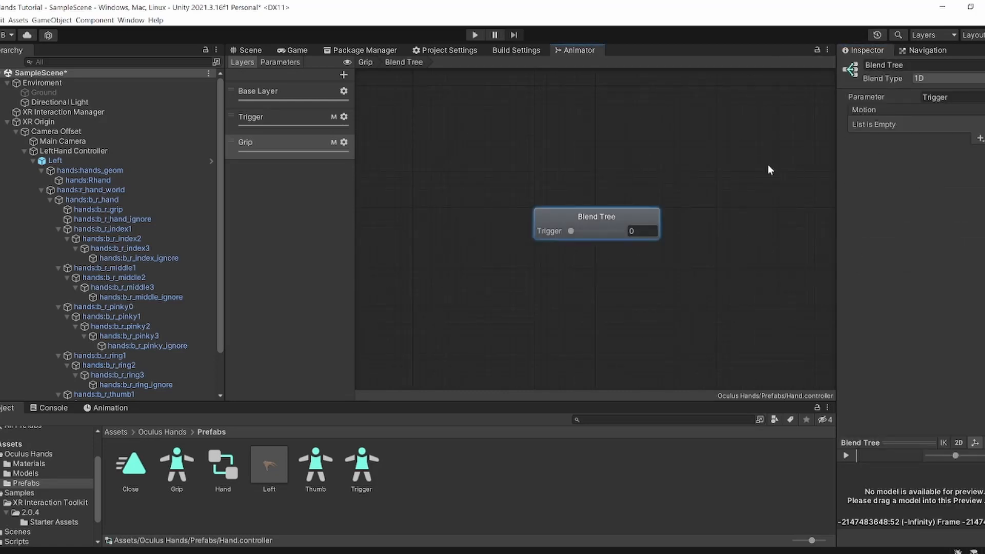
pyautogui.click(959, 79)
pyautogui.click(975, 133)
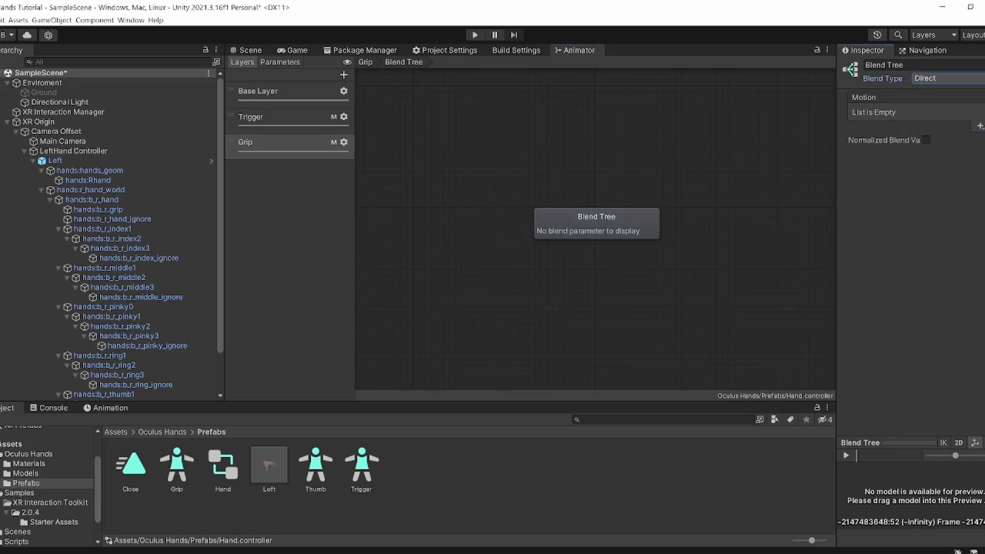
pyautogui.click(980, 126)
pyautogui.click(954, 135)
pyautogui.click(932, 127)
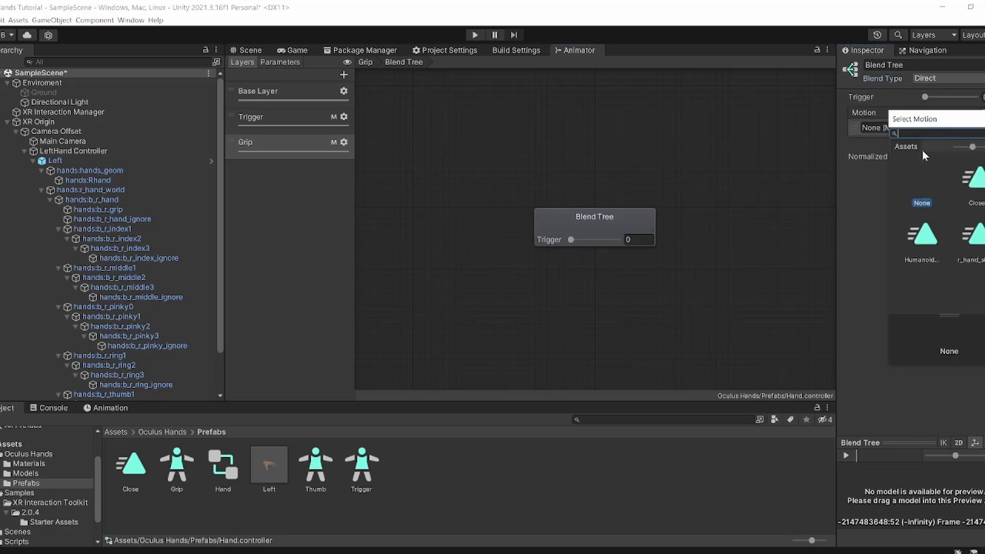
pyautogui.doubleClick(975, 180)
pyautogui.click(974, 150)
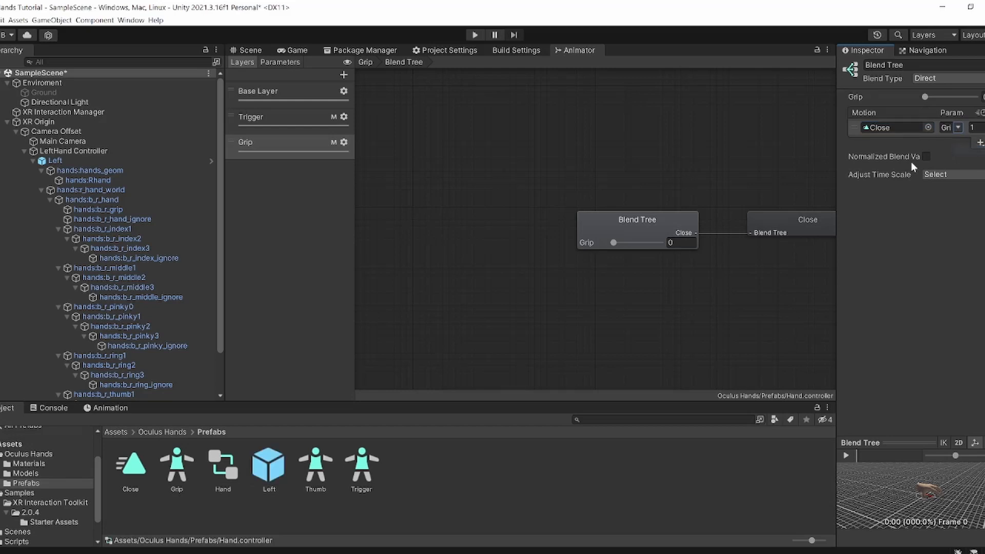
# Step: Add a new animator layer named Thumb below the Grip layer
pyautogui.click(273, 118)
pyautogui.click(289, 149)
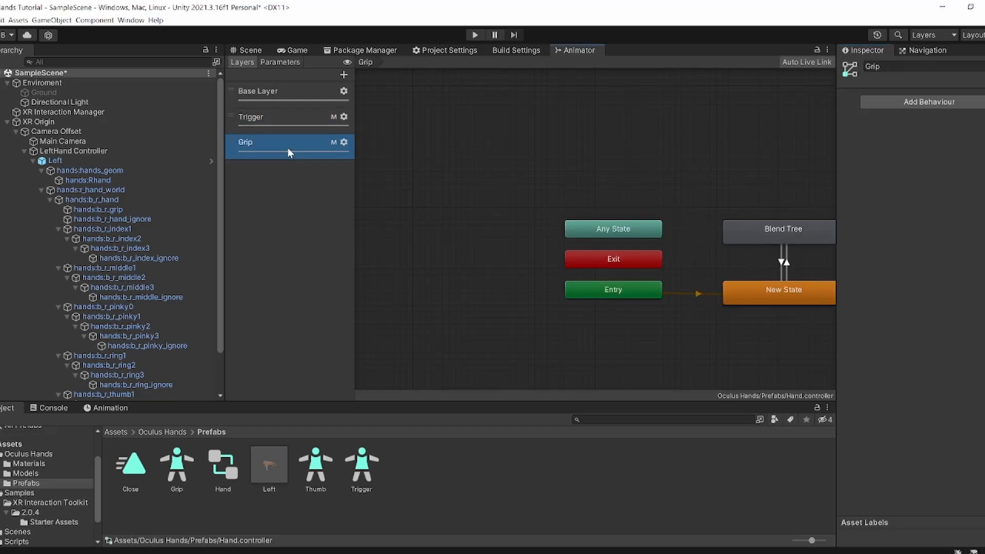
pyautogui.click(313, 122)
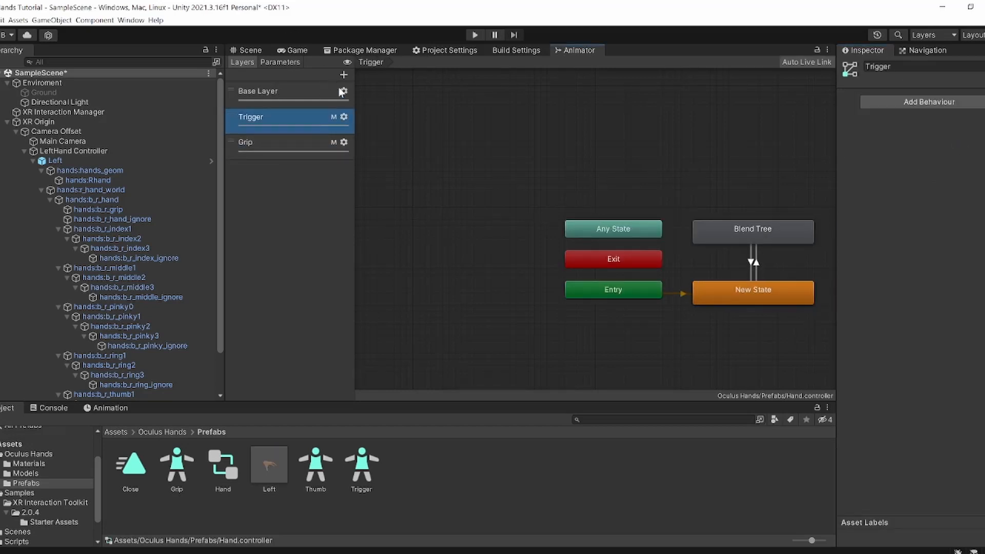
pyautogui.click(344, 75)
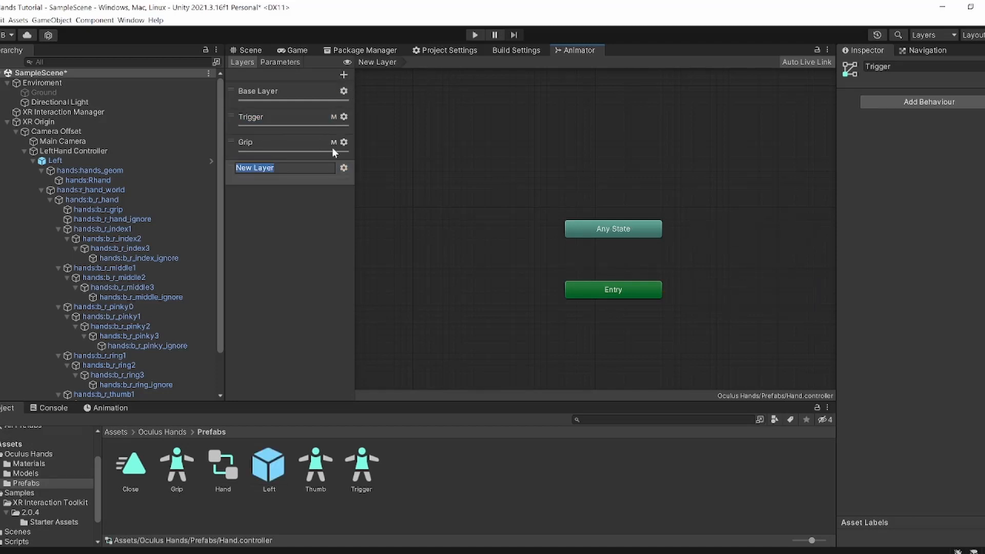
pyautogui.press('BackSpace')
pyautogui.write('Thumb')
pyautogui.press('Return')
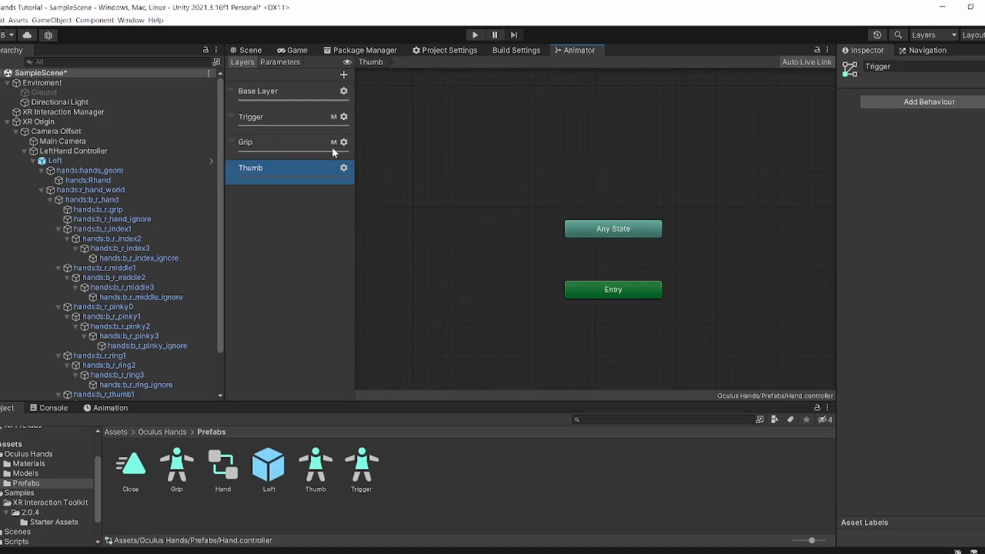
# Step: Assign the Thumb avatar mask to the Thumb layer and set its weight to 1
pyautogui.click(344, 168)
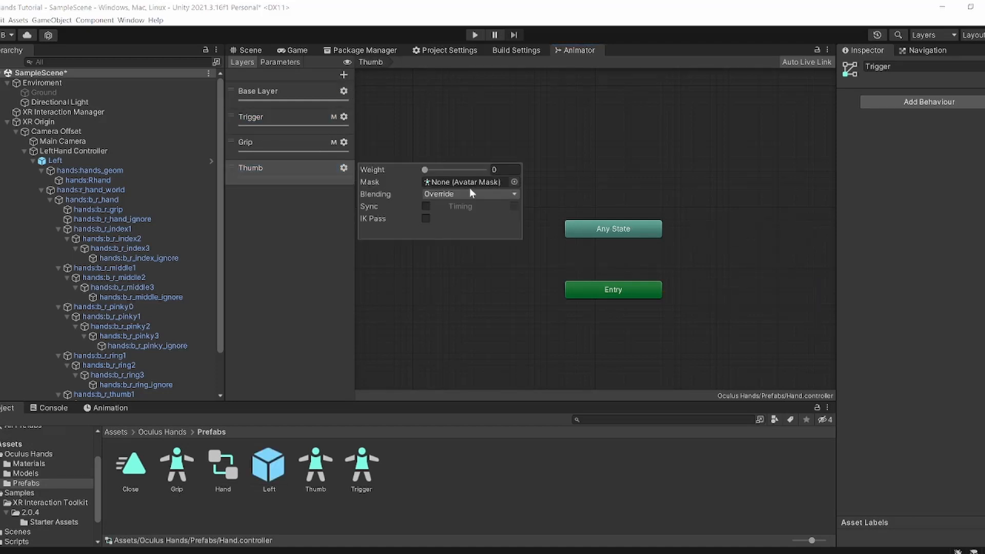
pyautogui.click(509, 182)
pyautogui.doubleClick(546, 290)
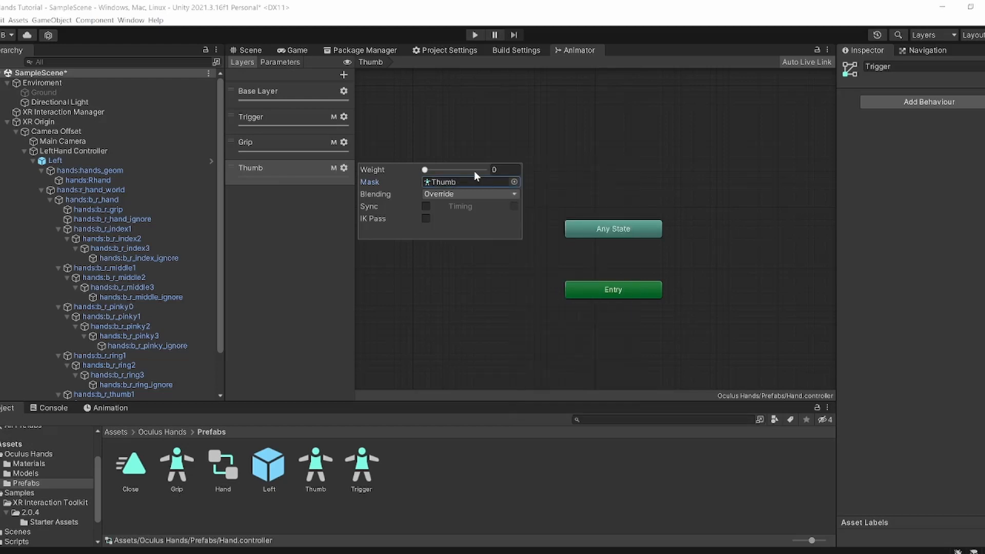
pyautogui.click(701, 246)
# Step: Create an empty state beside Entry in the Thumb layer and add the Close clip as a state above it
pyautogui.rightClick(597, 240)
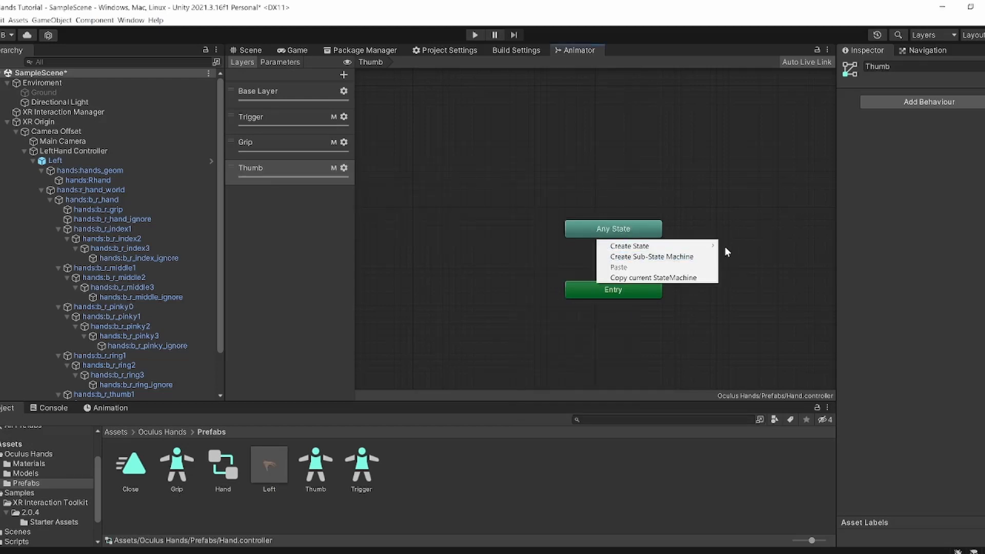
pyautogui.click(739, 245)
pyautogui.moveTo(692, 248); pyautogui.dragTo(796, 288)
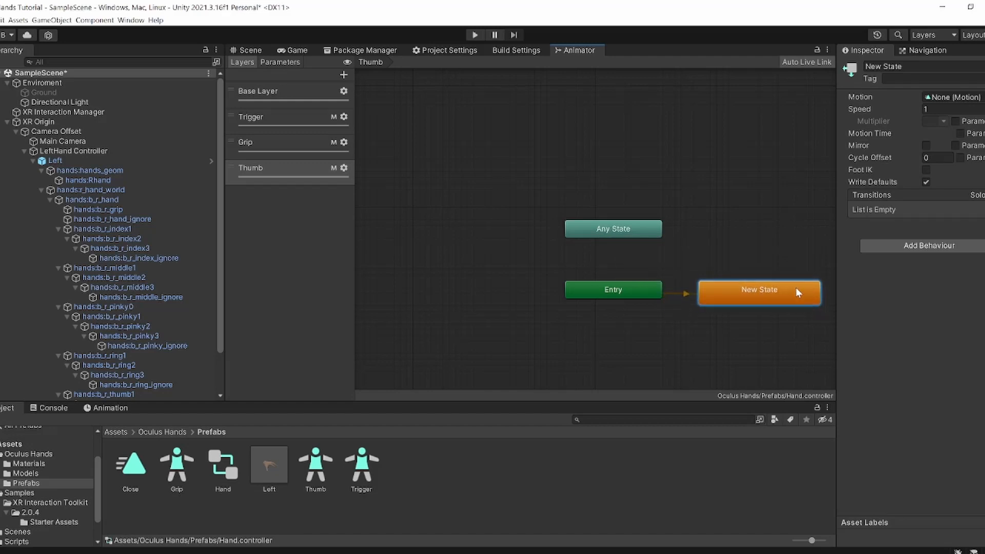
pyautogui.moveTo(795, 282); pyautogui.dragTo(636, 230, button='middle')
pyautogui.rightClick(636, 227)
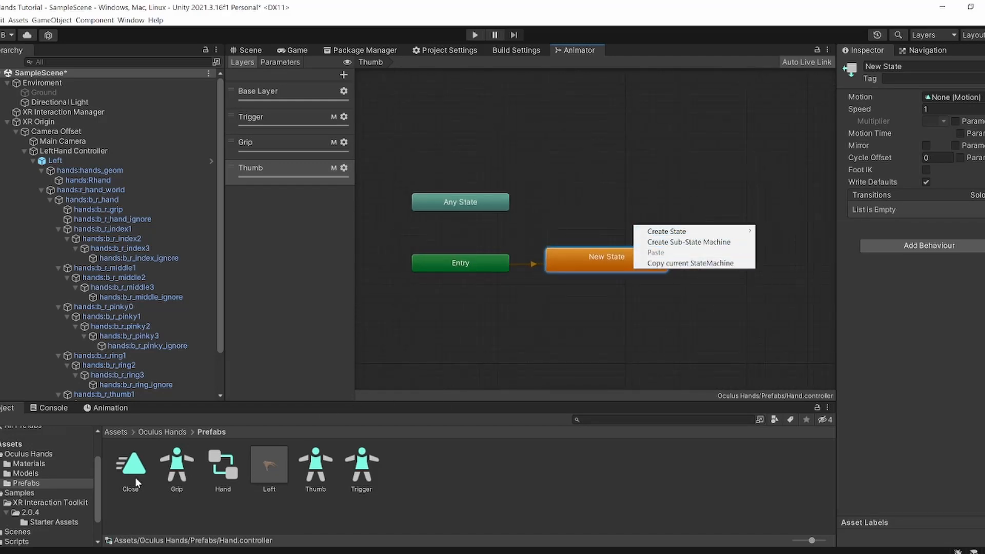
pyautogui.moveTo(135, 478); pyautogui.dragTo(606, 210)
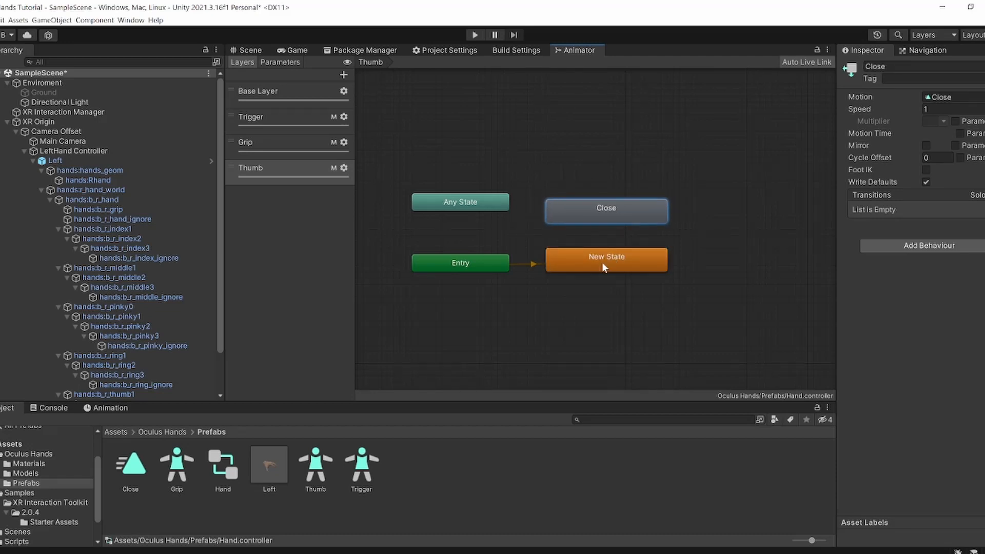
# Step: Create transitions in both directions between New State and Close in the Thumb layer
pyautogui.rightClick(602, 262)
pyautogui.click(642, 271)
pyautogui.click(629, 210)
pyautogui.rightClick(636, 209)
pyautogui.click(654, 218)
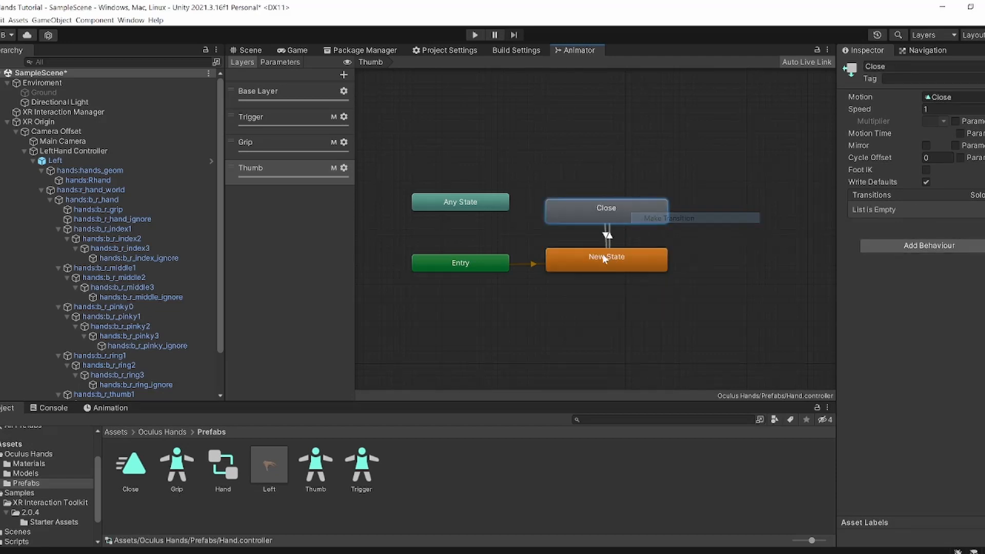
pyautogui.click(603, 253)
# Step: Add a condition to the New State to Close transition requiring the Thumb parameter to be true
pyautogui.click(610, 236)
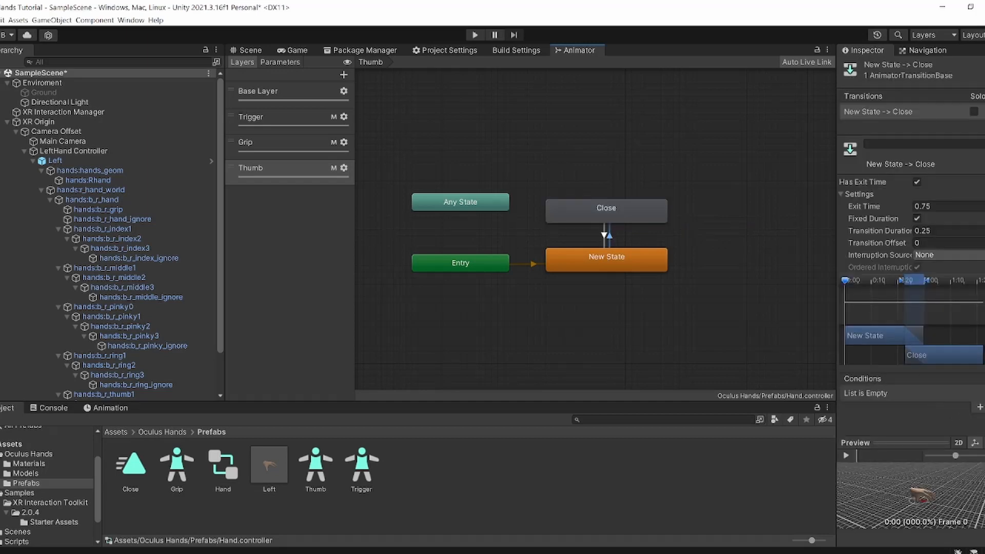
pyautogui.click(980, 407)
pyautogui.click(904, 393)
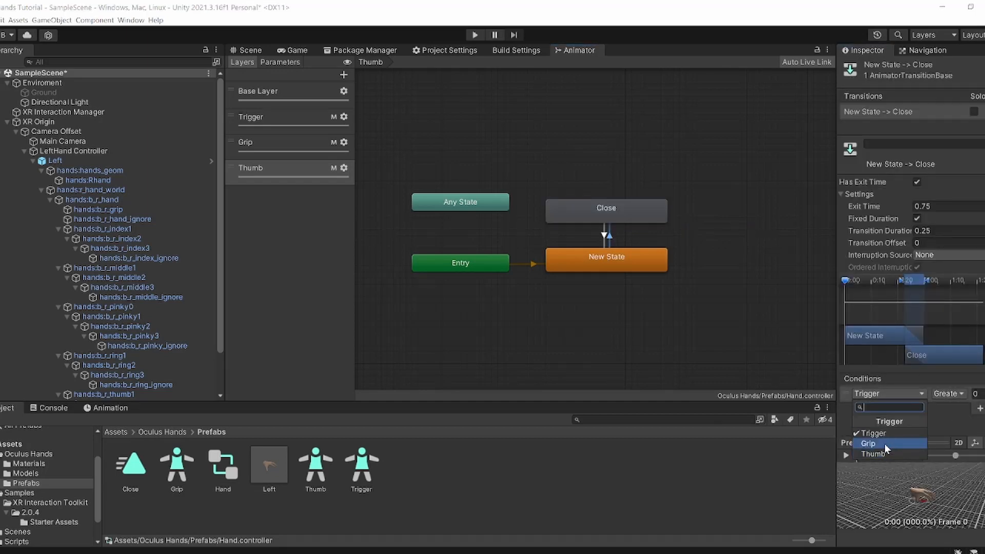
pyautogui.click(873, 454)
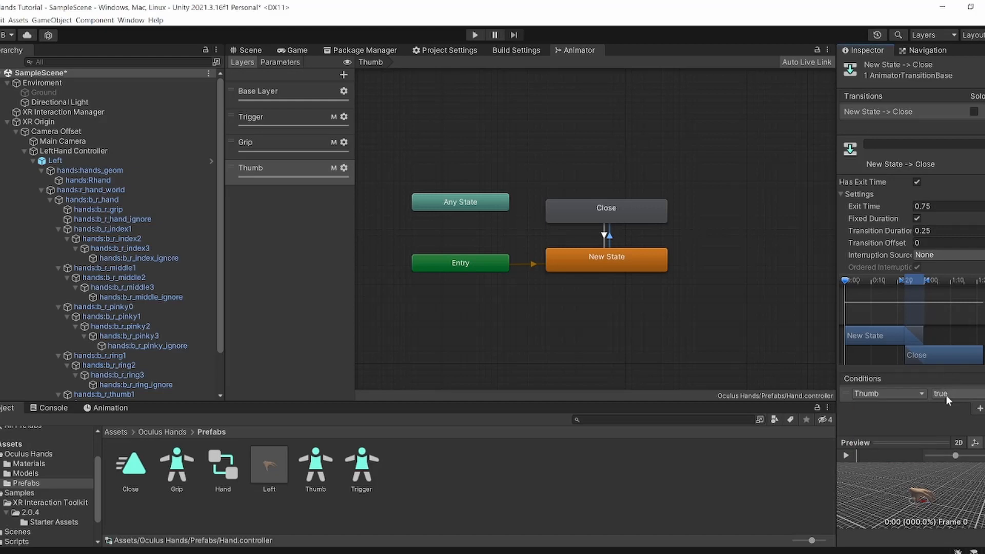
# Step: Add a condition to the Close to New State transition requiring the Thumb parameter to be false
pyautogui.click(604, 234)
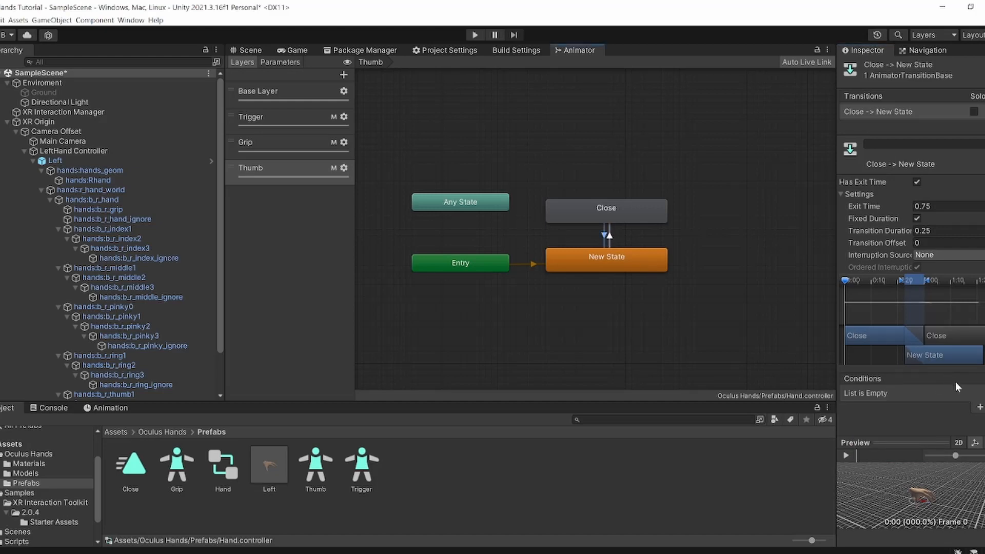
pyautogui.click(980, 409)
pyautogui.click(895, 392)
pyautogui.click(883, 450)
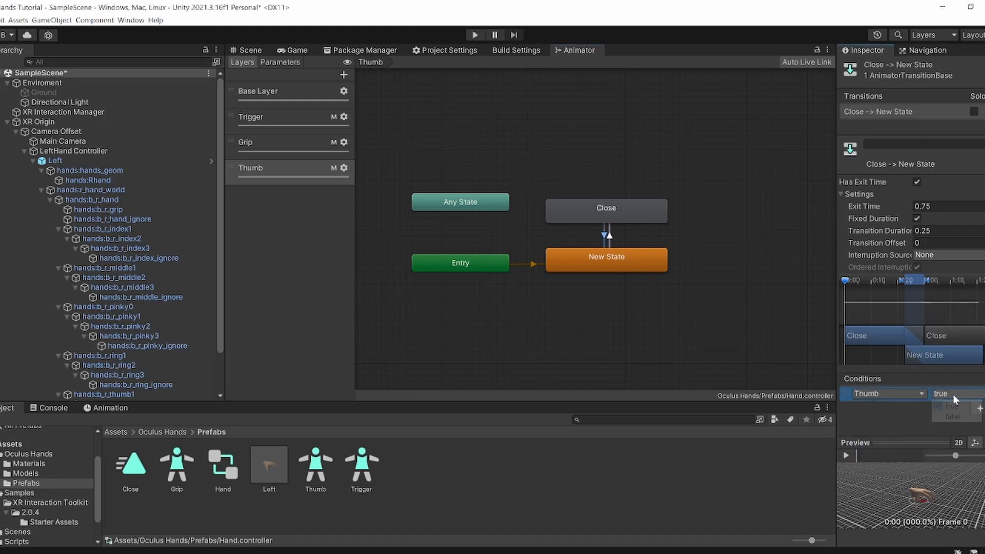
pyautogui.click(954, 417)
# Step: Disable Has Exit Time on both Thumb transitions and Fixed Duration on the Close to New State transition
pyautogui.click(917, 181)
pyautogui.click(917, 218)
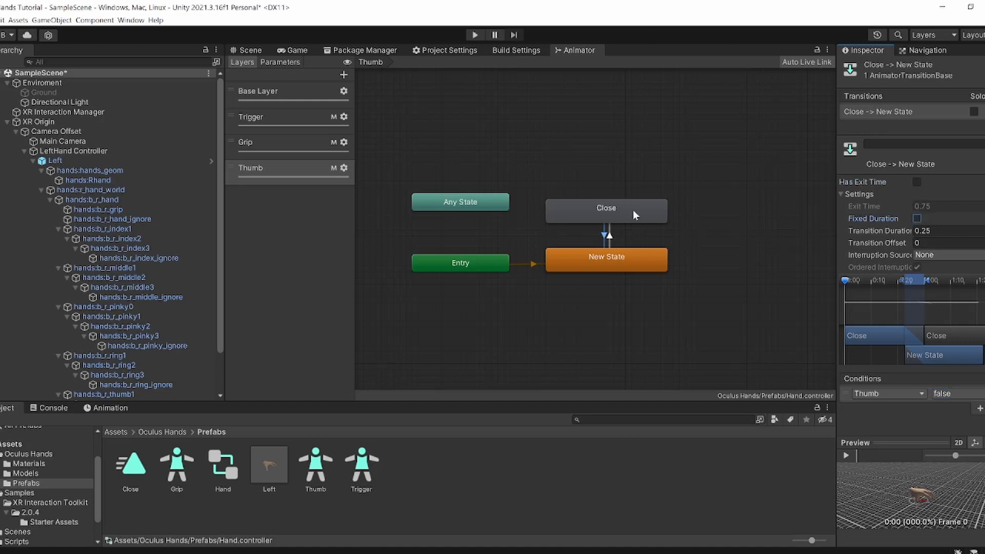
pyautogui.click(609, 237)
pyautogui.click(917, 182)
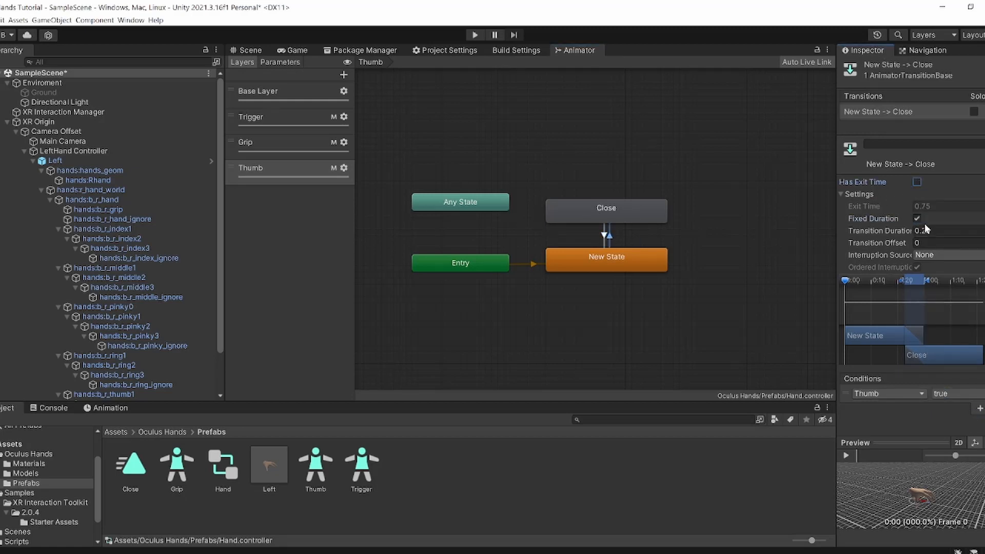
# Step: Open the Thumb layer's Close state speed for editing and select the Grip layer's Blend Tree
pyautogui.moveTo(666, 204); pyautogui.dragTo(667, 209)
pyautogui.click(945, 109)
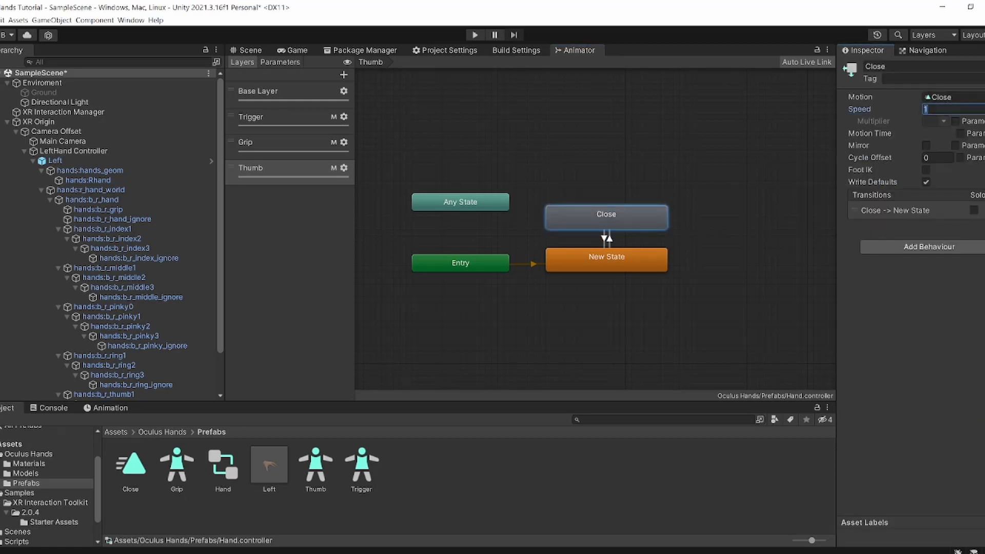
pyautogui.click(294, 151)
pyautogui.click(689, 204)
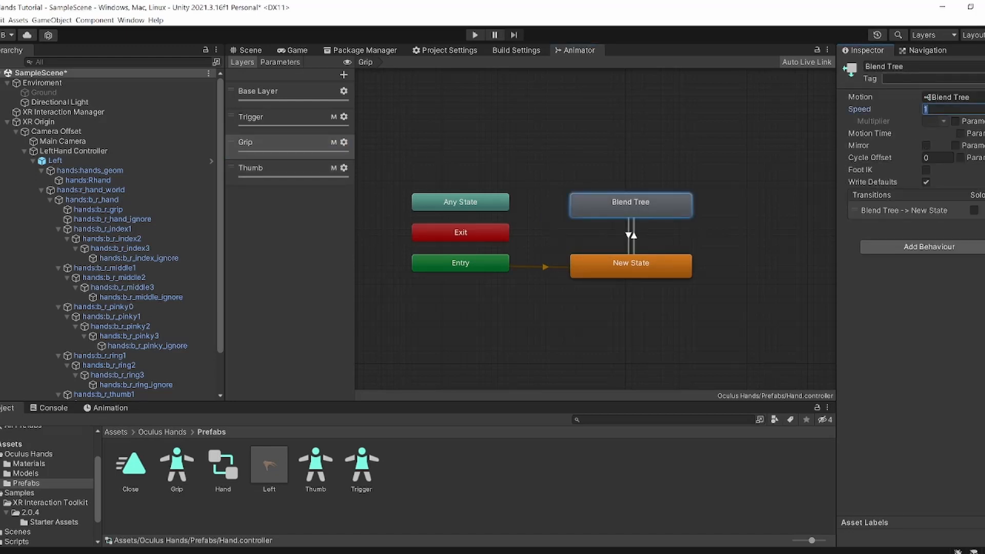
# Step: Set the speed of the Trigger layer's Blend Tree to 10 and save the scene
pyautogui.click(272, 92)
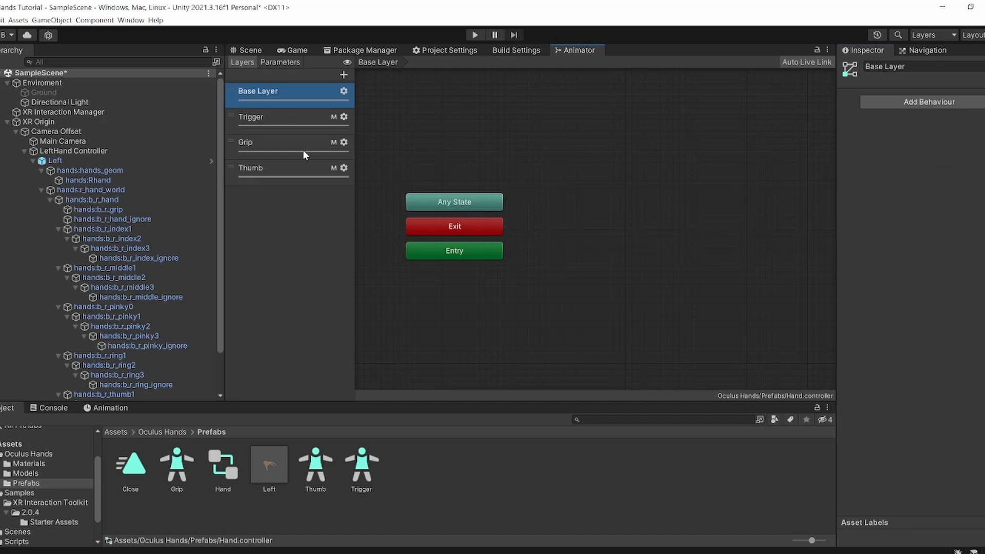
pyautogui.click(284, 118)
pyautogui.click(601, 203)
pyautogui.click(949, 109)
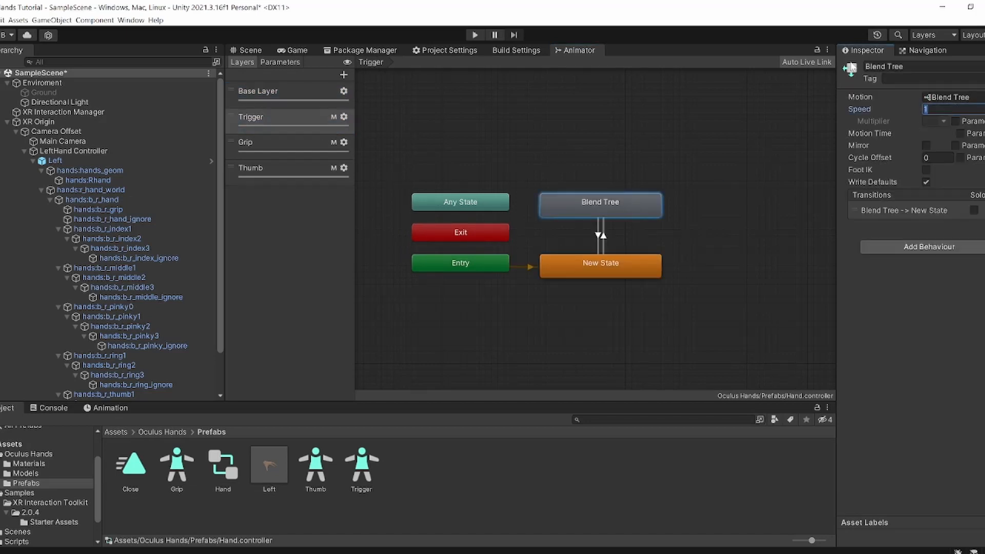
pyautogui.write('10')
pyautogui.hotkey('ctrl', 's')
# Step: Preview the Left hand's animation in the Scene view, stop playback, and return to the project files
pyautogui.click(252, 50)
pyautogui.click(109, 408)
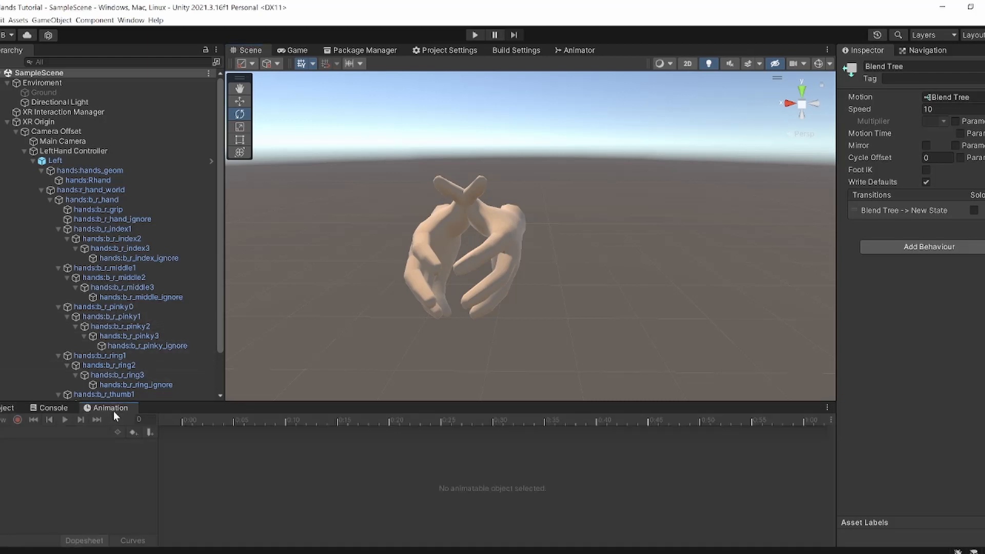
pyautogui.click(72, 161)
pyautogui.click(66, 420)
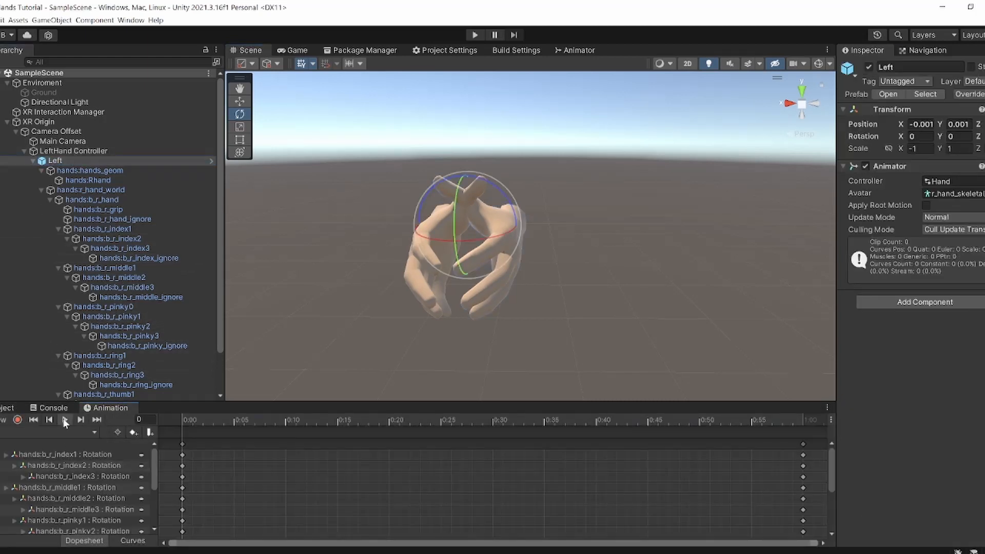
pyautogui.click(65, 421)
pyautogui.click(8, 408)
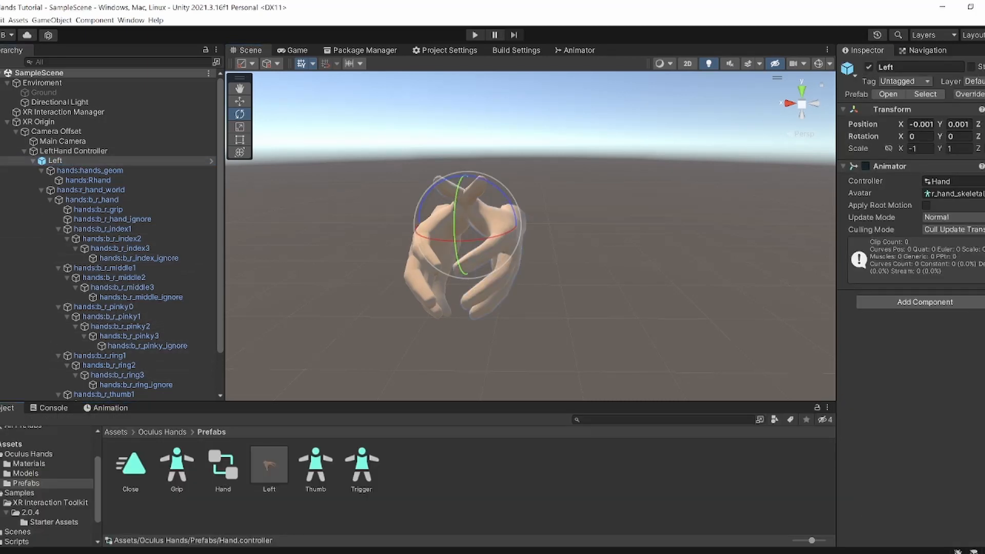
# Step: Switch to Visual Studio, review the HandController script in the Vr FullBody project, and return to the Vr Hands Tutorial script
pyautogui.click(560, 553)
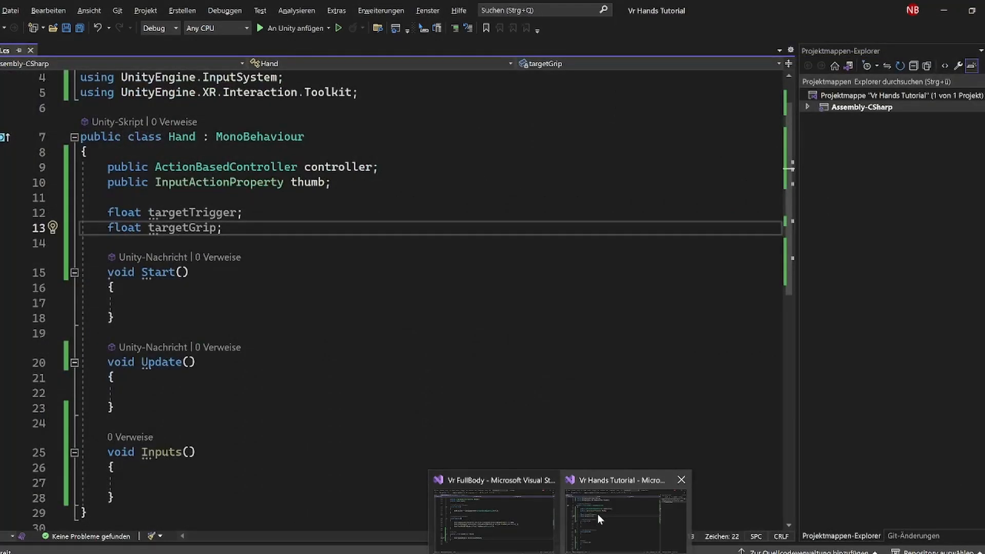
pyautogui.click(494, 516)
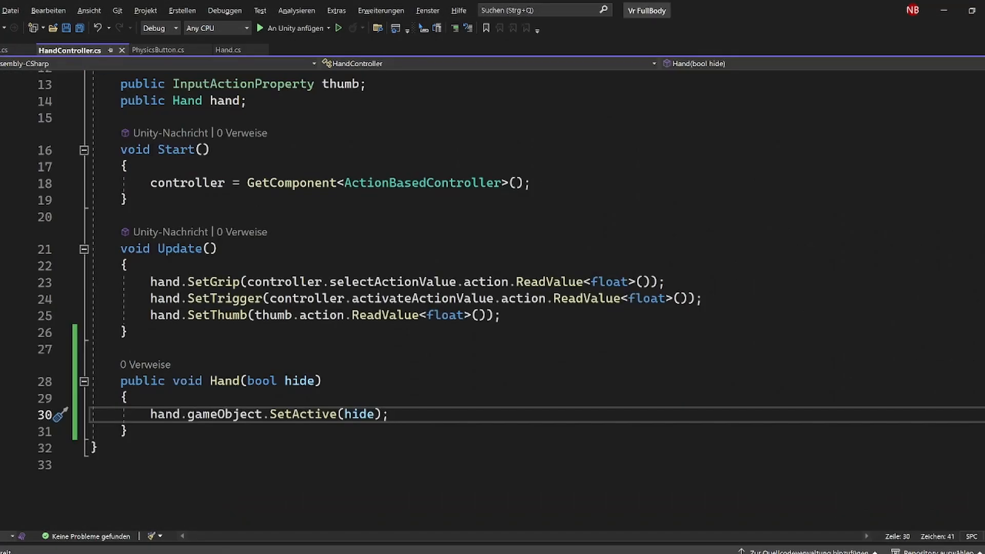
pyautogui.scroll(4, 493, 297)
pyautogui.scroll(-2, 464, 398)
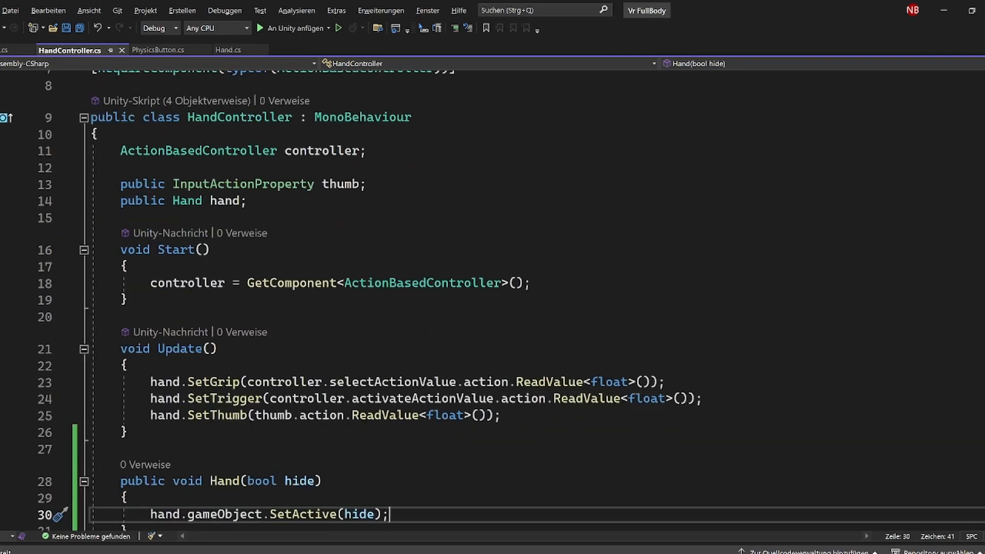
pyautogui.hotkey('alt', 'Tab')
pyautogui.hotkey('alt', 'Tab')
pyautogui.hotkey('alt', 'Tab')
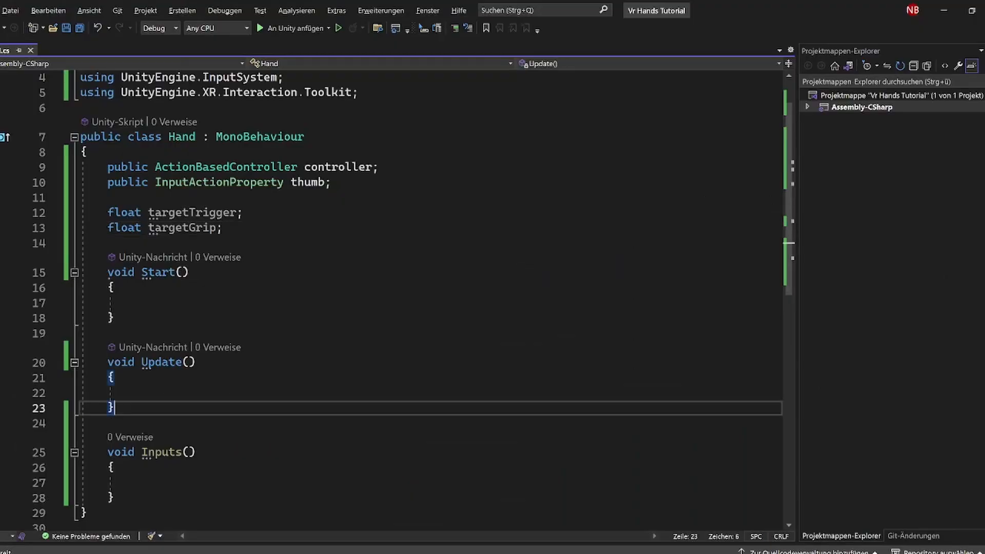
pyautogui.click(115, 378)
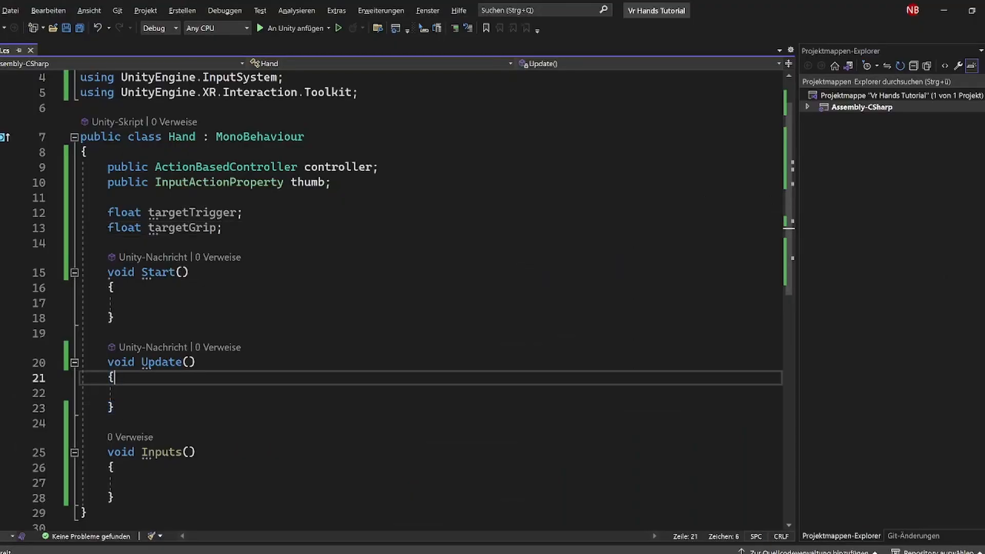
pyautogui.click(114, 409)
pyautogui.click(135, 393)
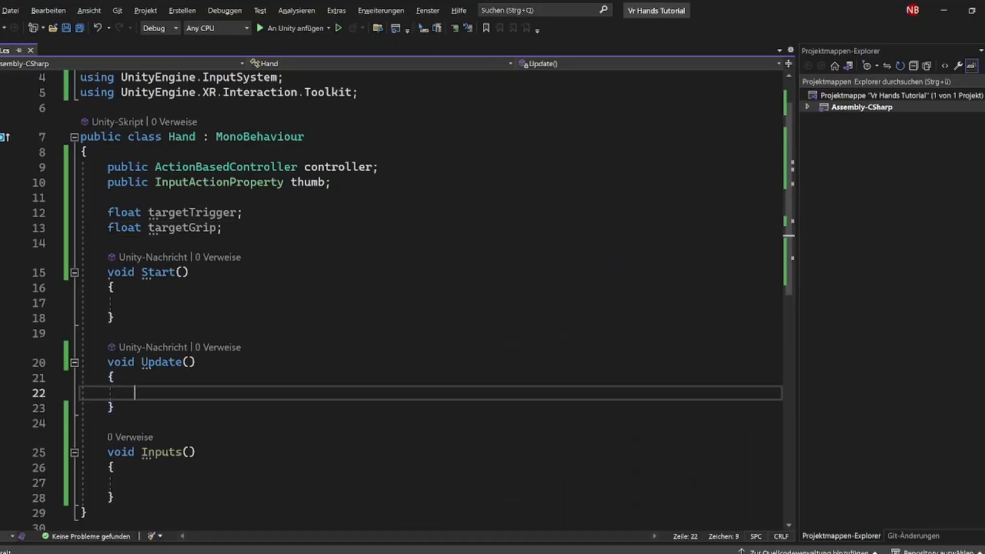
pyautogui.write('t')
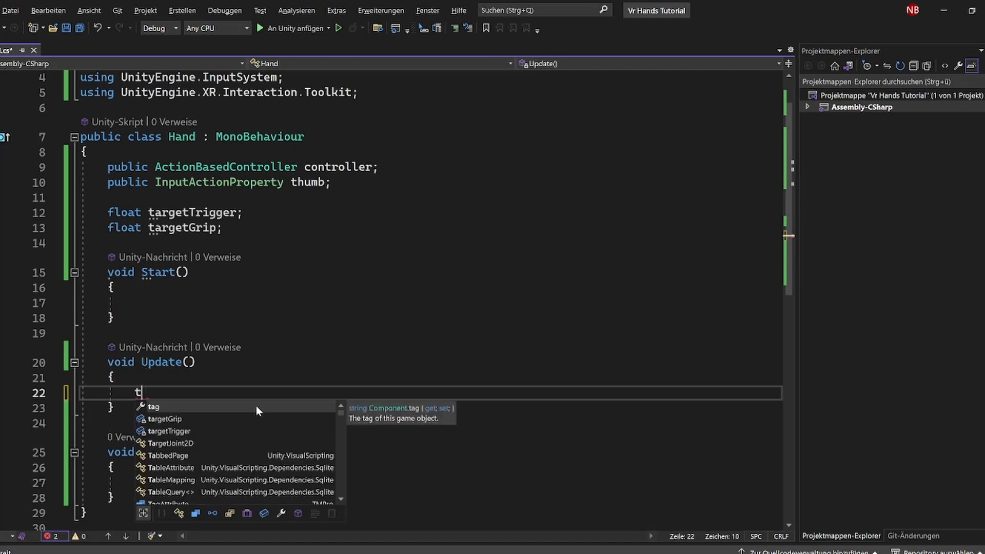
pyautogui.press('BackSpace')
pyautogui.press('Up')
pyautogui.press('Up')
pyautogui.press('Up')
pyautogui.press('Up')
pyautogui.press('Up')
# Step: In the Inputs method, start the statement "targetTrigger = controller." using the existing fields
pyautogui.press('Down')
pyautogui.press('Down')
pyautogui.press('Down')
pyautogui.press('Down')
pyautogui.press('Down')
pyautogui.press('Down')
pyautogui.press('Down')
pyautogui.press('Down')
pyautogui.press('Down')
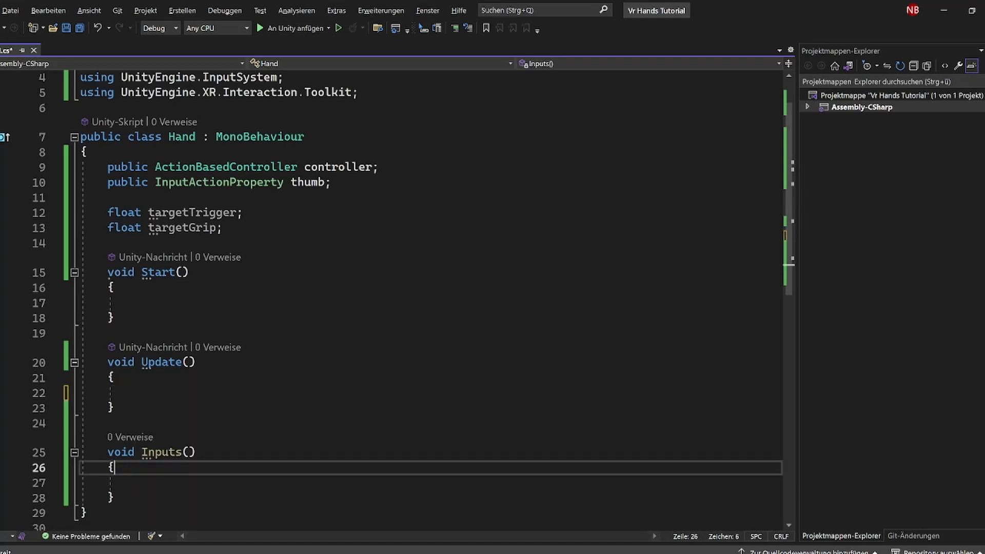
pyautogui.press('Down')
pyautogui.write('trigger')
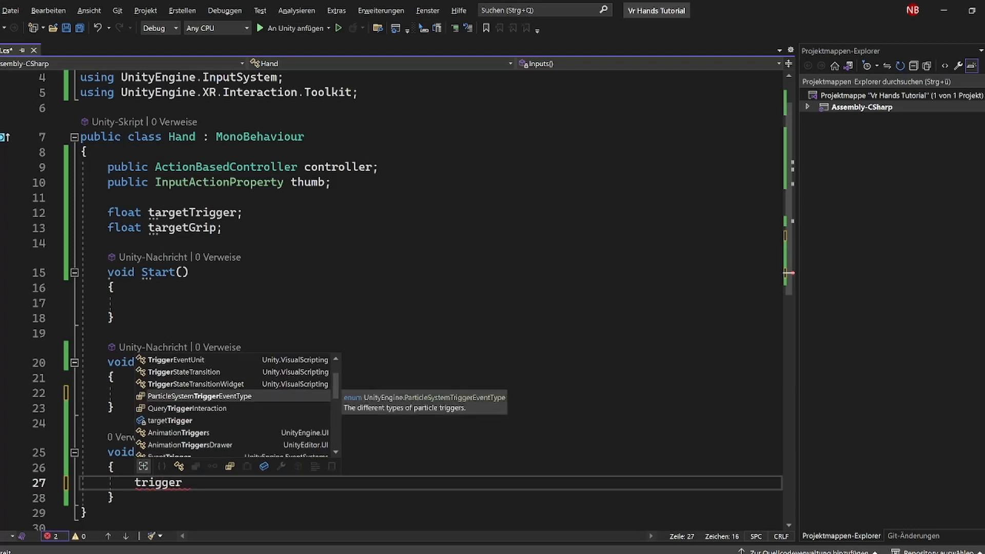
pyautogui.press('Down')
pyautogui.press('Down')
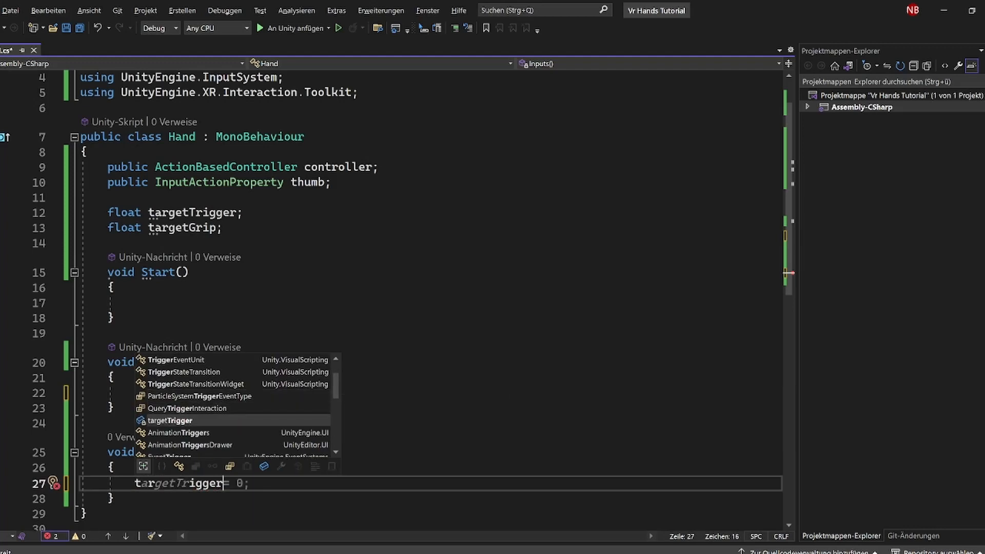
pyautogui.write('=')
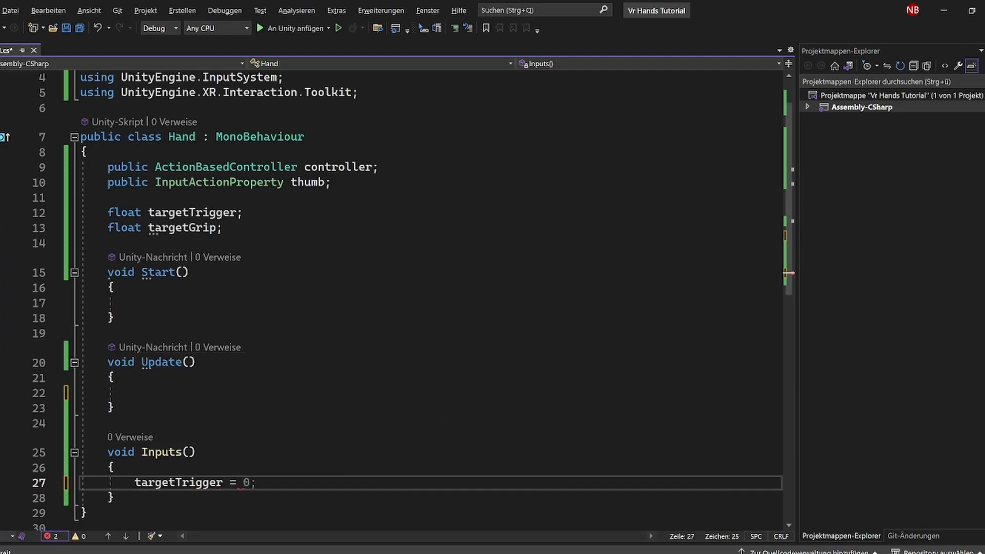
pyautogui.scroll(-1, 390, 298)
pyautogui.write('con')
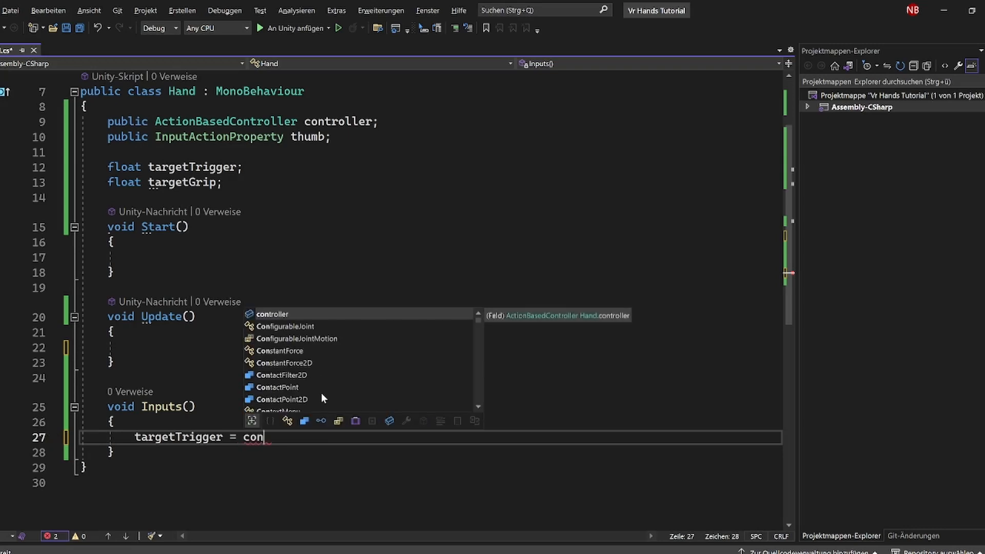
pyautogui.press('Tab')
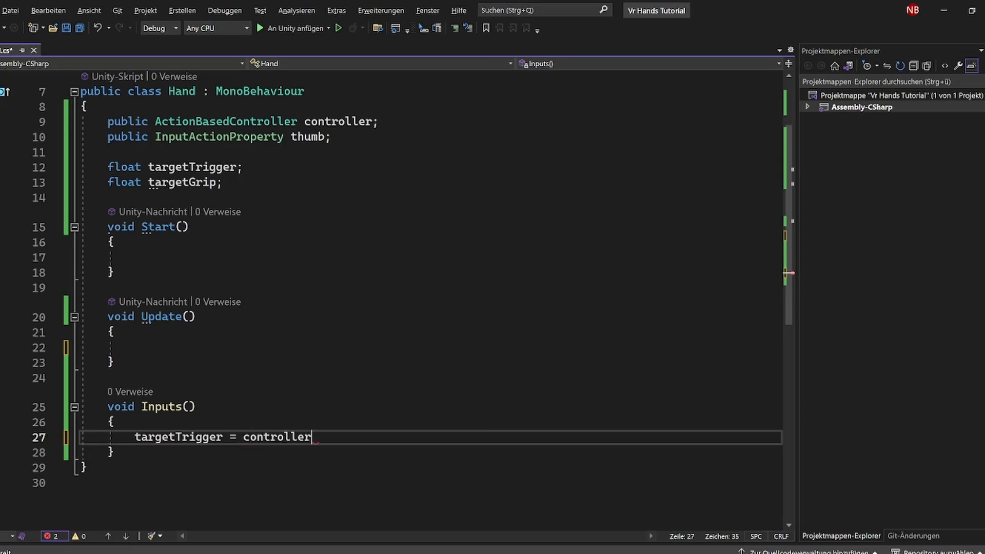
pyautogui.write('.')
# Step: Declare "bool thumb;" below the targetGrip field, separated by a blank line
pyautogui.click(224, 183)
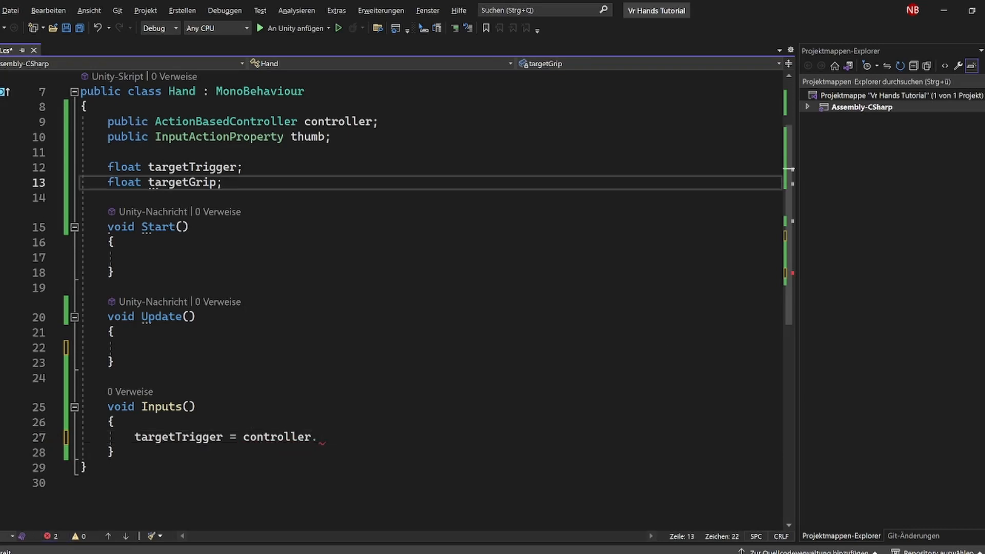
pyautogui.press('Return')
pyautogui.press('Return')
pyautogui.write('bool thumb;')
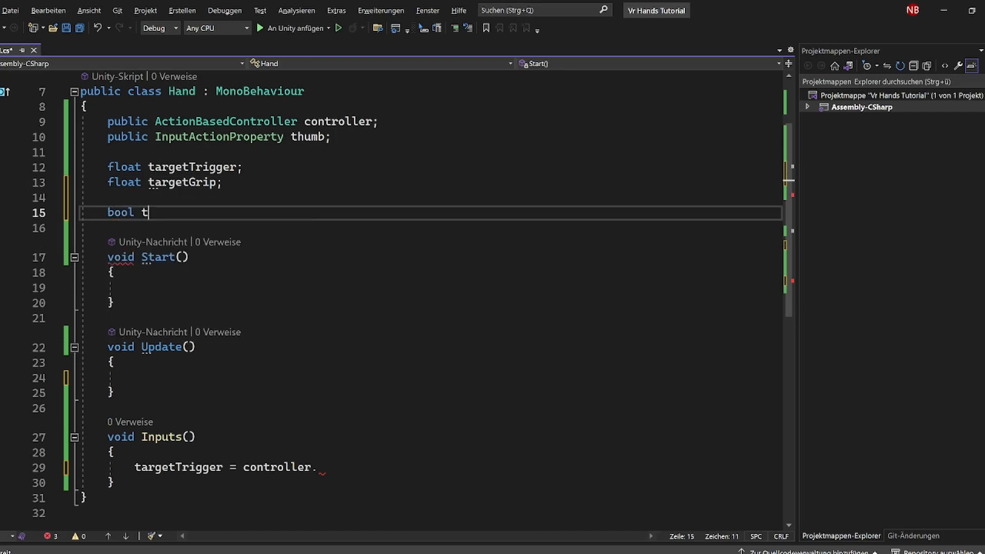
# Step: Declare "Animator anim;" below the bool thumb field, separated by a blank line
pyautogui.press('Return')
pyautogui.press('Return')
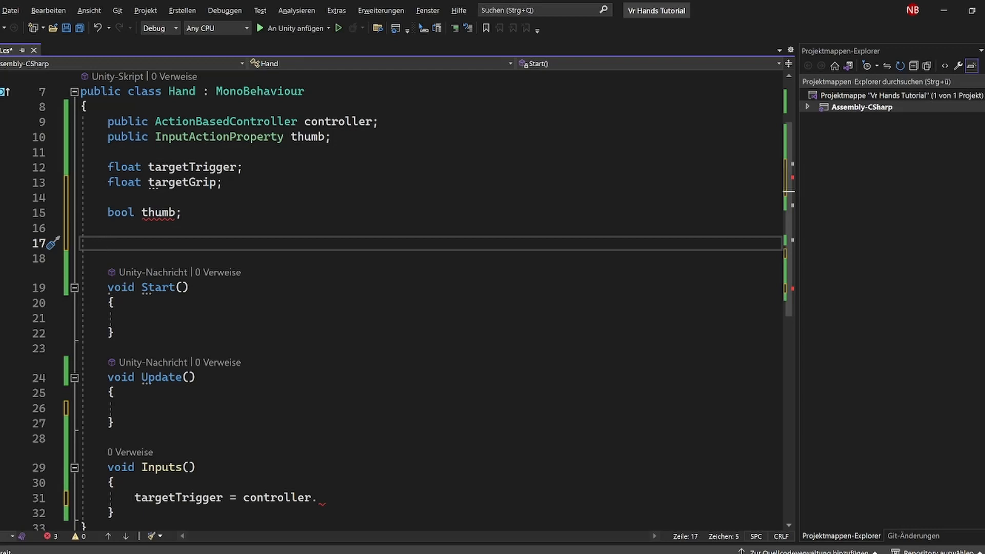
pyautogui.write('anima')
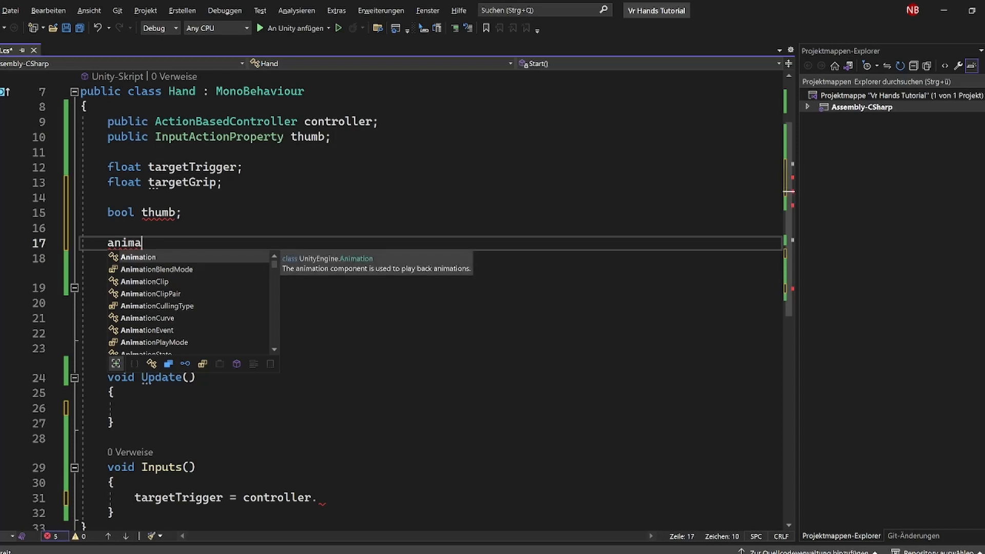
pyautogui.write('tor an')
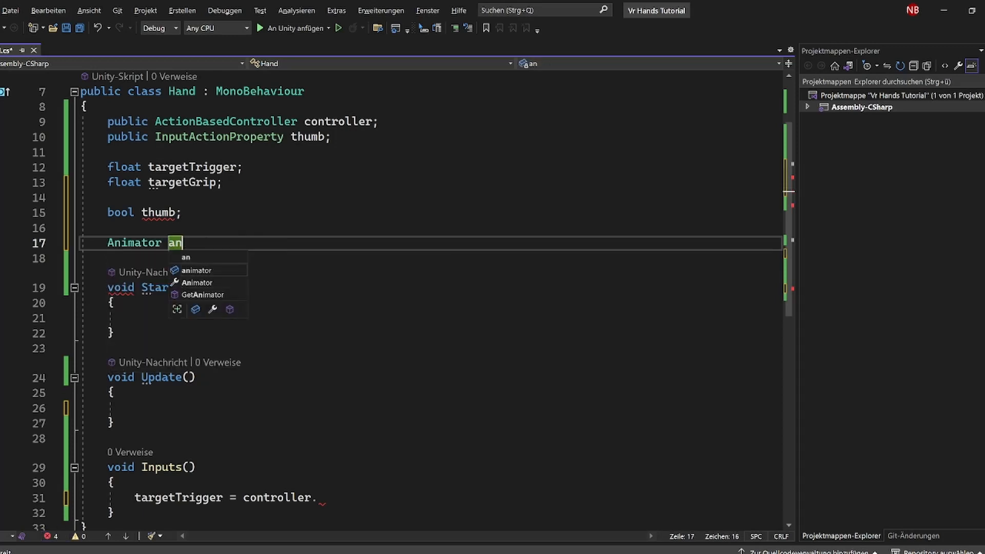
pyautogui.write('im;')
# Step: In the Start method, add the statement "anim = GetComponent<Animator>();"
pyautogui.press('Down')
pyautogui.press('Down')
pyautogui.press('Down')
pyautogui.press('Down')
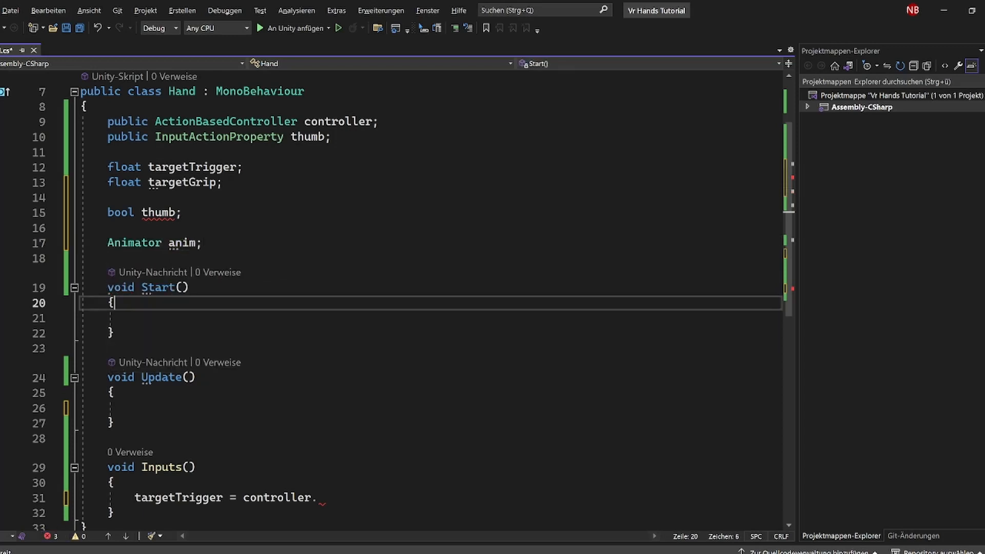
pyautogui.write('anim = Get')
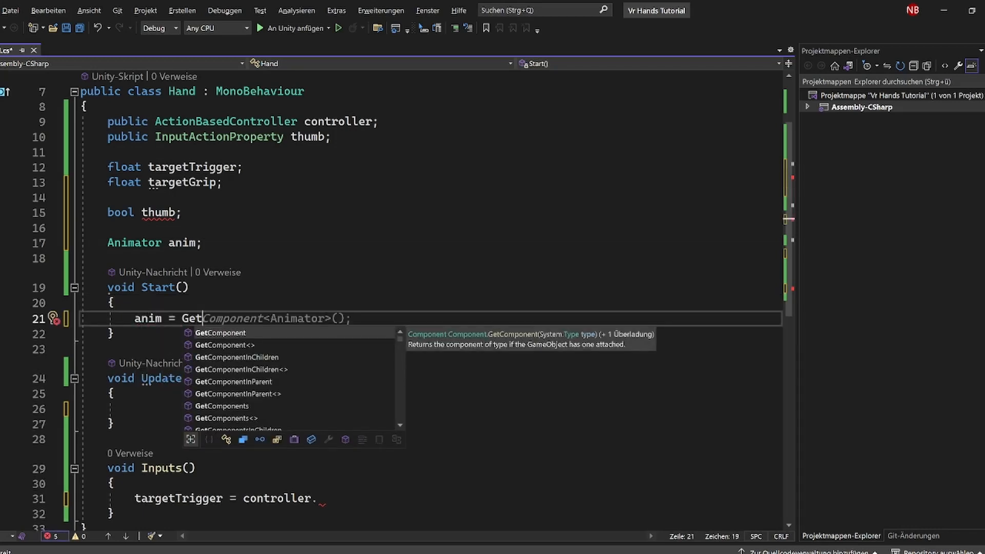
pyautogui.press('Tab')
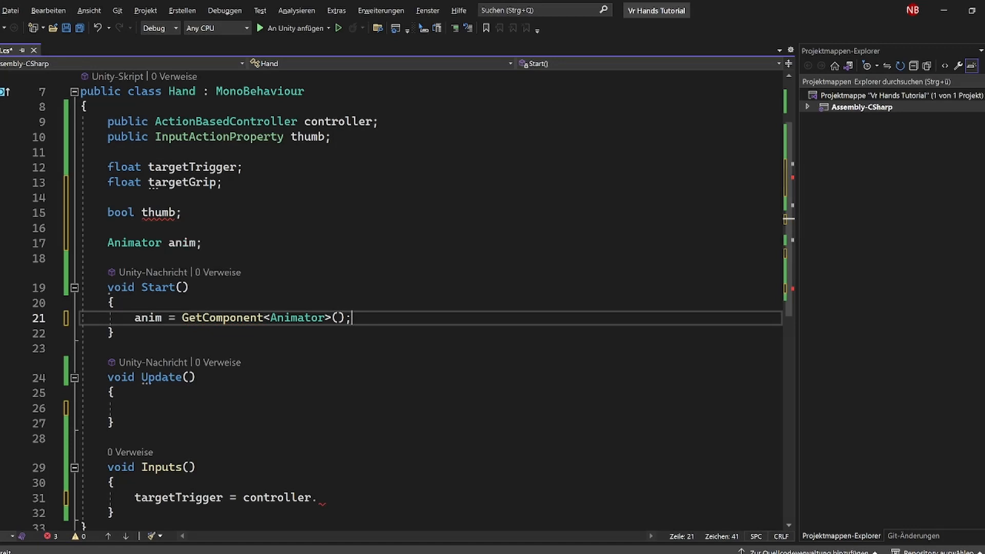
# Step: Rename the InputActionProperty field to thumbInput and save the script
pyautogui.click(168, 212)
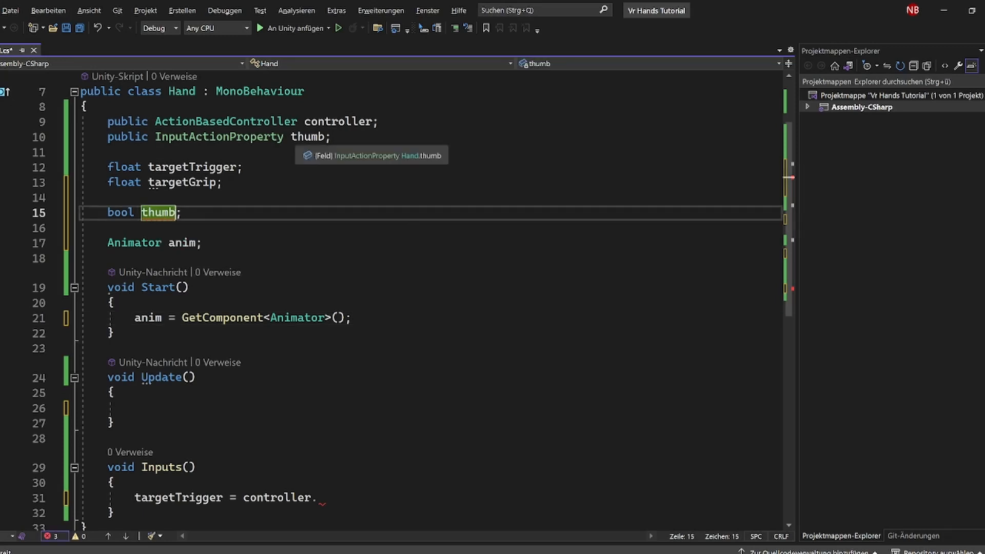
pyautogui.click(330, 137)
pyautogui.write('Input')
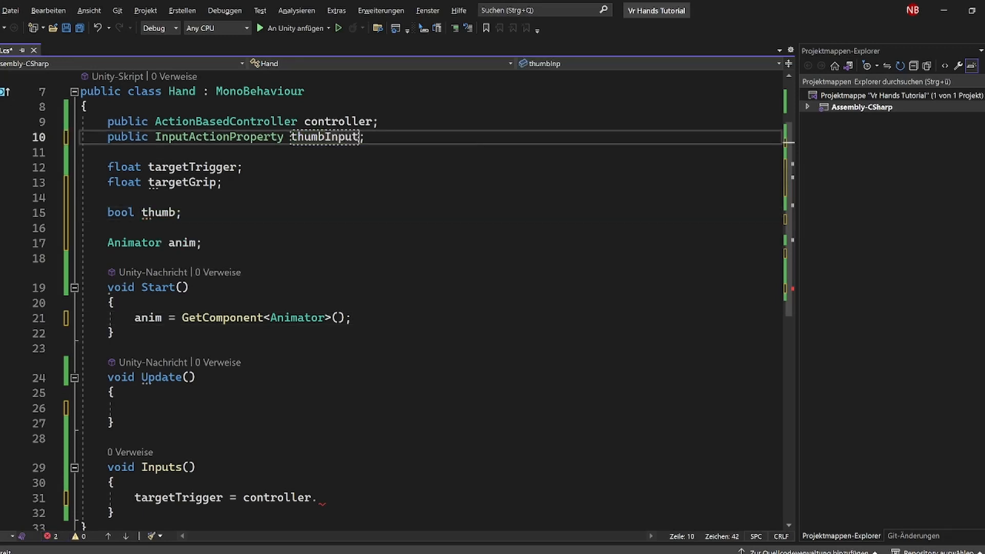
pyautogui.hotkey('ctrl', 's')
# Step: In the Inputs method, rewrite the right side of the targetTrigger assignment as "controller.selectActionValue"
pyautogui.press('Down')
pyautogui.press('Down')
pyautogui.press('Down')
pyautogui.press('Down')
pyautogui.press('Down')
pyautogui.press('Down')
pyautogui.press('Down')
pyautogui.press('Down')
pyautogui.press('Down')
pyautogui.press('Down')
pyautogui.press('Down')
pyautogui.press('Down')
pyautogui.press('Down')
pyautogui.press('Down')
pyautogui.press('Down')
pyautogui.press('Down')
pyautogui.press('Down')
pyautogui.press('Down')
pyautogui.press('Down')
pyautogui.press('Down')
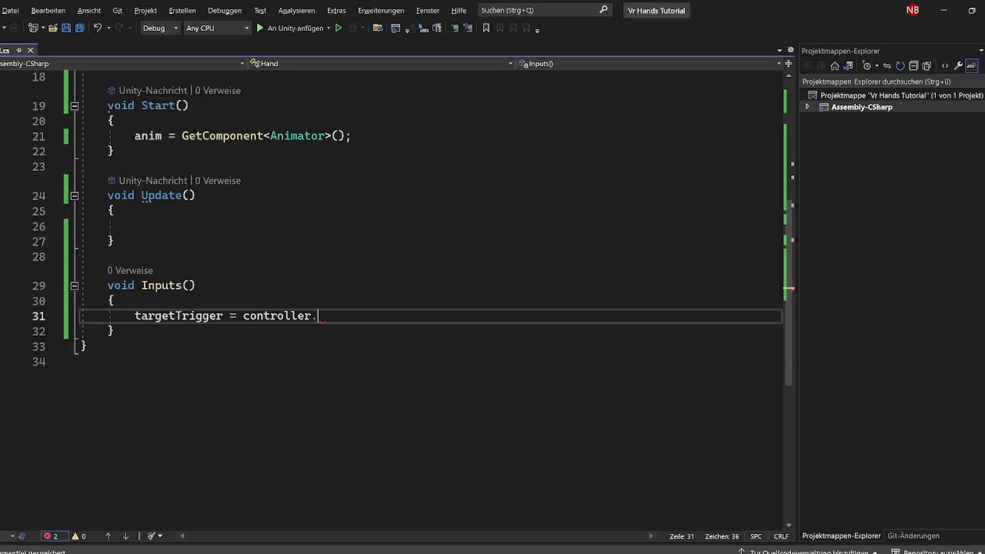
pyautogui.hotkey('shift', 'Left')
pyautogui.hotkey('shift', 'Left')
pyautogui.hotkey('shift', 'Left')
pyautogui.hotkey('shift', 'Left')
pyautogui.hotkey('shift', 'Left')
pyautogui.hotkey('shift', 'Left')
pyautogui.hotkey('shift', 'Left')
pyautogui.hotkey('shift', 'Left')
pyautogui.hotkey('shift', 'Left')
pyautogui.hotkey('shift', 'Left')
pyautogui.hotkey('shift', 'Left')
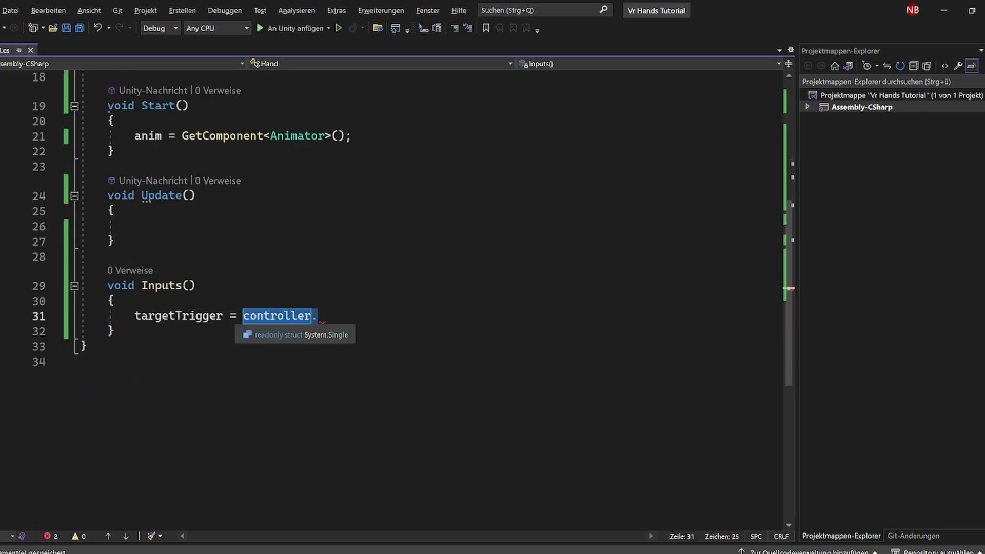
pyautogui.write('contro')
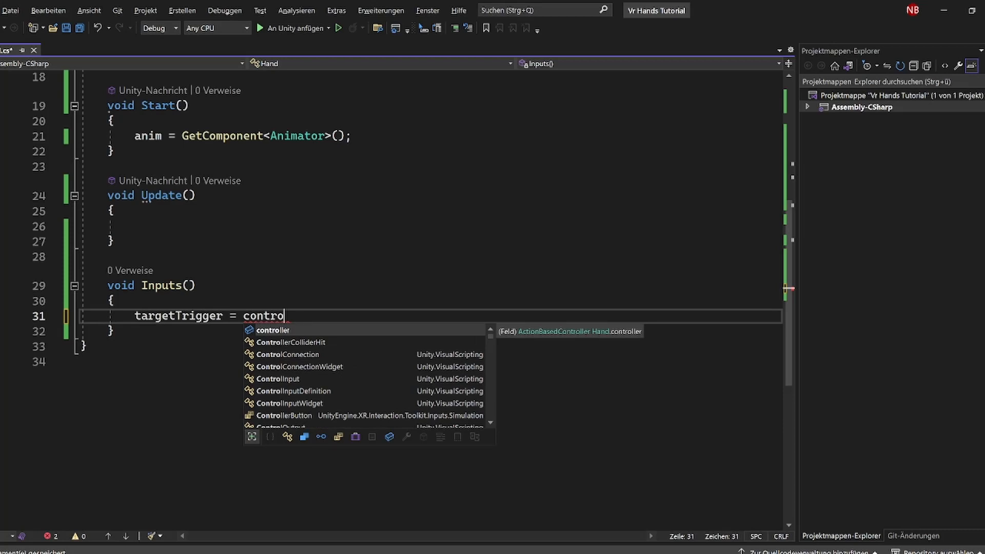
pyautogui.press('Tab')
pyautogui.write('.a')
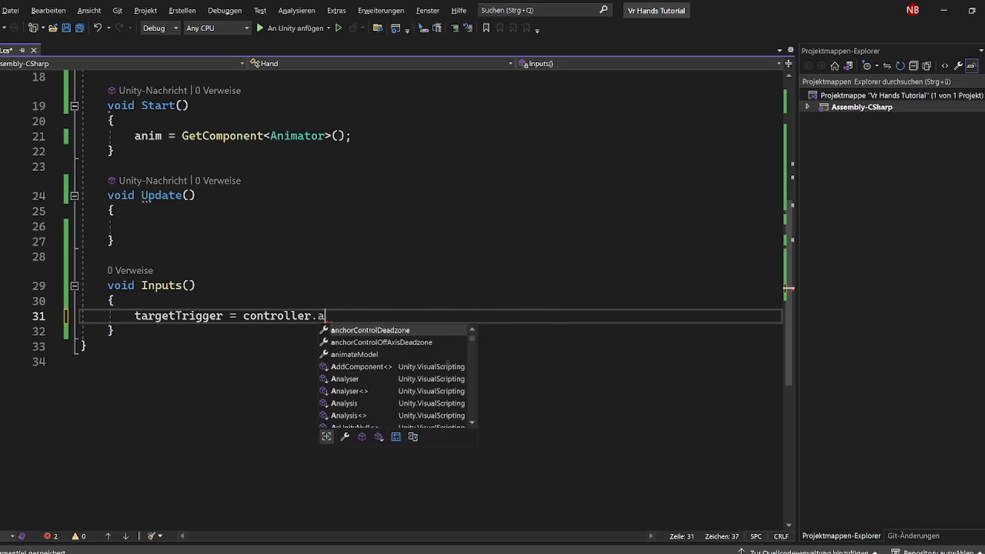
pyautogui.press('BackSpace')
pyautogui.write('sel')
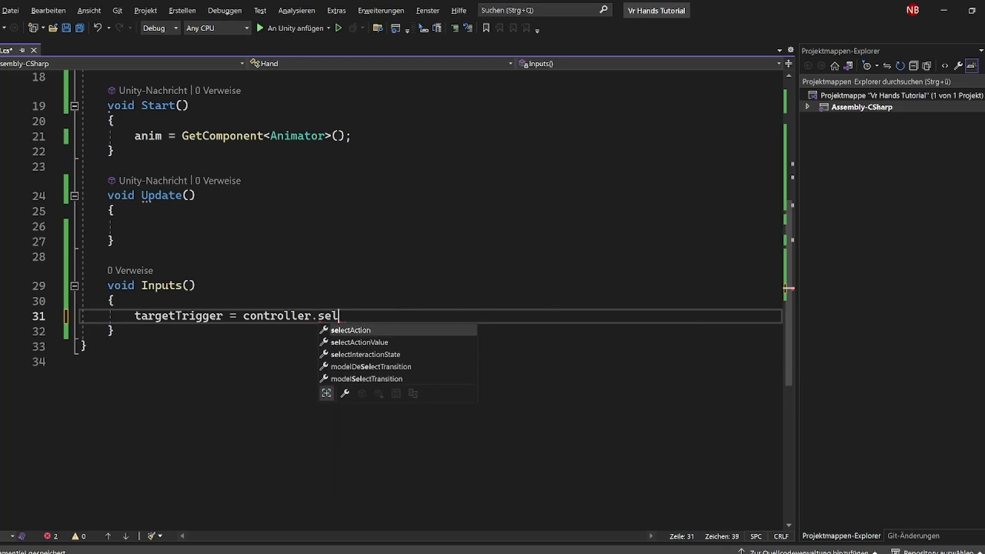
pyautogui.press('Down')
pyautogui.press('Tab')
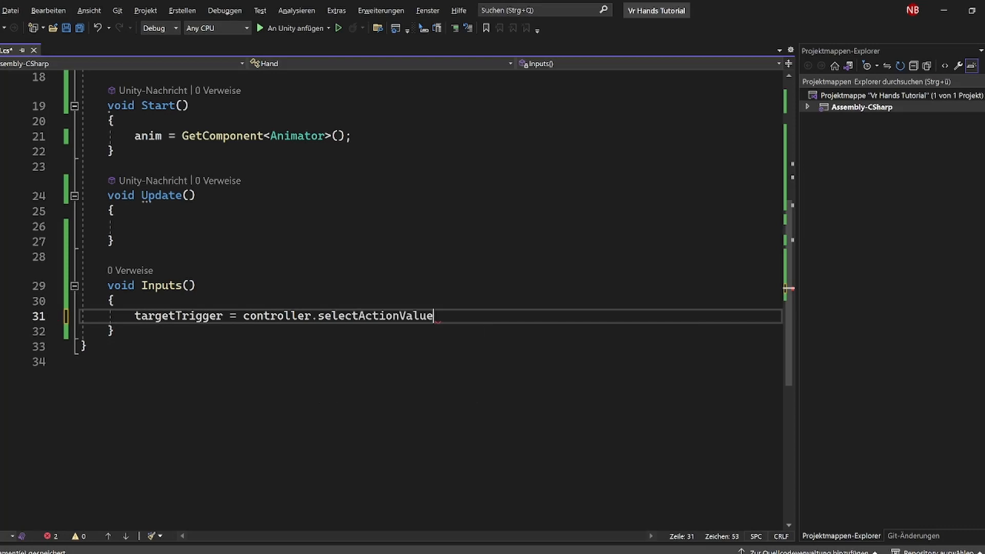
# Step: Complete the targetTrigger statement with ".action.ReadValue<float>();"
pyautogui.write('.re')
pyautogui.press('BackSpace')
pyautogui.press('BackSpace')
pyautogui.write('a')
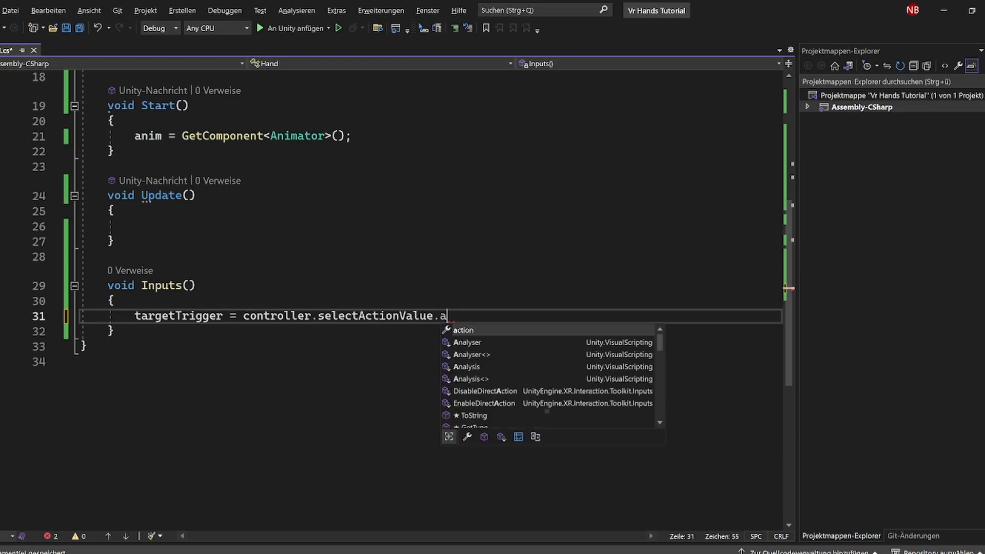
pyautogui.press('Tab')
pyautogui.write('.re')
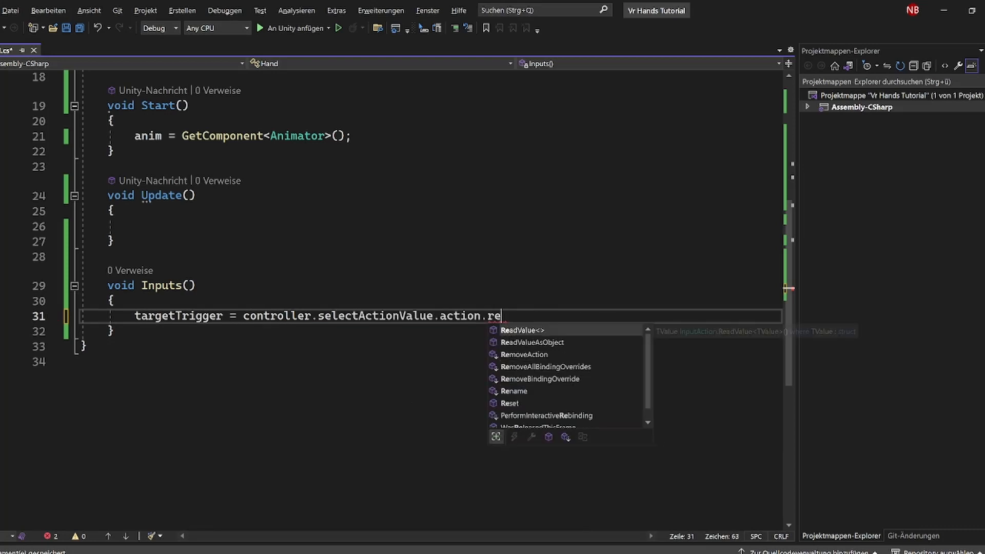
pyautogui.press('Tab')
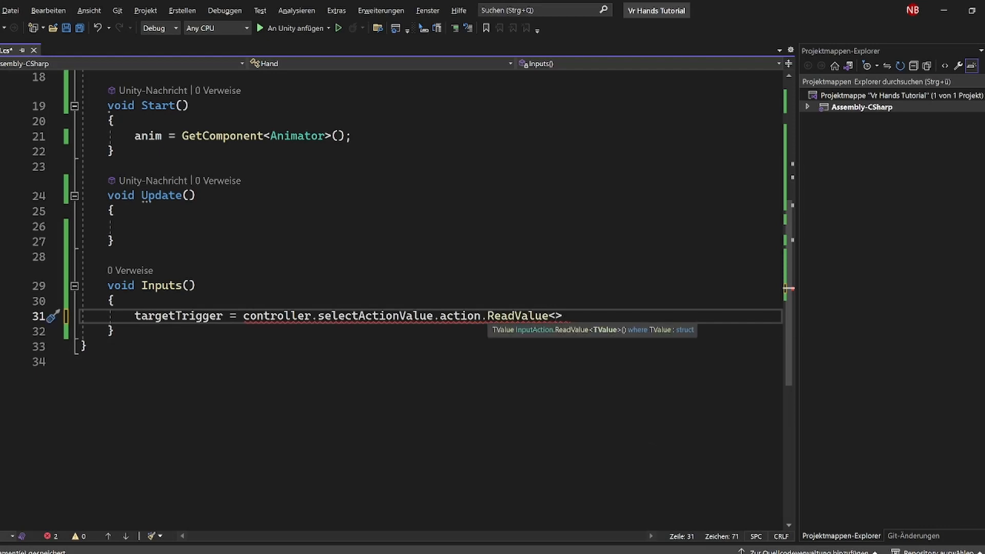
pyautogui.write('float')
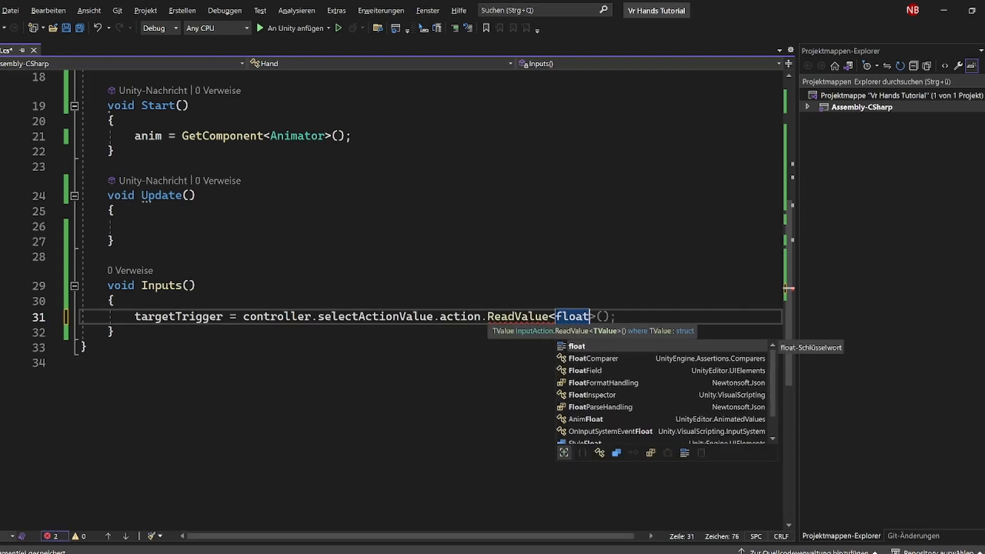
pyautogui.click(616, 315)
# Step: Below the targetTrigger line, add "targetGrip = controller.activateActionValue.action.ReadValue<float>();" followed by a new line
pyautogui.press('Return')
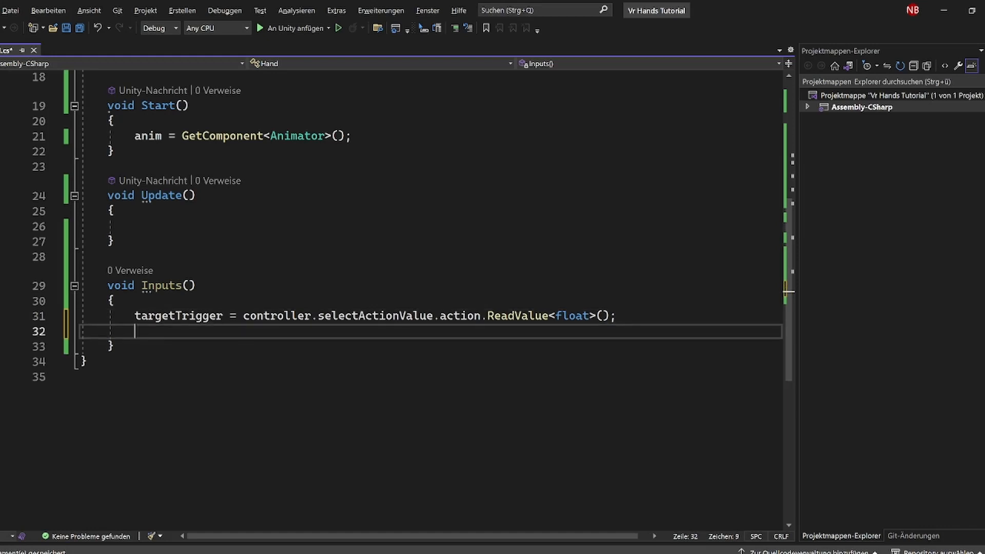
pyautogui.write('targ')
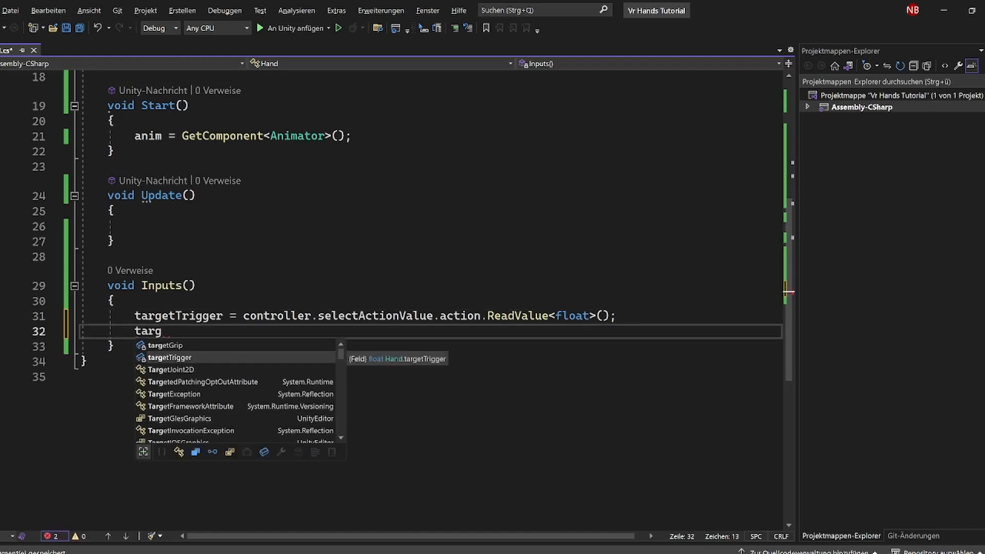
pyautogui.write('etGrip = co')
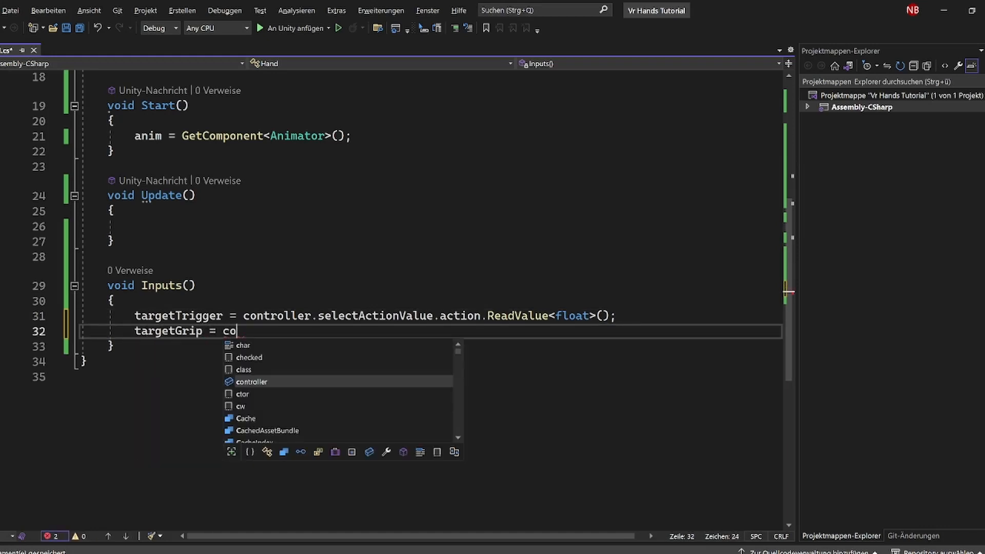
pyautogui.press('Tab')
pyautogui.write('.sel')
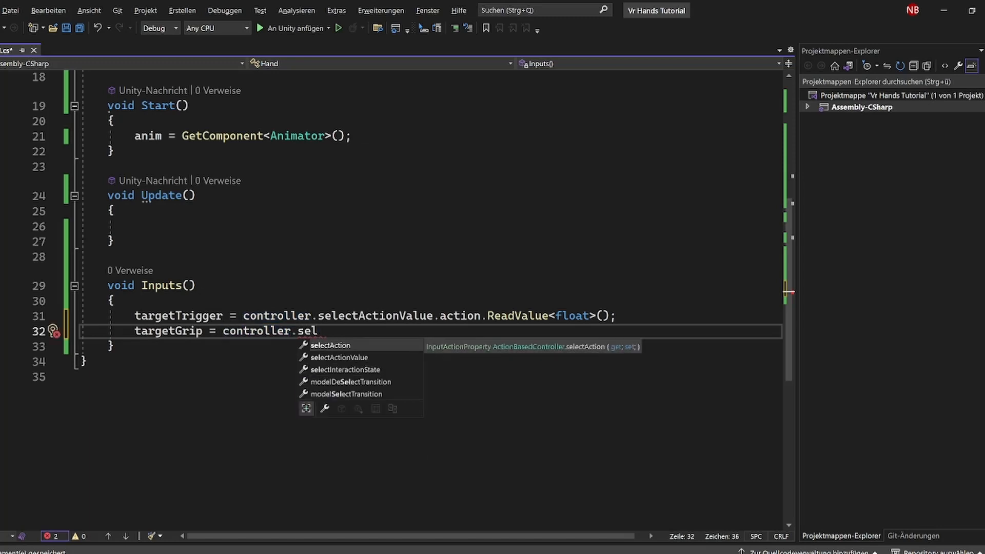
pyautogui.press('Tab')
pyautogui.press('BackSpace')
pyautogui.press('BackSpace')
pyautogui.press('BackSpace')
pyautogui.press('BackSpace')
pyautogui.press('BackSpace')
pyautogui.press('BackSpace')
pyautogui.press('BackSpace')
pyautogui.press('BackSpace')
pyautogui.press('BackSpace')
pyautogui.press('BackSpace')
pyautogui.press('BackSpace')
pyautogui.press('BackSpace')
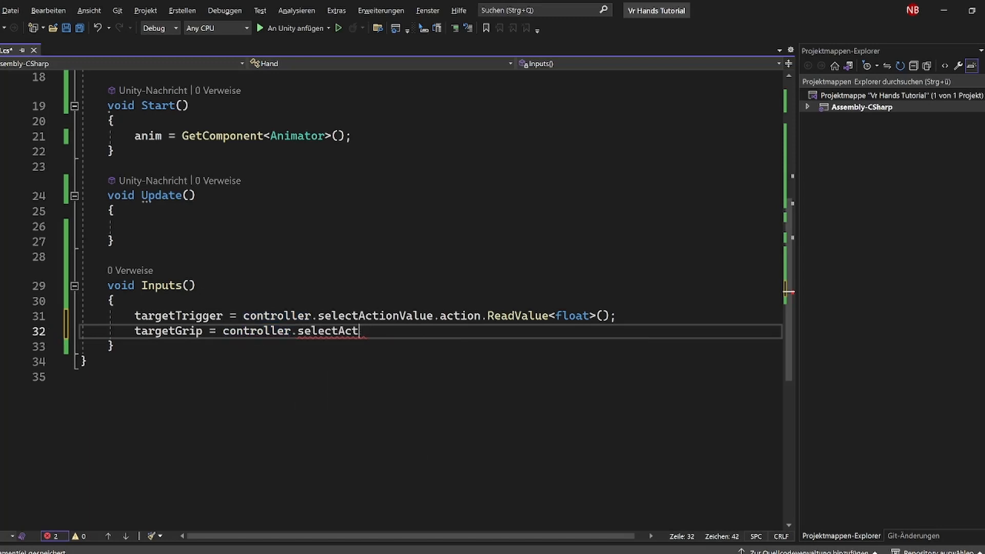
pyautogui.write('acti')
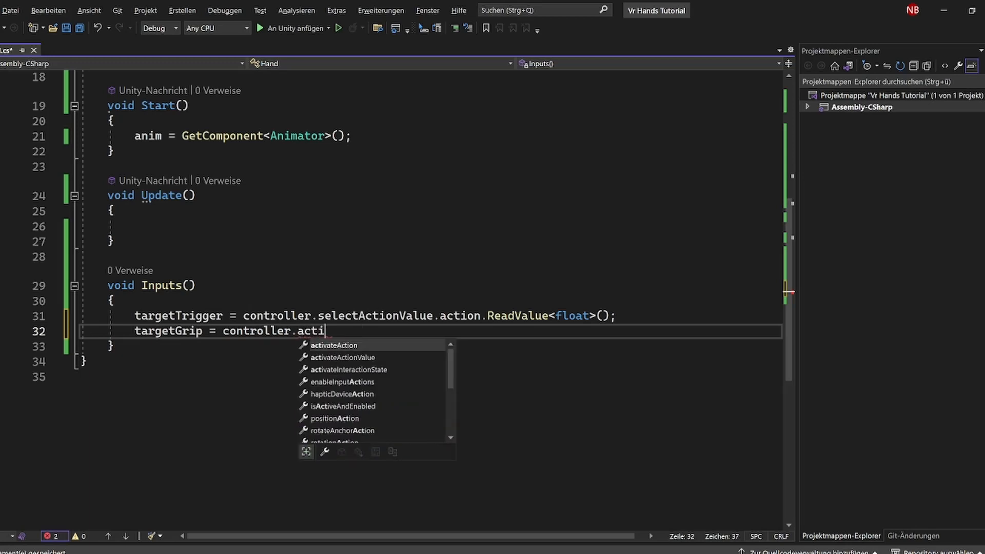
pyautogui.press('Down')
pyautogui.press('Tab')
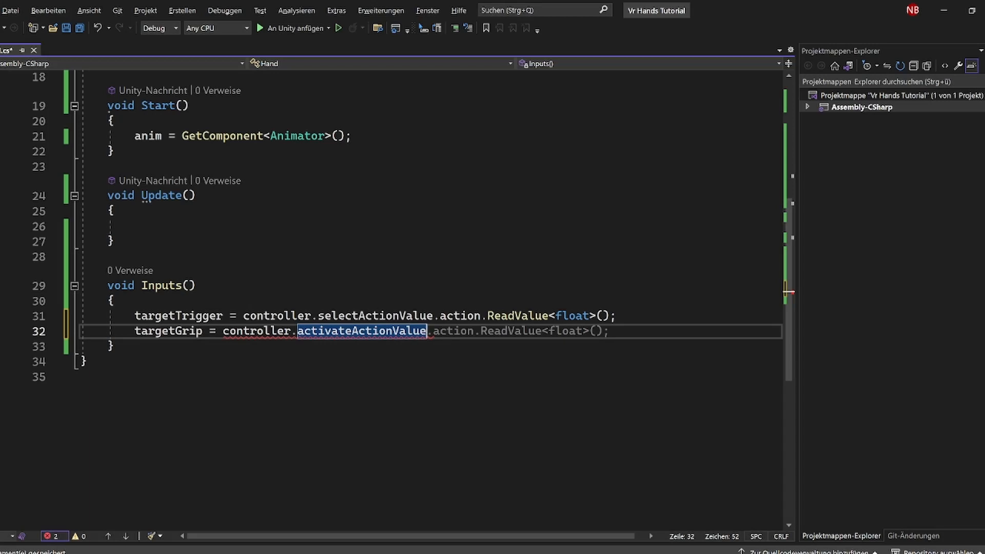
pyautogui.press('Tab')
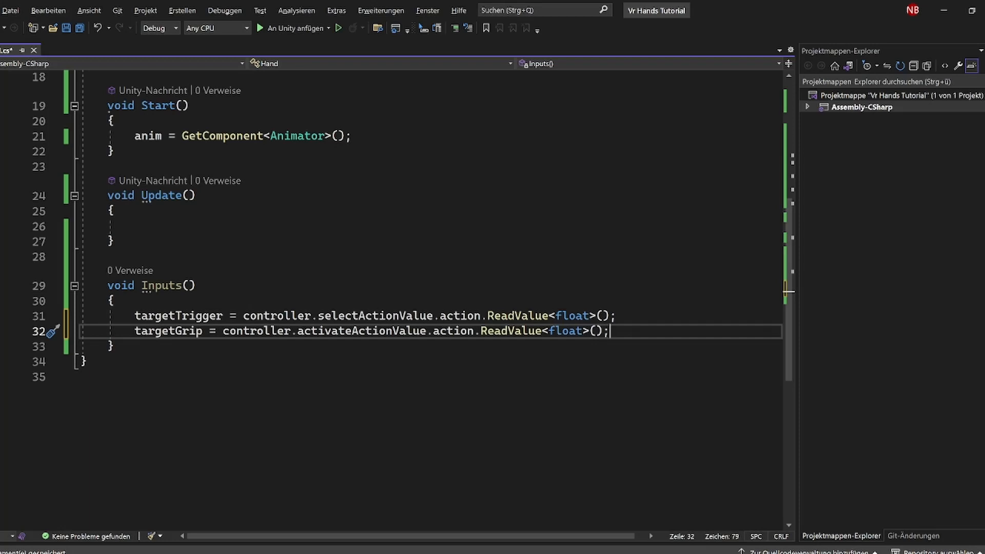
pyautogui.press('Return')
pyautogui.write('thumb')
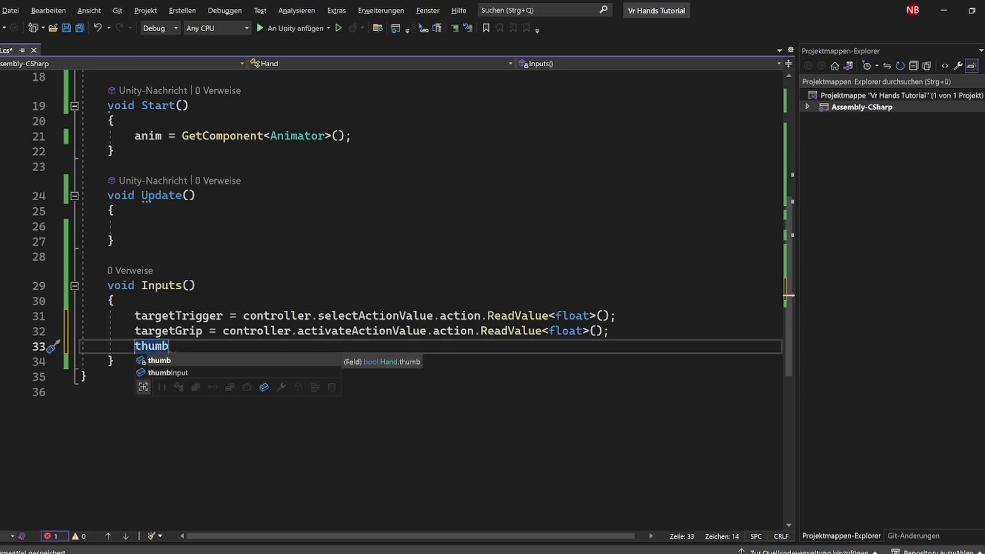
pyautogui.write(' = inp')
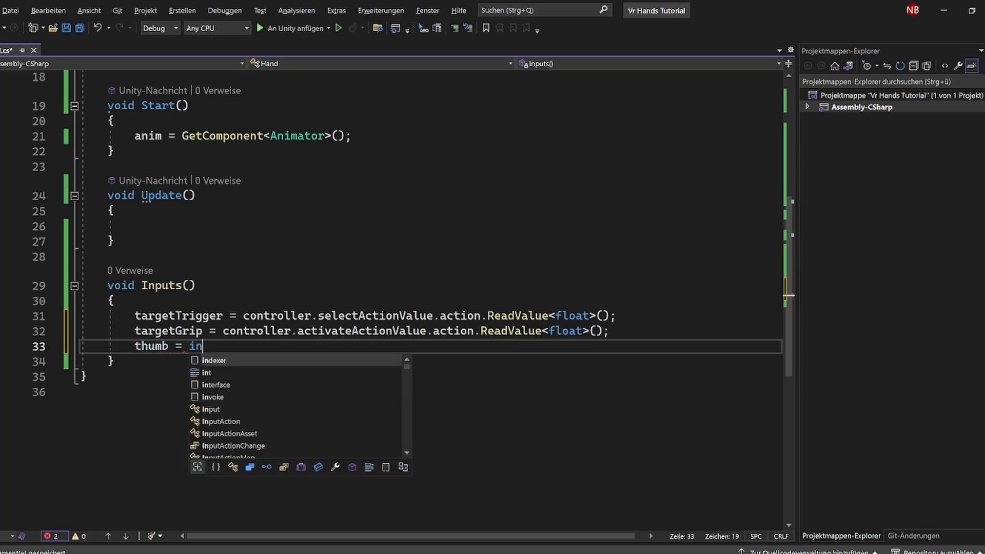
pyautogui.press('BackSpace')
pyautogui.press('BackSpace')
pyautogui.press('BackSpace')
pyautogui.write('thumb')
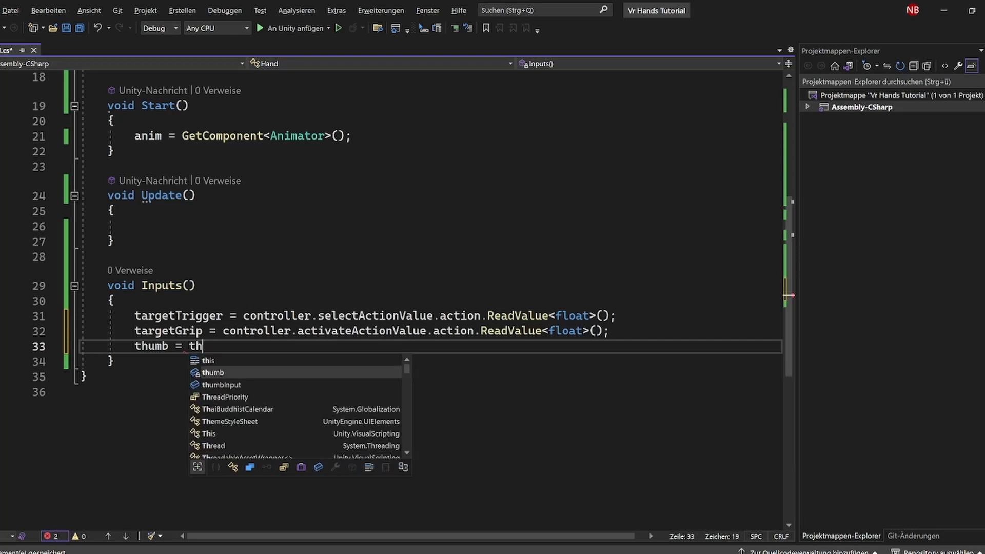
pyautogui.write('Input')
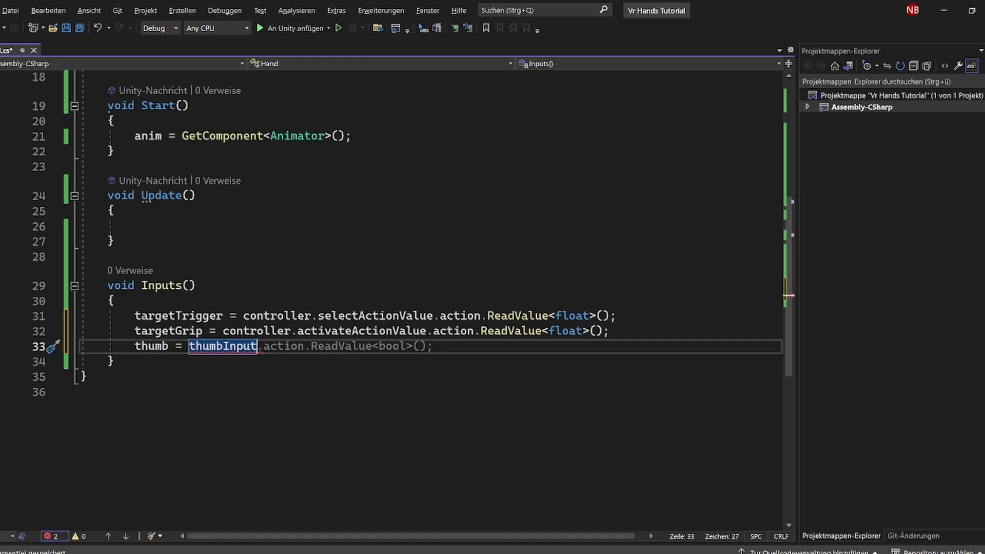
pyautogui.hotkey('shift', 'Home')
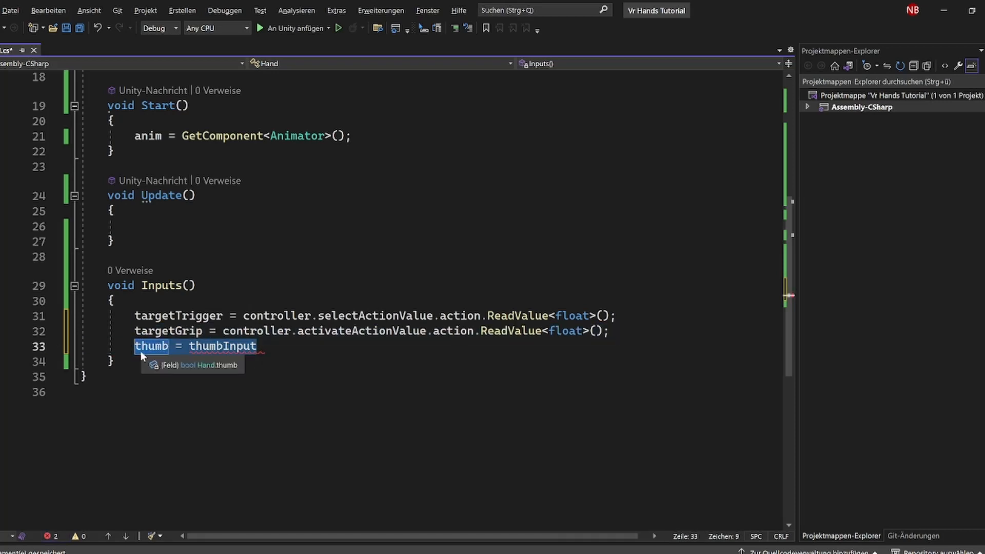
pyautogui.press('BackSpace')
# Step: In the Inputs method, replace the unfinished thumb assignment with a blank line and "if (thumbInput.action.ReadValue<float>() > 0.01)"
pyautogui.press('Return')
pyautogui.write('if ')
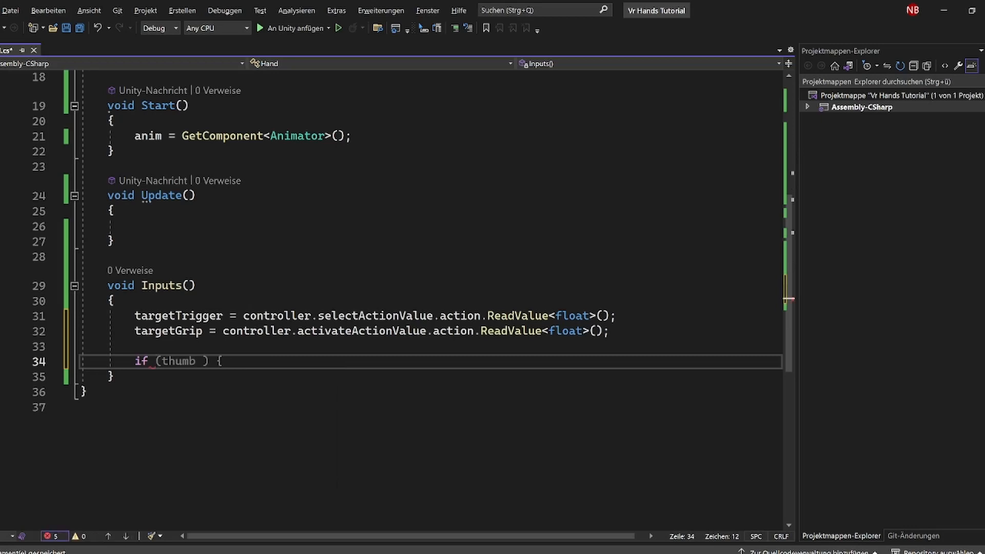
pyautogui.write('(thumb')
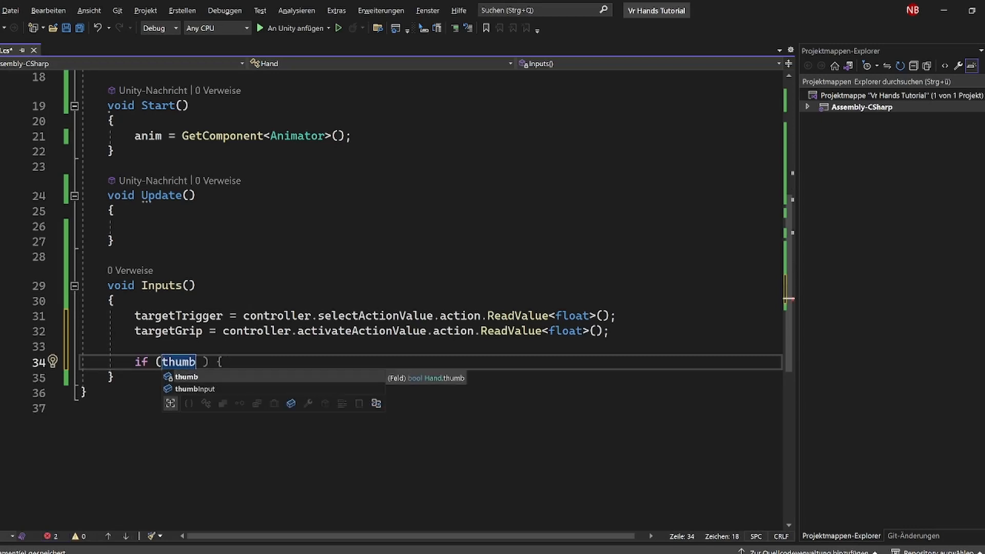
pyautogui.write('Input')
pyautogui.write('.action')
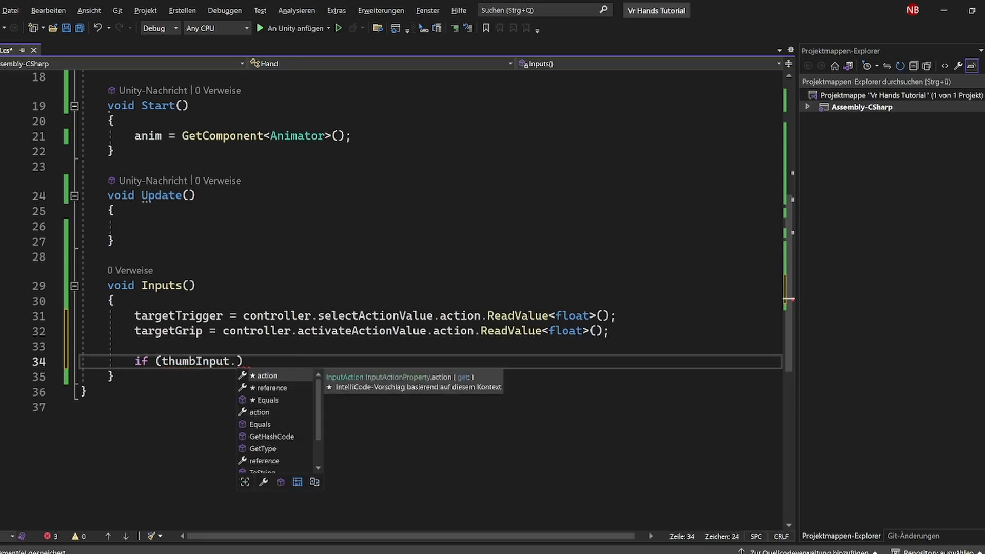
pyautogui.write('.ReadValue<')
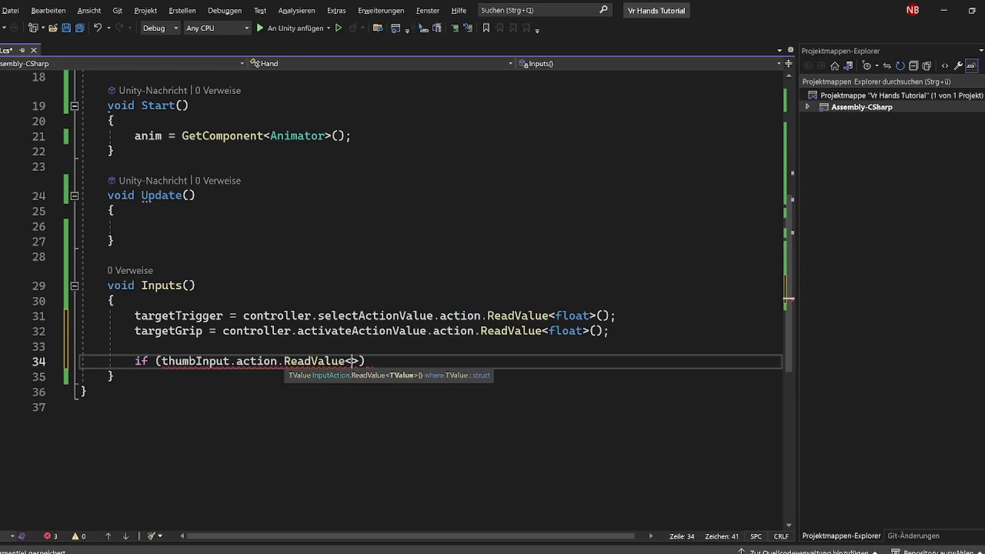
pyautogui.write('flo')
pyautogui.press('Tab')
pyautogui.write('>')
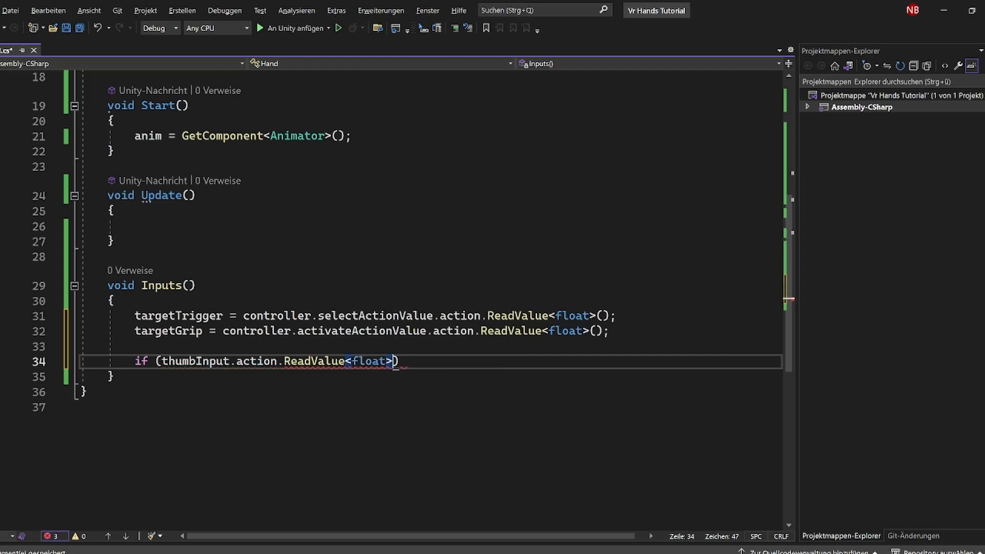
pyautogui.write('() ')
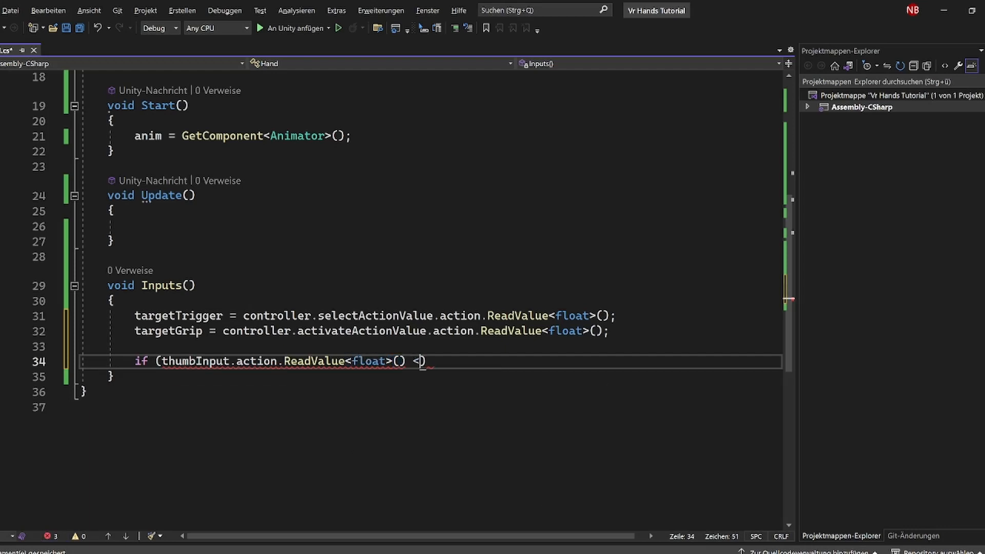
pyautogui.write('>')
pyautogui.write(' 0.01')
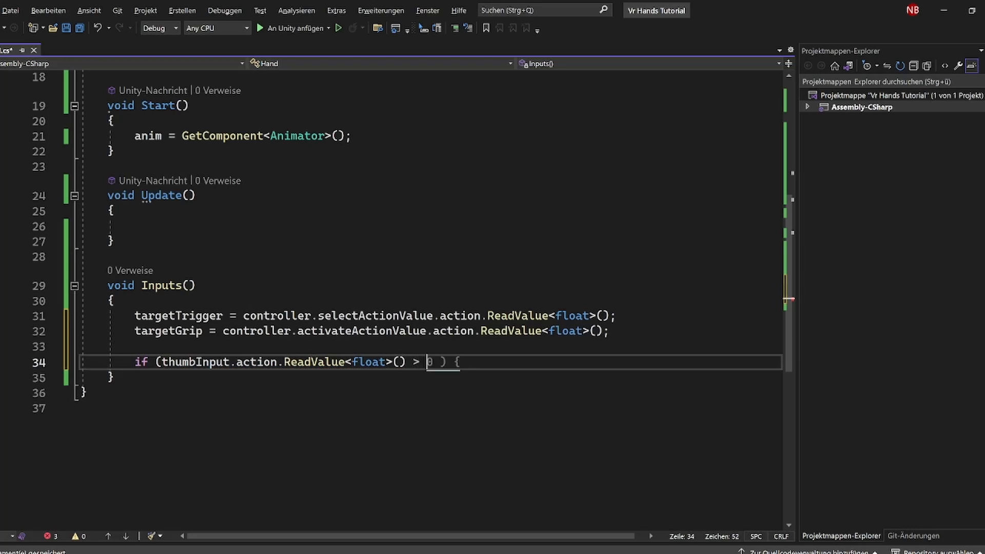
pyautogui.write(')')
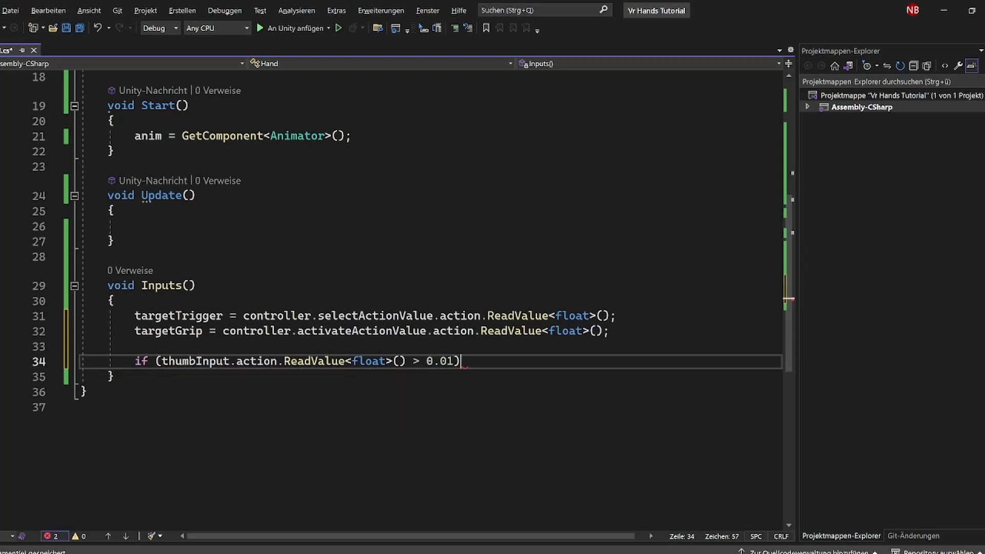
# Step: Add "thumb = true;" as the body of the thumbInput if condition
pyautogui.press('Return')
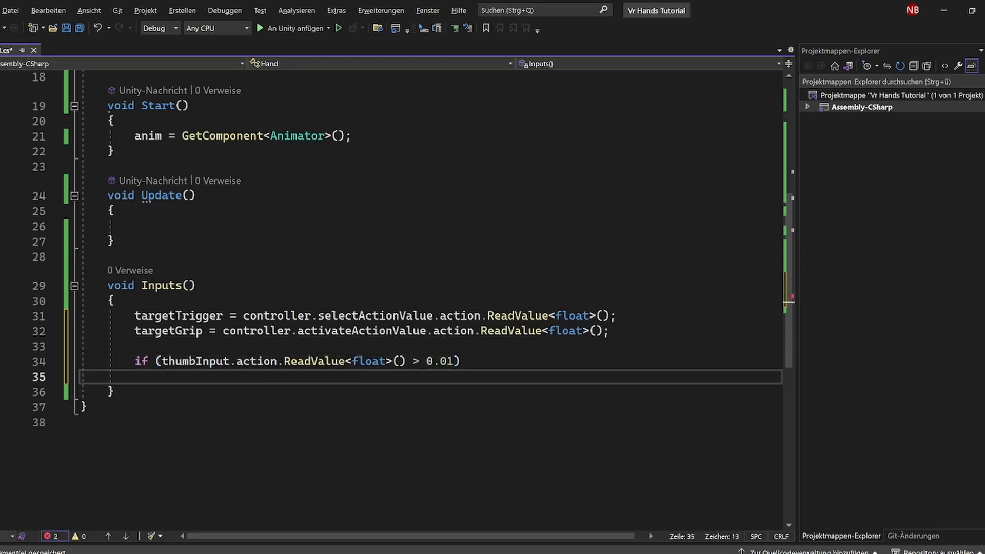
pyautogui.write('thumb')
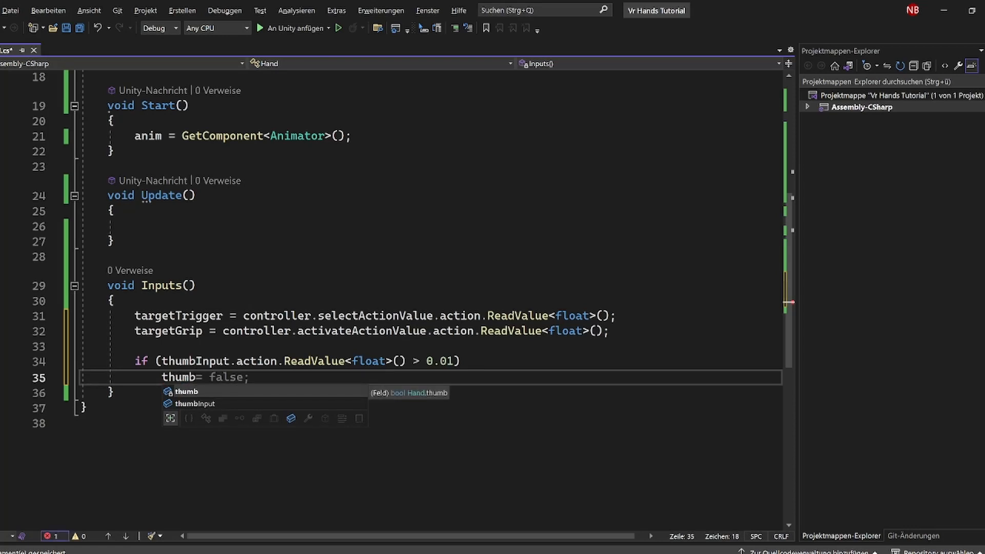
pyautogui.press('Escape')
pyautogui.write('= t')
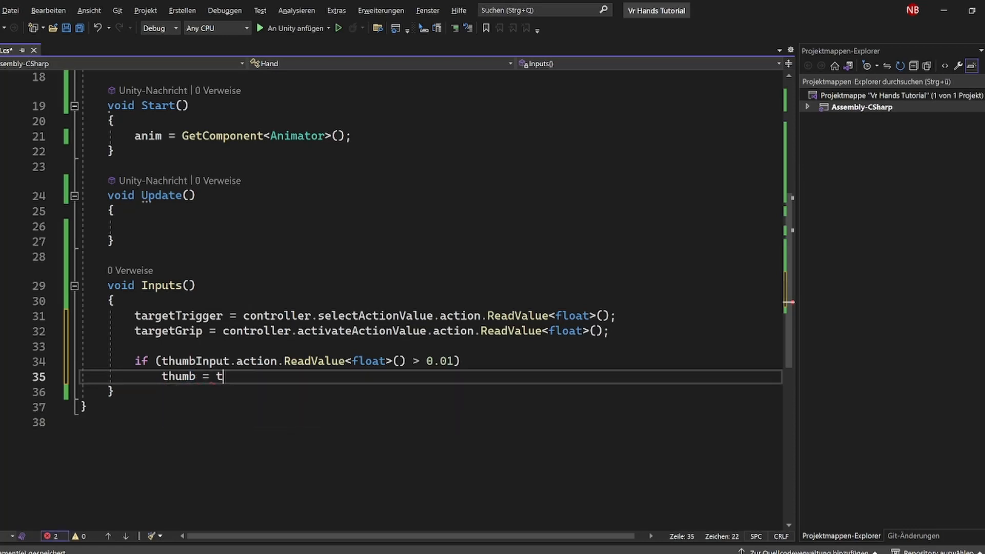
pyautogui.write('rue;')
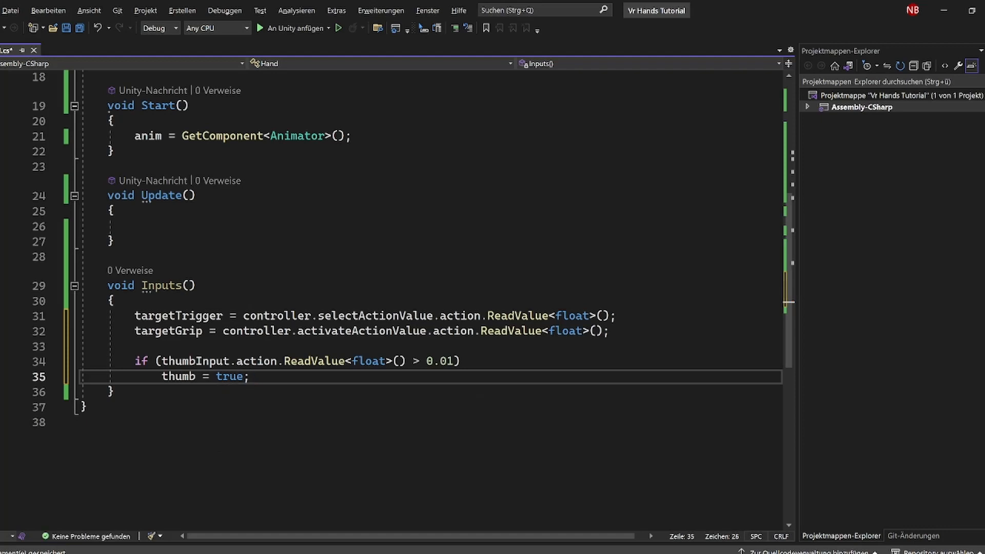
# Step: Below "thumb = true;", add an "else if" branch containing a copy of the thumbInput condition above
pyautogui.press('Return')
pyautogui.write('else if')
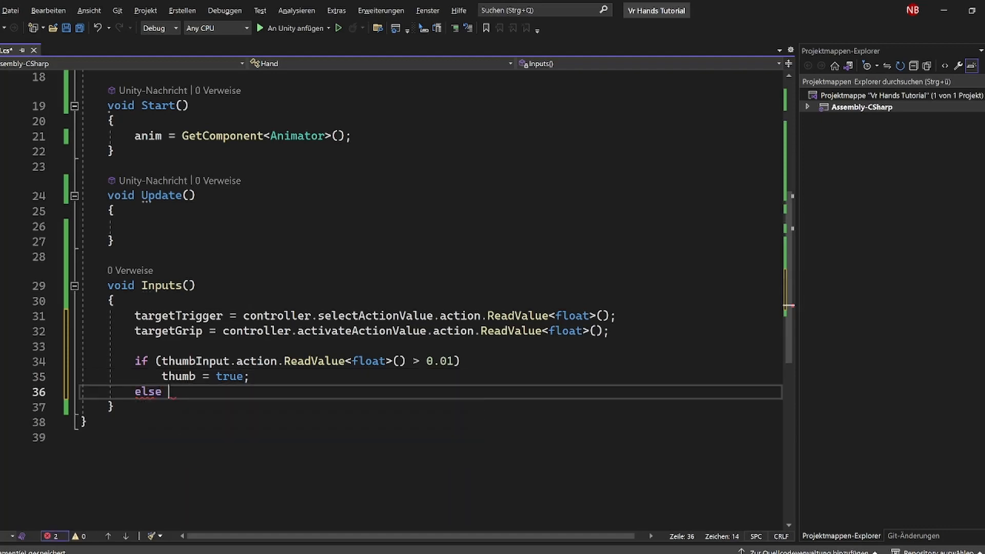
pyautogui.moveTo(453, 361); pyautogui.dragTo(163, 361)
pyautogui.hotkey('ctrl', 'c')
pyautogui.click(189, 407)
pyautogui.click(189, 393)
pyautogui.write('(')
pyautogui.hotkey('ctrl', 'v')
# Step: Change the comparison operator in the else if condition to "<"
pyautogui.press('Left')
pyautogui.press('Left')
pyautogui.press('Left')
pyautogui.press('Left')
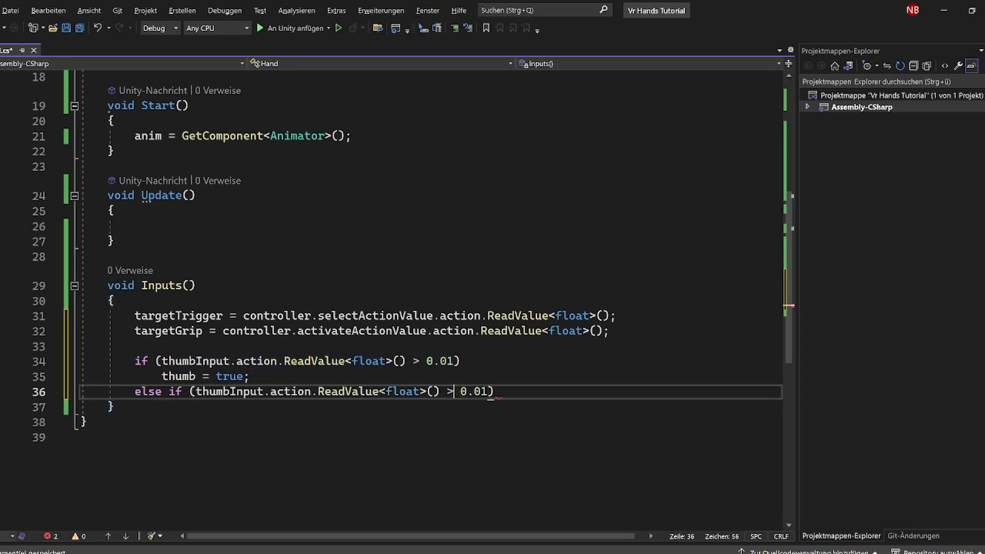
pyautogui.press('BackSpace')
pyautogui.write('<')
# Step: Add "thumb = false;" as the body of the else if branch
pyautogui.press('Right')
pyautogui.press('Right')
pyautogui.press('Right')
pyautogui.press('Right')
pyautogui.press('Right')
pyautogui.press('Right')
pyautogui.press('Return')
pyautogui.press('Tab')
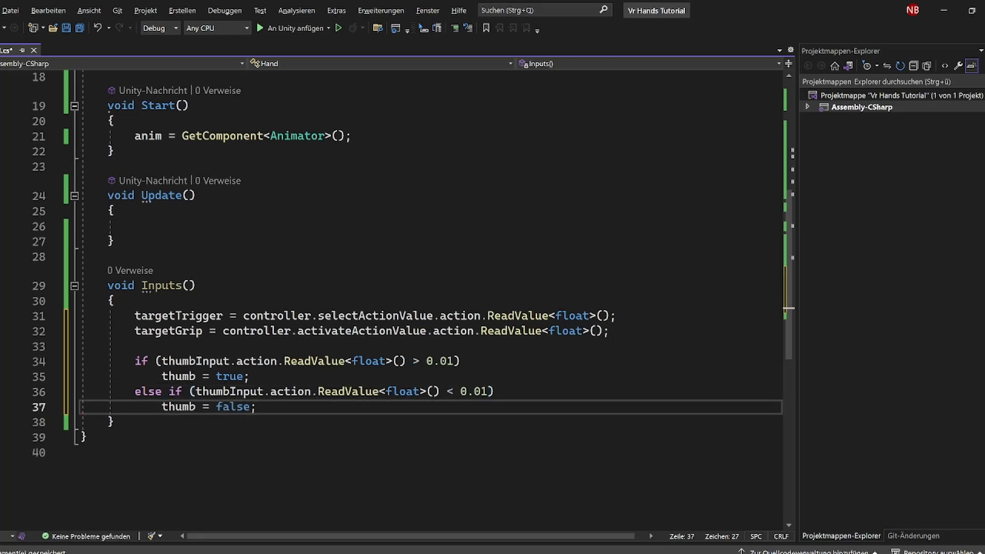
# Step: Save the script and add the call "Inputs();" inside the Update method
pyautogui.click(135, 226)
pyautogui.hotkey('ctrl', 's')
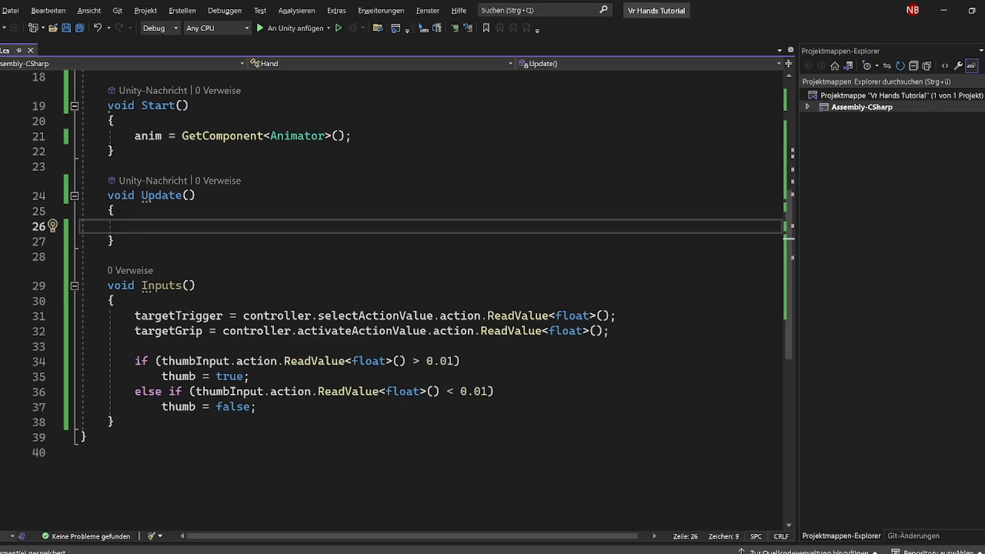
pyautogui.write('Input')
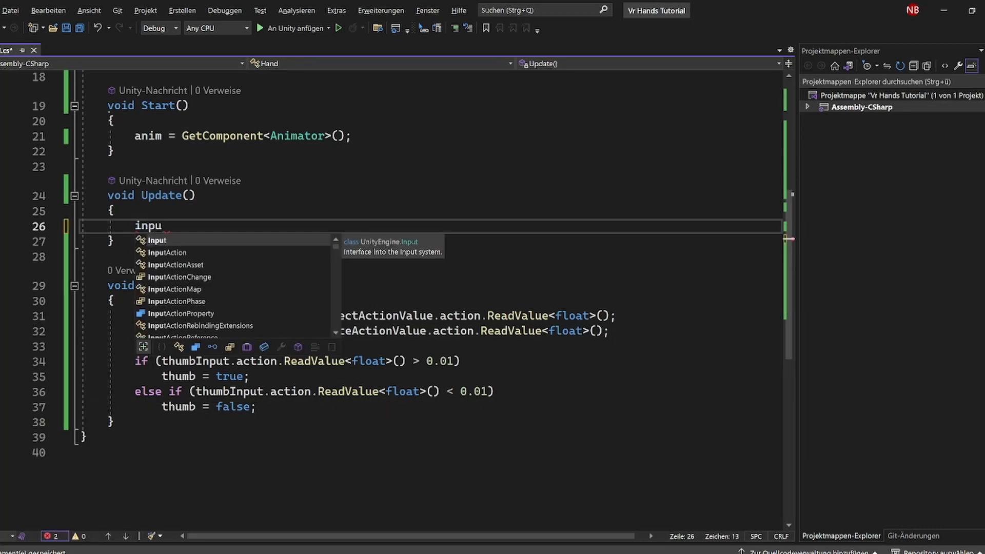
pyautogui.write('();')
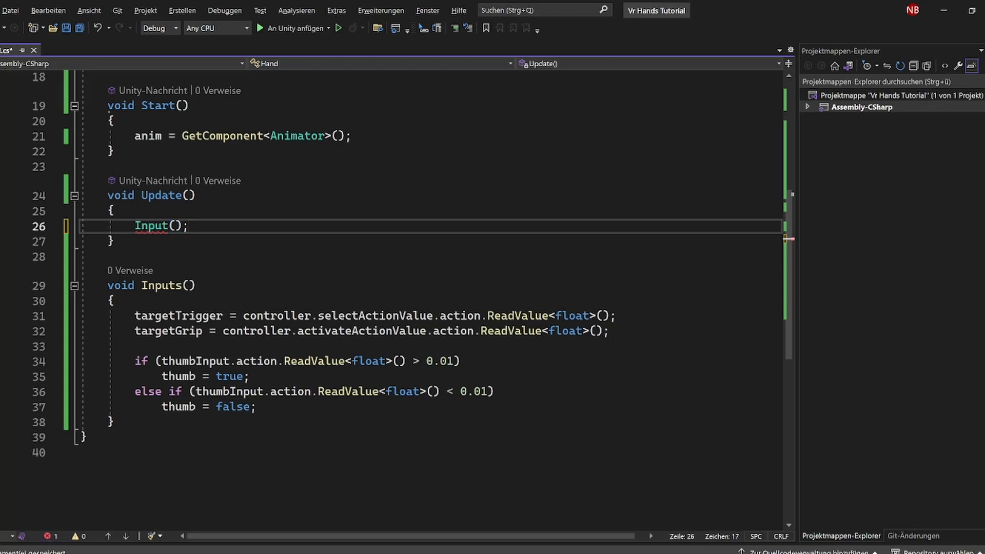
pyautogui.hotkey('ctrl', 's')
pyautogui.press('Left')
pyautogui.press('Left')
pyautogui.press('Left')
pyautogui.write('s')
pyautogui.press('Down')
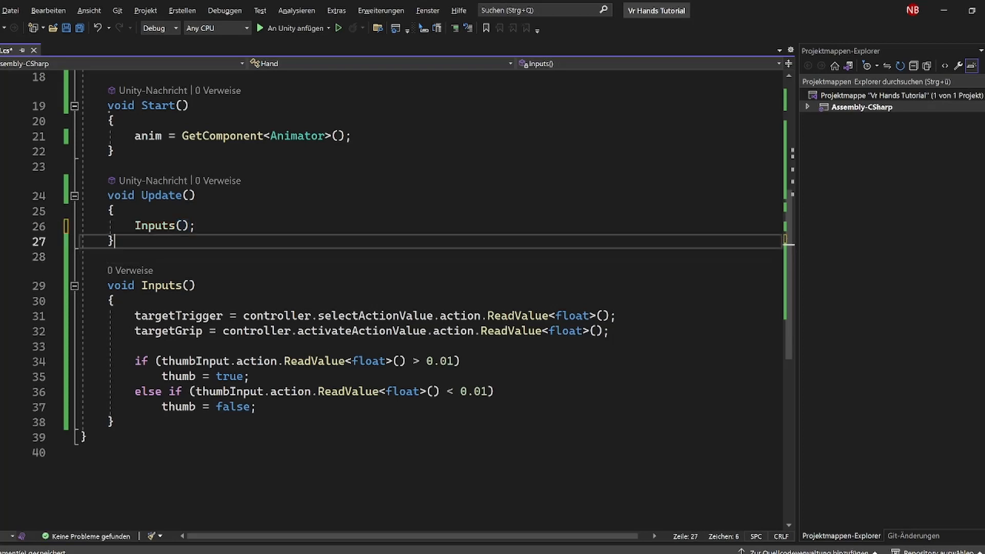
# Step: Below the Inputs method, add an empty "void Animate()" method with braces, leaving two blank lines between them
pyautogui.click(125, 422)
pyautogui.press('Return')
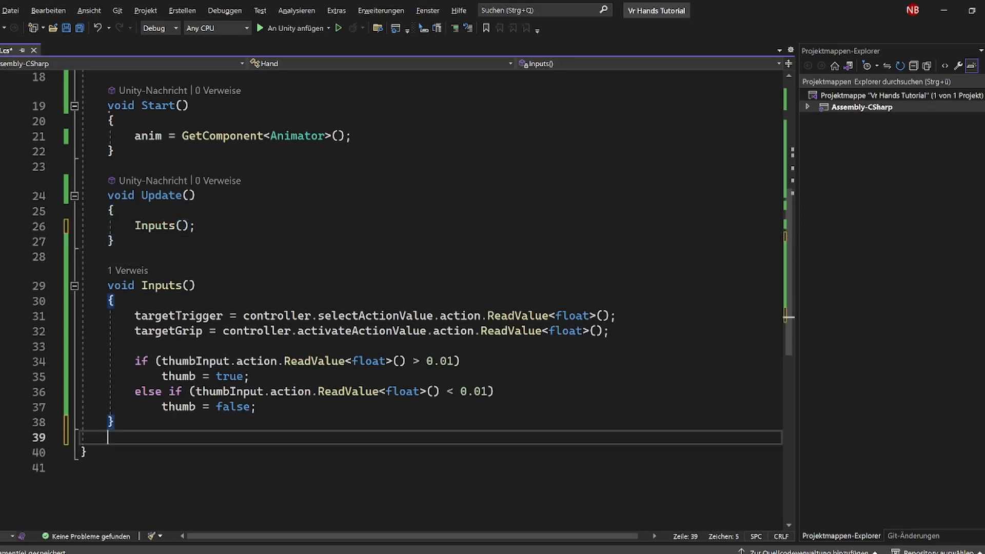
pyautogui.press('Return')
pyautogui.press('Return')
pyautogui.write('void ')
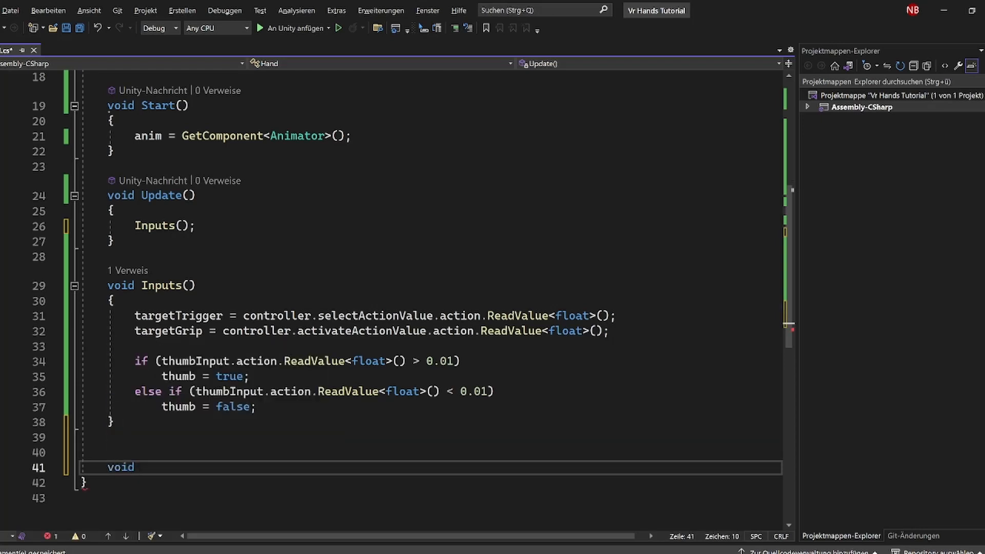
pyautogui.write('Animate')
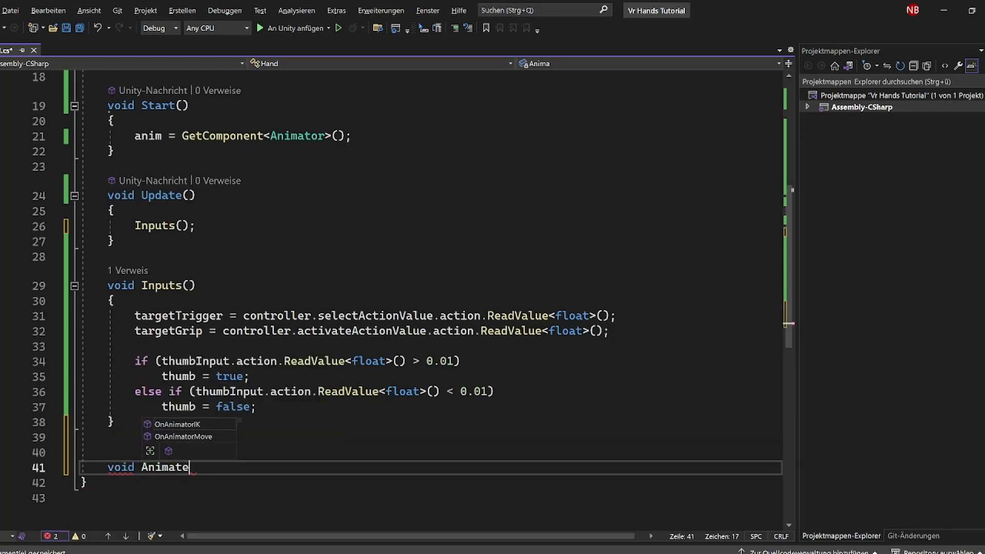
pyautogui.write('()')
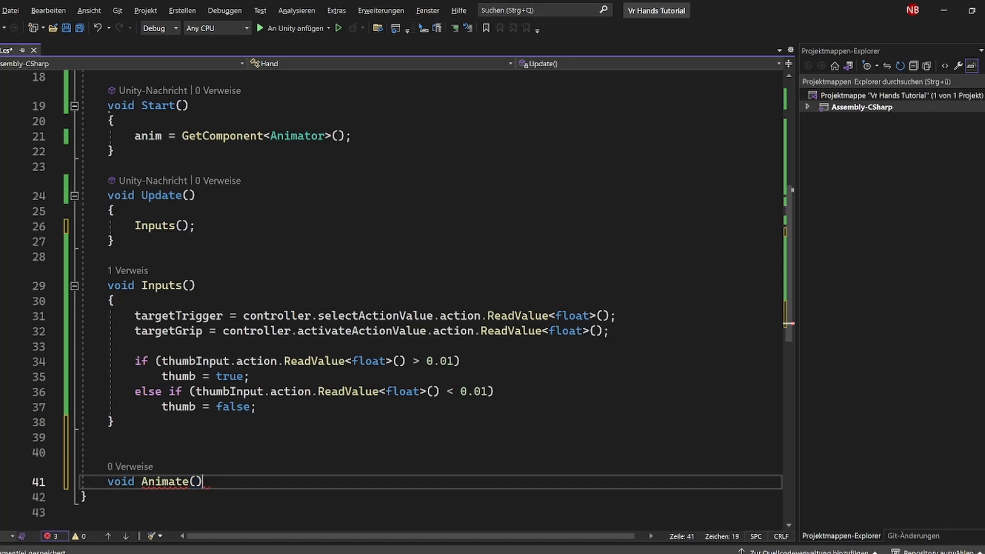
pyautogui.press('Return')
pyautogui.write('{')
pyautogui.press('Return')
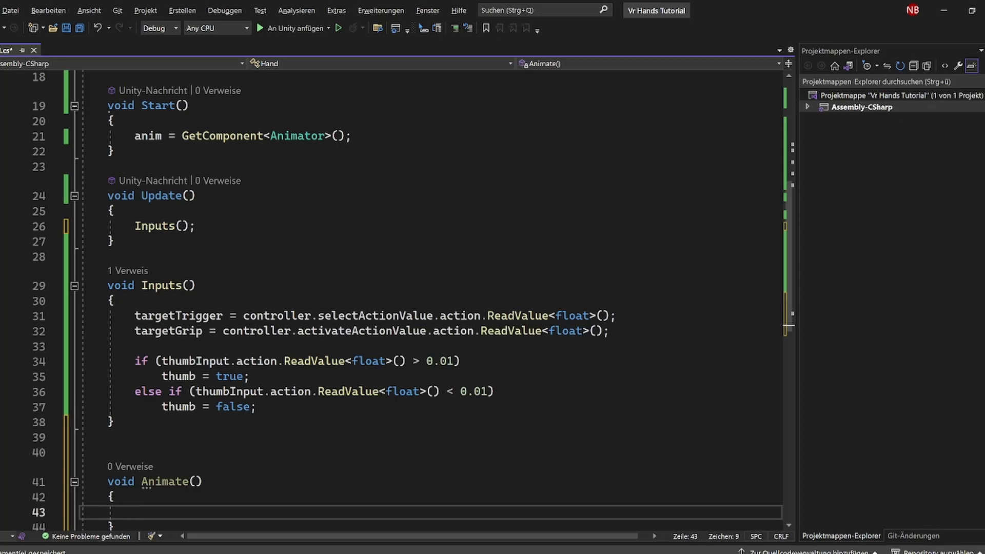
pyautogui.scroll(-2, 390, 298)
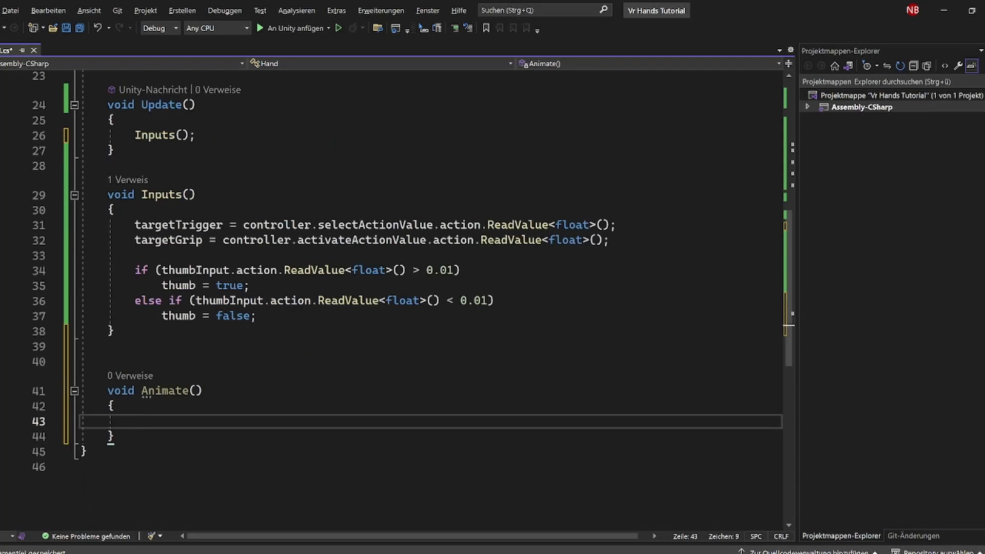
# Step: Inside the Animate method, start an "anim.SetFloat()" call
pyautogui.write('anim.set')
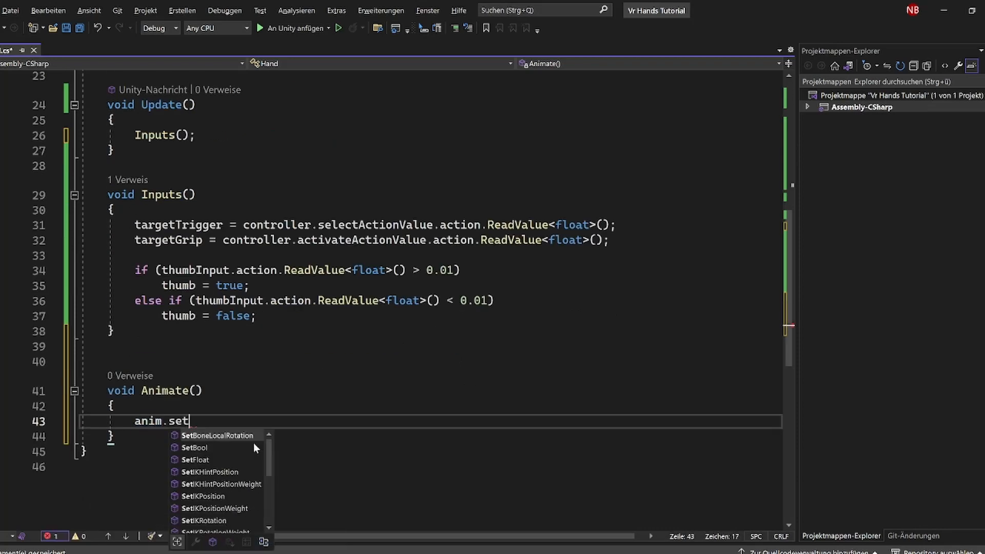
pyautogui.press('Down')
pyautogui.press('Down')
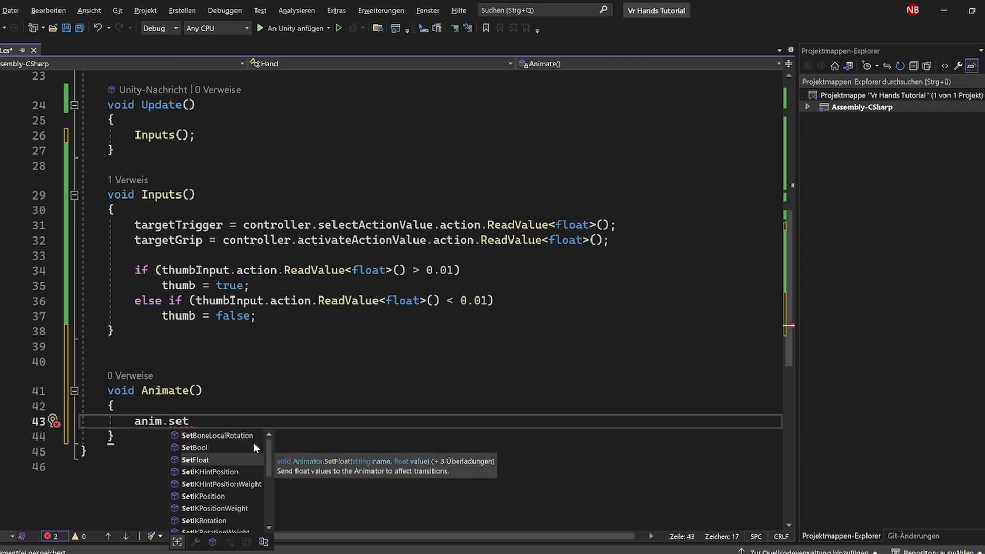
pyautogui.press('Tab')
pyautogui.write('(')
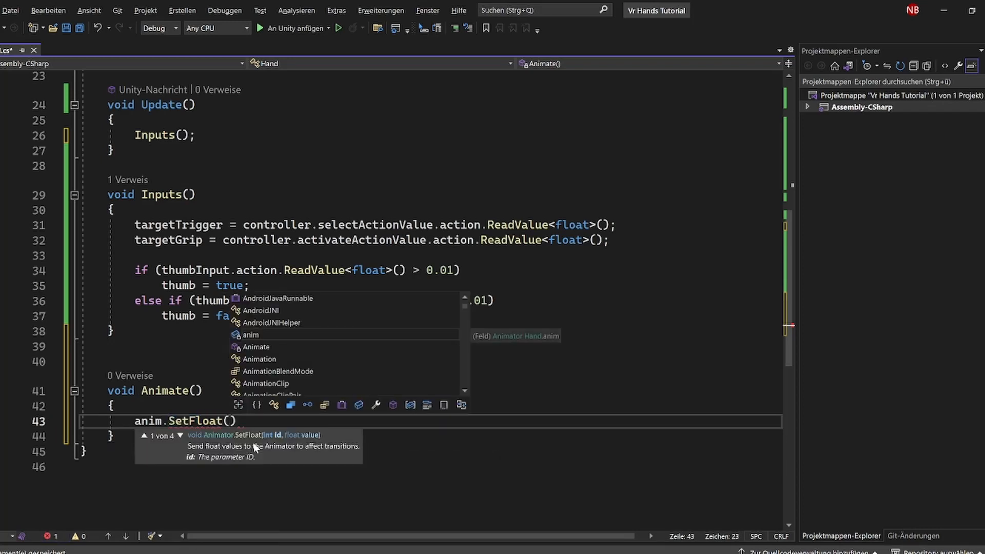
# Step: Switch to Unity and check the parameter names of the Hand controller in the Animator
pyautogui.hotkey('alt', 'Tab')
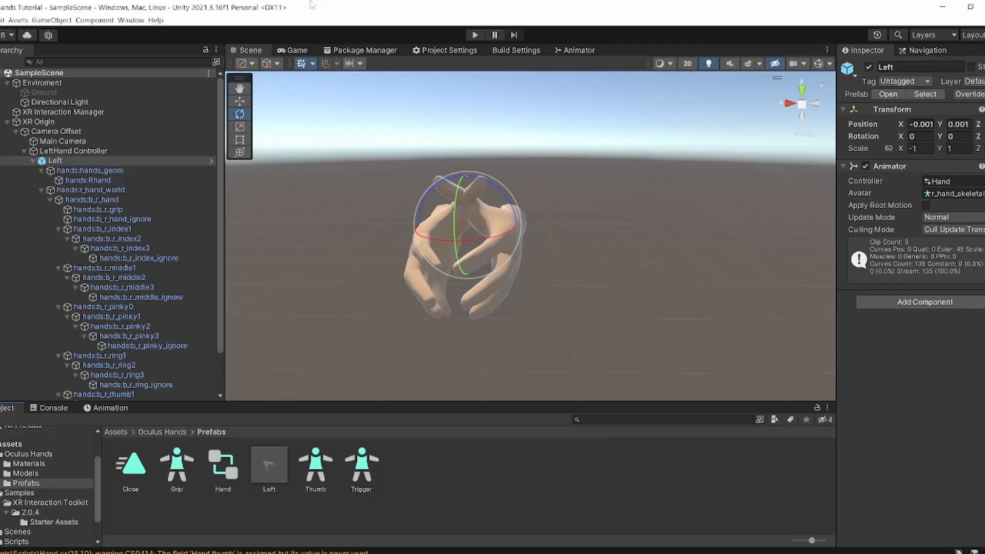
pyautogui.click(527, 52)
pyautogui.click(578, 50)
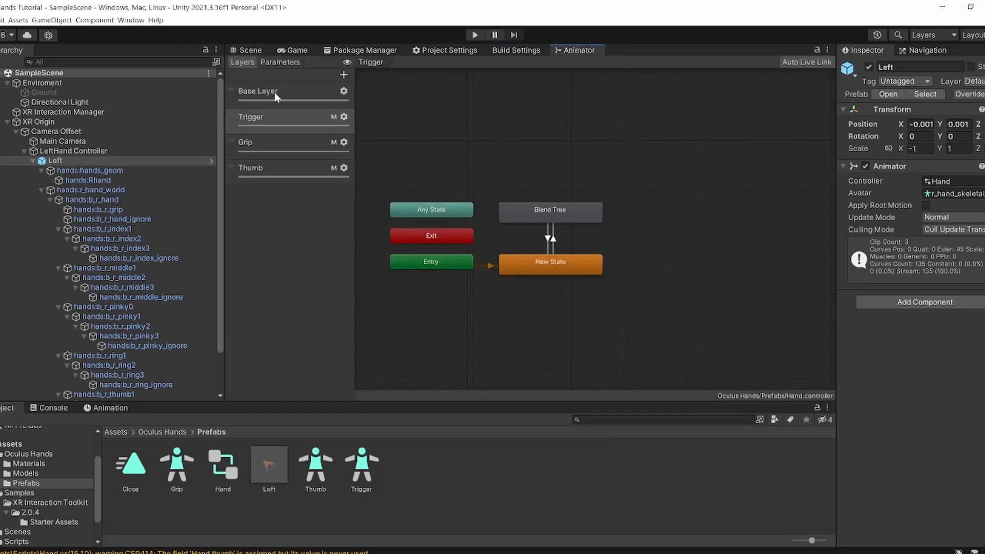
pyautogui.click(280, 62)
pyautogui.doubleClick(255, 93)
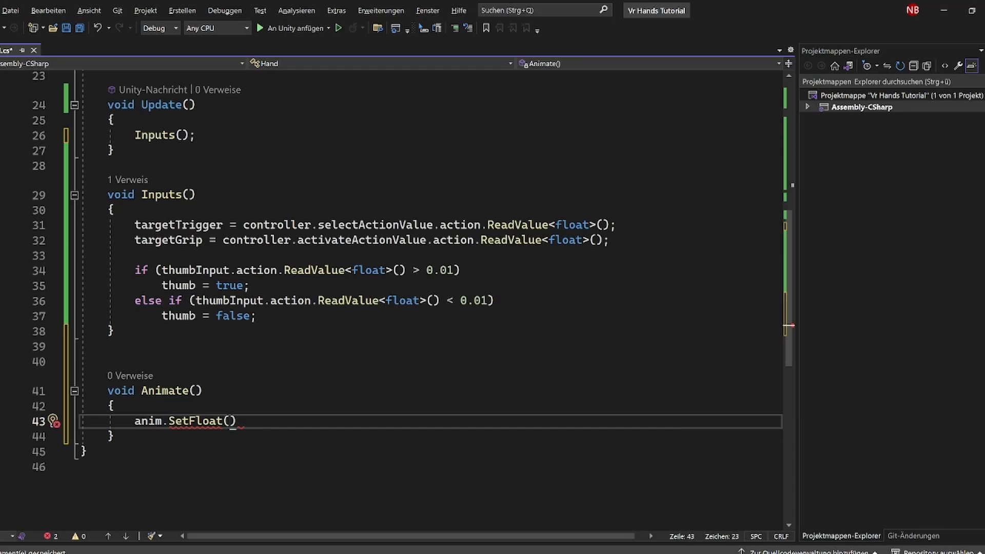
# Step: Back in Visual Studio, give the anim.SetFloat call the arguments "Trigger" and targetTrigger
pyautogui.write('"Trigger')
pyautogui.hotkey('shift', 'Down')
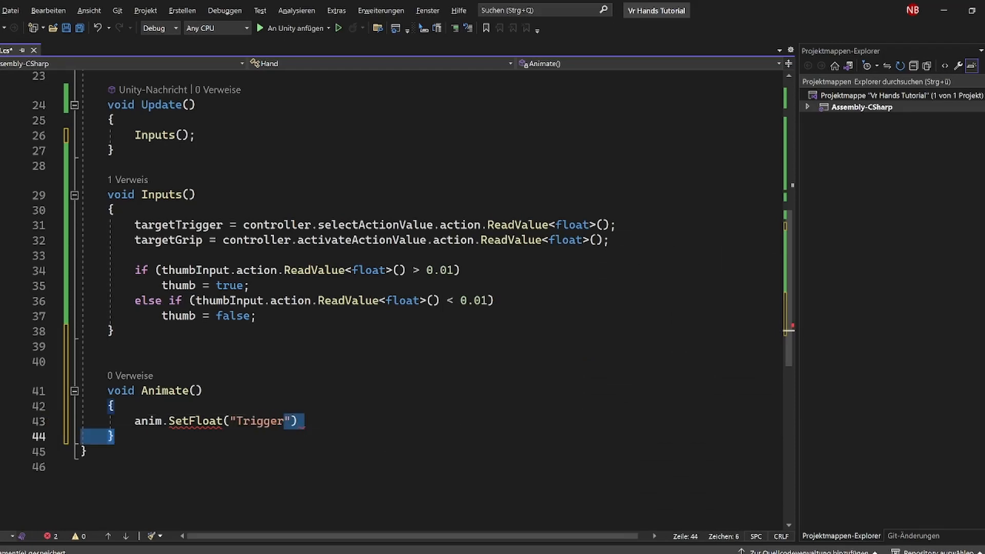
pyautogui.hotkey('shift', 'Up')
pyautogui.press('Right')
pyautogui.write(', ')
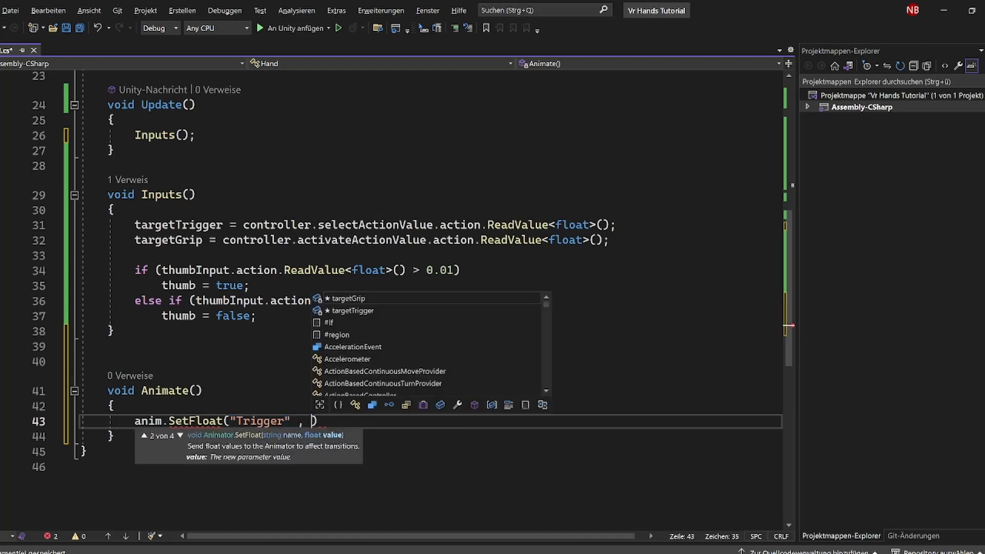
pyautogui.write('trigger')
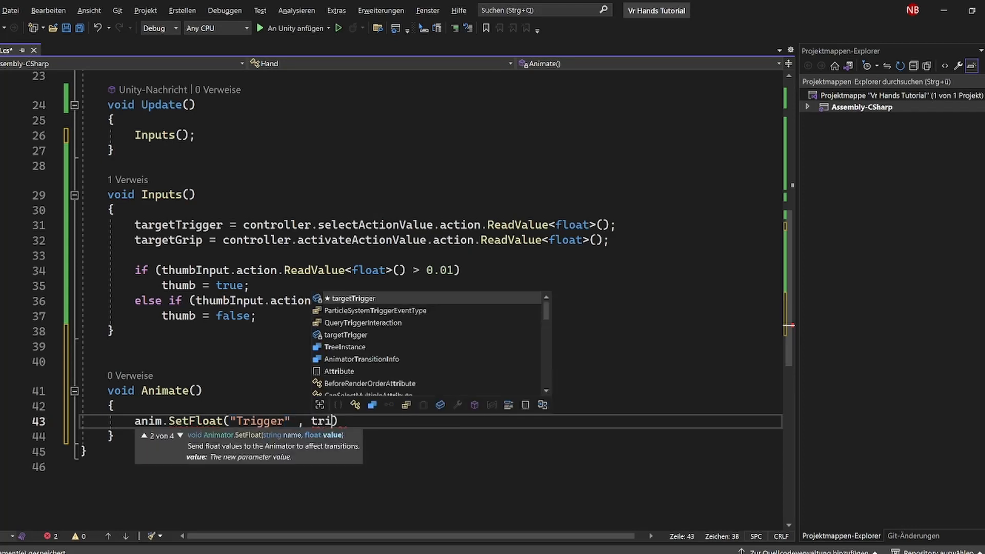
pyautogui.press('Tab')
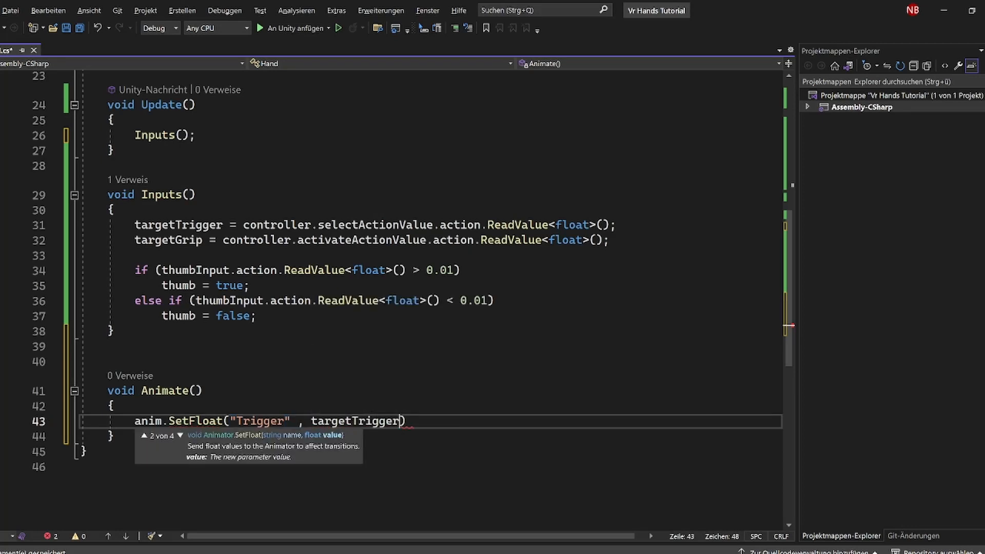
# Step: End the Trigger statement with a semicolon and start a second anim.SetFloat call with empty quotes on the line below
pyautogui.press('Right')
pyautogui.write(';')
pyautogui.press('Return')
pyautogui.write('anim.set')
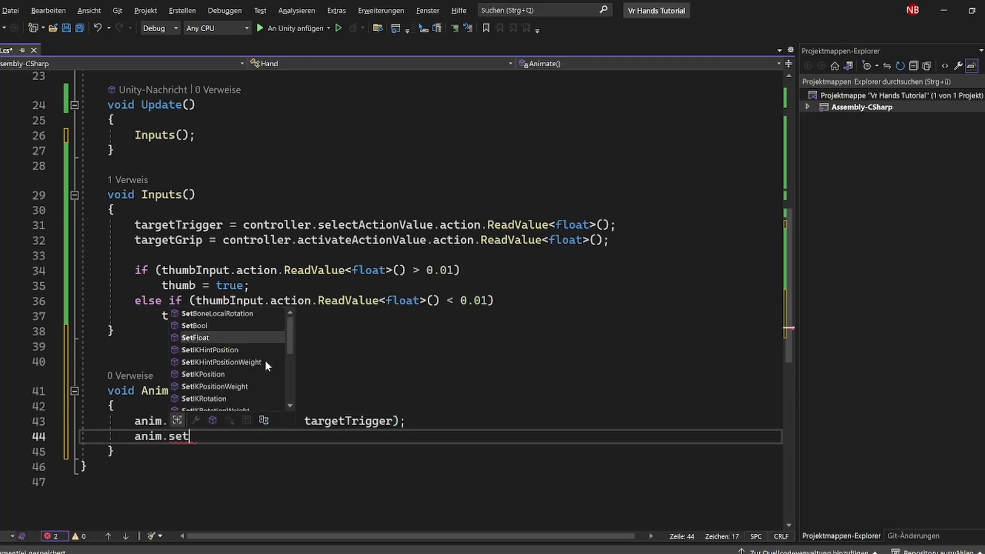
pyautogui.press('Tab')
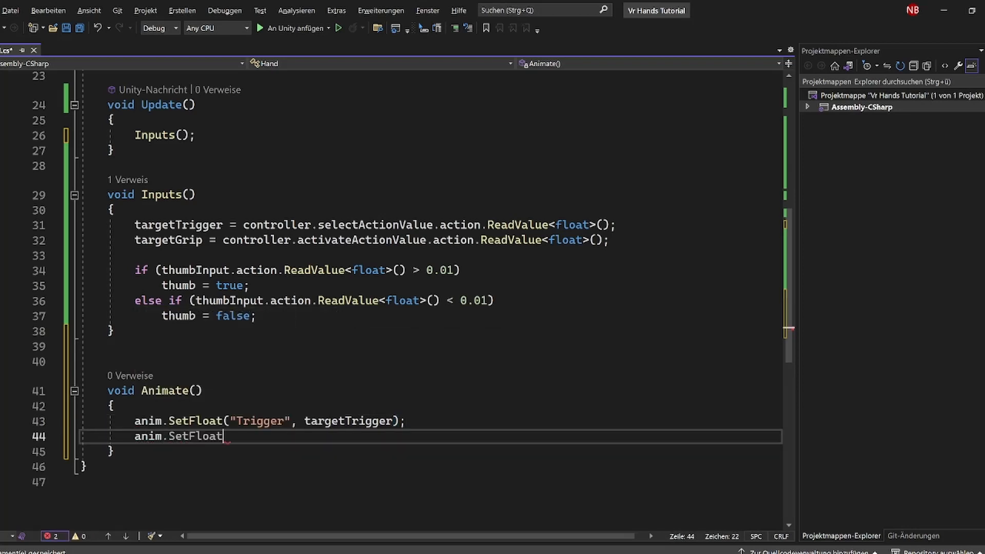
pyautogui.write('("')
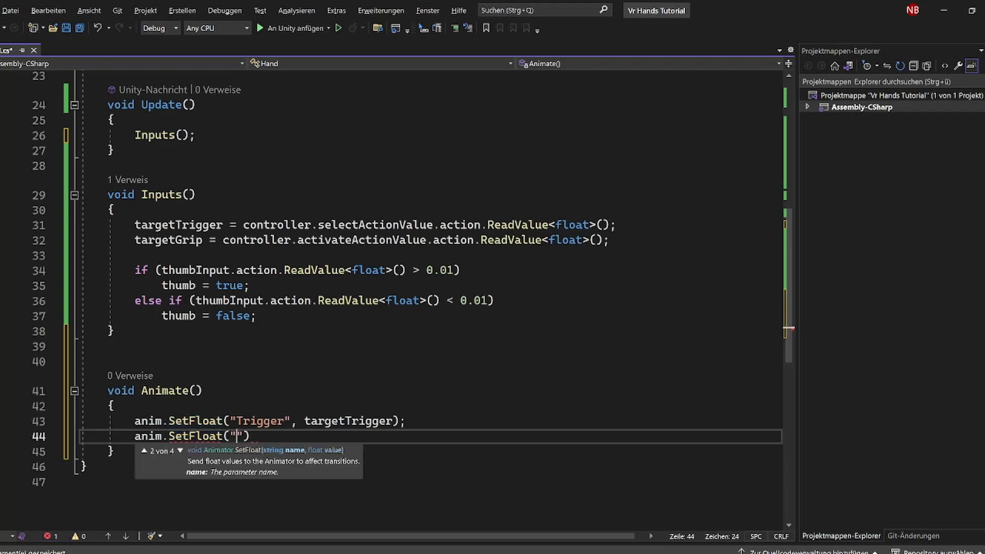
# Step: Copy the parameter name Grip from Unity's Animator and complete the Visual Studio statement as anim.SetFloat("Grip", targetGrip);
pyautogui.hotkey('alt', 'Tab')
pyautogui.doubleClick(255, 104)
pyautogui.hotkey('ctrl', 'c')
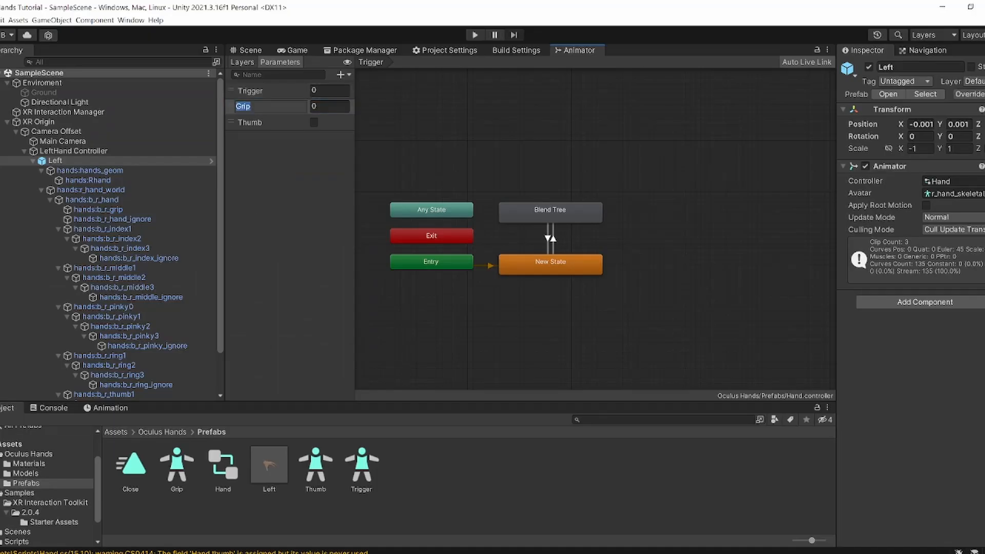
pyautogui.hotkey('alt', 'Tab')
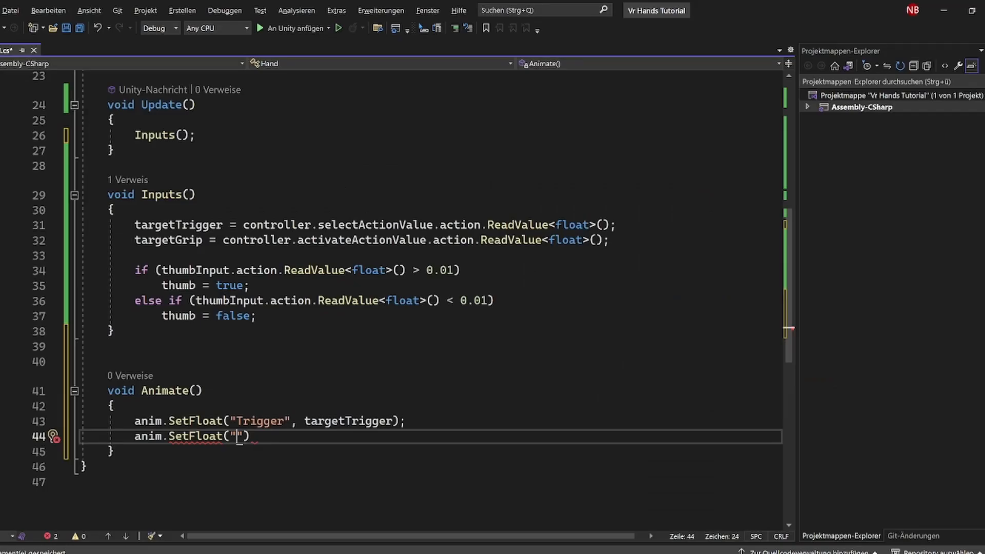
pyautogui.hotkey('ctrl', 'v')
pyautogui.write('" , ')
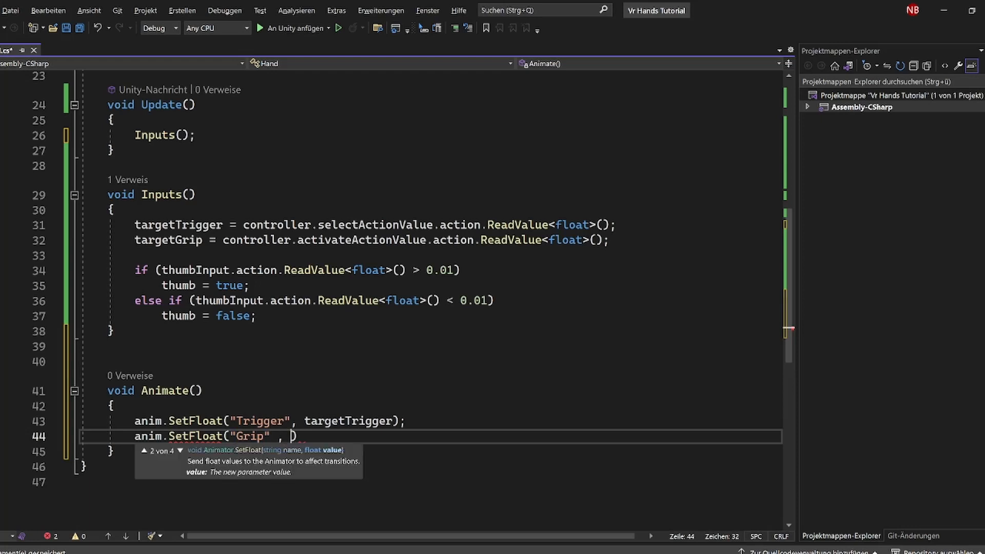
pyautogui.write('grip')
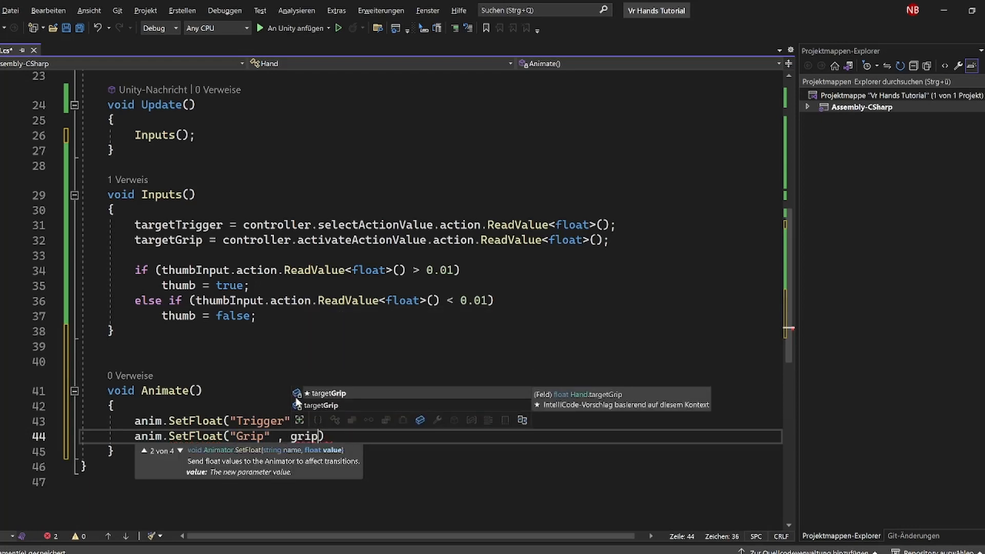
pyautogui.press('Tab')
pyautogui.press('End')
pyautogui.write(';')
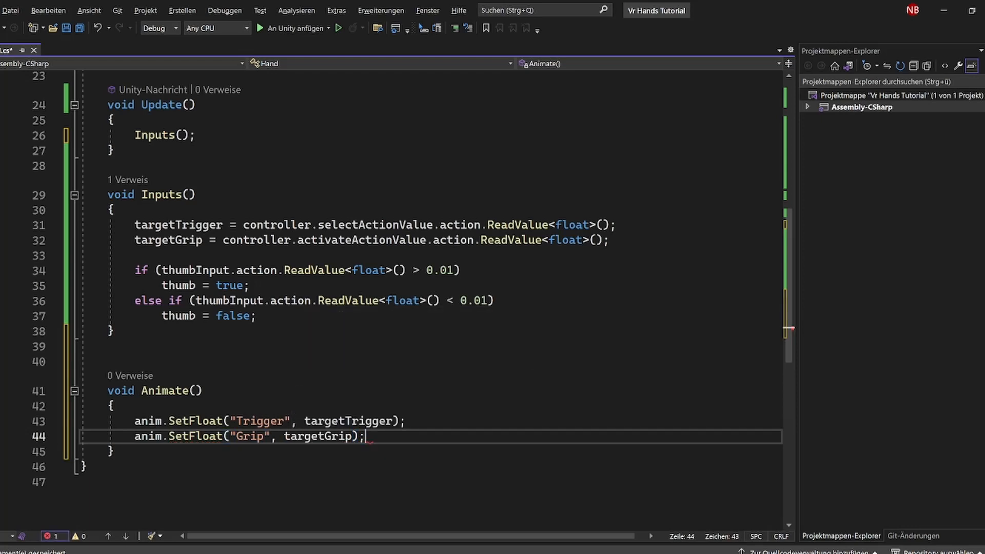
# Step: Below the Grip statement, add anim.SetBool("Thumb", thumb); and save the script
pyautogui.press('Return')
pyautogui.write('anim')
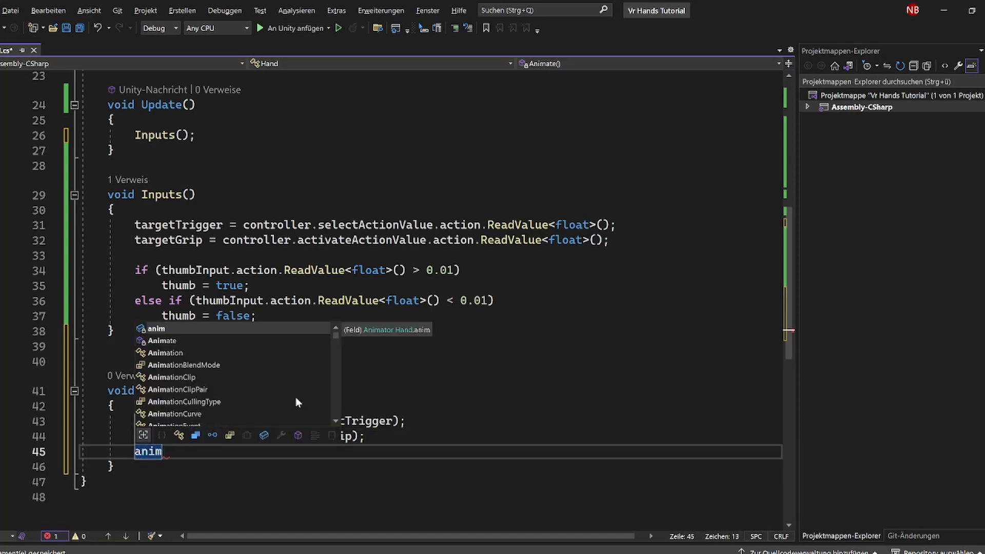
pyautogui.write('.set')
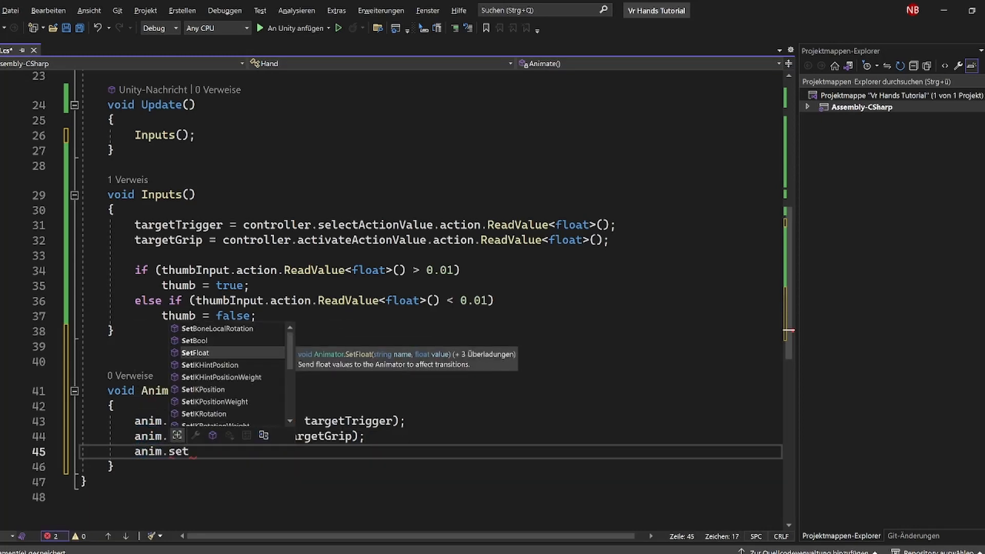
pyautogui.press('Up')
pyautogui.press('Tab')
pyautogui.write('("T')
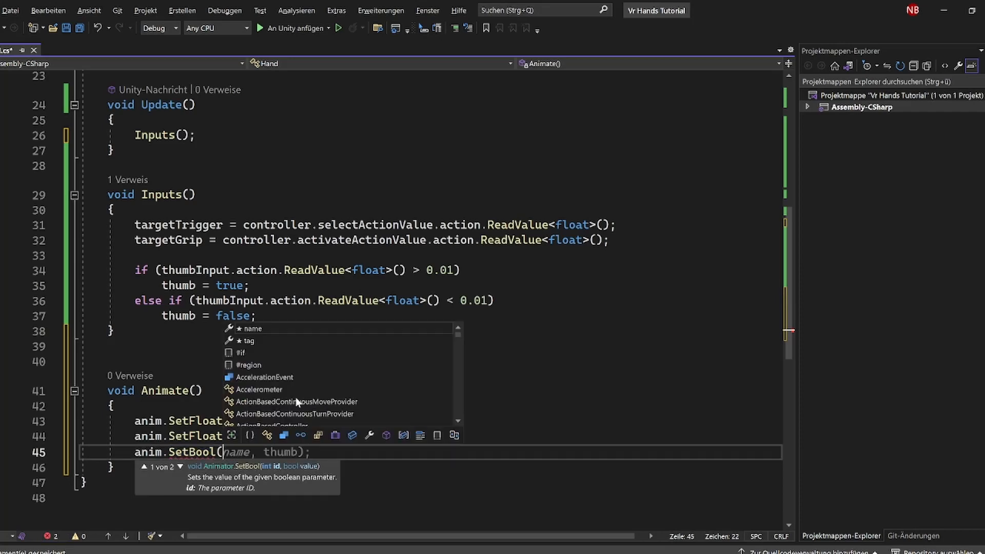
pyautogui.write('humb')
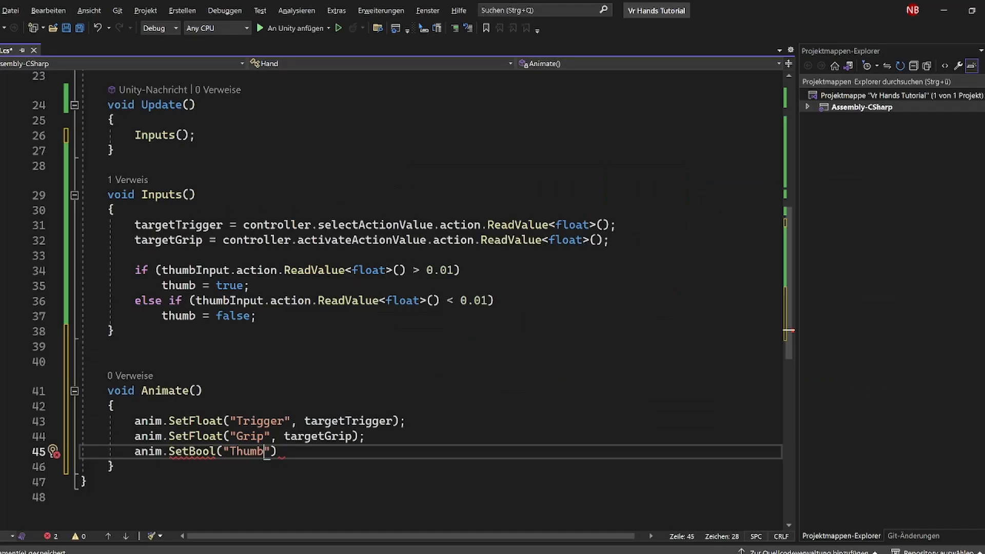
pyautogui.write('" , thumb')
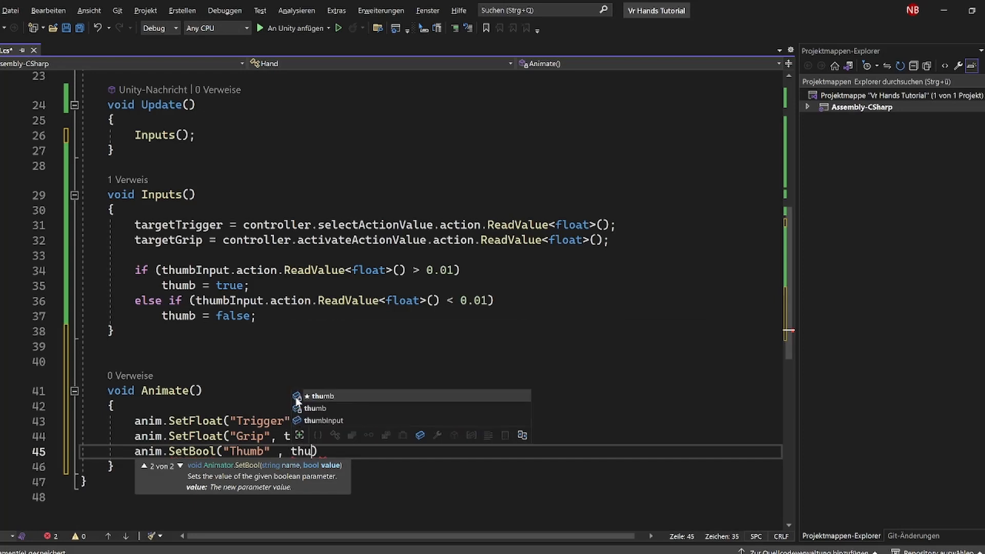
pyautogui.press('Escape')
pyautogui.press('End')
pyautogui.write(';')
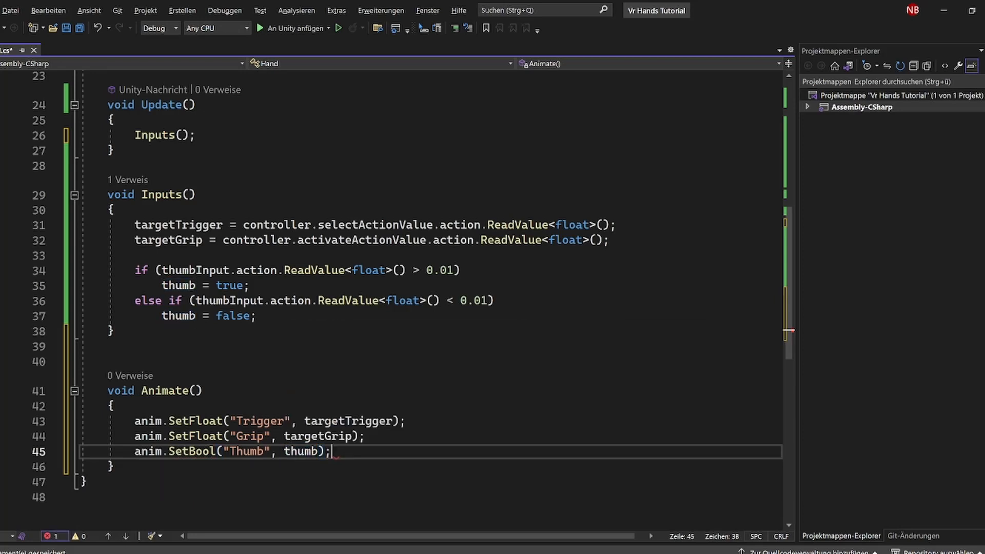
pyautogui.hotkey('ctrl', 's')
# Step: In the Update method, call Animate(); directly below Inputs();
pyautogui.click(204, 391)
pyautogui.click(195, 135)
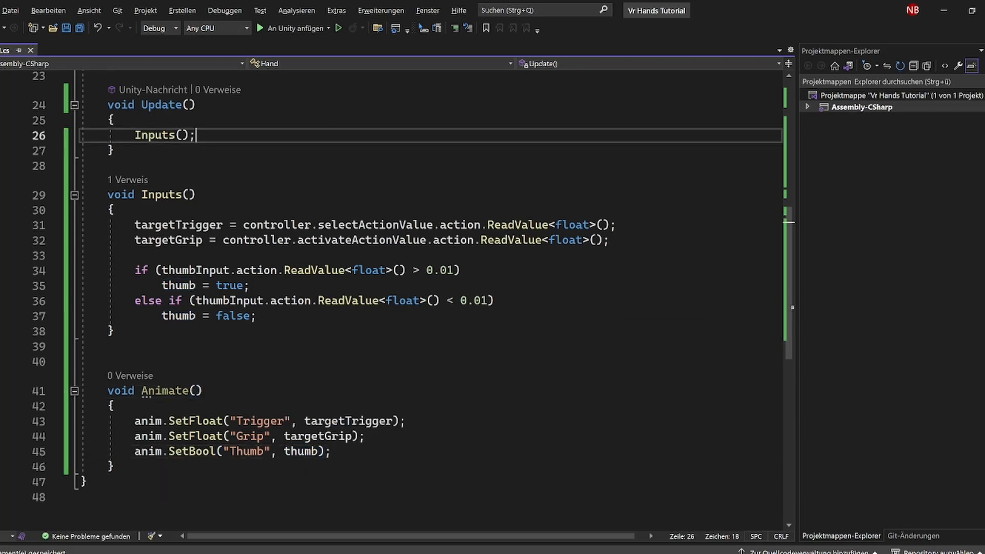
pyautogui.press('Return')
pyautogui.write('anima')
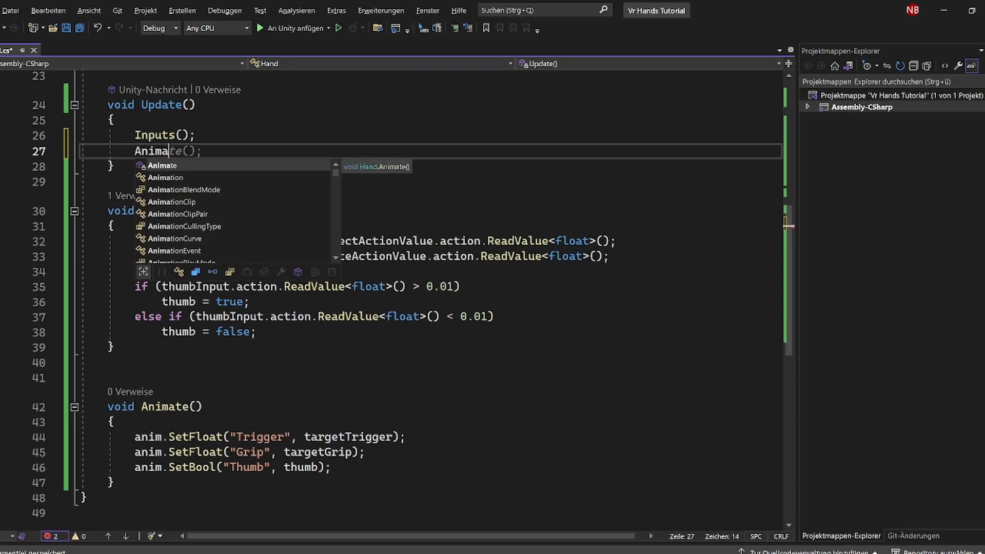
pyautogui.press('Return')
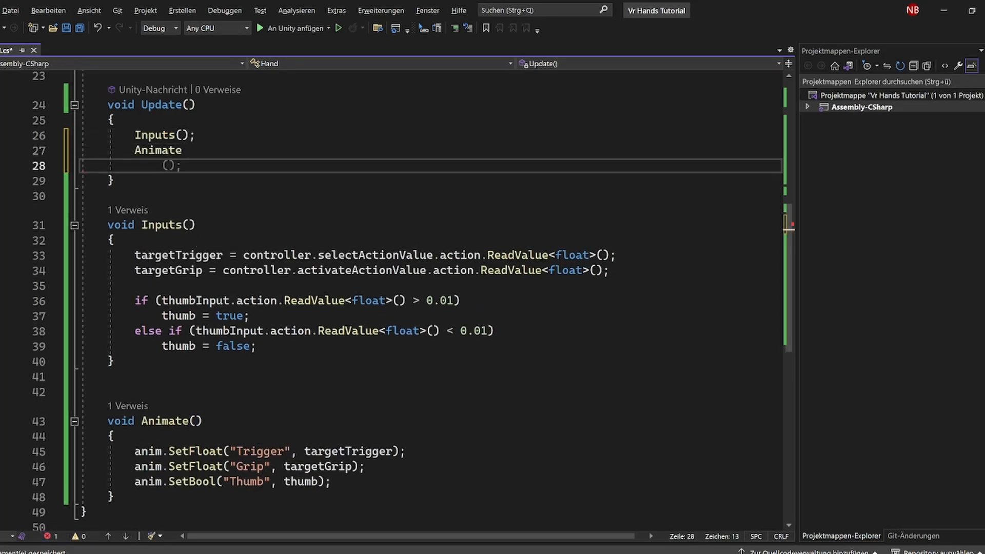
pyautogui.hotkey('ctrl', 'z')
pyautogui.write('();')
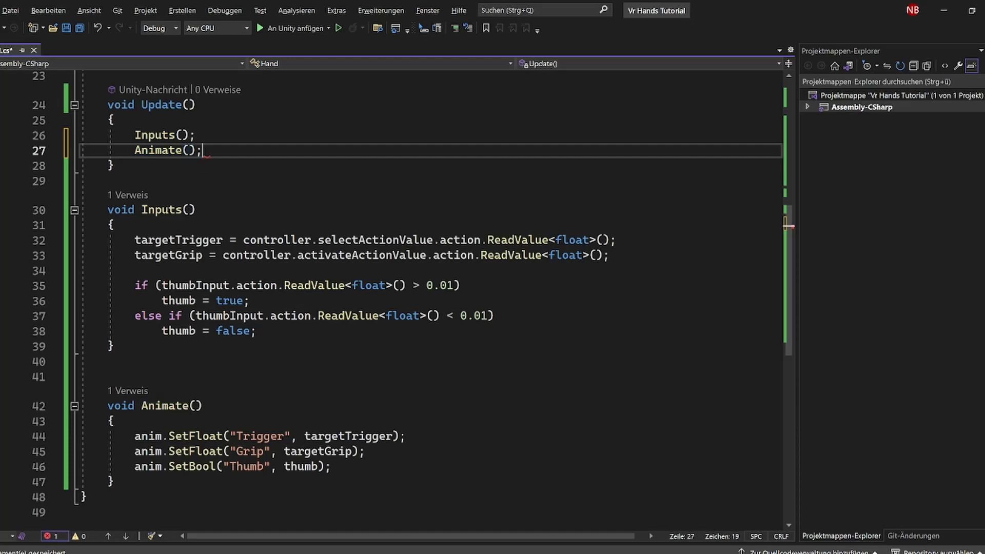
pyautogui.scroll(7, 390, 298)
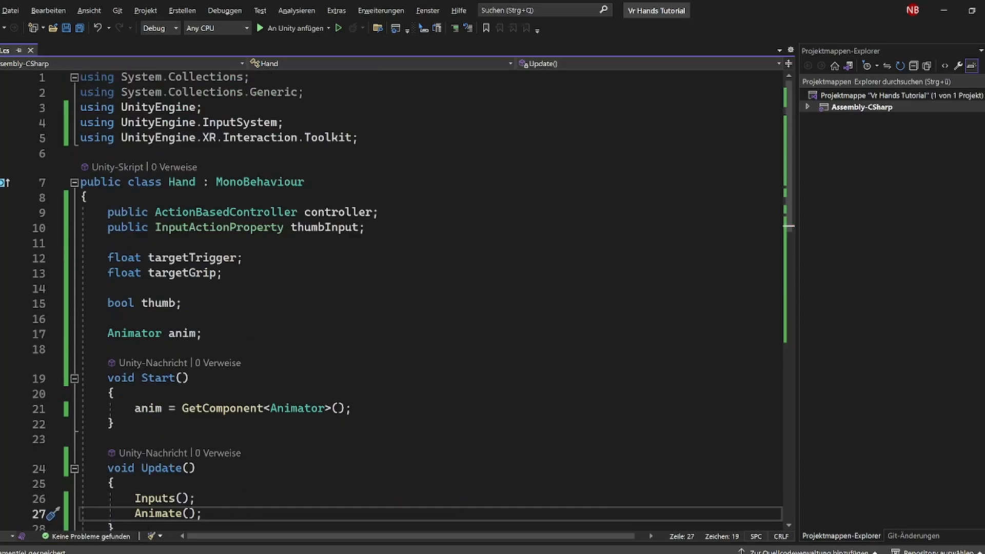
# Step: Switch to Unity, show the Scene view with a narrower Hierarchy, and open the Scripts folder in Assets
pyautogui.click(660, 503)
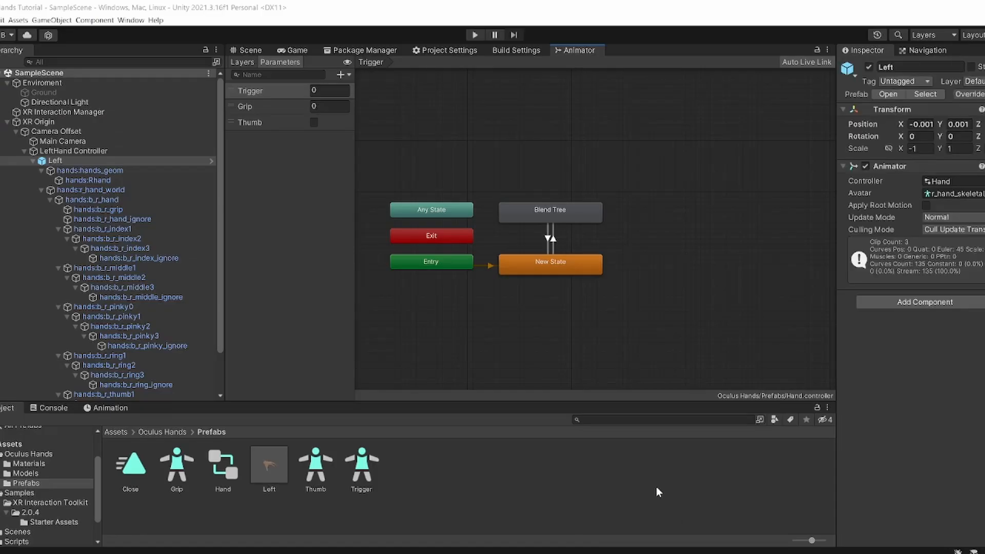
pyautogui.click(248, 50)
pyautogui.scroll(-2, 113, 230)
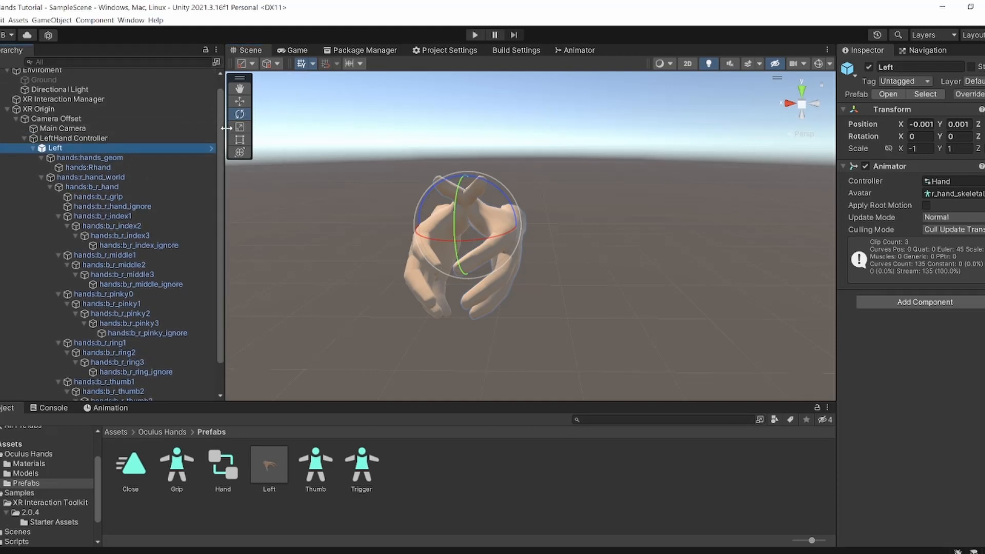
pyautogui.moveTo(225, 134); pyautogui.dragTo(196, 134)
pyautogui.click(16, 445)
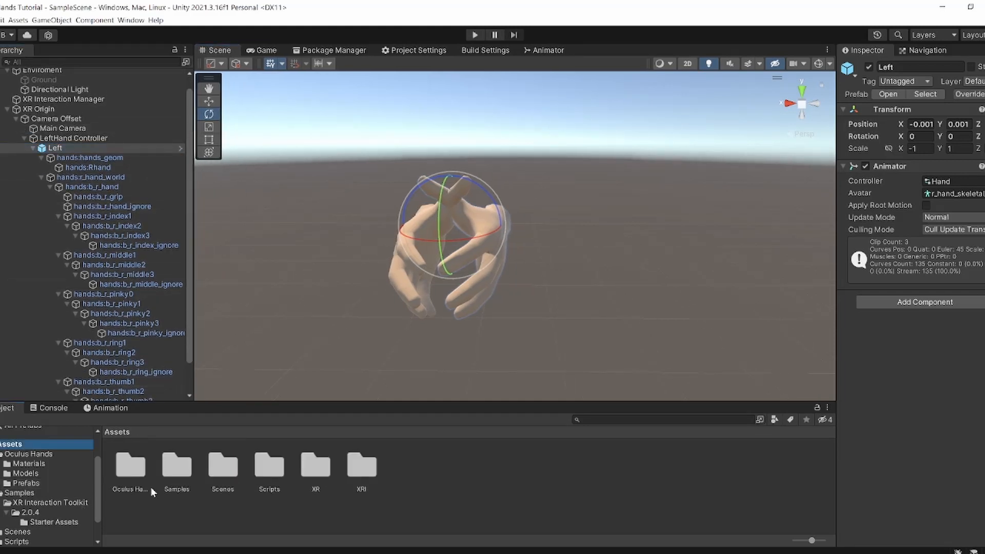
pyautogui.doubleClick(271, 465)
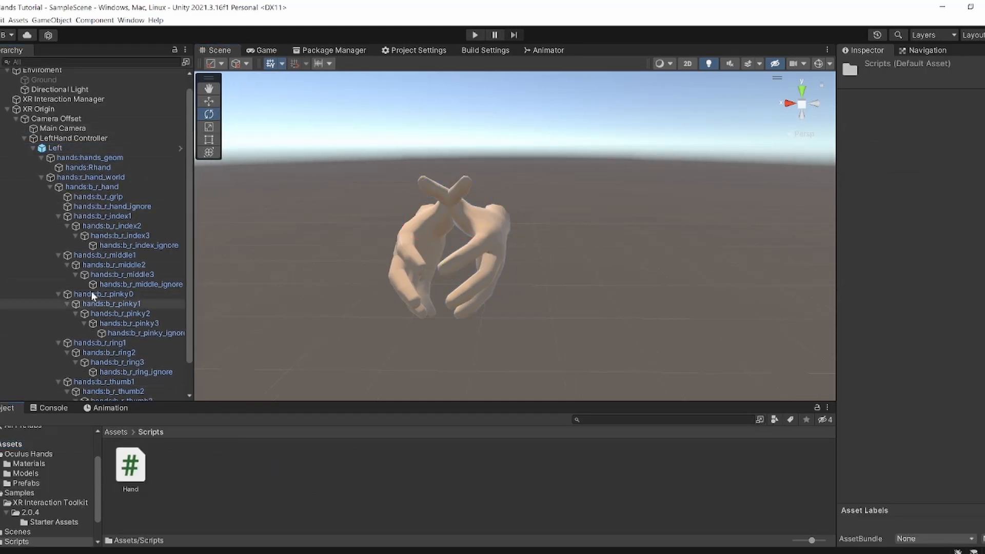
# Step: Attach the Hand script to the Left hand object under LeftHand Controller and enable Use Reference for its Thumb Input
pyautogui.click(33, 148)
pyautogui.click(70, 162)
pyautogui.moveTo(131, 464); pyautogui.dragTo(866, 368)
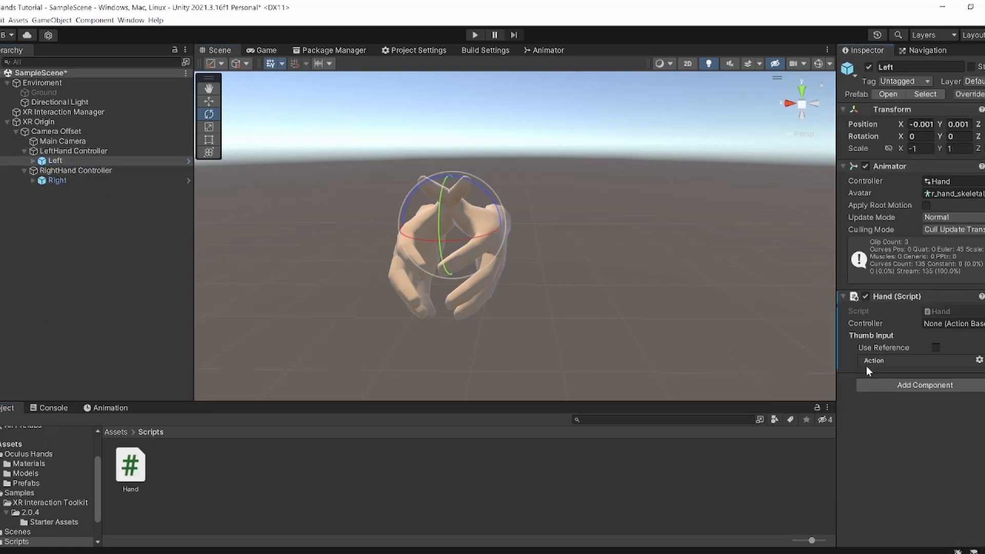
pyautogui.click(937, 348)
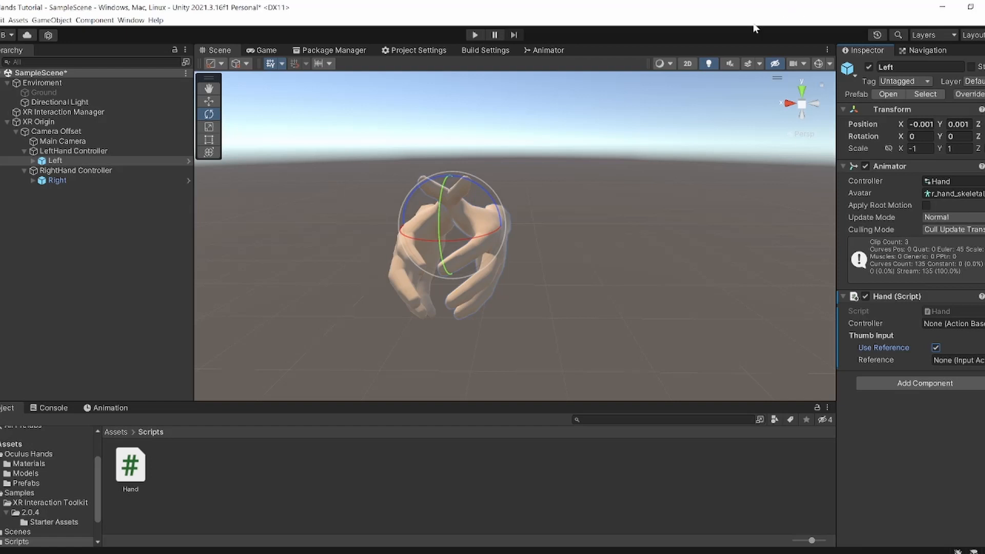
# Step: Open the XRI Default Input Actions asset from Samples, XR Interaction Toolkit, 2.0.4, Starter Assets
pyautogui.click(21, 493)
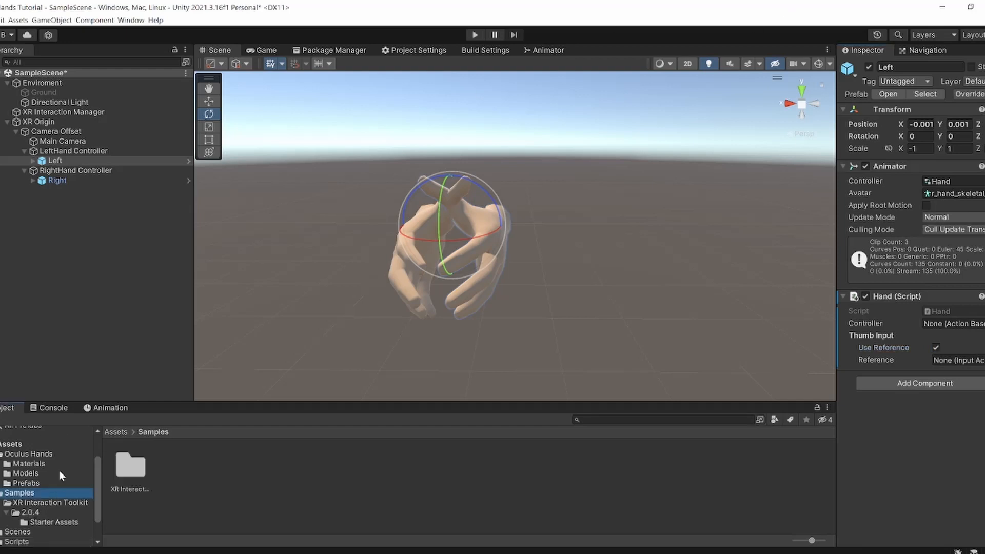
pyautogui.click(64, 443)
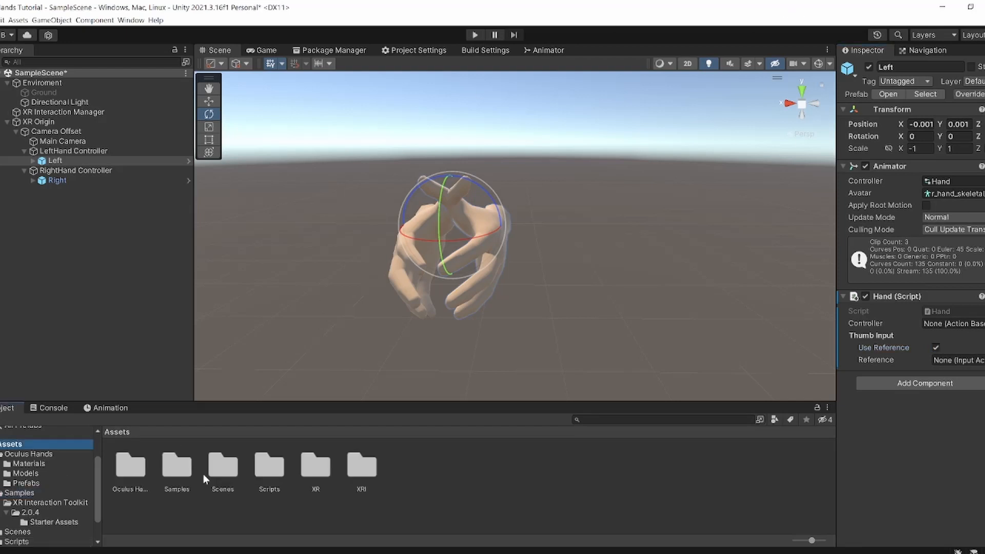
pyautogui.click(173, 465)
pyautogui.doubleClick(173, 465)
pyautogui.click(131, 468)
pyautogui.doubleClick(132, 467)
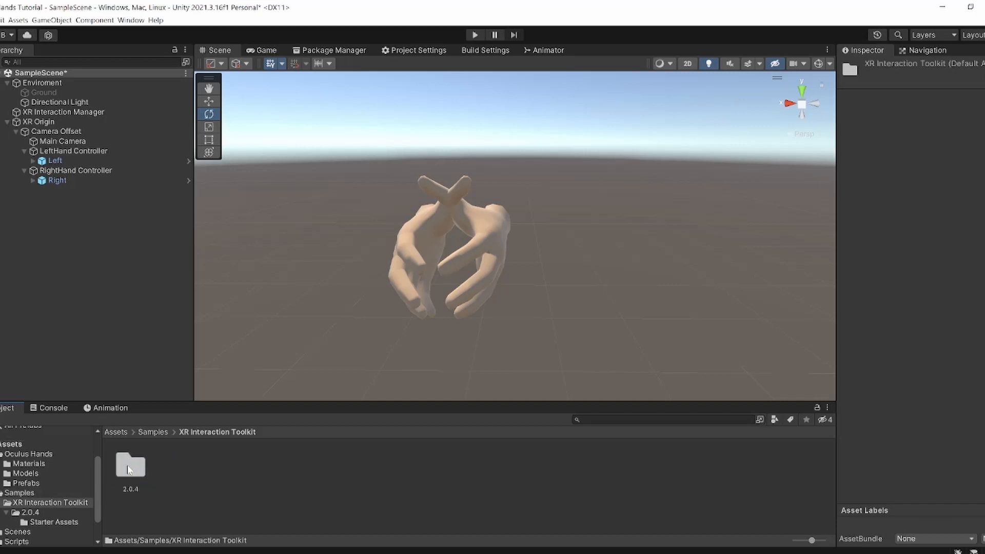
pyautogui.click(129, 466)
pyautogui.doubleClick(126, 464)
pyautogui.click(121, 463)
pyautogui.doubleClick(123, 464)
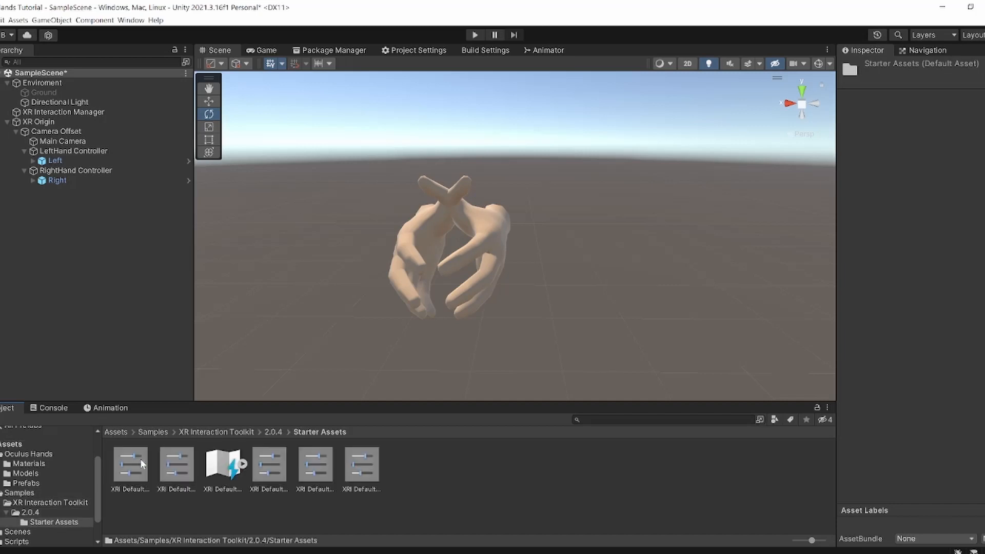
pyautogui.doubleClick(175, 467)
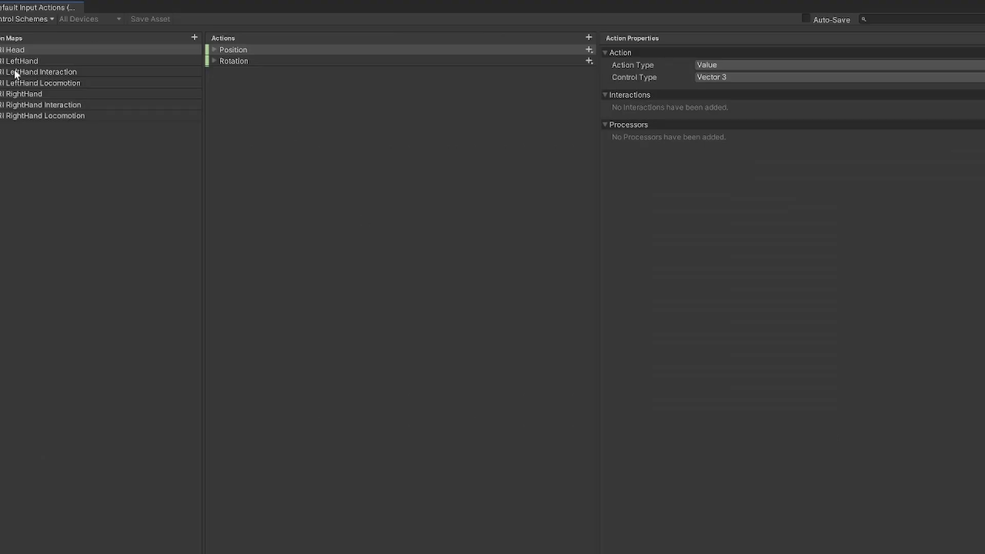
# Step: Add a new action named ThumbTouch to the XRI LeftHand Interaction action map
pyautogui.click(16, 73)
pyautogui.click(31, 61)
pyautogui.click(52, 73)
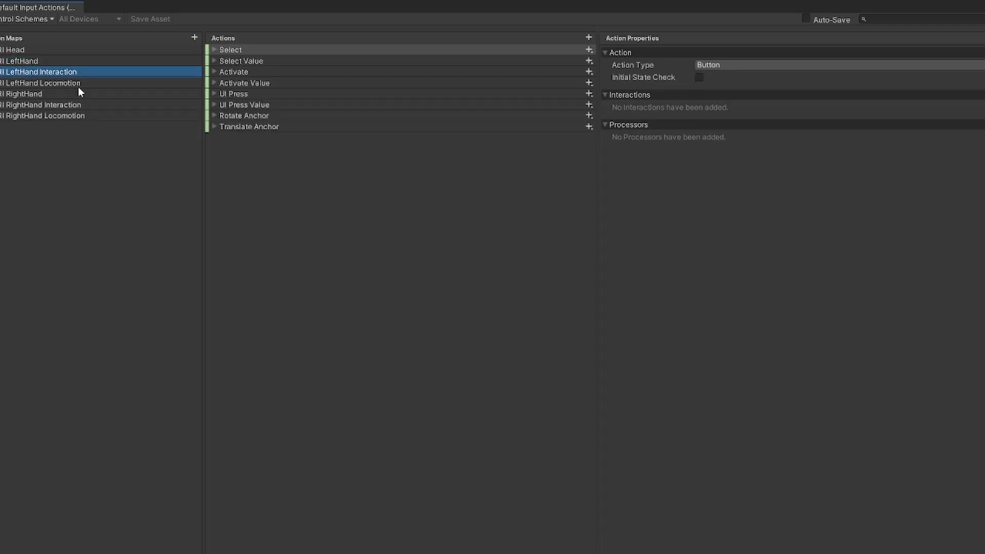
pyautogui.click(590, 38)
pyautogui.press('BackSpace')
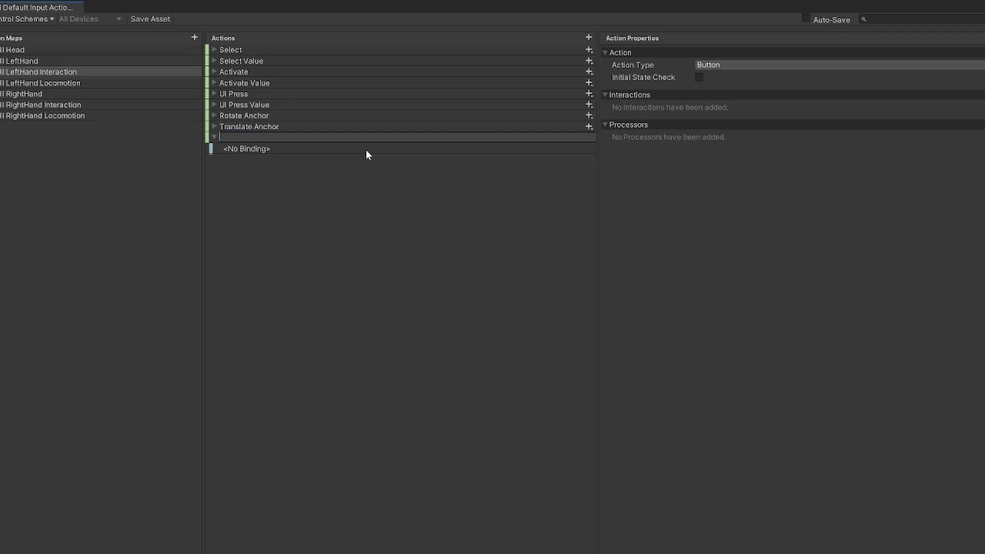
pyautogui.write('ThumbTouch')
pyautogui.press('Return')
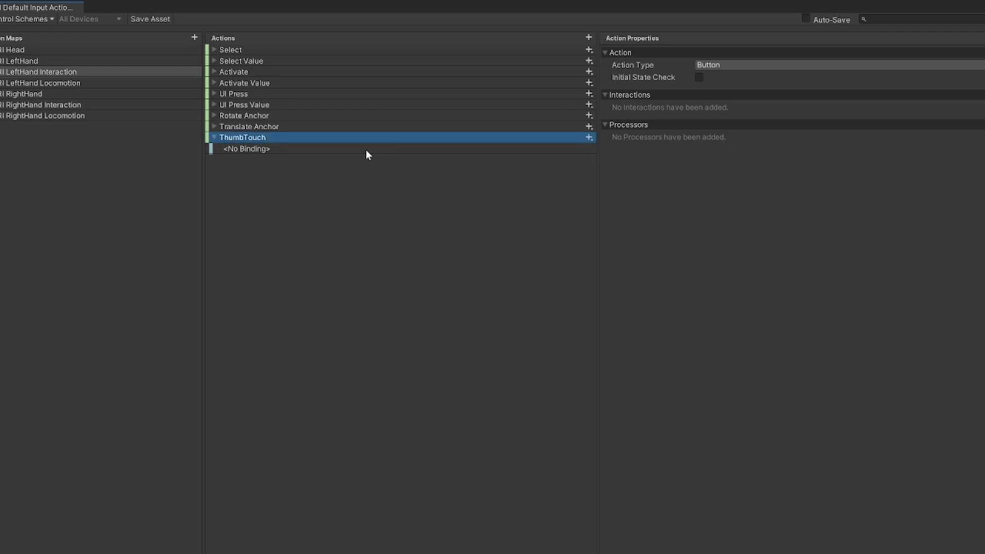
# Step: Bind the left-hand ThumbTouch action to thumbstickTouched from the optional controls of XR Controller (LeftHand)
pyautogui.click(366, 150)
pyautogui.click(803, 66)
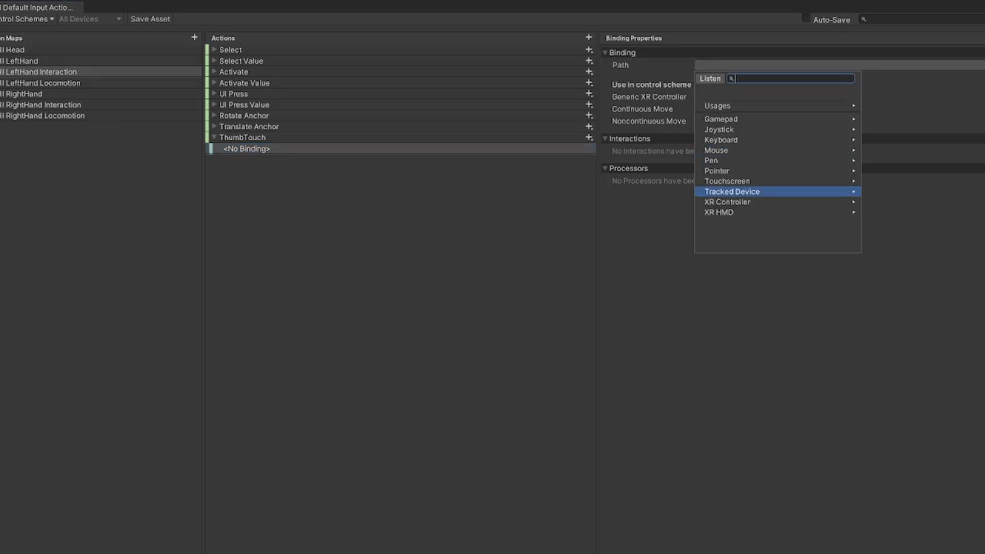
pyautogui.press('Down')
pyautogui.press('Right')
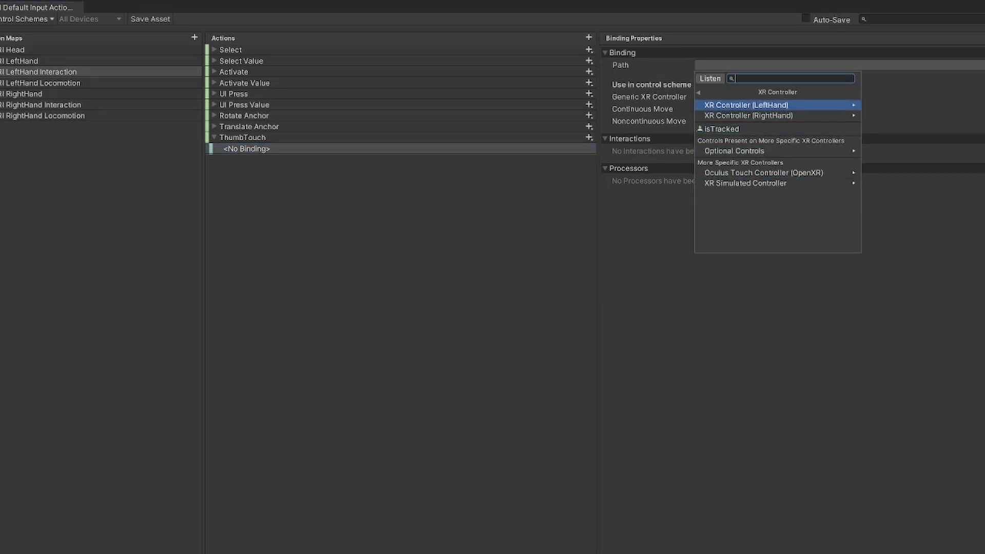
pyautogui.click(811, 104)
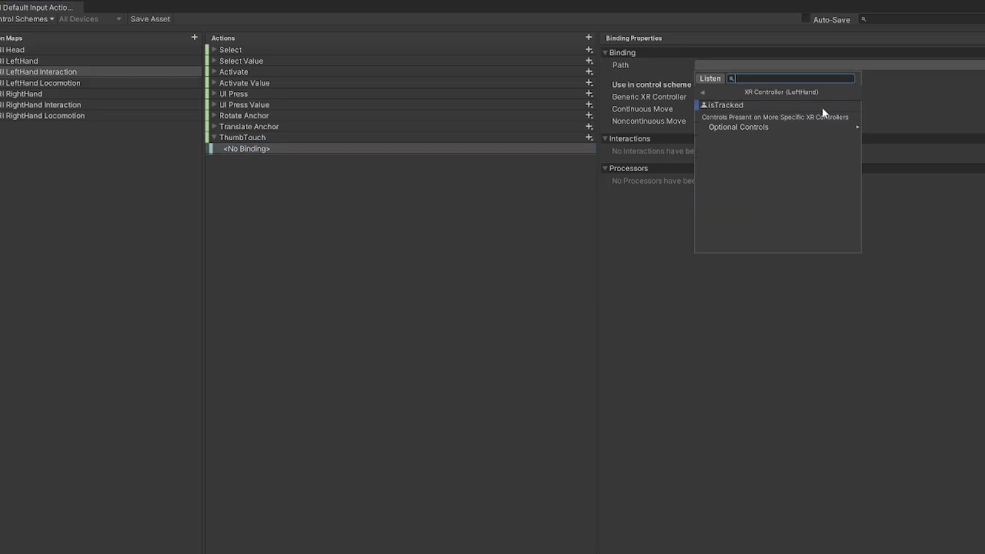
pyautogui.click(824, 125)
pyautogui.scroll(-5, 803, 198)
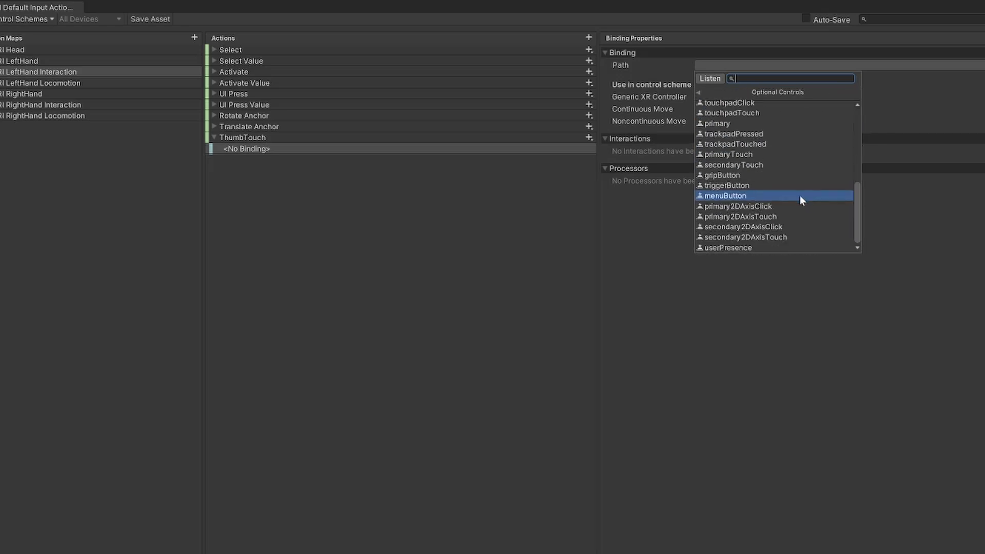
pyautogui.scroll(5, 750, 176)
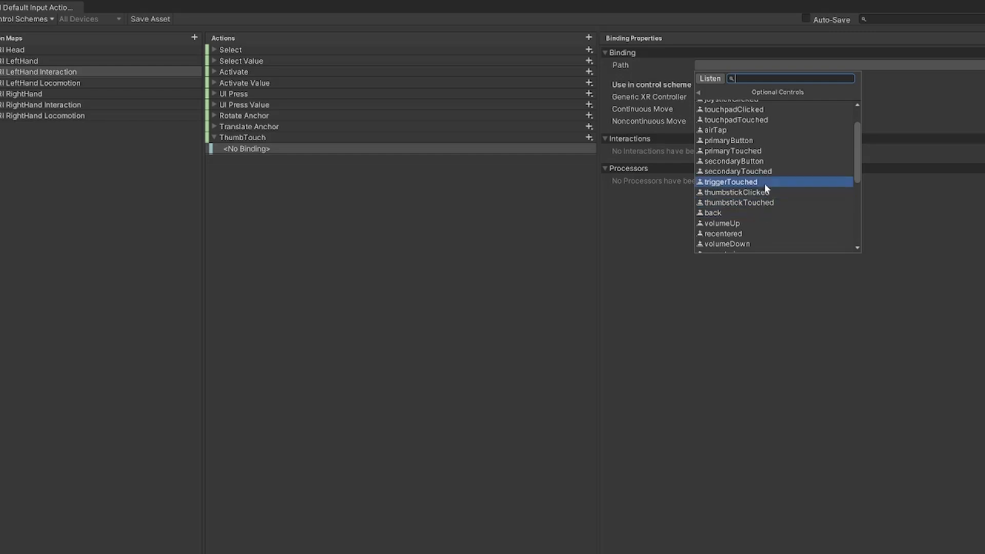
pyautogui.scroll(3, 765, 184)
pyautogui.scroll(-12, 767, 137)
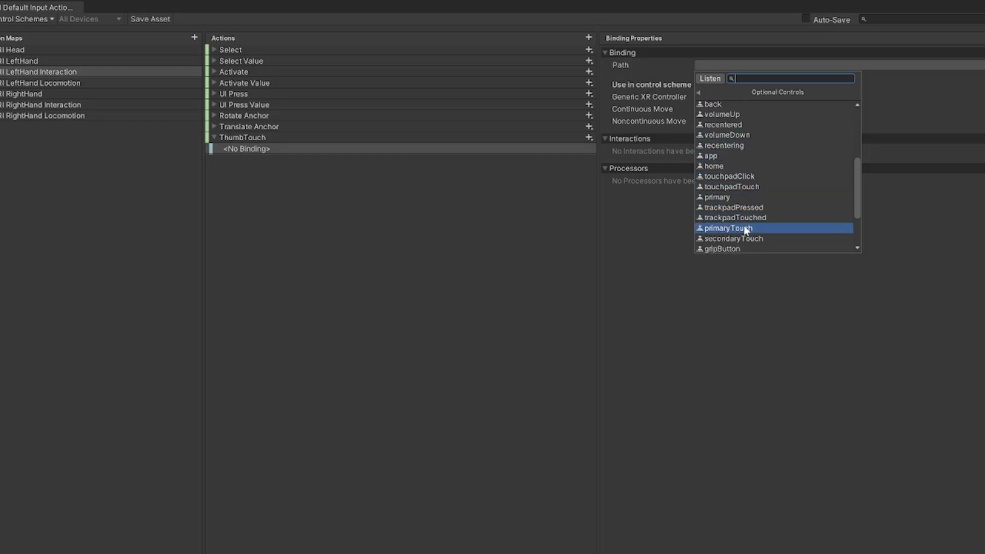
pyautogui.scroll(-3, 745, 232)
pyautogui.scroll(-3, 747, 216)
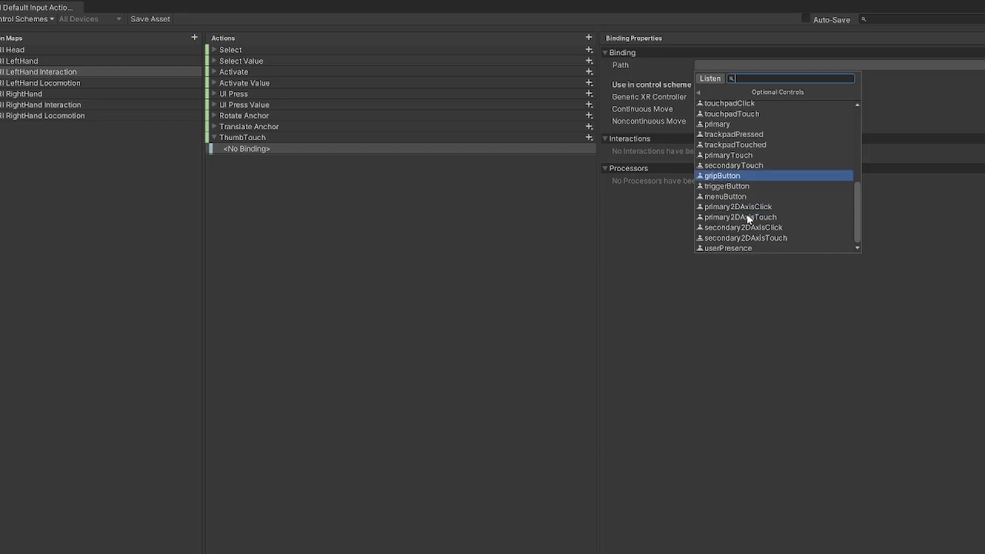
pyautogui.scroll(3, 749, 205)
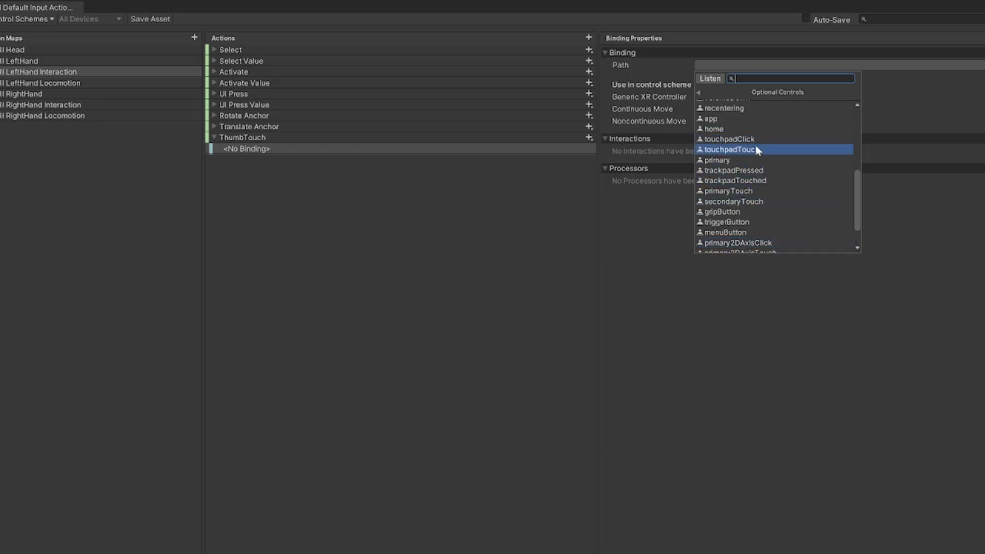
pyautogui.scroll(5, 756, 149)
pyautogui.scroll(5, 756, 148)
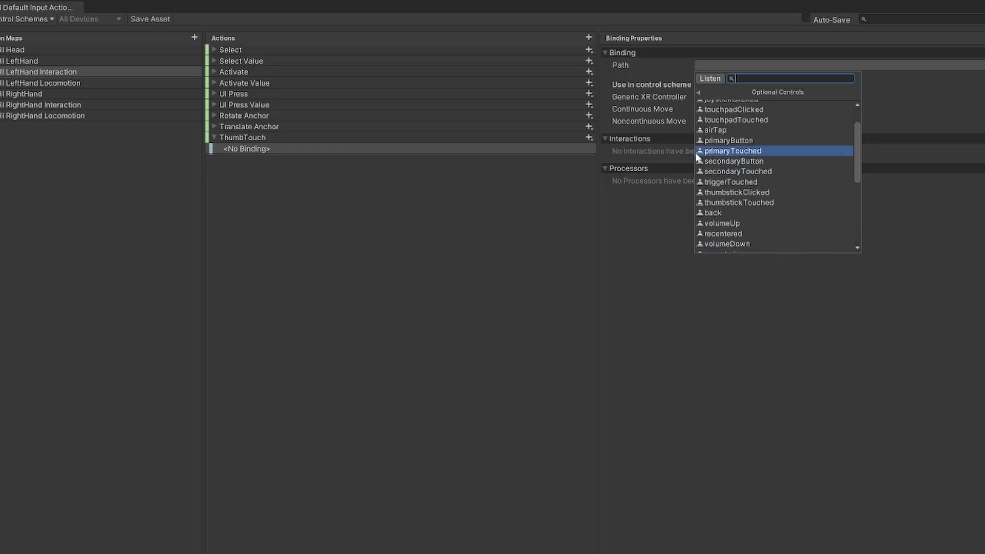
pyautogui.scroll(3, 765, 193)
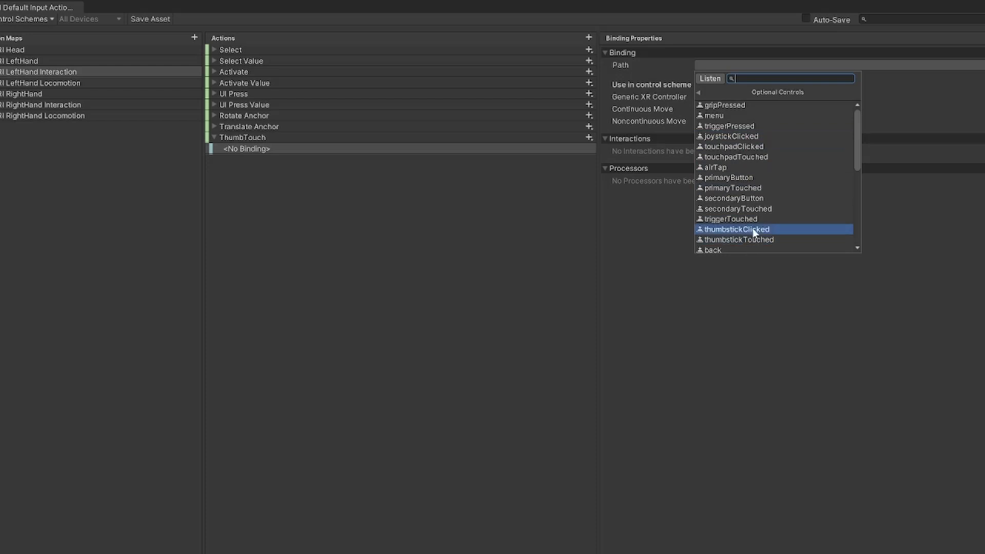
pyautogui.click(761, 240)
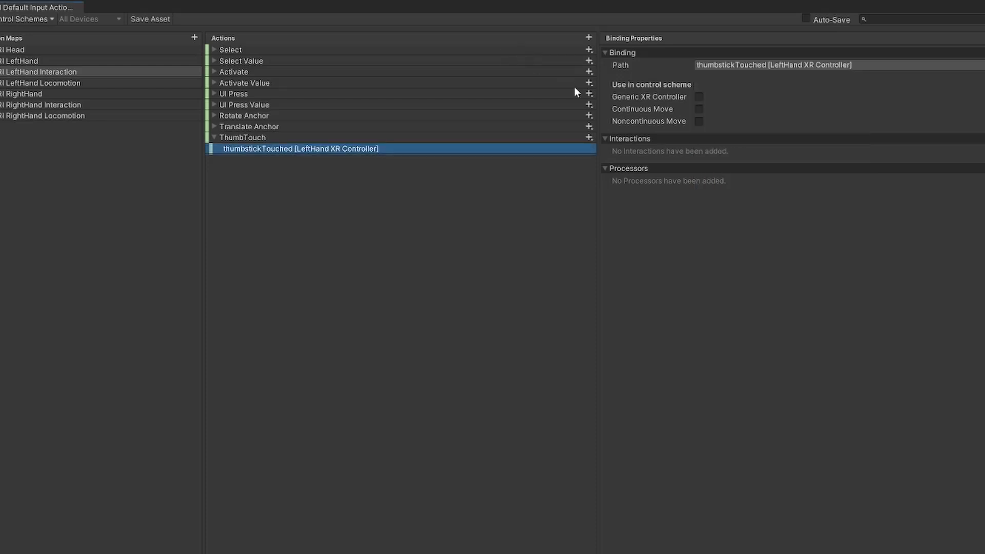
# Step: Add a second binding to ThumbTouch and set its path to primaryTouched [LeftHand XR Controller]
pyautogui.click(589, 137)
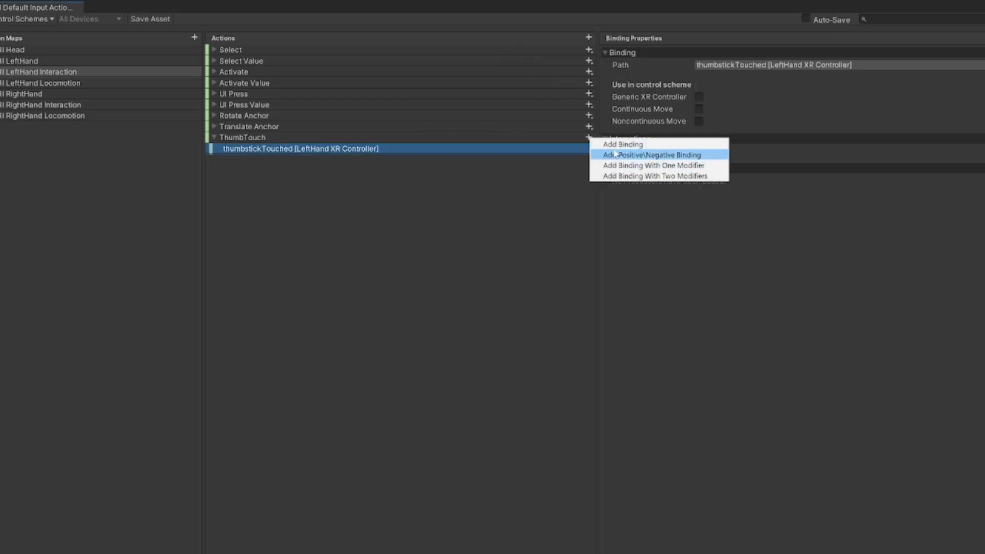
pyautogui.click(615, 145)
pyautogui.click(728, 65)
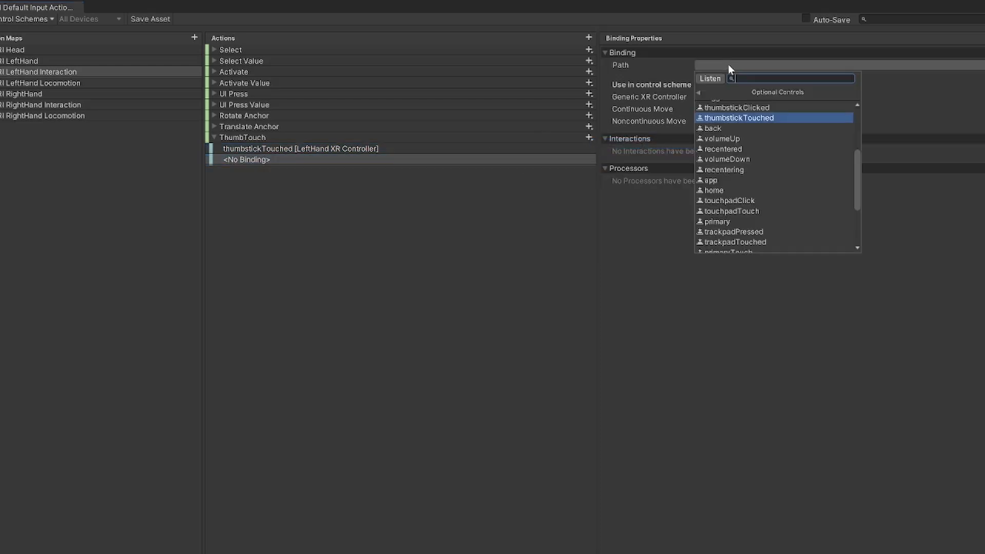
pyautogui.scroll(2, 745, 184)
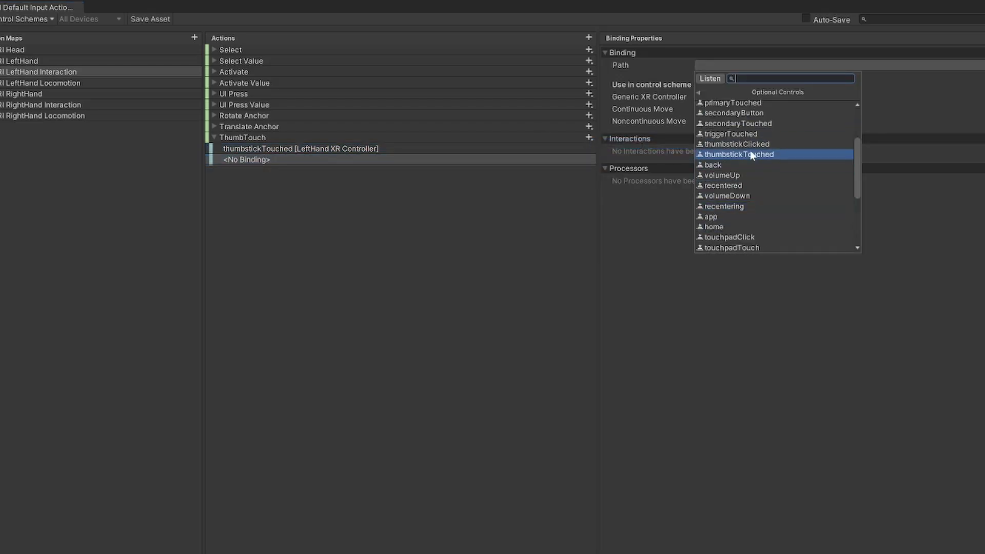
pyautogui.scroll(2, 750, 121)
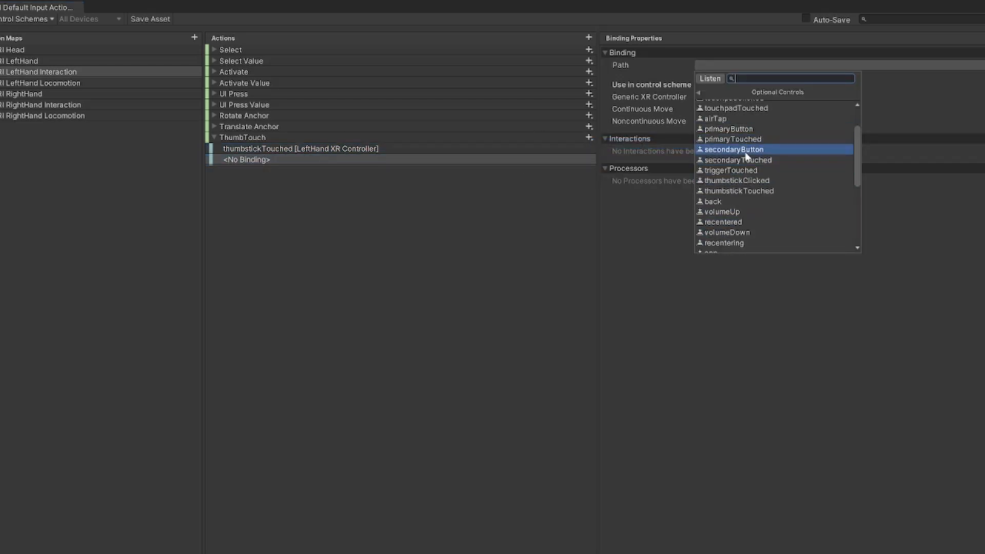
pyautogui.click(751, 142)
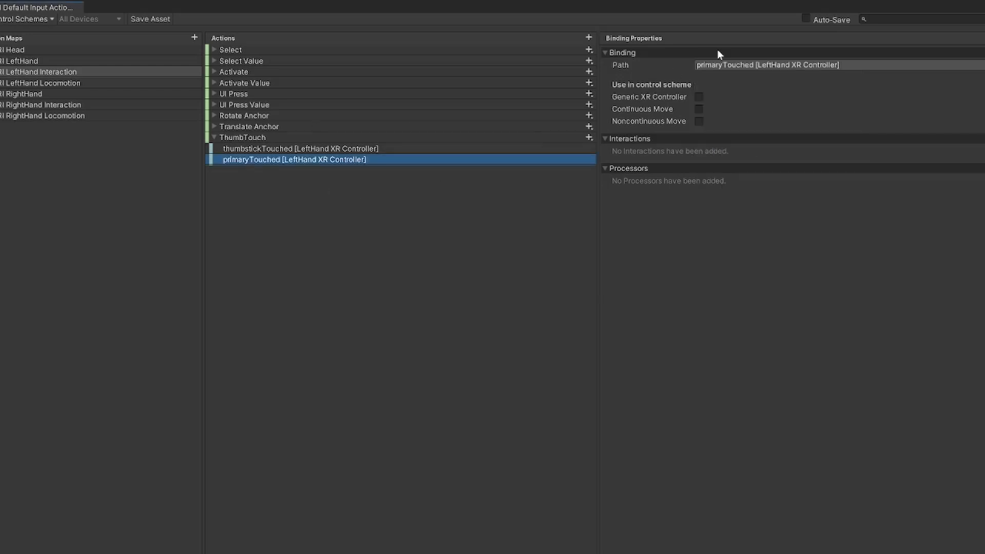
pyautogui.press('Up')
pyautogui.press('Up')
pyautogui.press('Down')
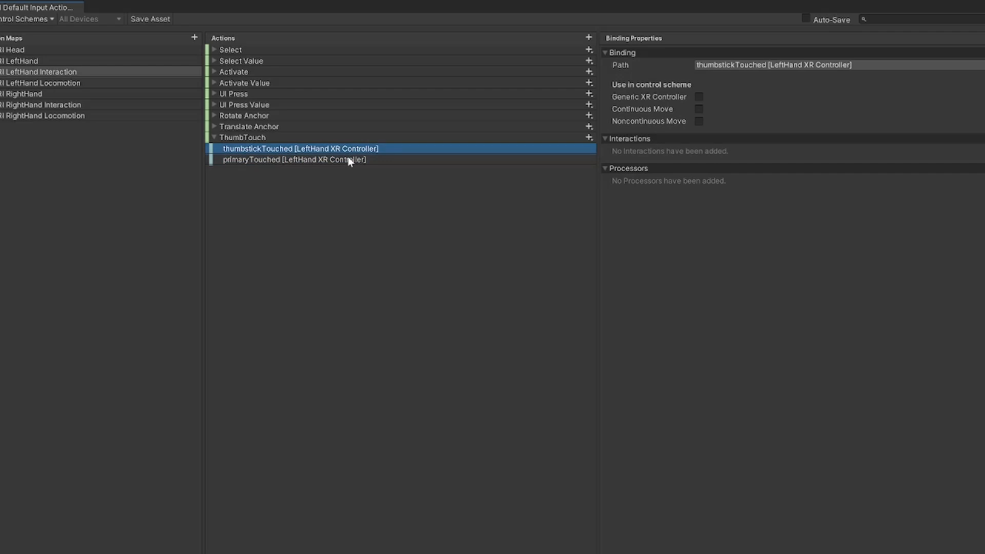
pyautogui.click(348, 159)
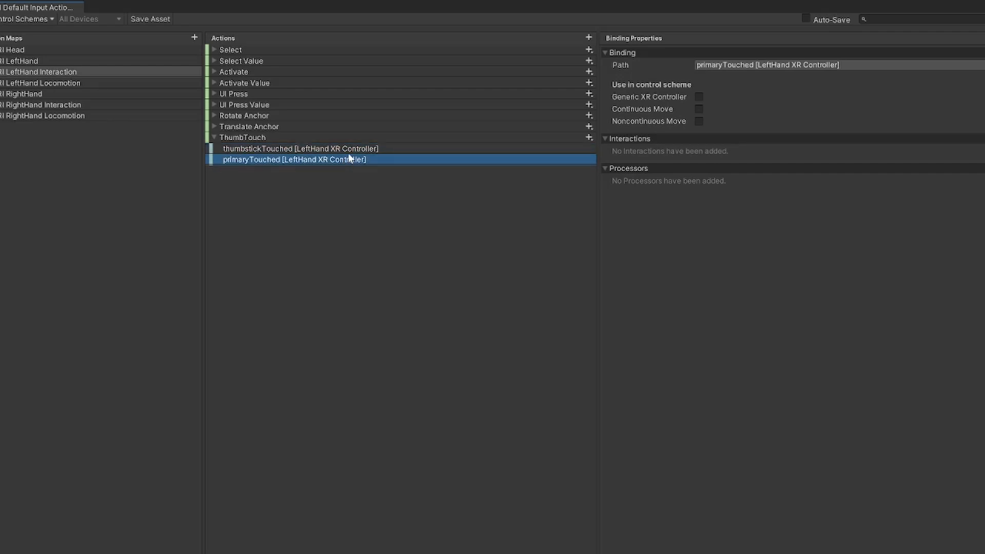
pyautogui.click(338, 148)
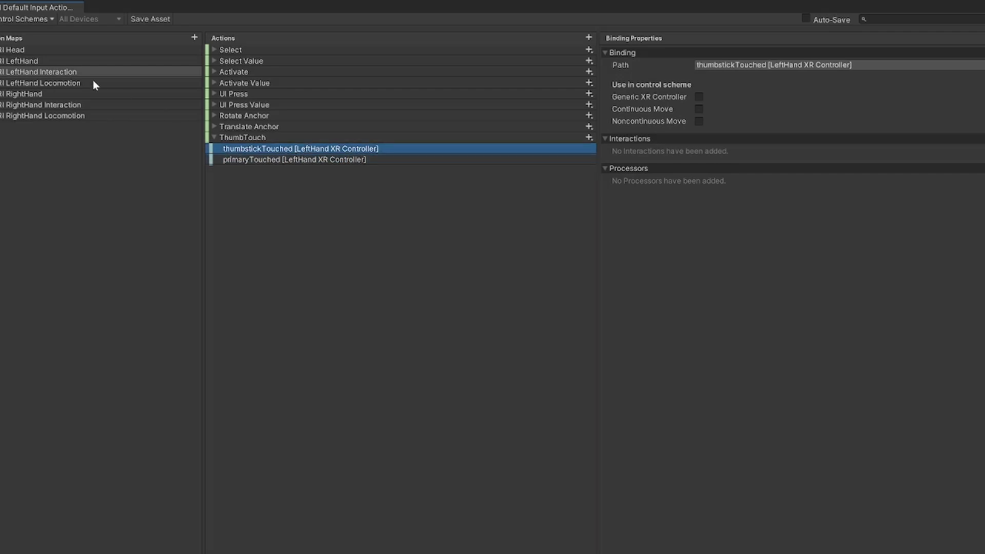
# Step: Add a new action named Thumb Touched to the XRI RightHand Interaction action map
pyautogui.click(75, 104)
pyautogui.click(588, 38)
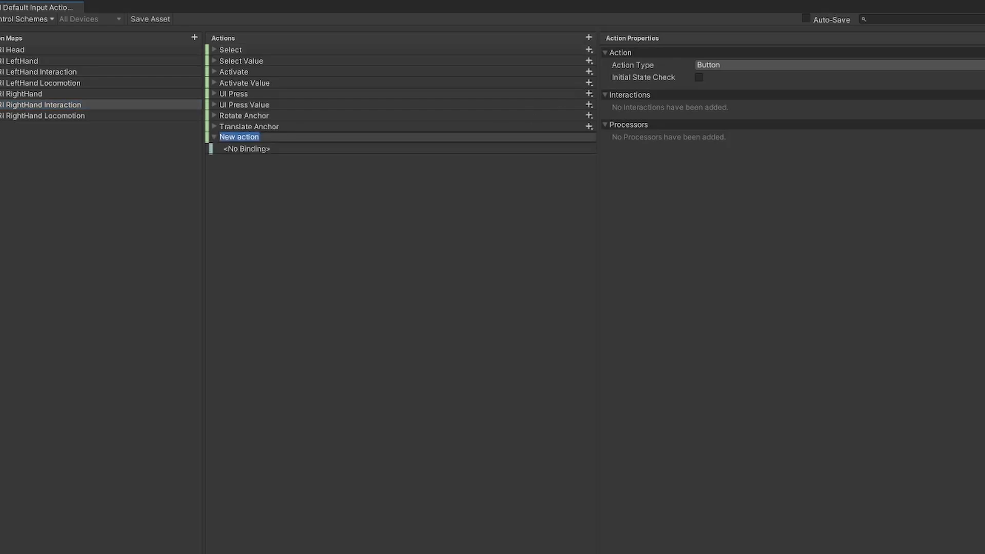
pyautogui.write('Thumb Touched')
pyautogui.press('Return')
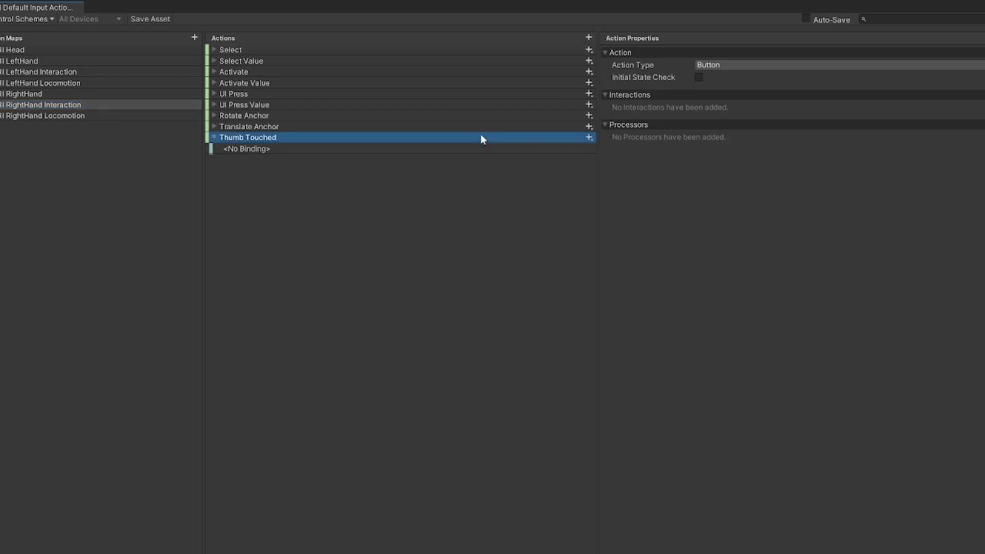
# Step: Bind Thumb Touched to thumbstickTouched from the optional controls of XR Controller (RightHand) and save the asset
pyautogui.click(482, 148)
pyautogui.click(722, 65)
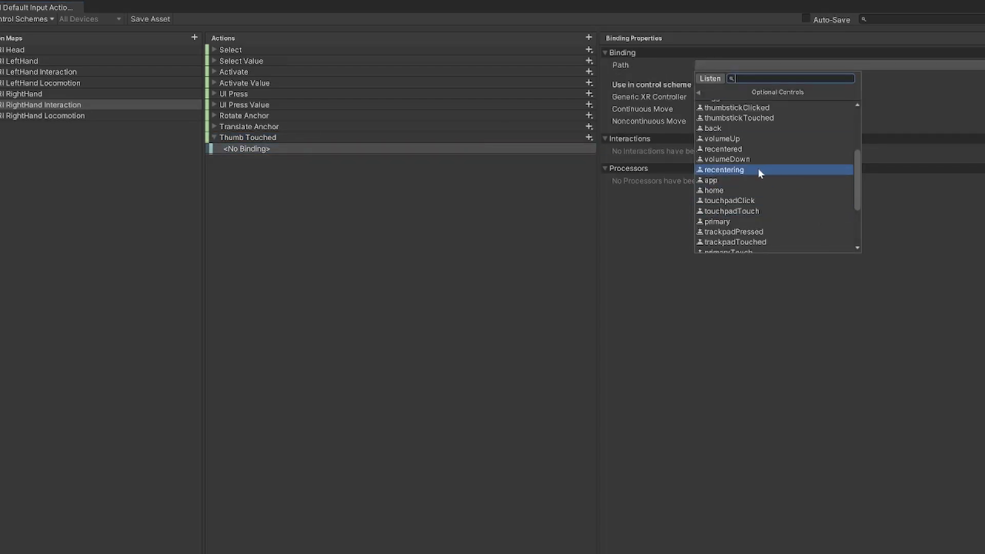
pyautogui.click(700, 91)
pyautogui.click(700, 91)
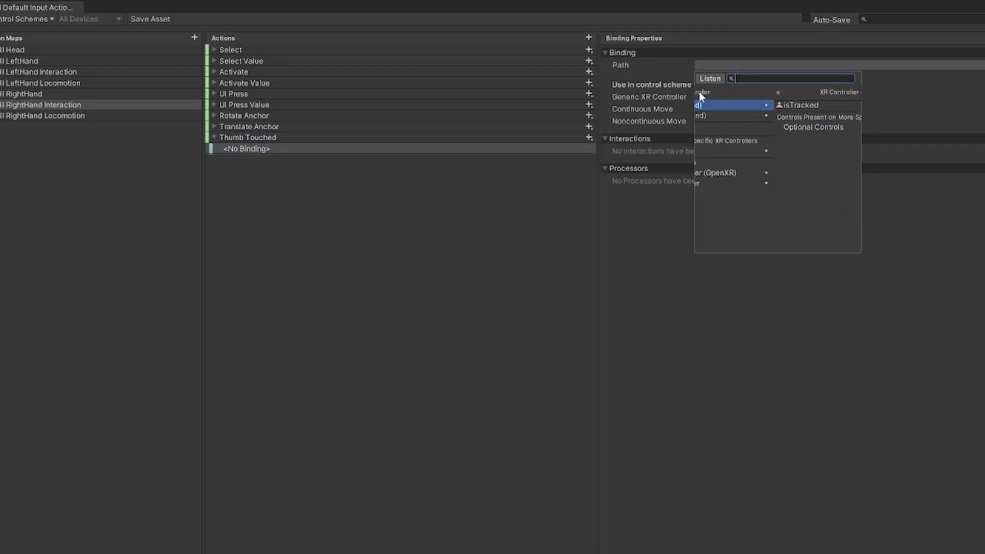
pyautogui.click(746, 116)
pyautogui.click(791, 126)
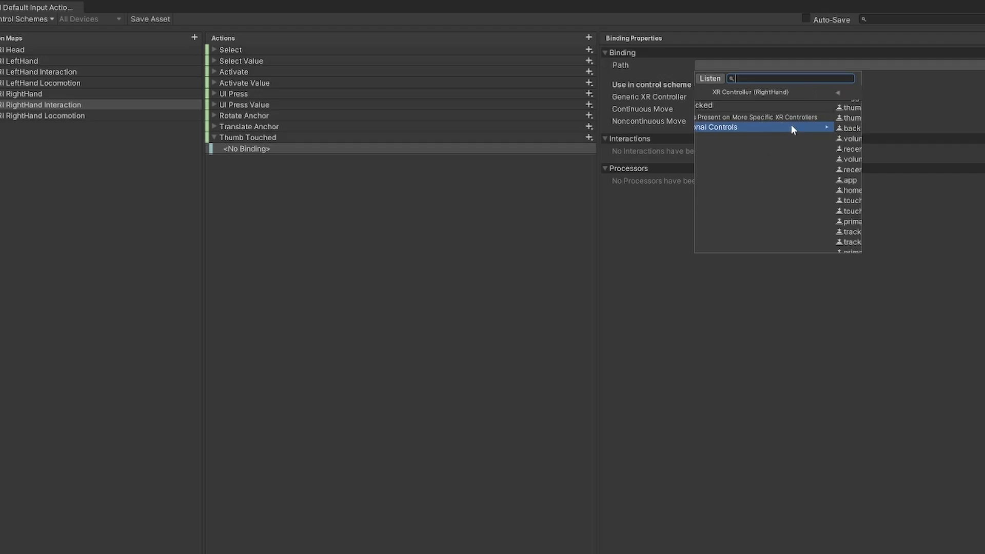
pyautogui.scroll(-3, 791, 124)
pyautogui.scroll(3, 768, 155)
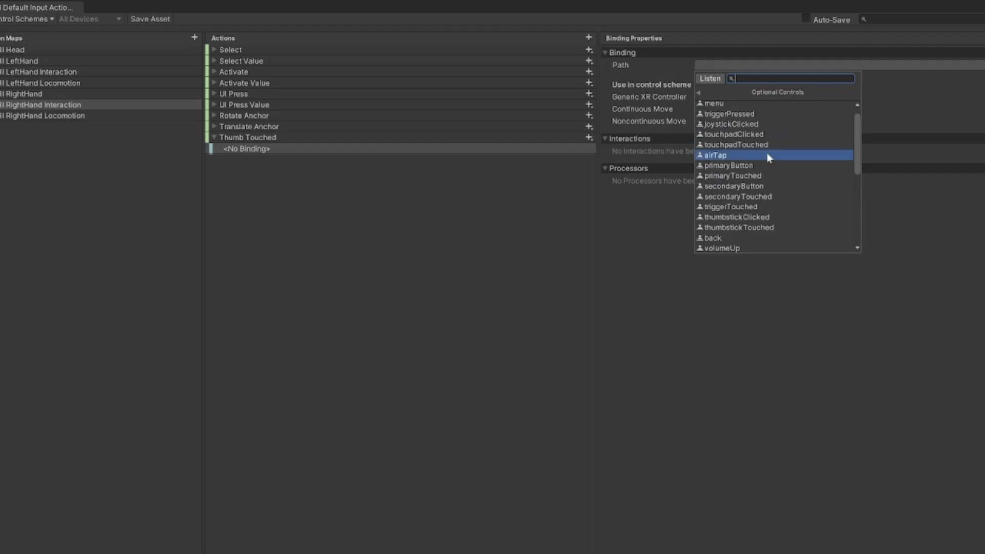
pyautogui.click(739, 227)
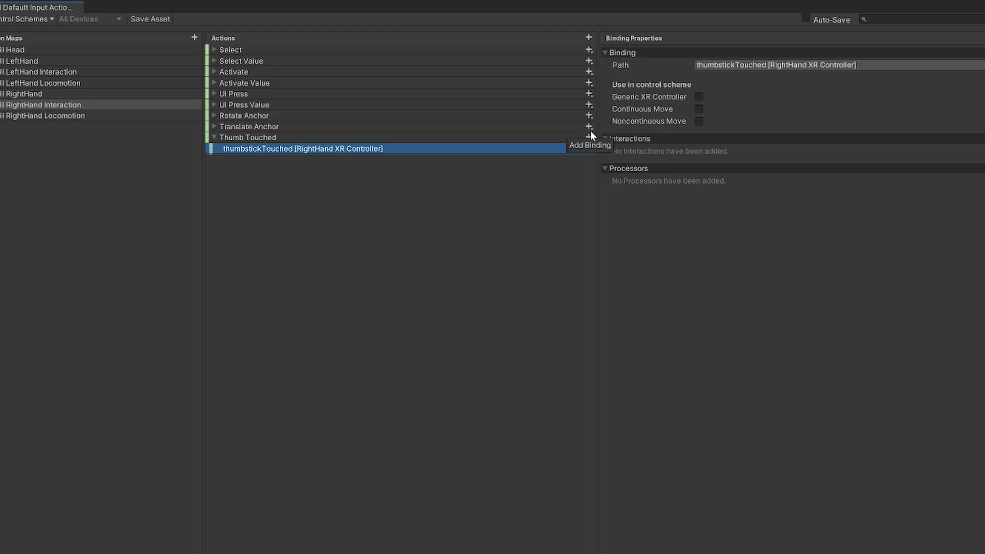
pyautogui.click(150, 19)
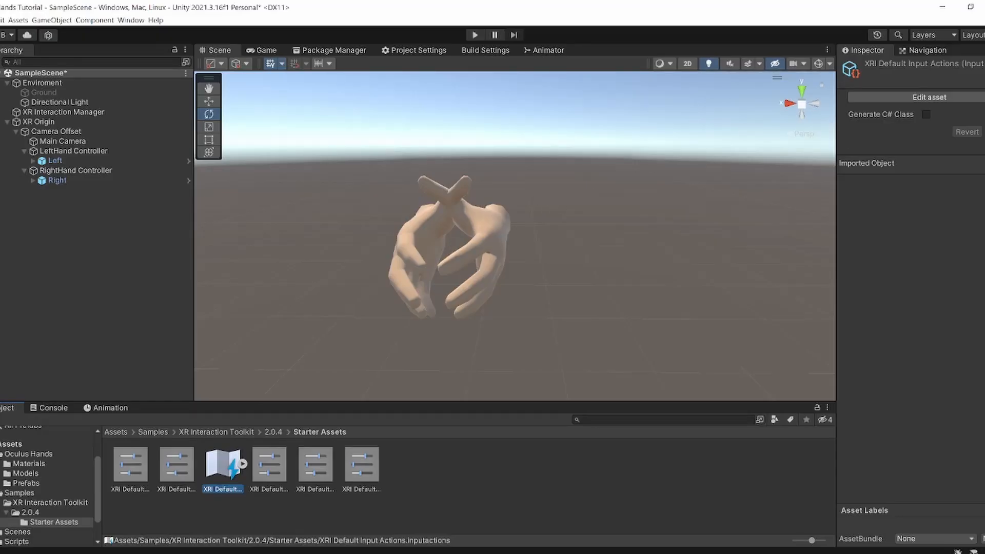
# Step: Show the top-level Assets folder and check the Hand script settings on the Left and Right hand objects
pyautogui.click(10, 444)
pyautogui.click(54, 161)
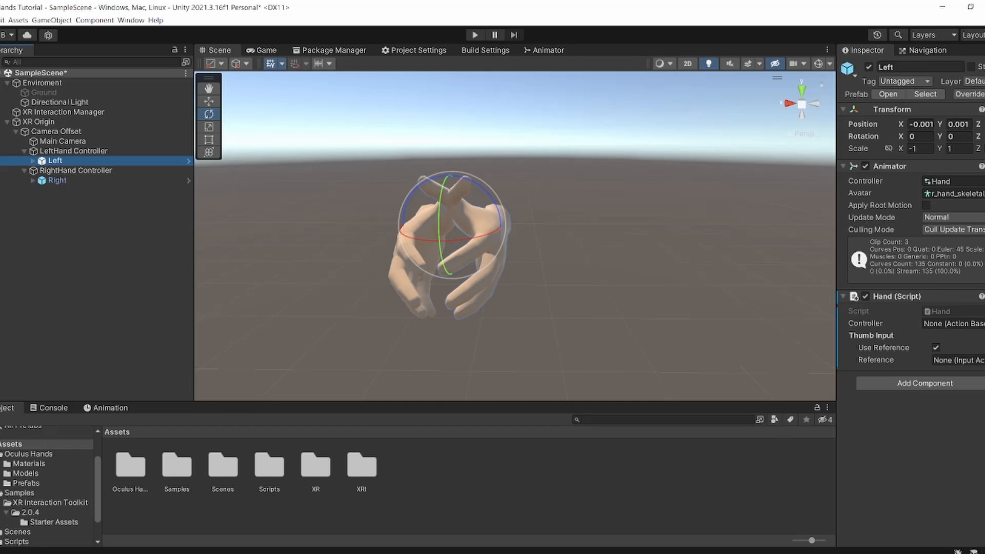
pyautogui.click(941, 109)
pyautogui.click(942, 109)
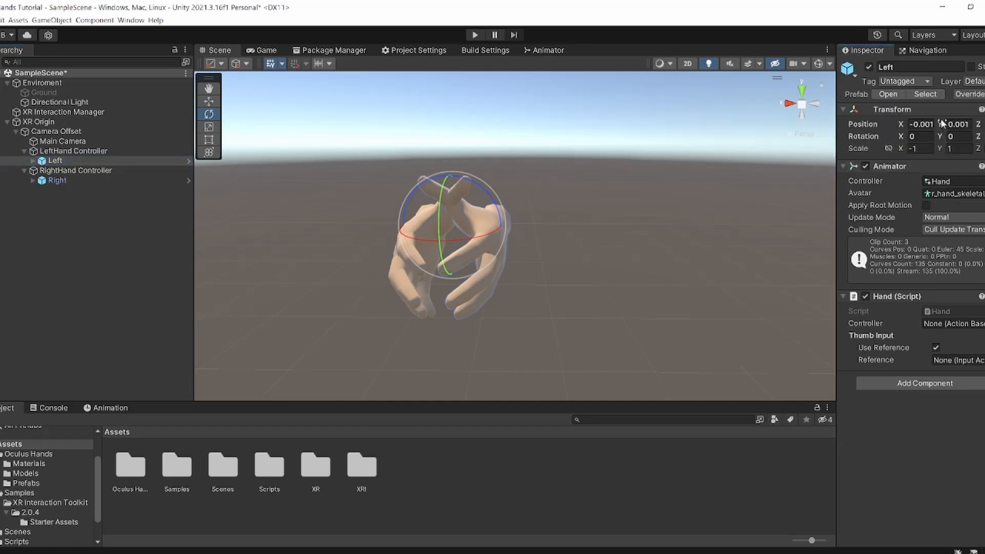
pyautogui.click(91, 179)
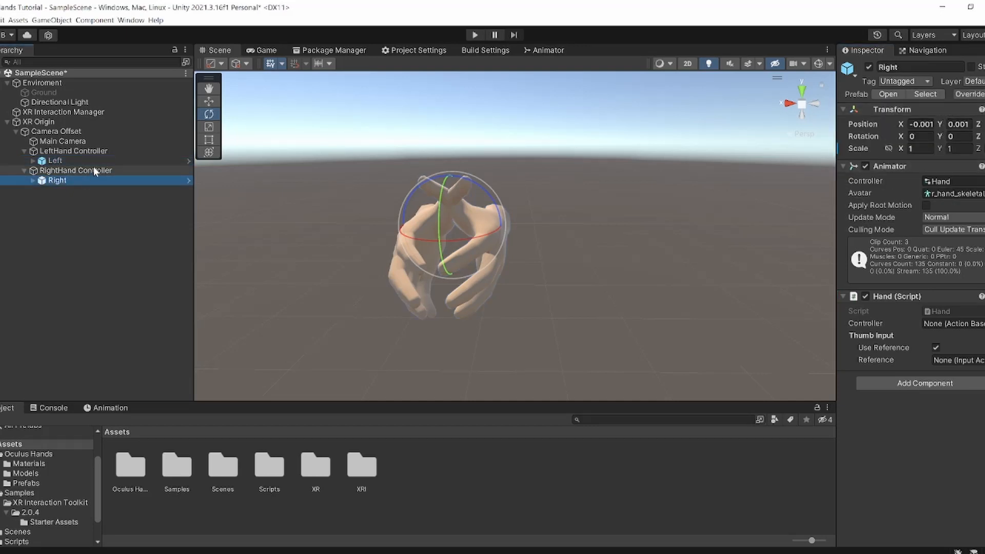
# Step: Set the Left hand's Thumb Input reference to the XRI LeftHand Interaction thumb action, searching for "thumb"
pyautogui.click(104, 160)
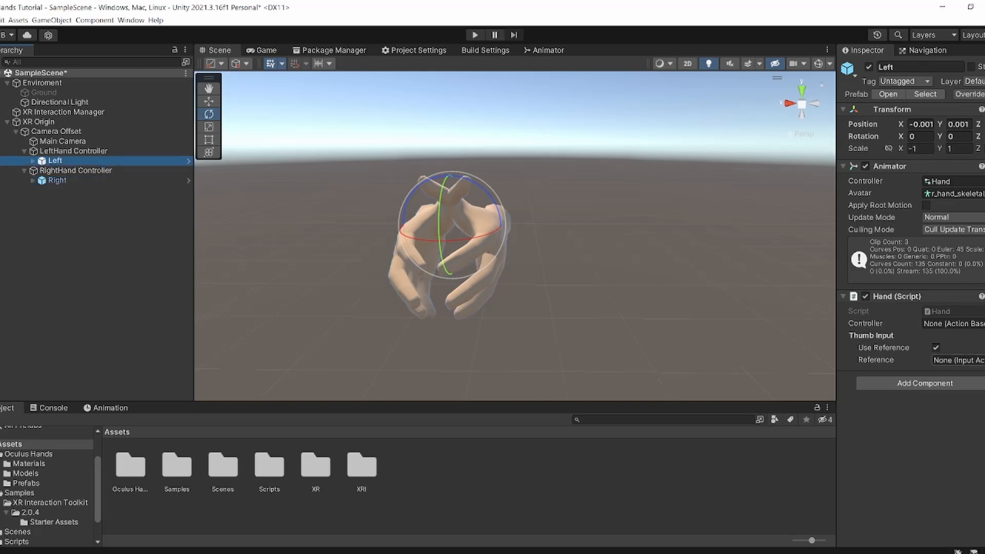
pyautogui.click(981, 360)
pyautogui.write('t')
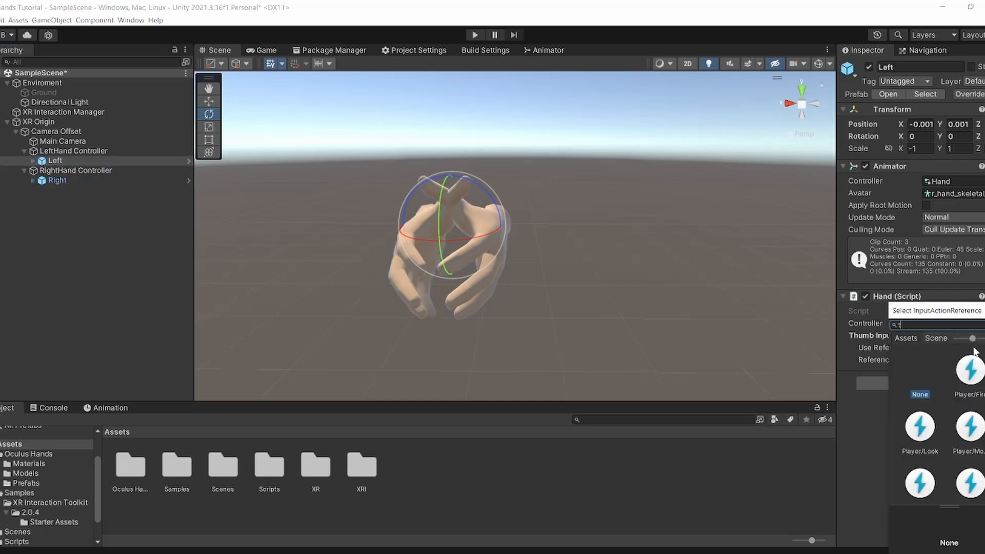
pyautogui.write('humb')
pyautogui.click(968, 370)
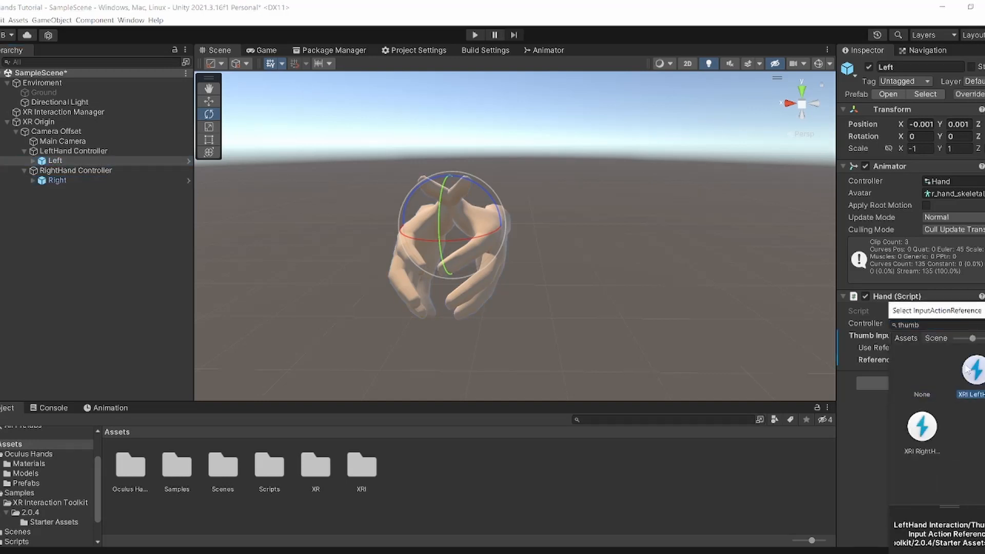
pyautogui.doubleClick(969, 370)
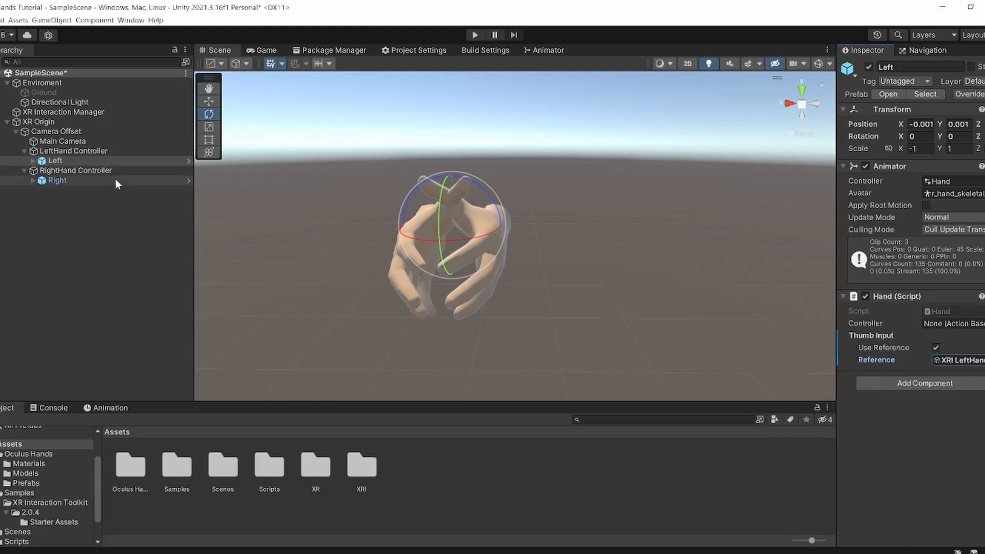
# Step: Set the Right hand's Thumb Input reference to the XRI RightHand Interaction thumb action, searching for "thumb"
pyautogui.click(116, 180)
pyautogui.click(980, 360)
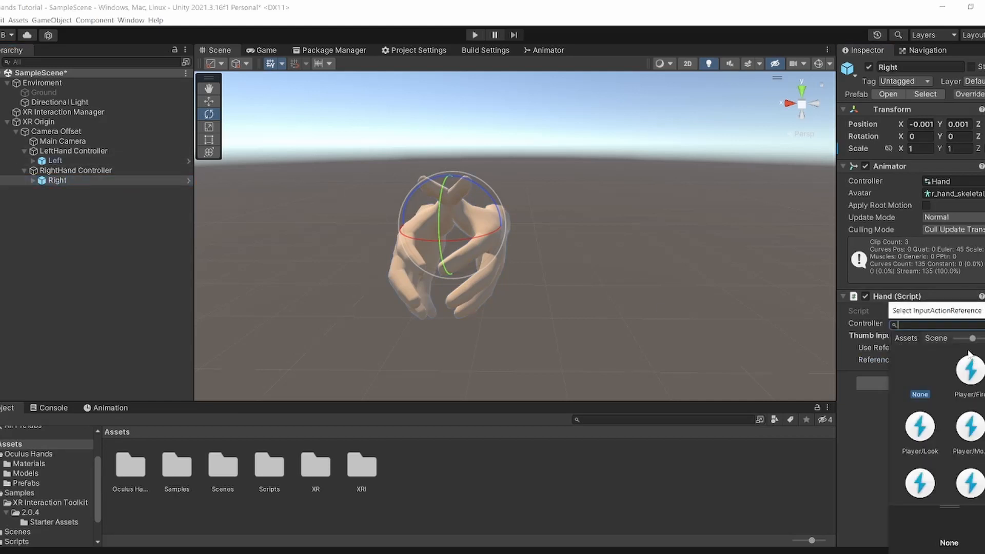
pyautogui.write('thumb')
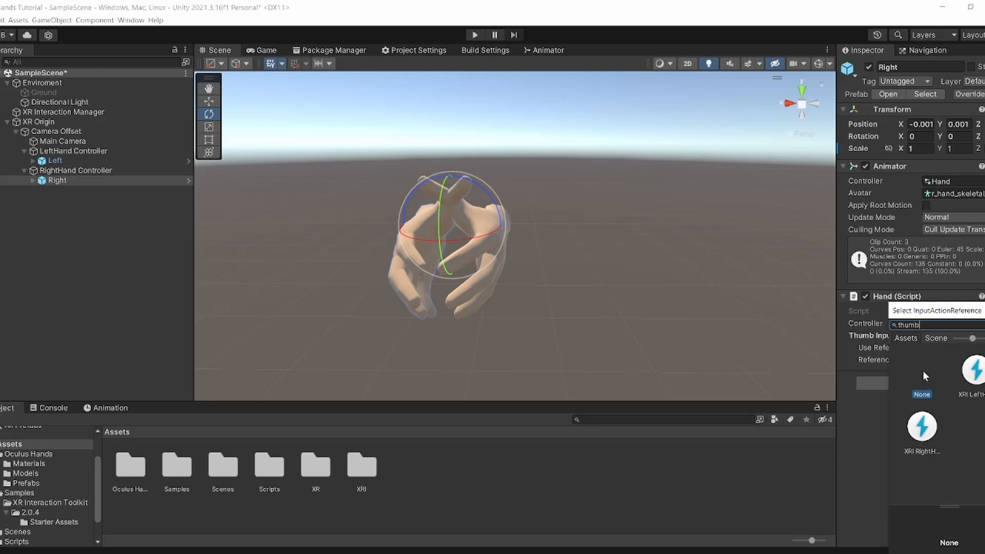
pyautogui.click(919, 428)
pyautogui.doubleClick(919, 428)
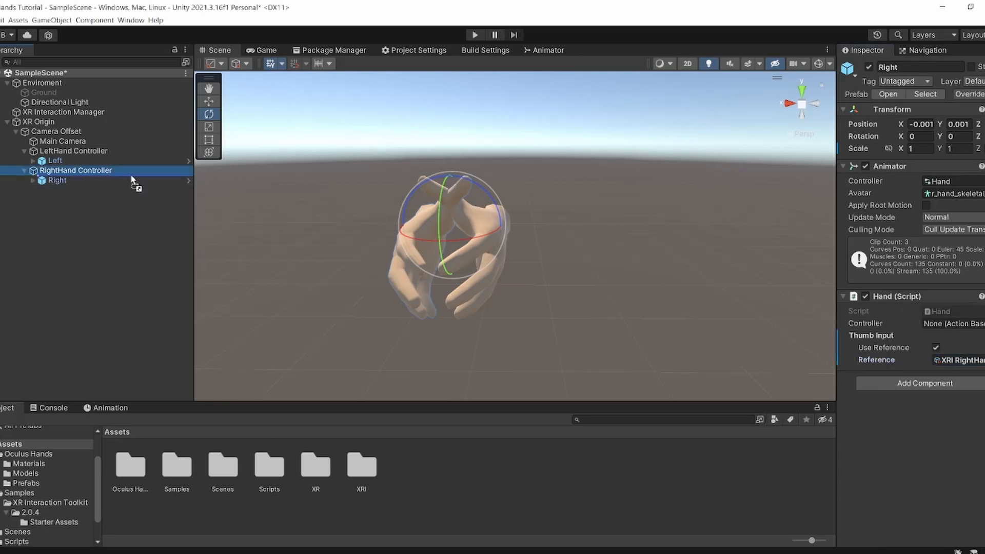
# Step: Assign RightHand Controller and LeftHand Controller as the Controller of the matching hands' Hand scripts and save the scene
pyautogui.click(128, 160)
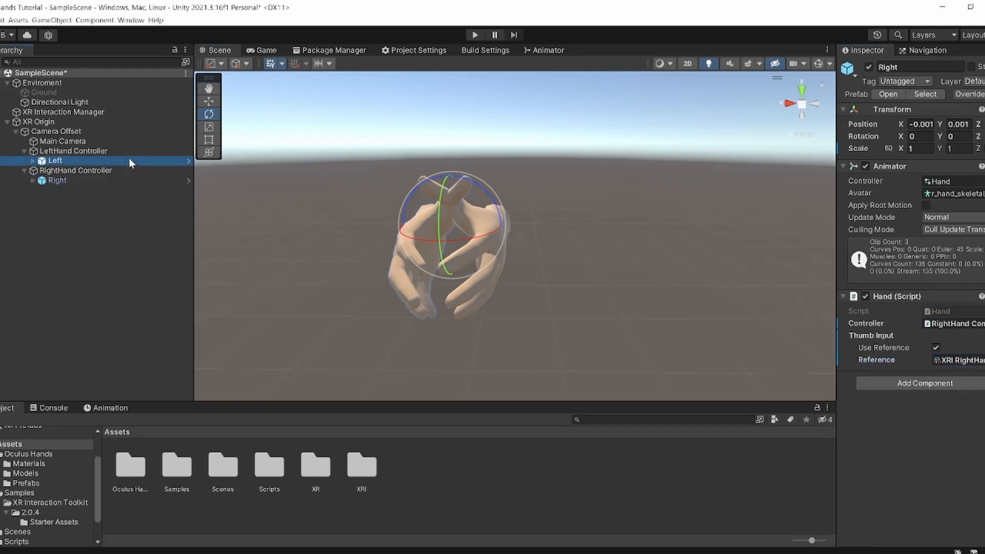
pyautogui.click(127, 153)
pyautogui.moveTo(207, 144); pyautogui.dragTo(960, 324)
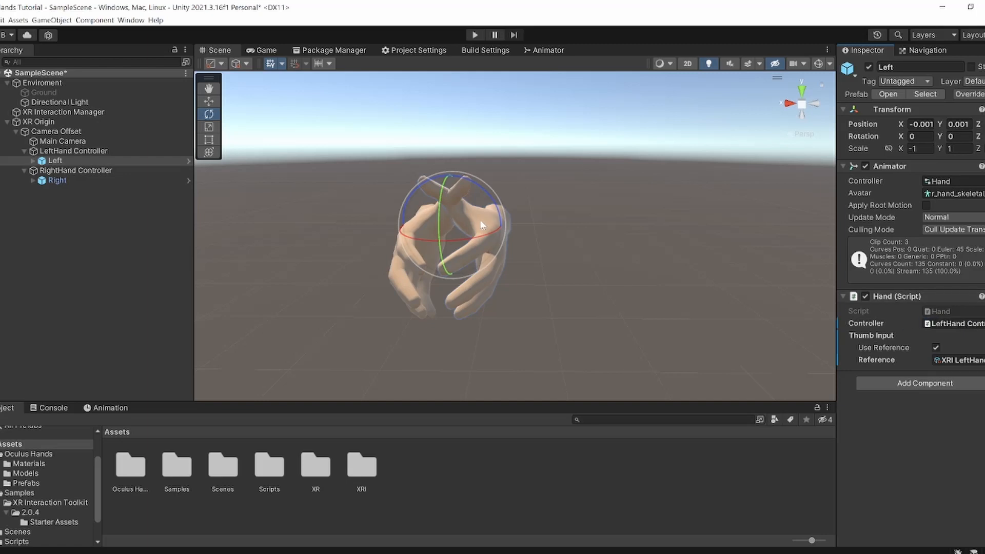
pyautogui.hotkey('ctrl', 's')
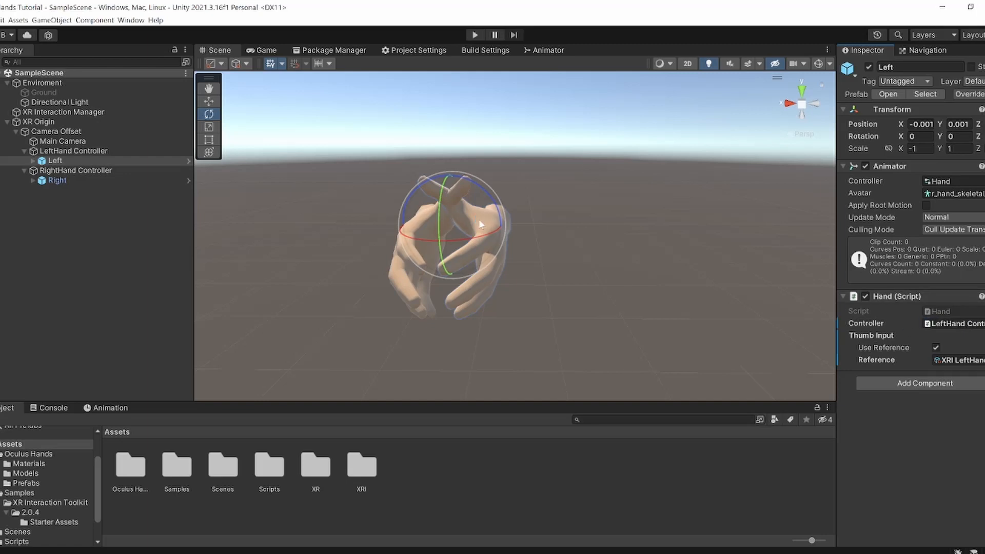
# Step: Activate the Ground object in the scene, run the scene in Play mode to test the hands, and stop it
pyautogui.click(475, 35)
pyautogui.click(43, 92)
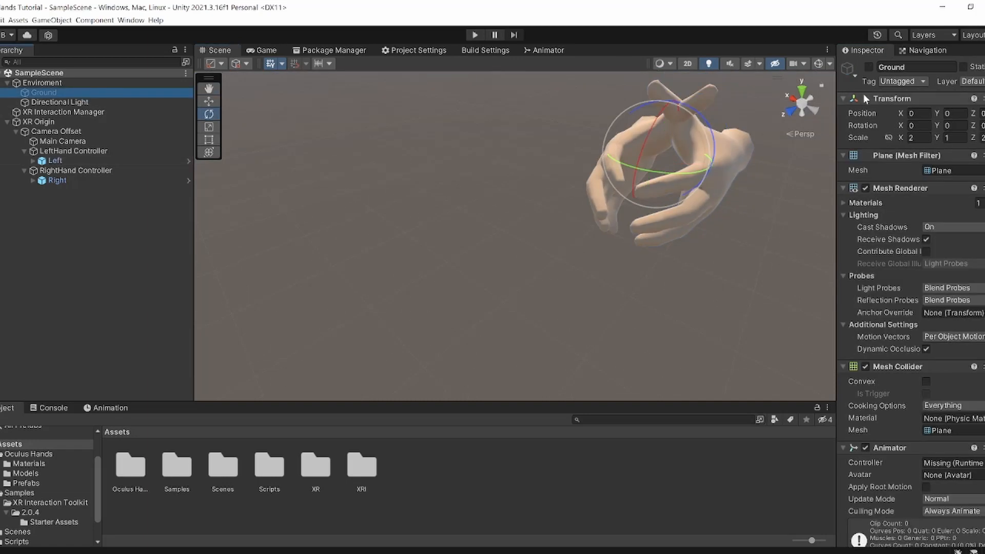
pyautogui.click(869, 67)
pyautogui.click(473, 35)
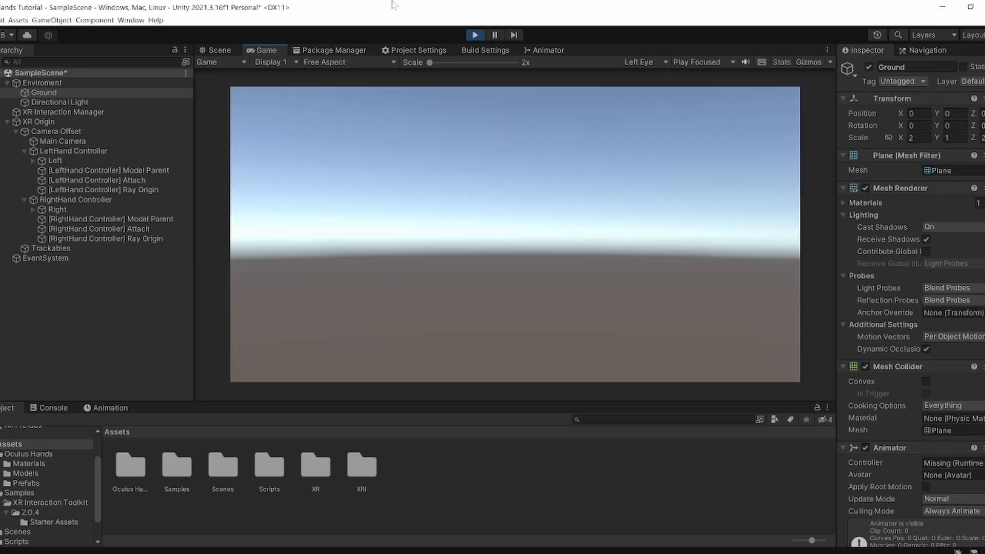
pyautogui.click(475, 35)
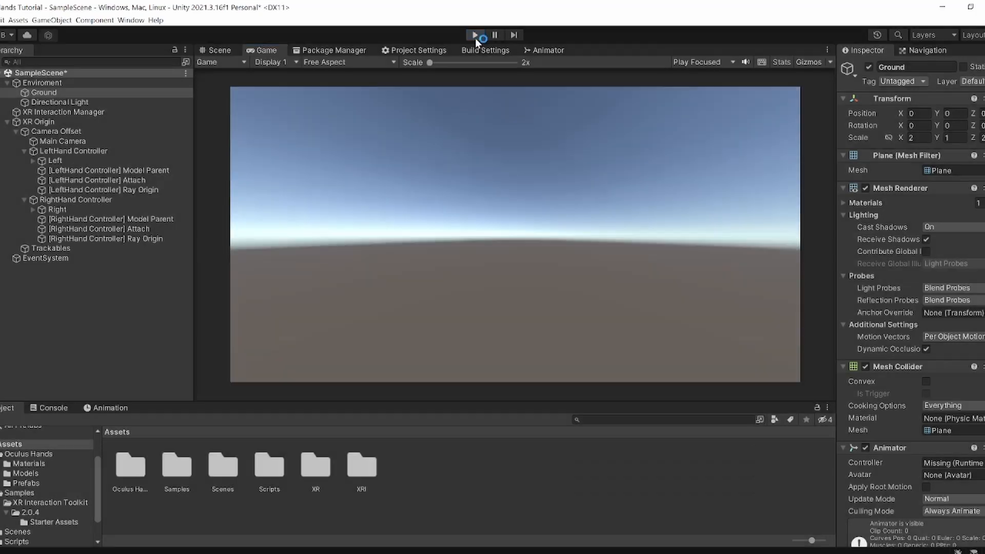
# Step: Turn off Loop Time on the Close animation clip in Oculus Hands/Prefabs and test the scene in Play mode
pyautogui.click(54, 483)
pyautogui.click(130, 464)
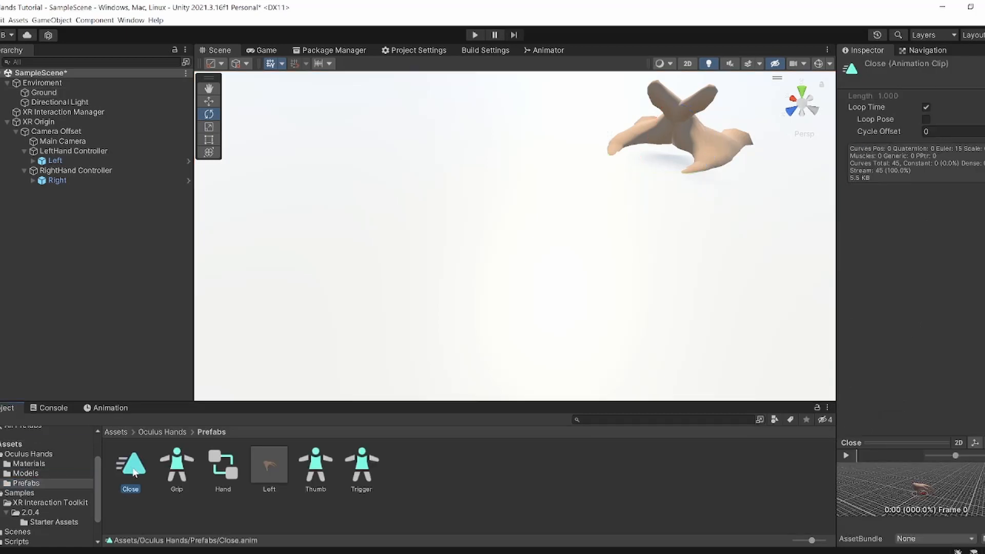
pyautogui.click(925, 108)
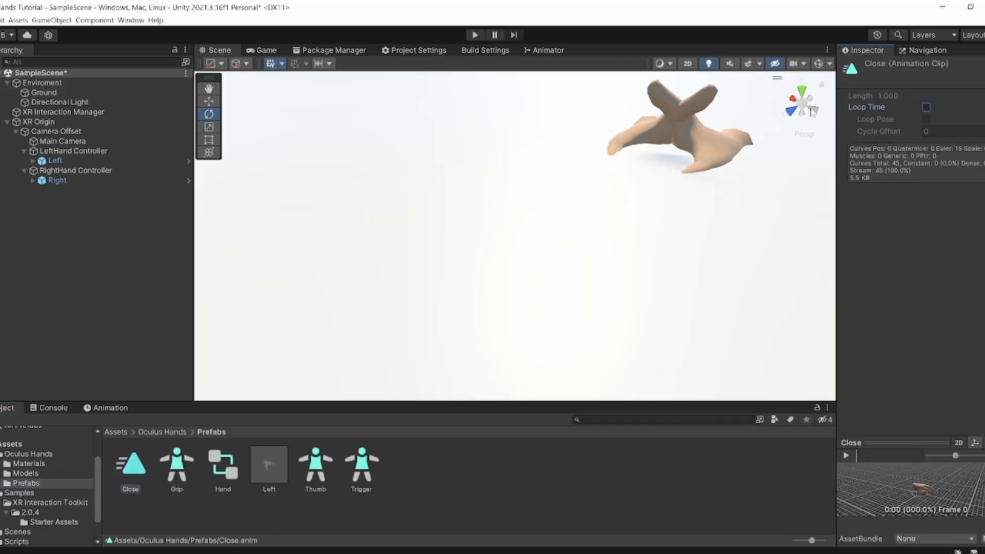
pyautogui.click(476, 36)
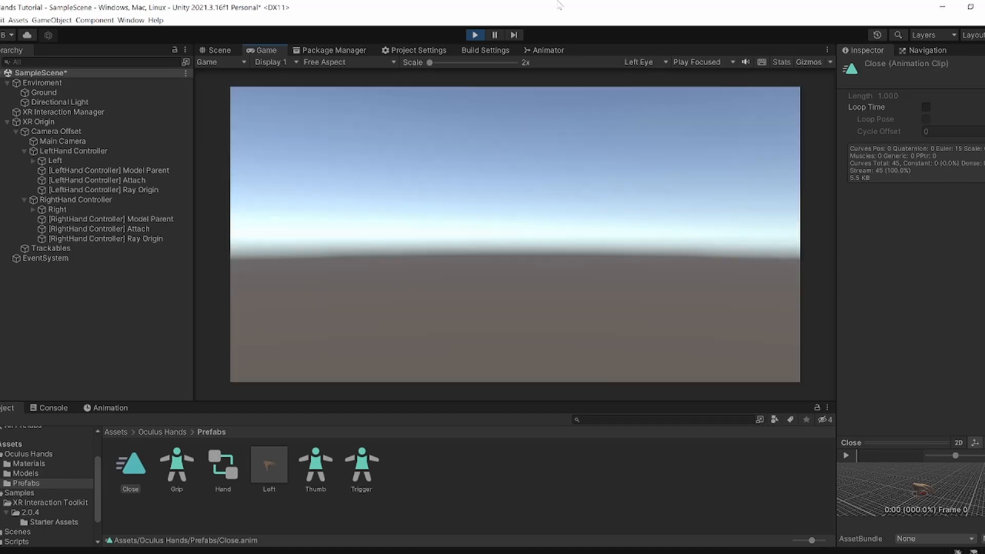
pyautogui.click(482, 33)
# Step: In the Hand script in Visual Studio, read selectActionValue into targetGrip and activateActionValue into targetTrigger inside Inputs()
pyautogui.hotkey('alt', 'Tab')
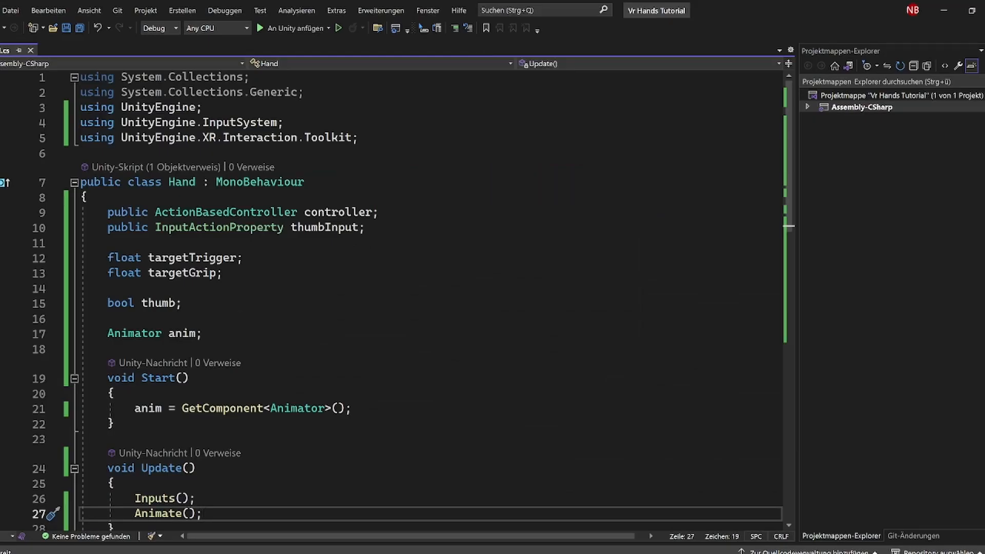
pyautogui.scroll(-5, 211, 450)
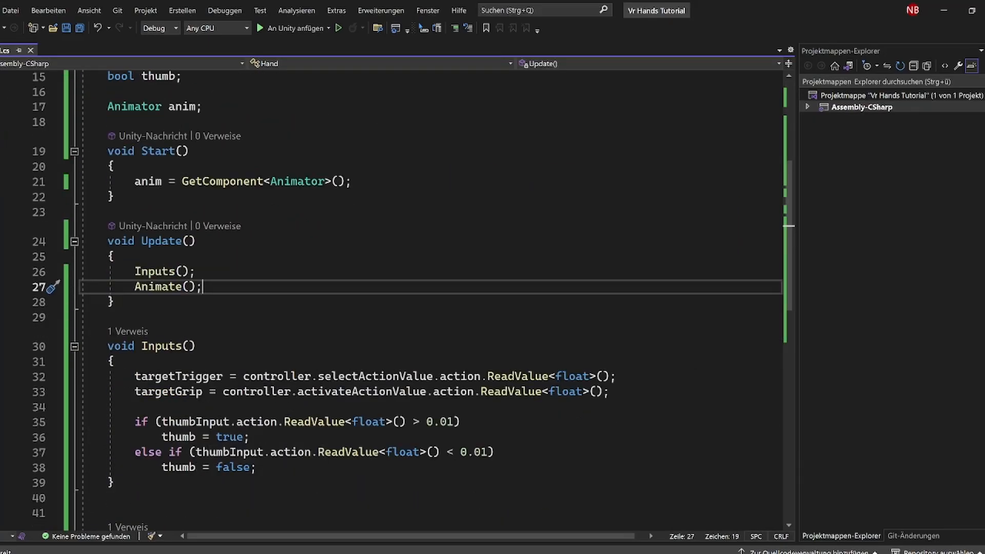
pyautogui.moveTo(176, 376); pyautogui.dragTo(229, 376)
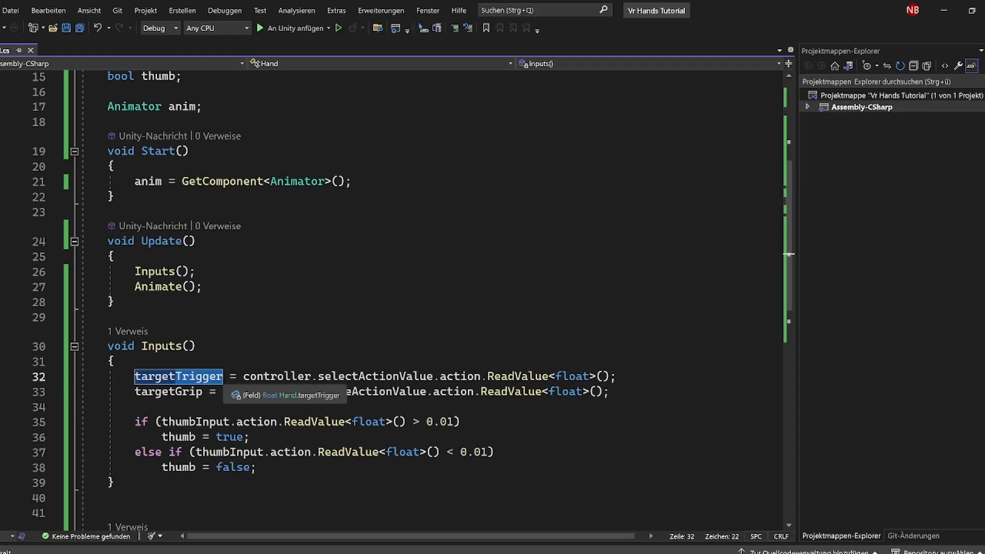
pyautogui.write('Grip')
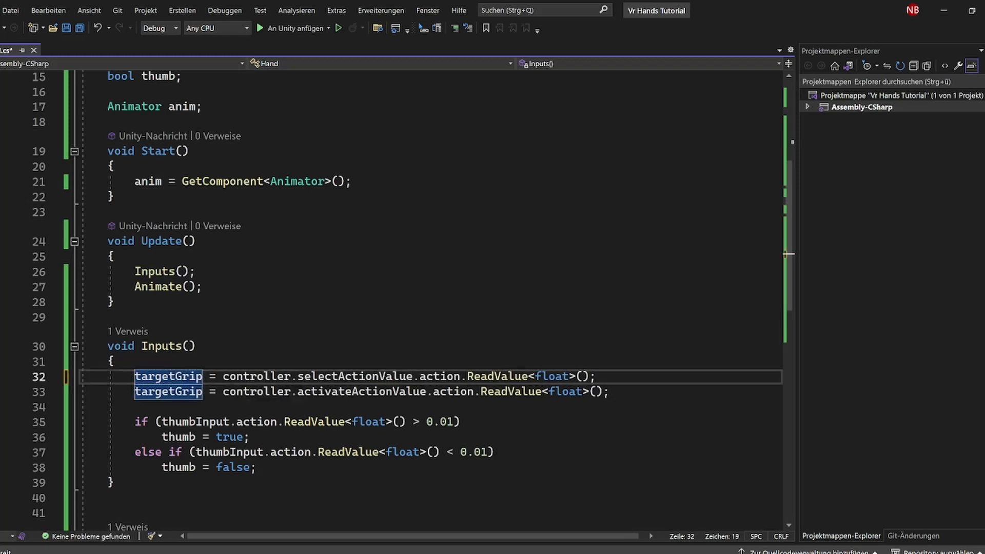
pyautogui.press('Down')
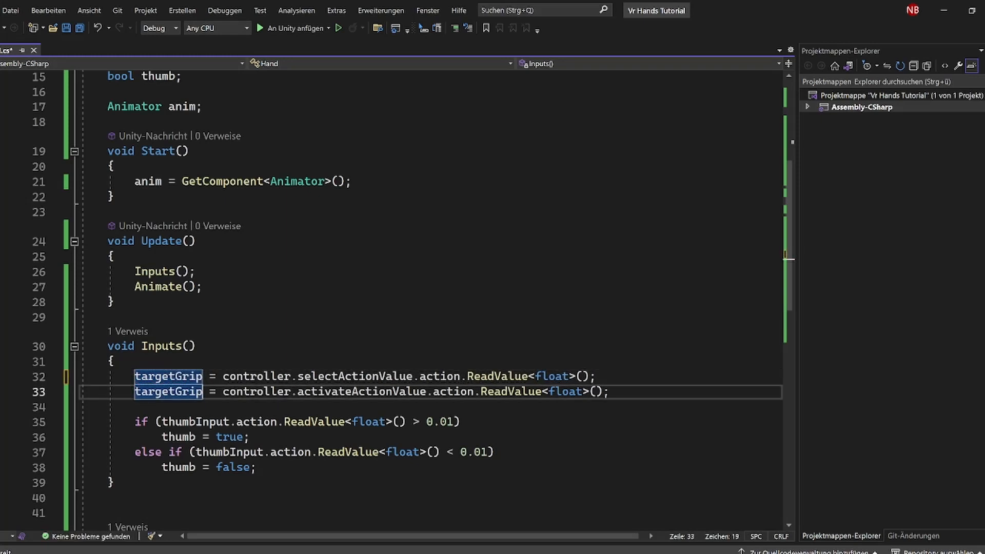
pyautogui.press('BackSpace')
pyautogui.press('BackSpace')
pyautogui.press('BackSpace')
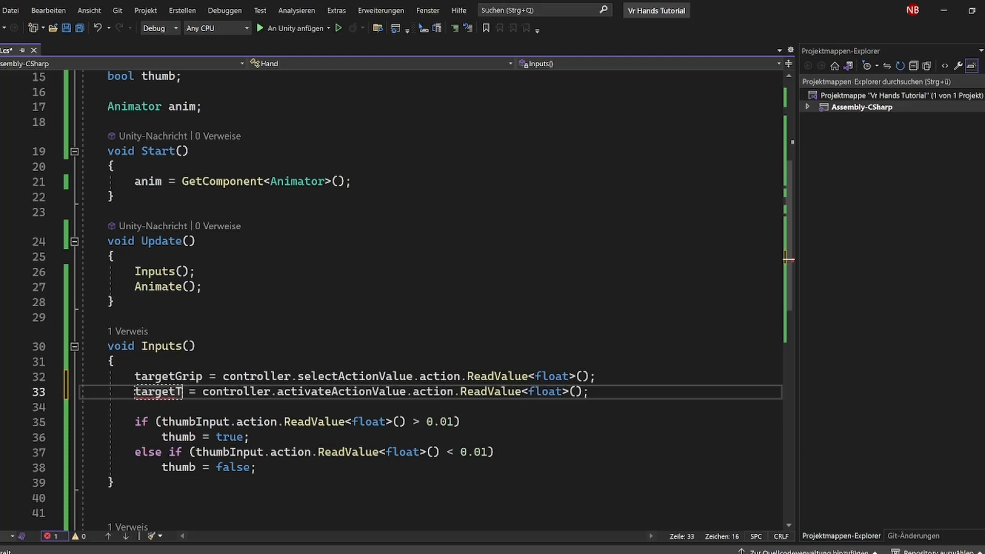
pyautogui.write('rigger')
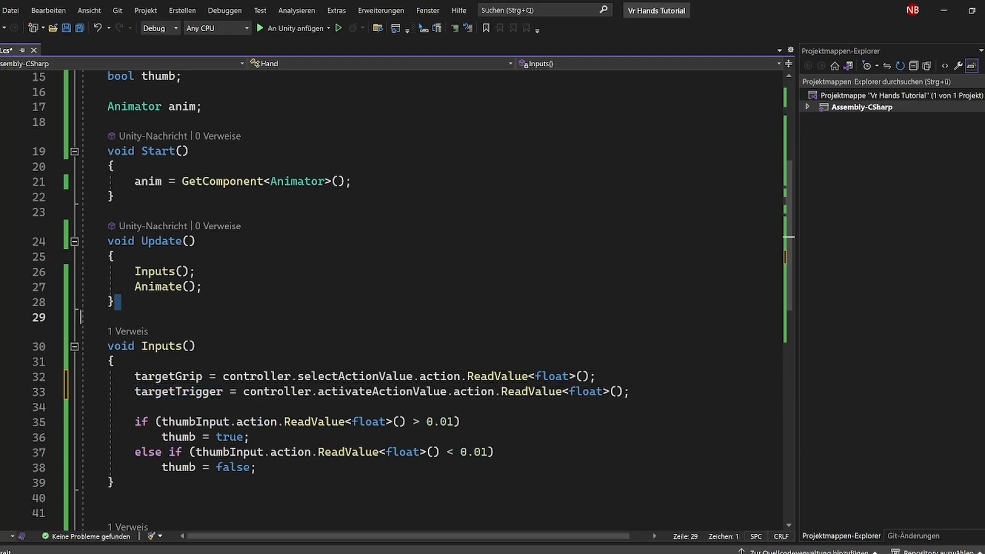
# Step: Switch back to Unity, test the hand animations in Play mode, and stop the scene
pyautogui.hotkey('alt', 'Tab')
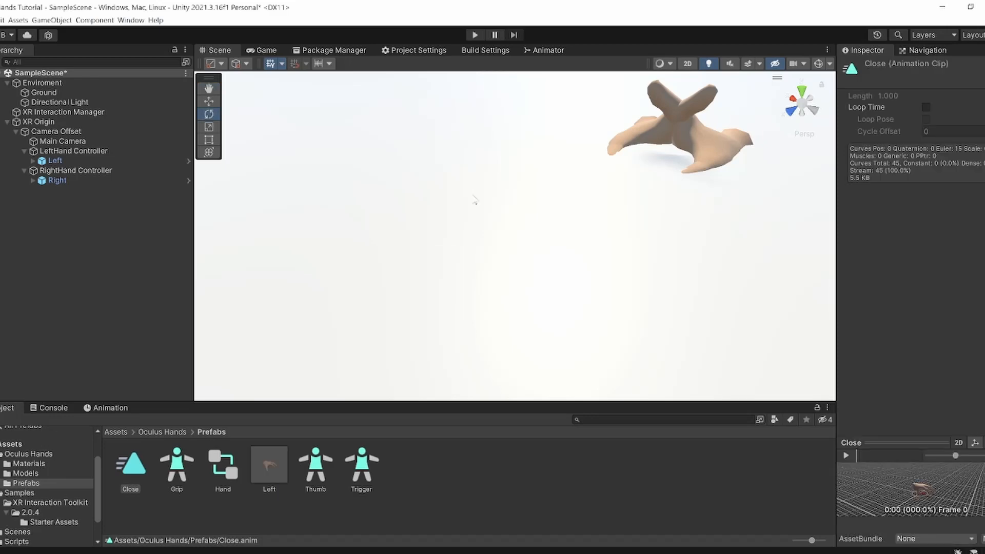
pyautogui.click(474, 35)
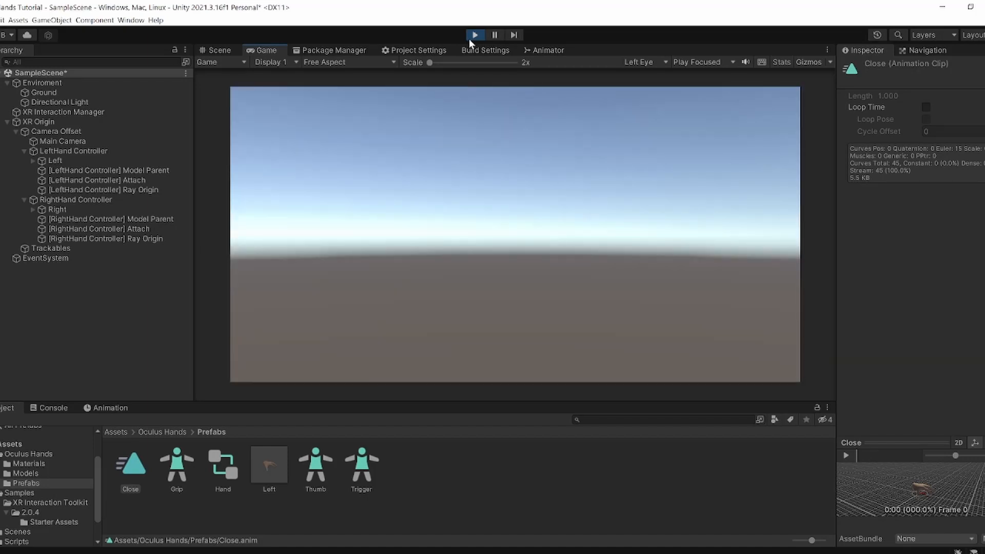
pyautogui.click(475, 34)
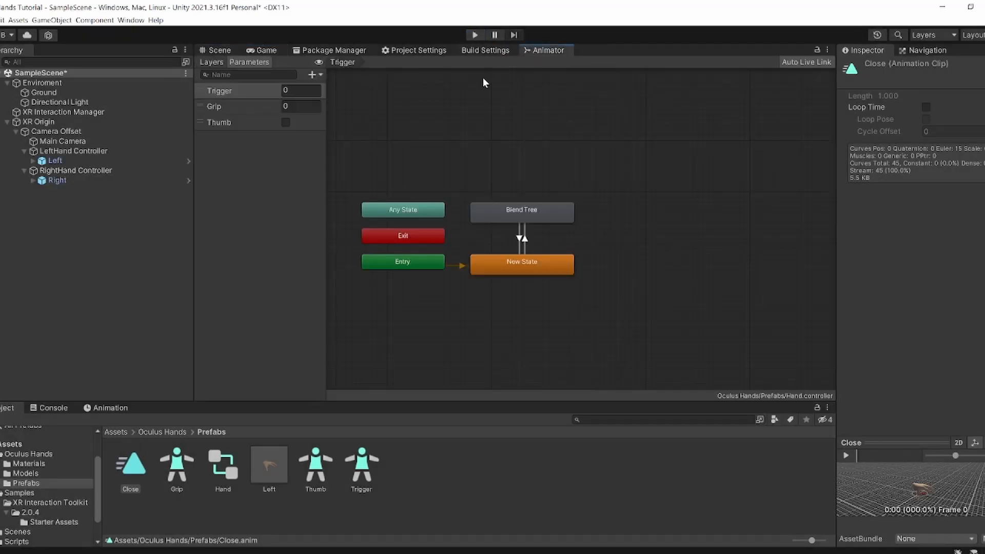
# Step: Enable Fixed Duration on the Thumb layer's Close to New State transition in the Animator and start Play mode
pyautogui.click(520, 239)
pyautogui.click(241, 121)
pyautogui.click(211, 61)
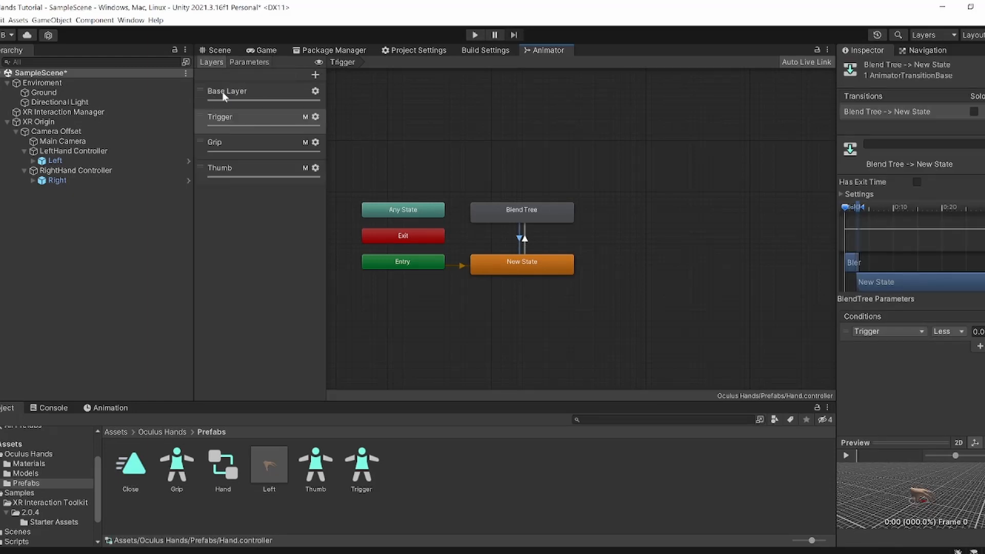
pyautogui.click(243, 174)
pyautogui.click(529, 242)
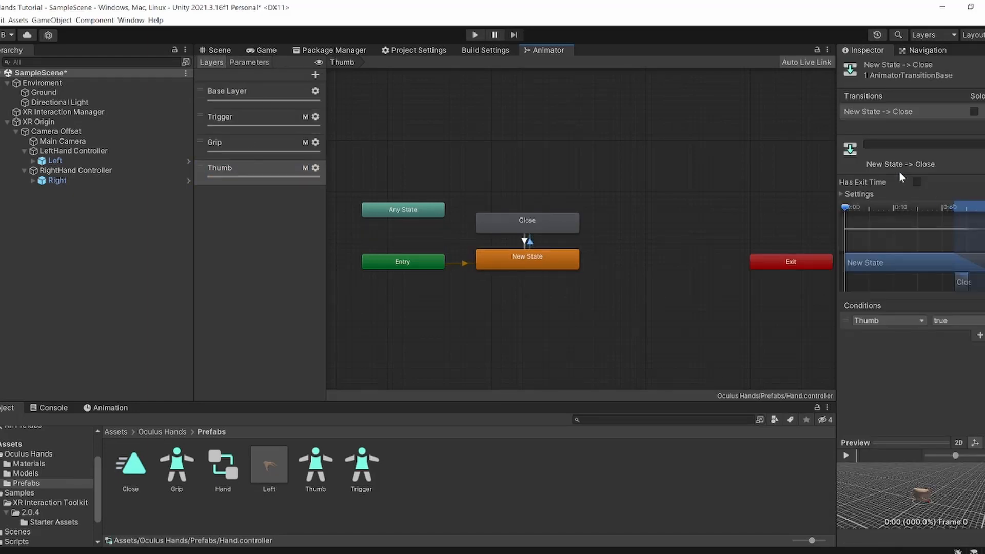
pyautogui.click(857, 195)
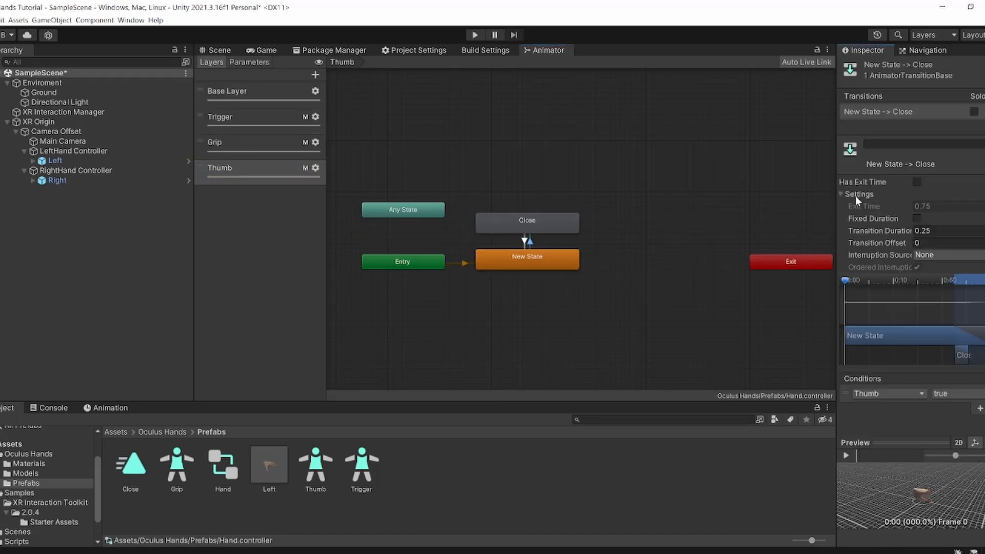
pyautogui.click(525, 242)
pyautogui.click(916, 218)
pyautogui.click(475, 35)
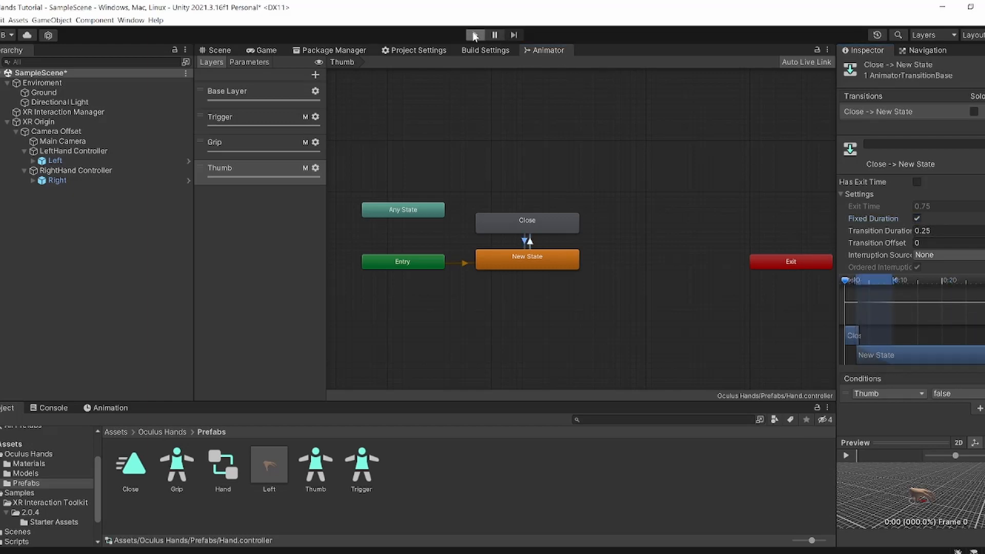